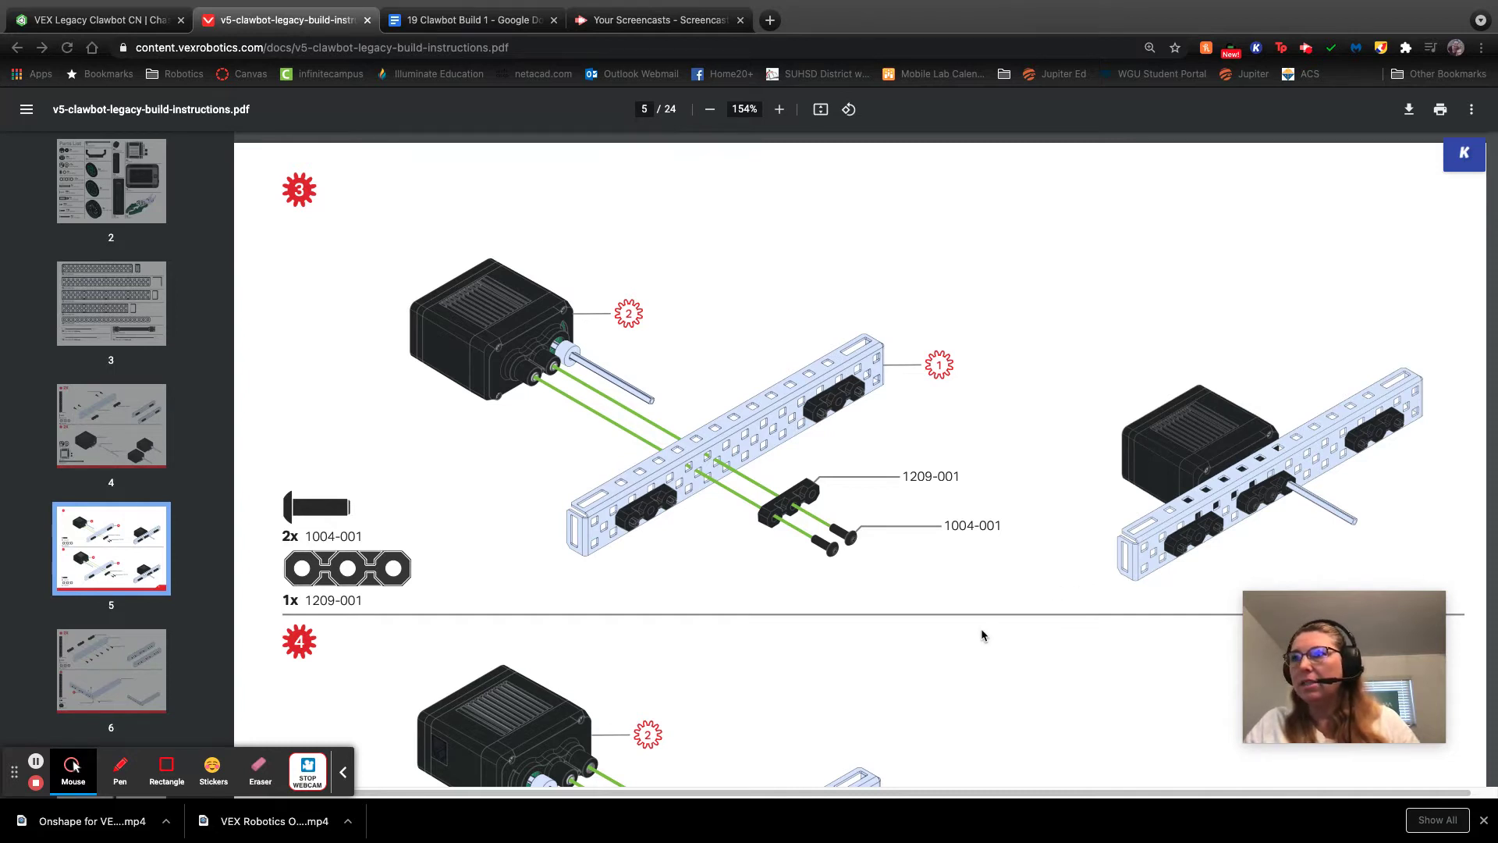
Step: Examine build steps 1 to 4 in the Clawbot instructions PDF, especially how the motors, bearing flats and screws attach to the rails
scroll(981, 632, up, 10)
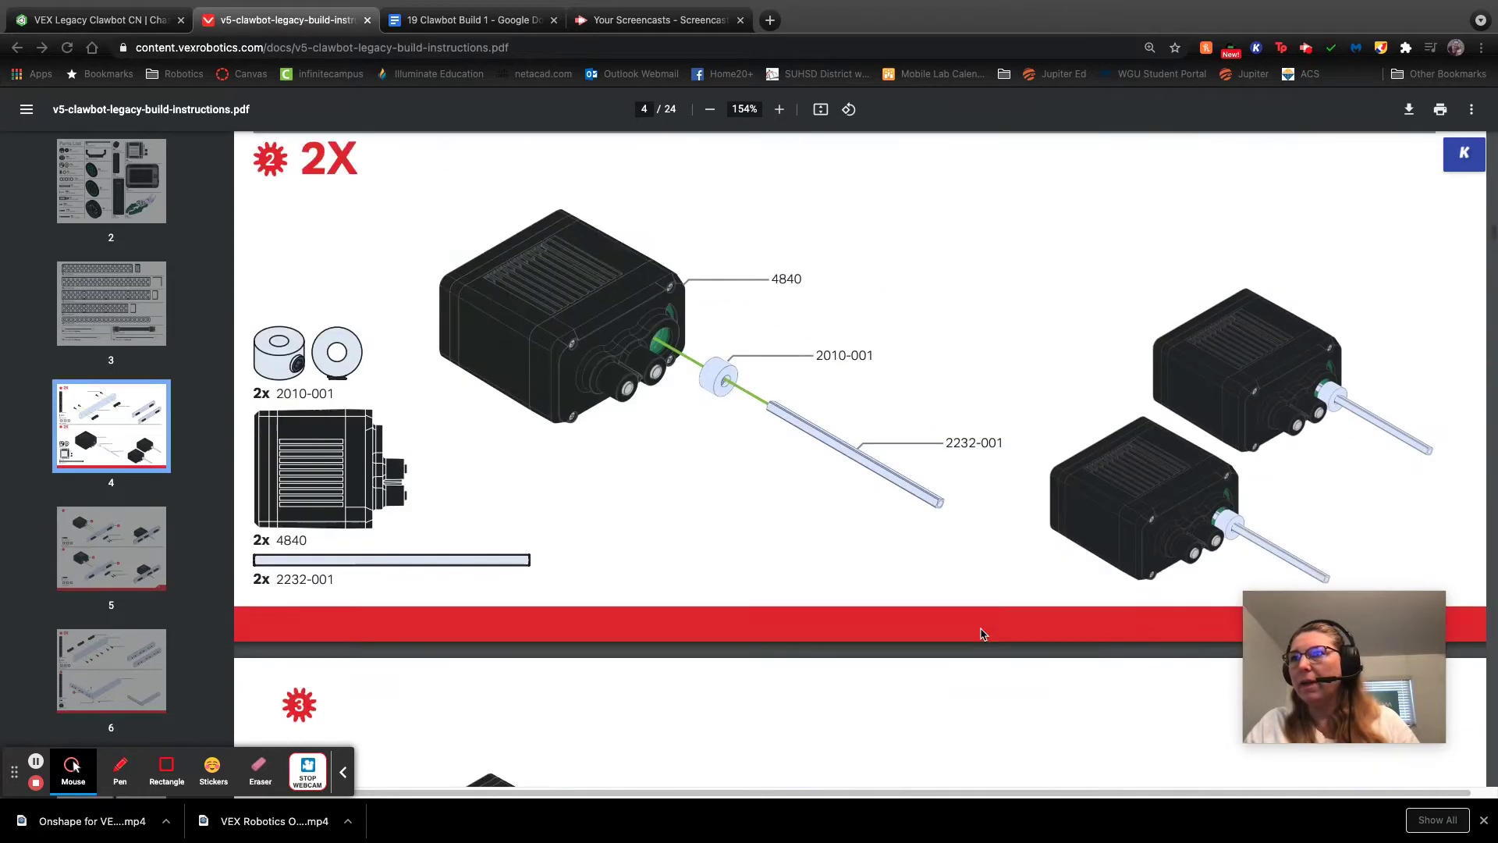
scroll(981, 632, up, 4)
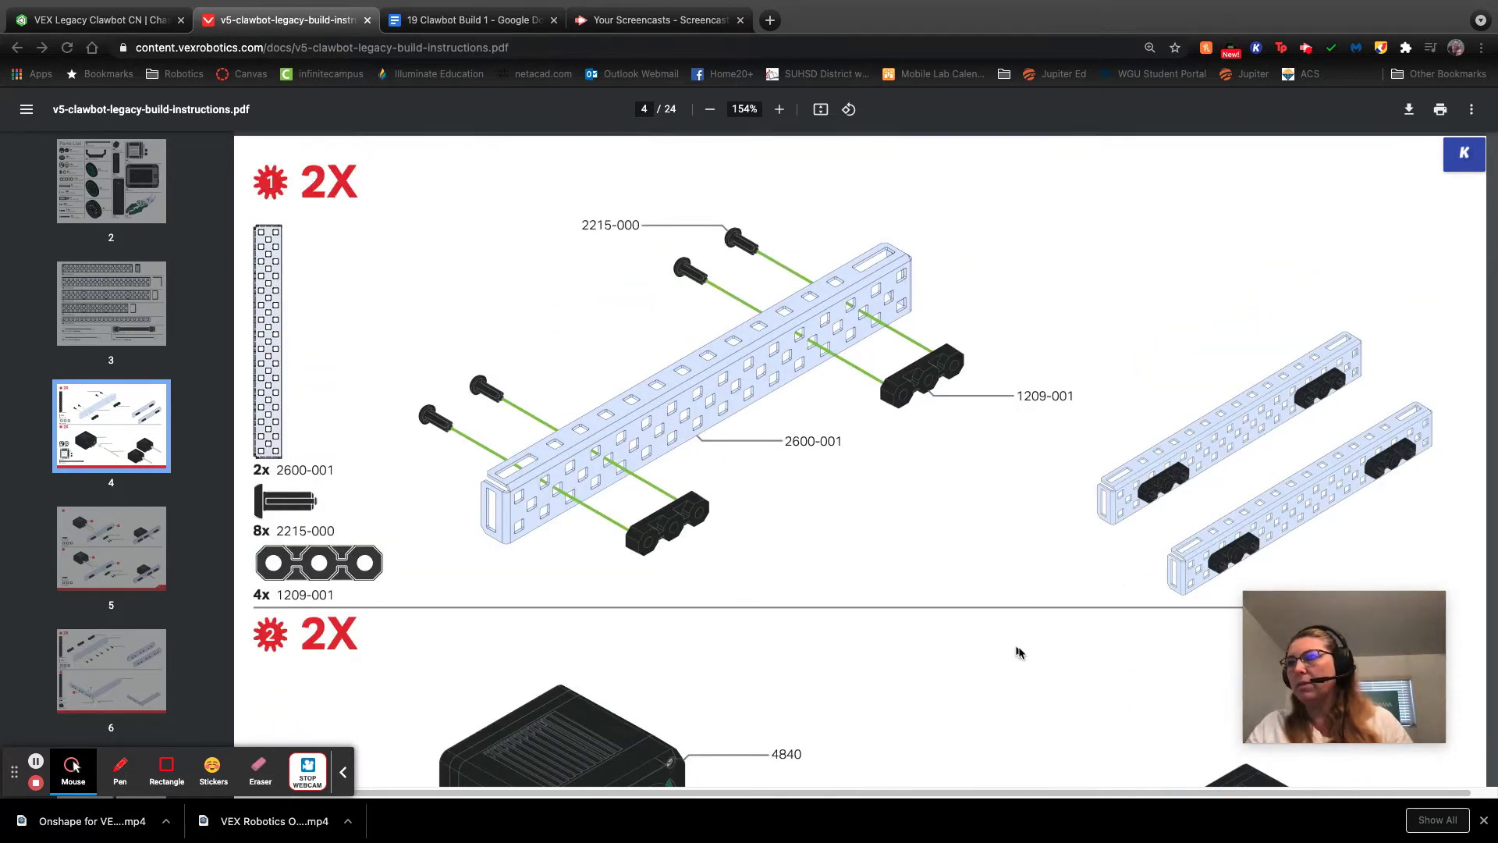
scroll(1013, 633, down, 5)
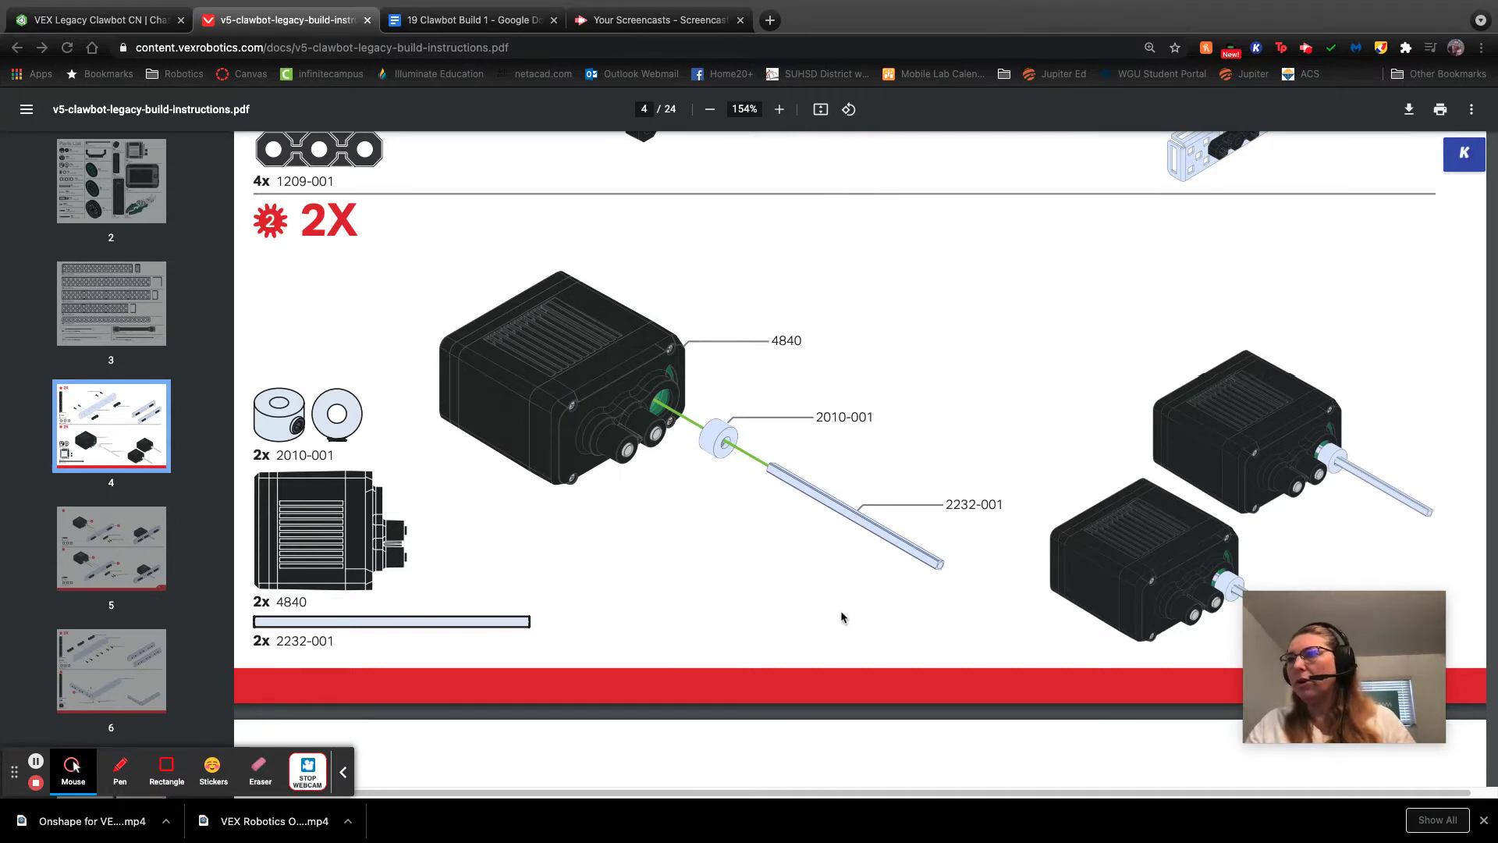
scroll(835, 609, down, 3)
scroll(835, 610, down, 5)
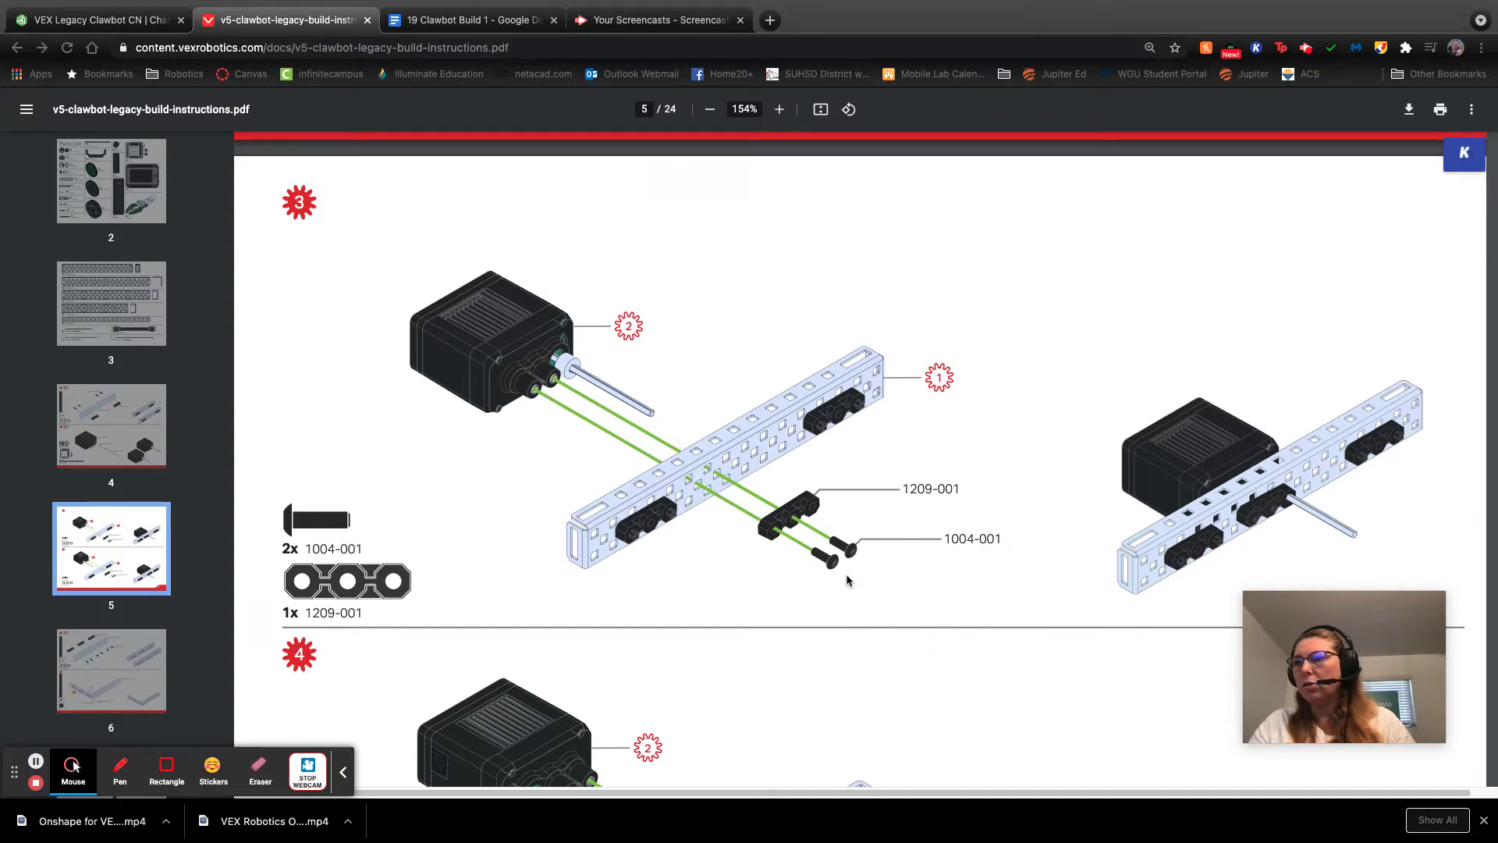
scroll(959, 561, down, 1)
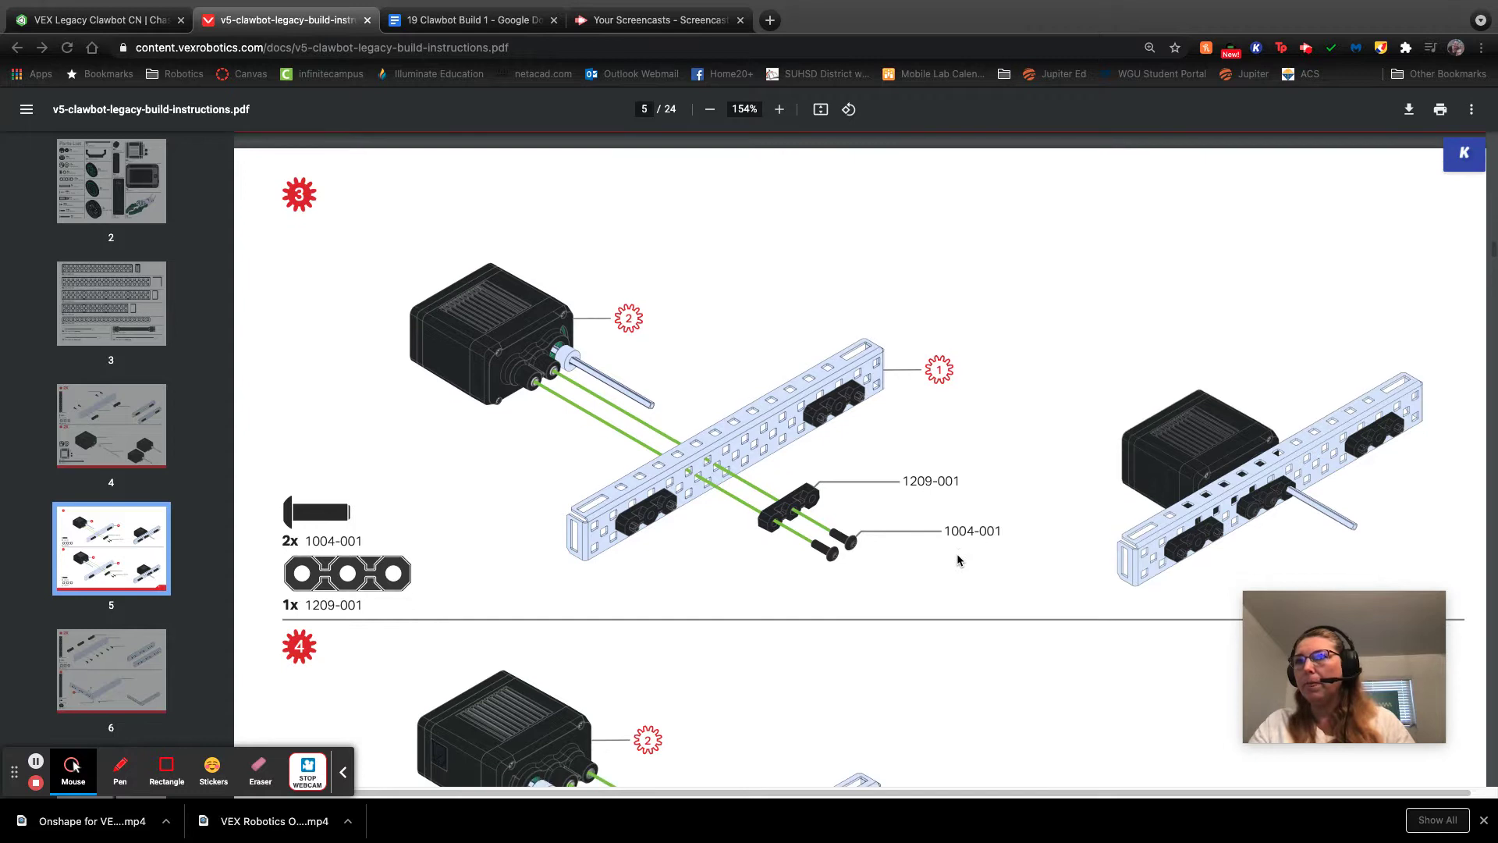
scroll(959, 561, down, 3)
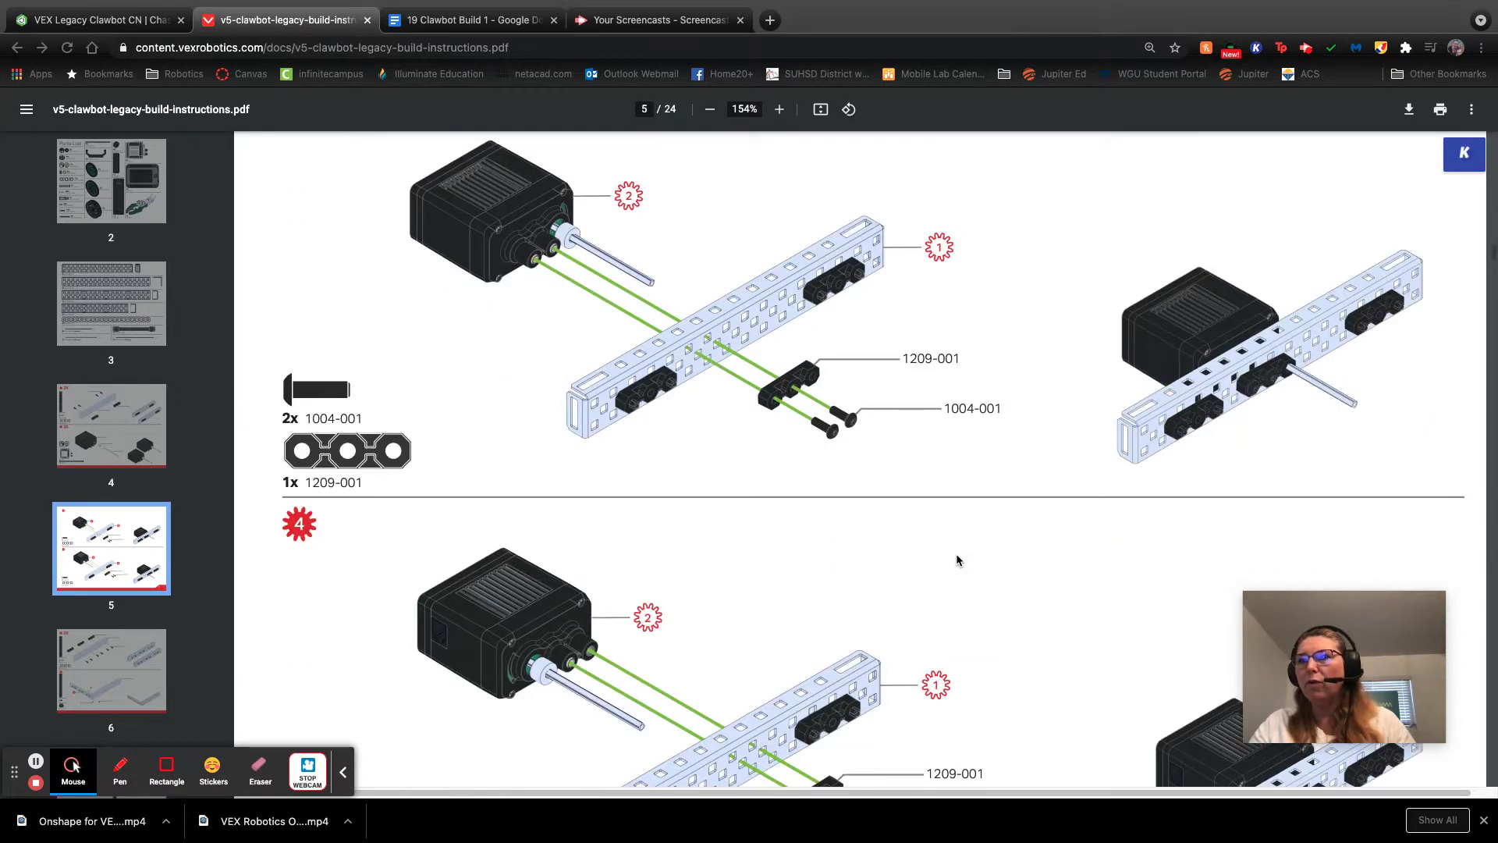
scroll(959, 561, down, 3)
scroll(959, 562, up, 3)
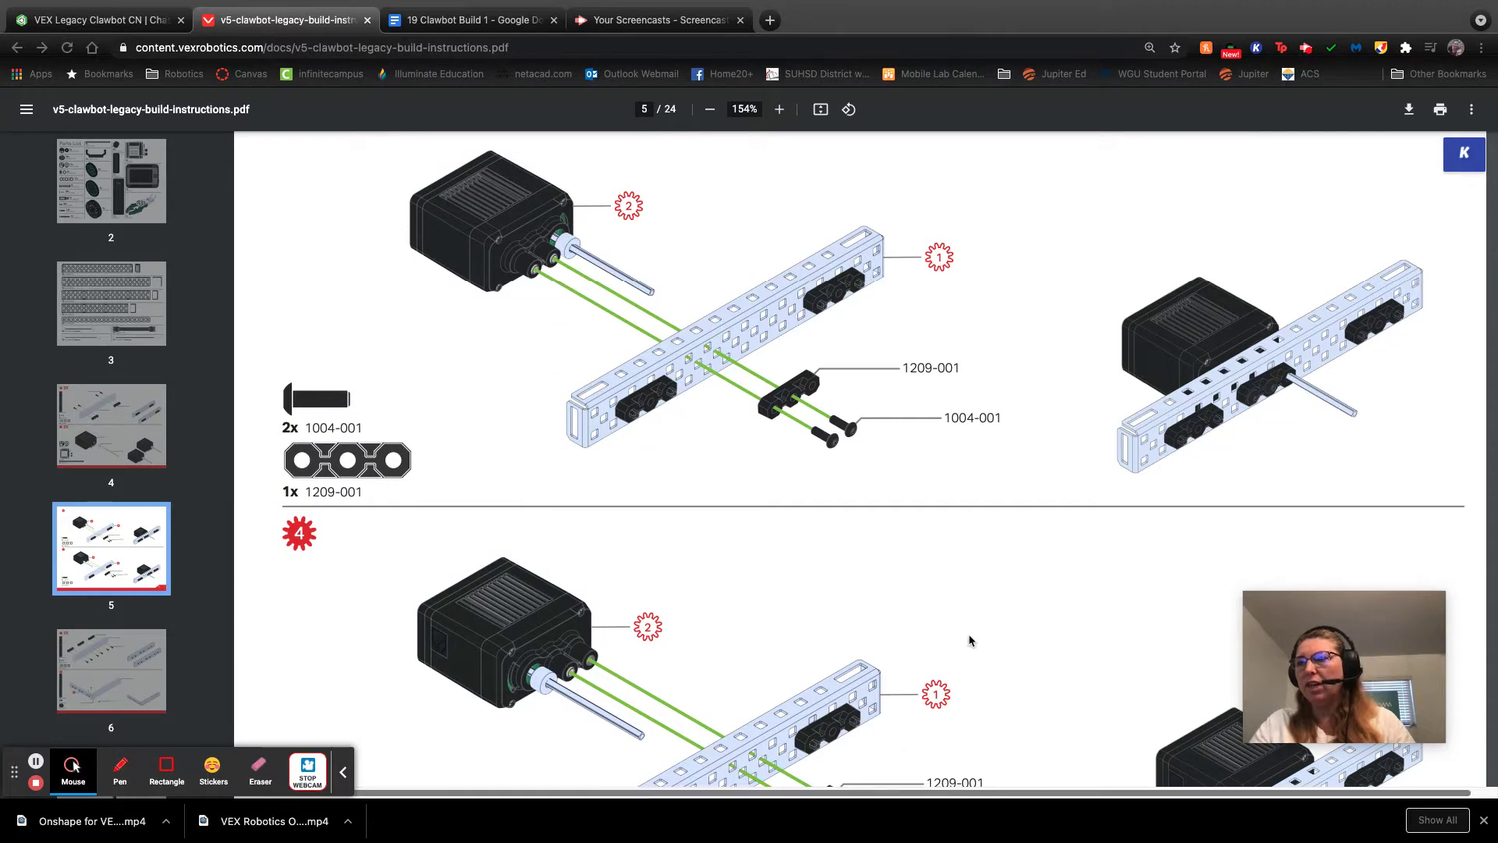
scroll(965, 638, down, 1)
scroll(965, 638, down, 2)
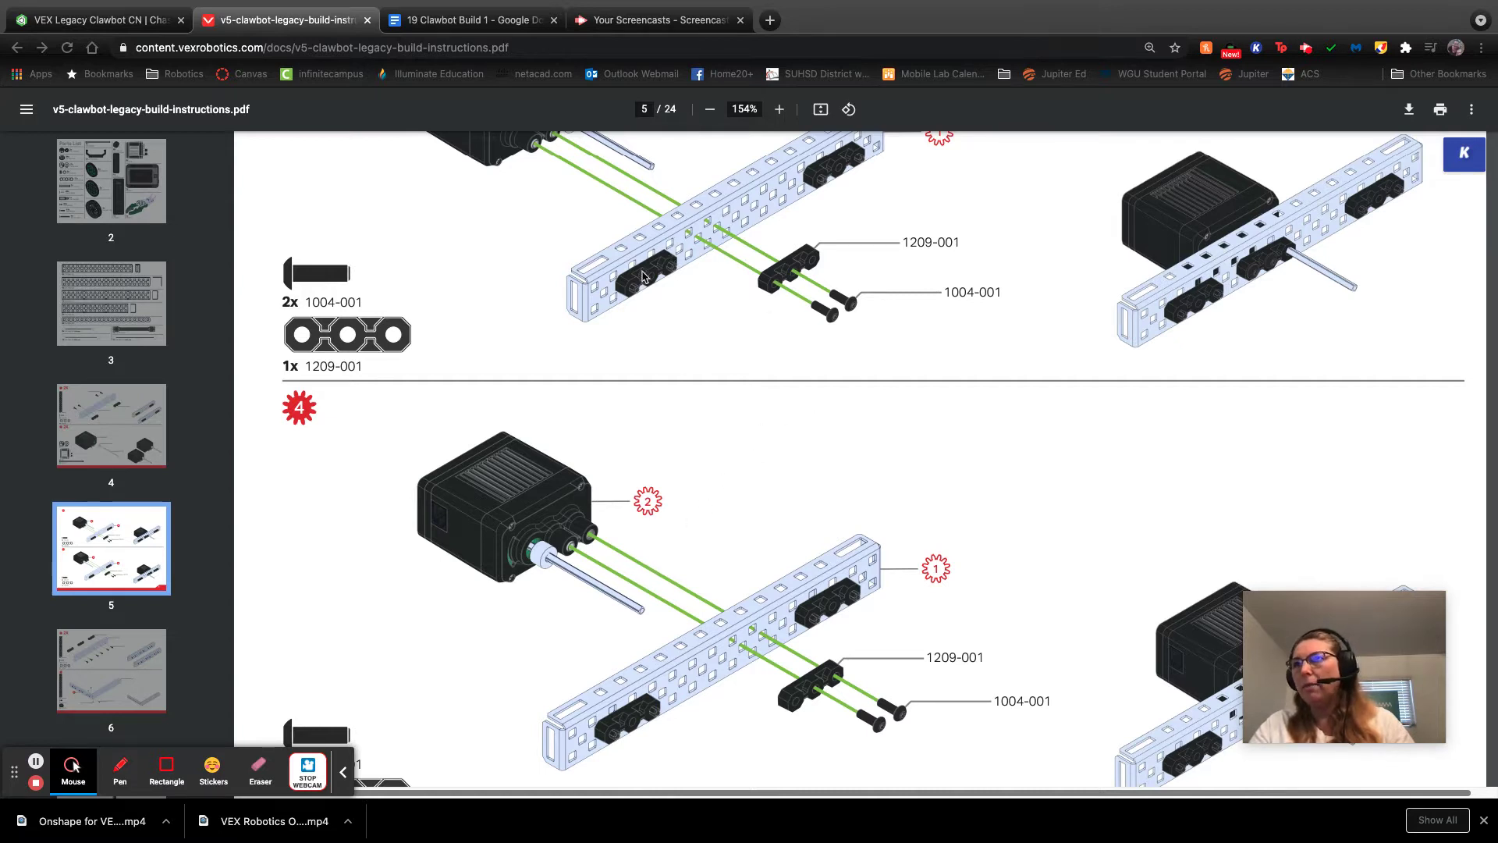
scroll(679, 294, up, 1)
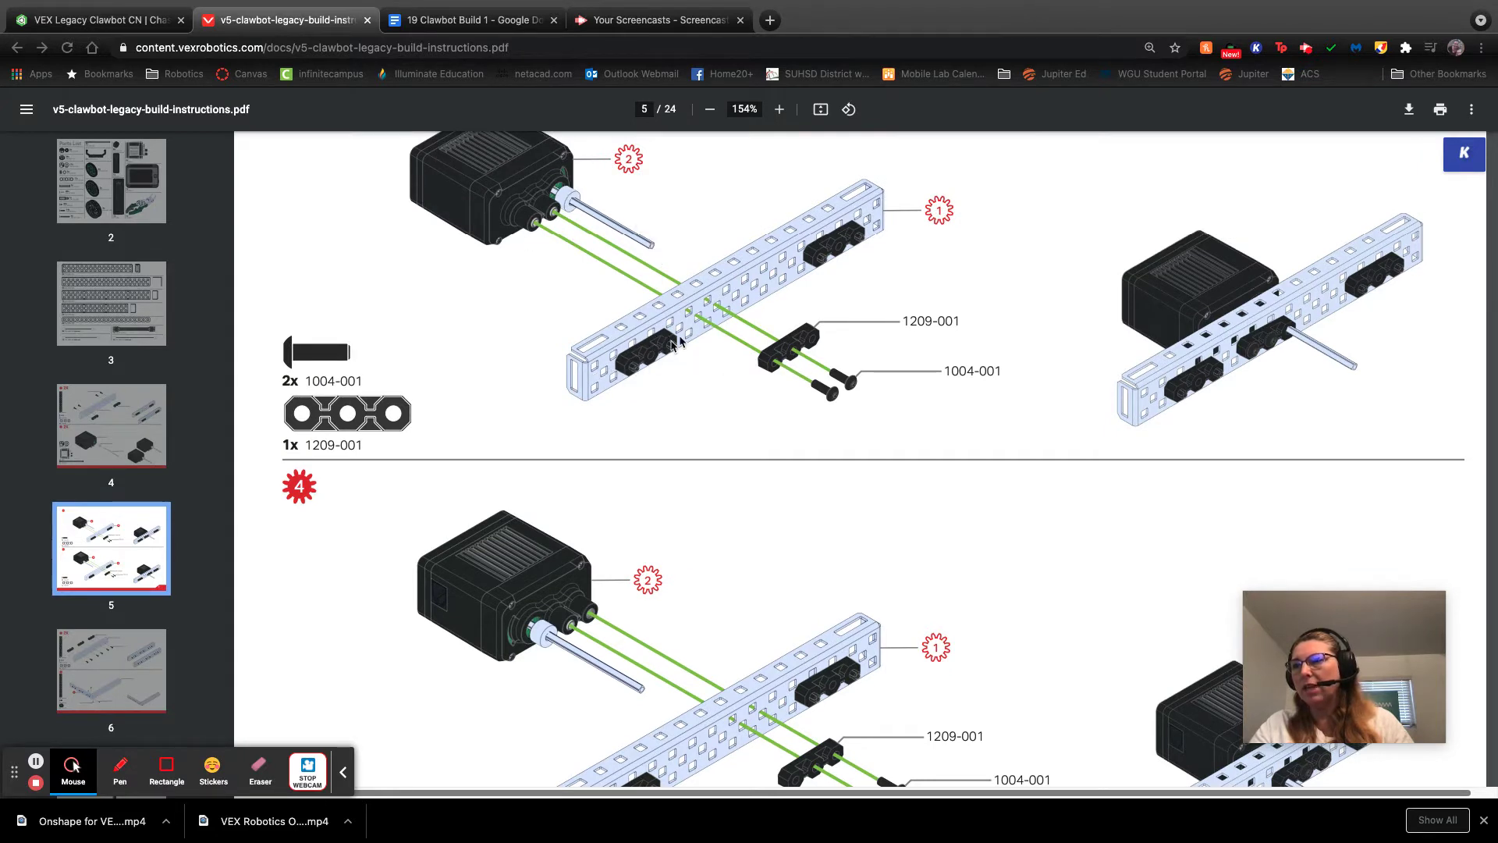
scroll(773, 543, down, 1)
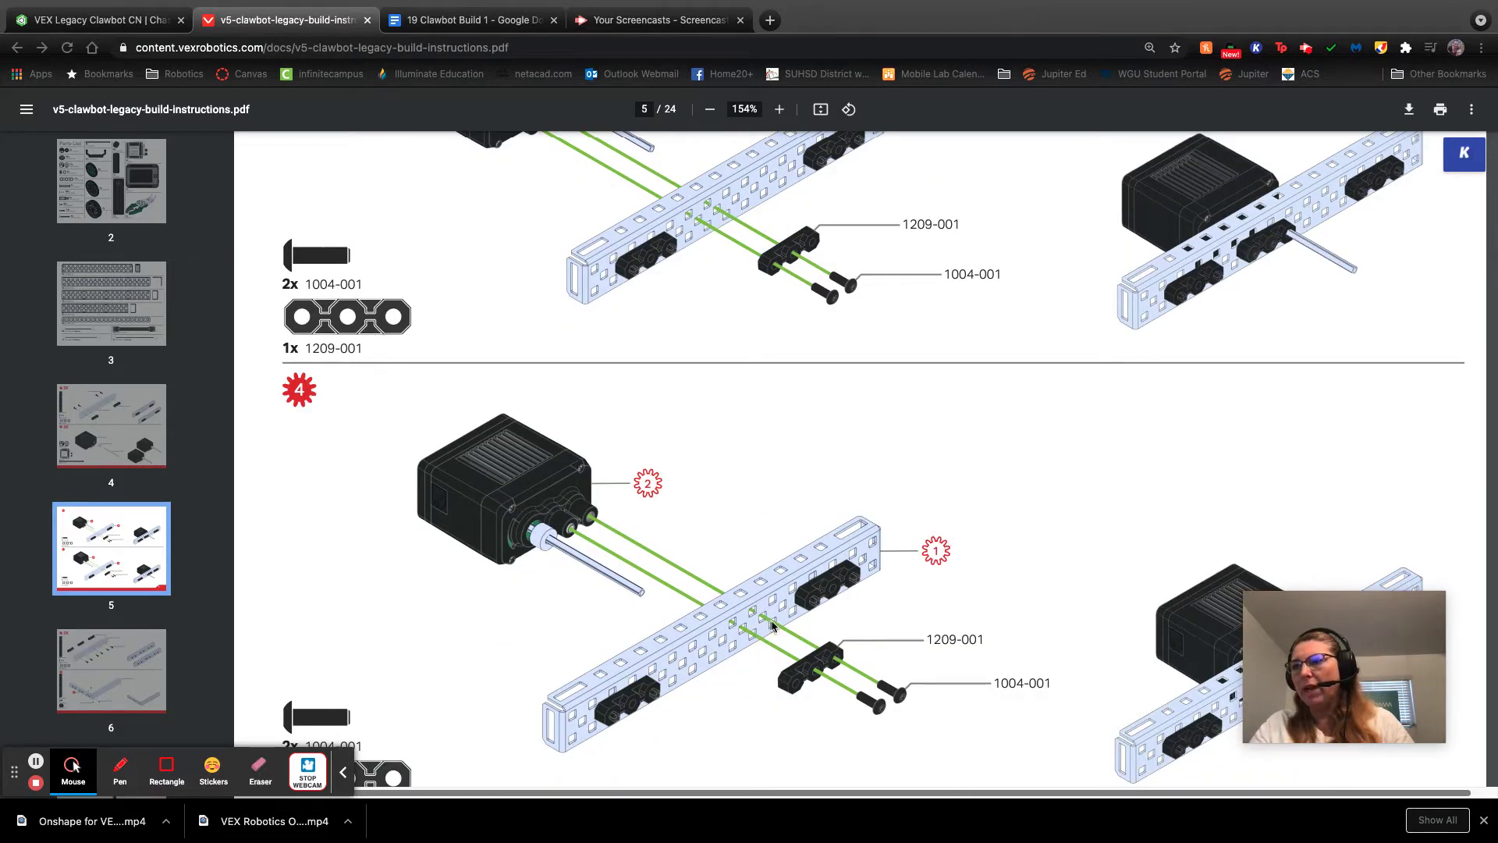
scroll(974, 532, up, 3)
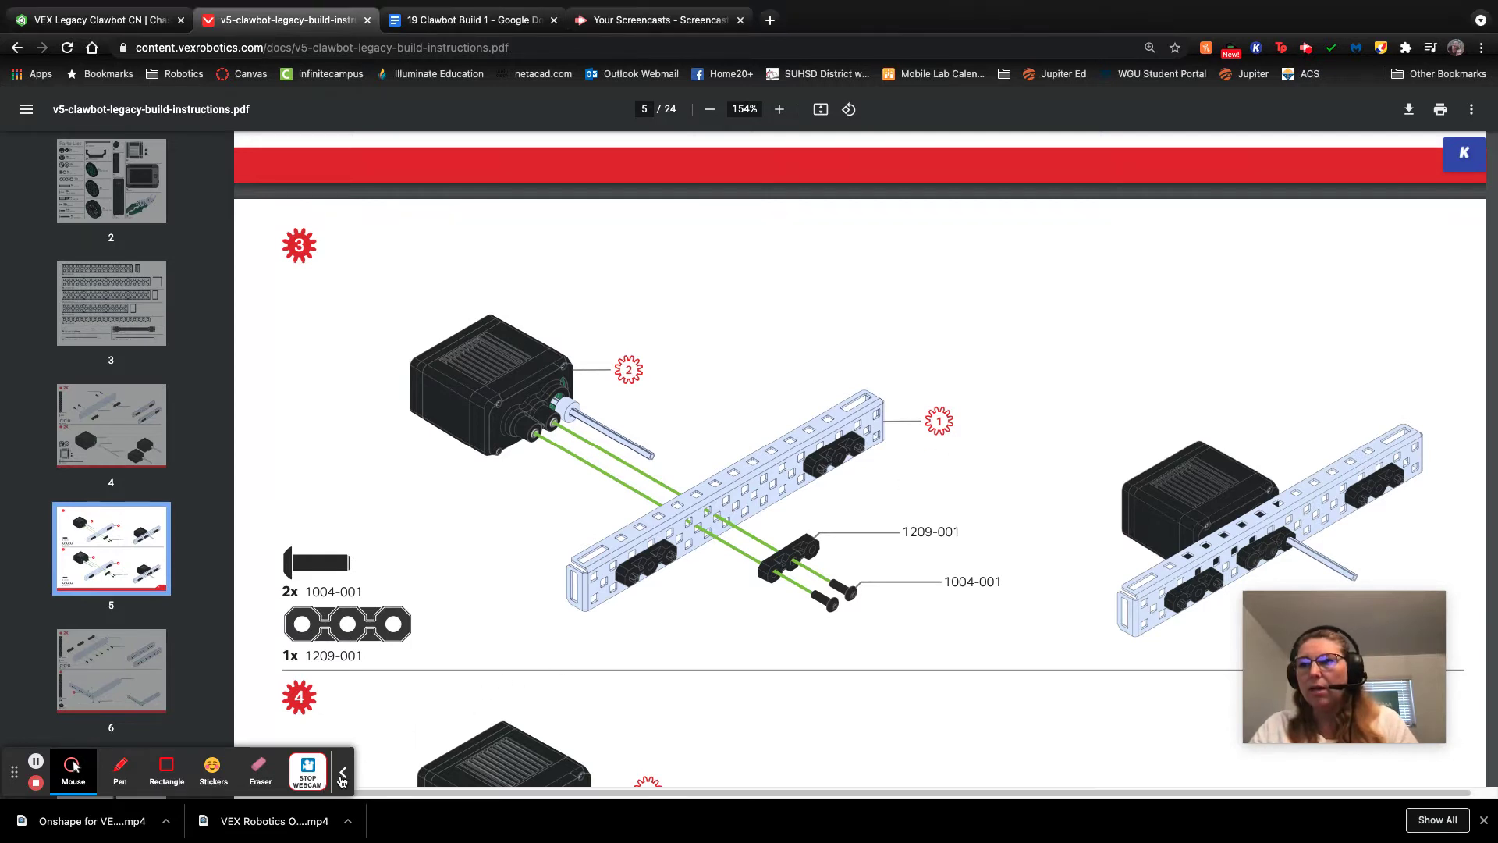
Step: Switch to the Chassis Motors assembly in Onshape and show the whole model in isometric view
click(342, 772)
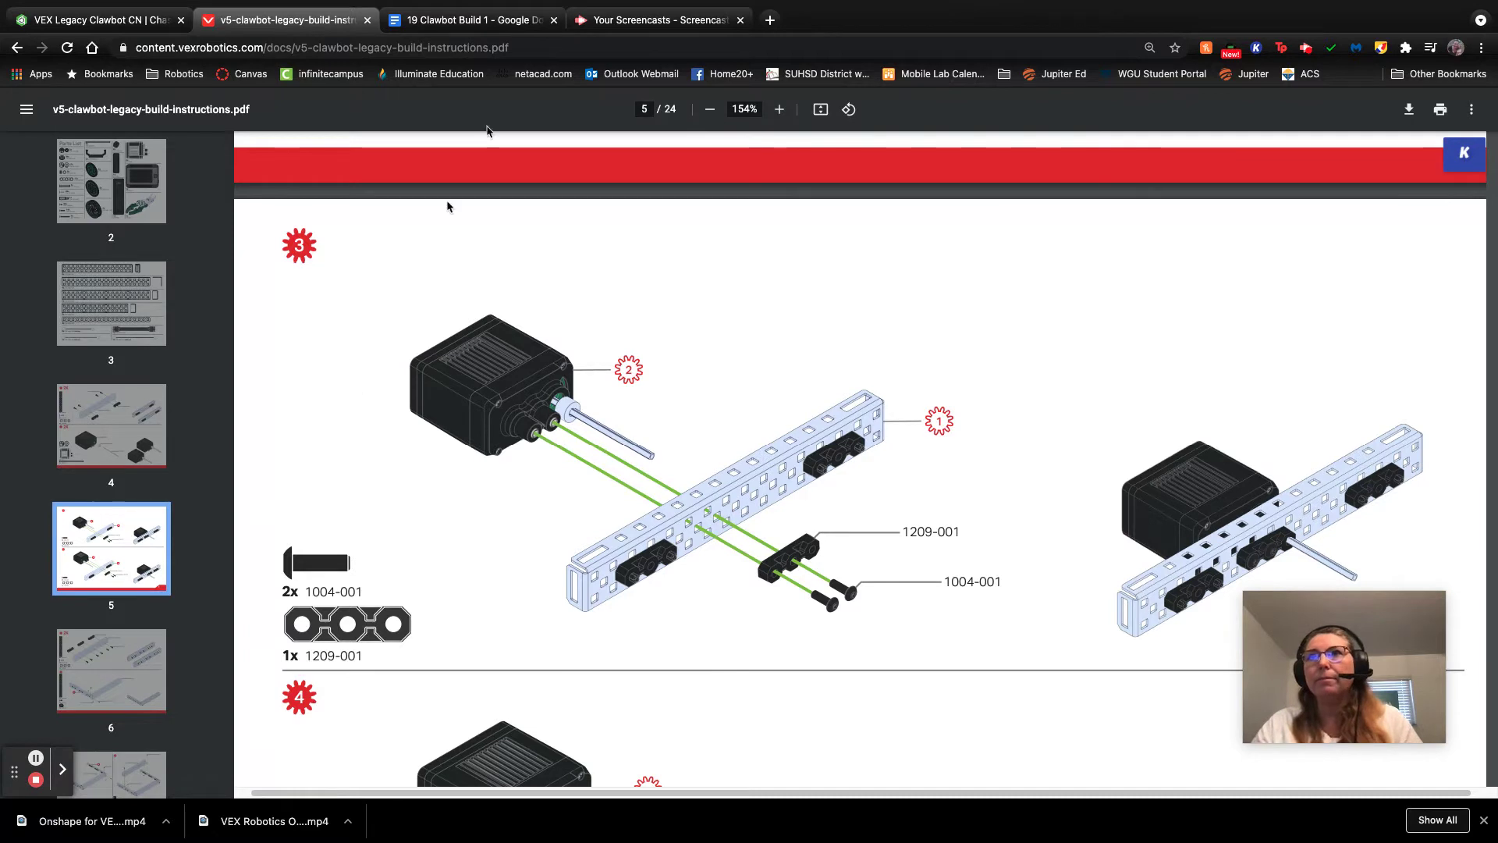
click(148, 21)
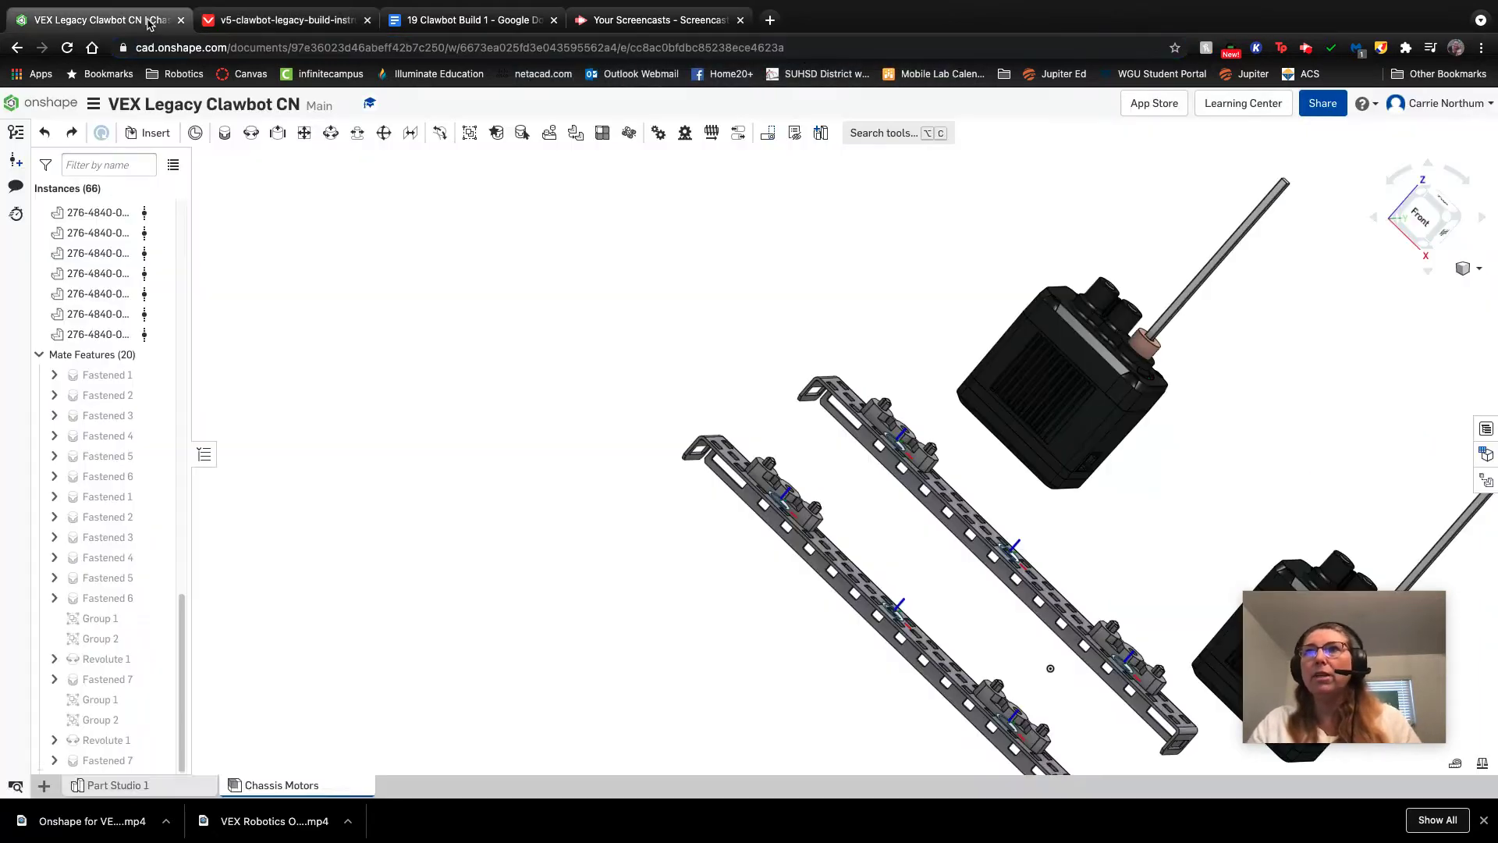
key(f)
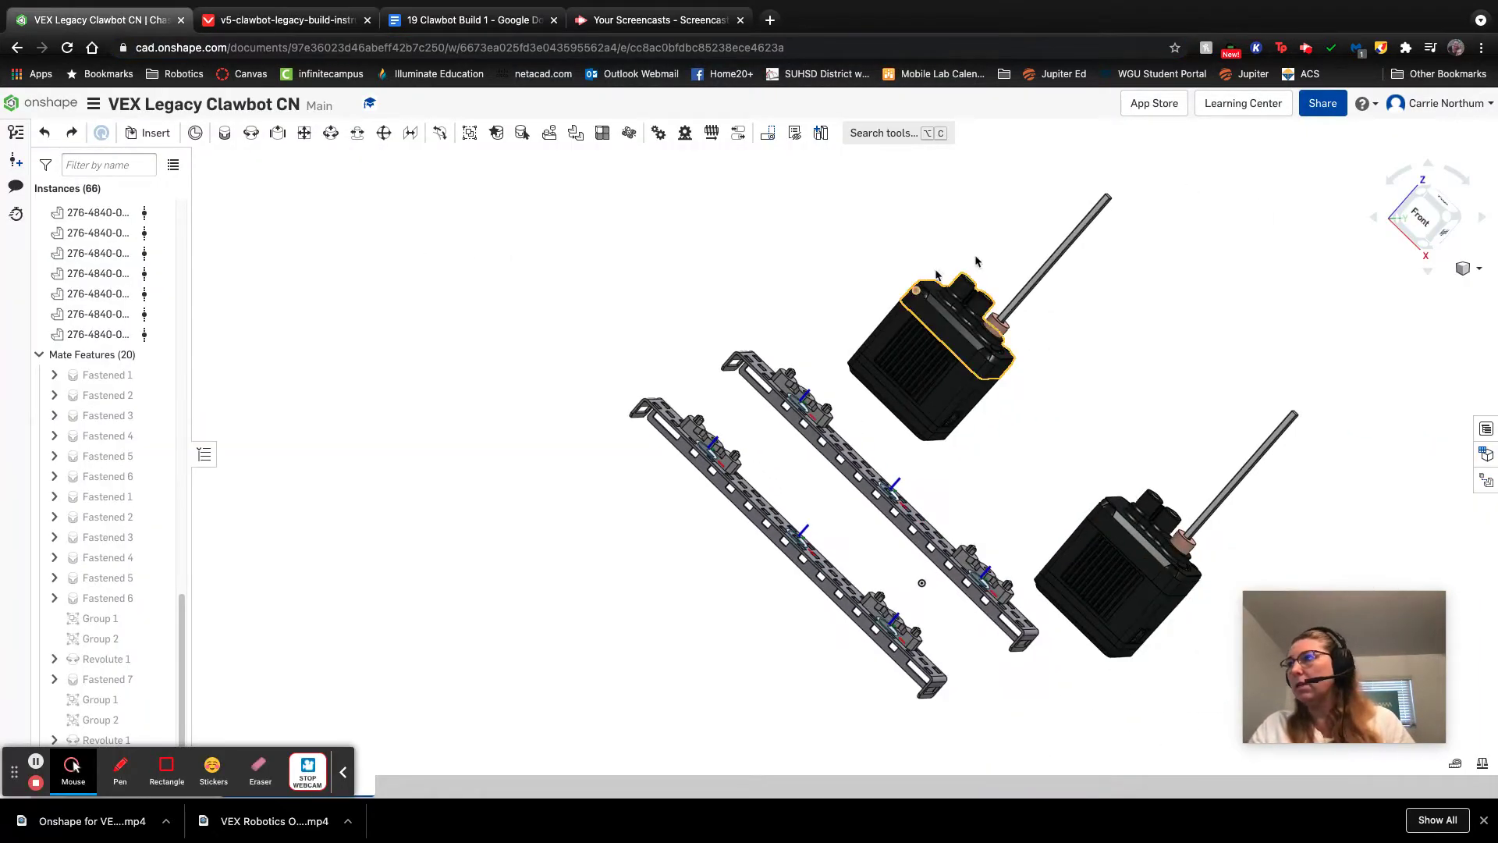
click(1476, 270)
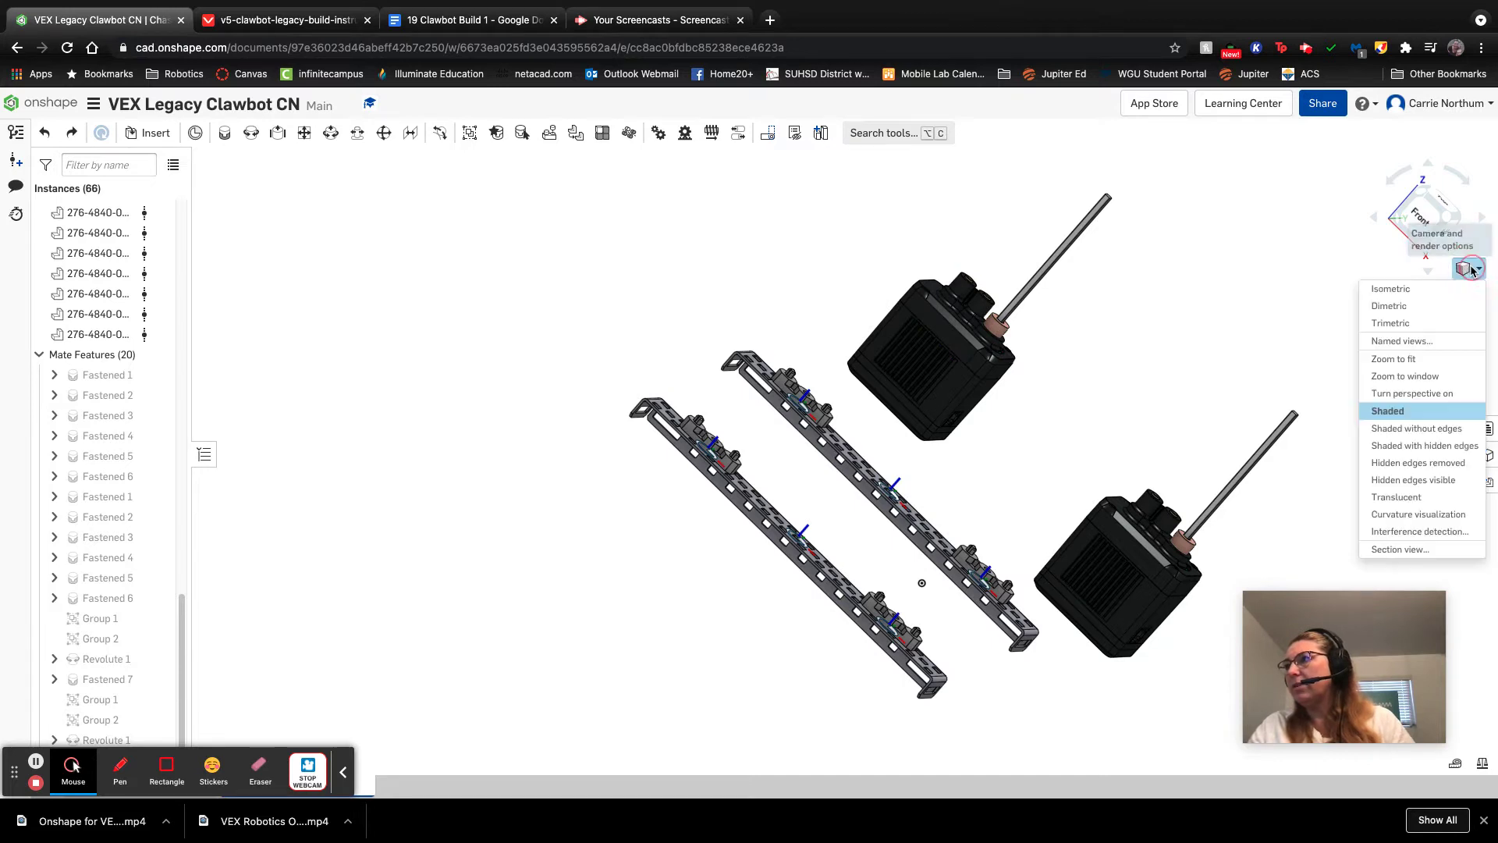
click(1422, 290)
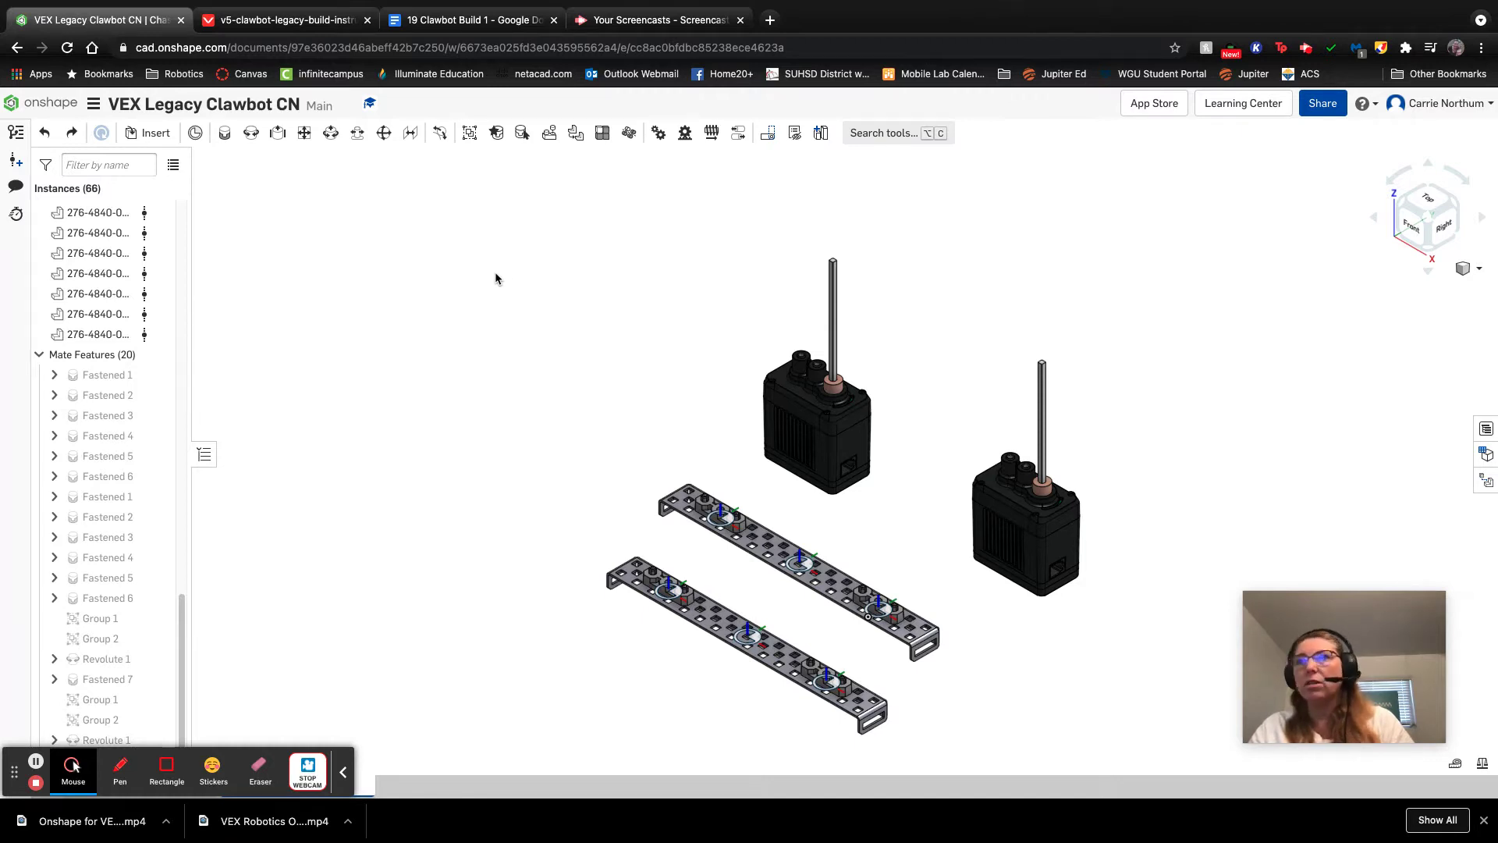
Step: Insert one Bearing Flat from the Misc Motion group of the VEX Parts Automata's Library document, beside the motors above the rails
click(149, 134)
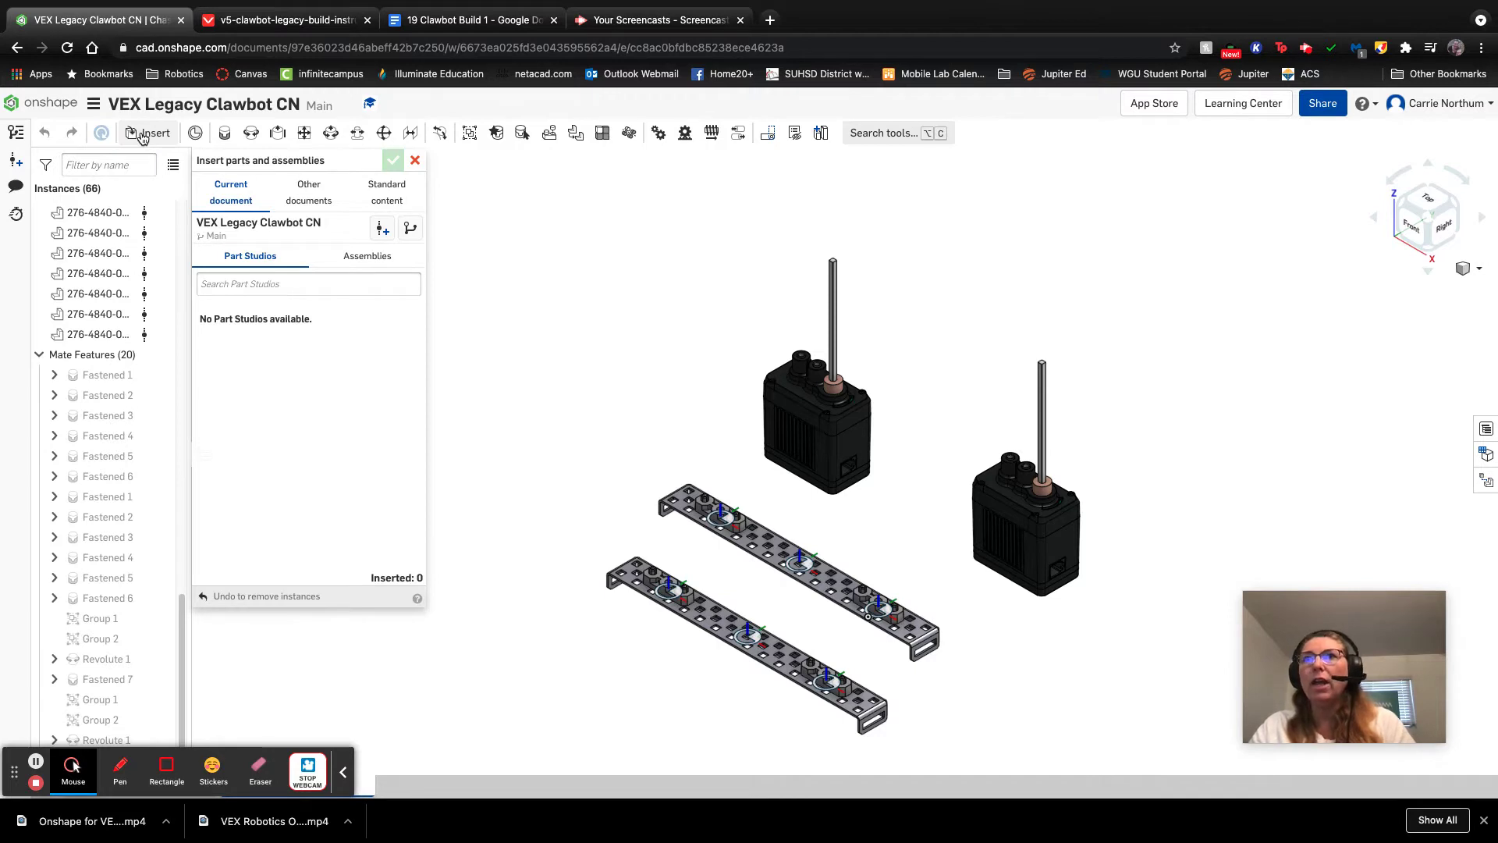
click(311, 195)
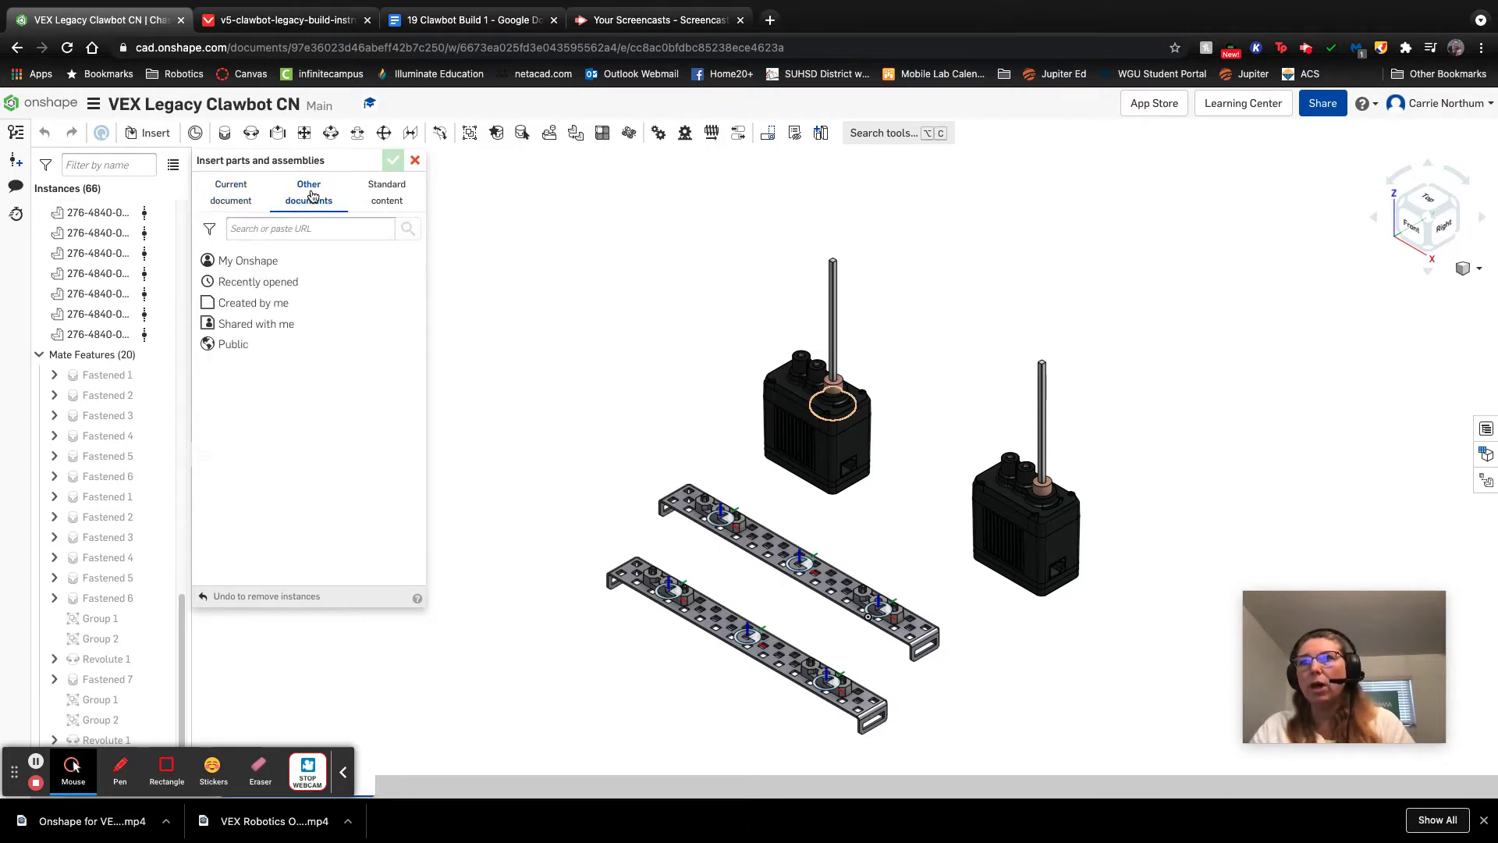
click(270, 283)
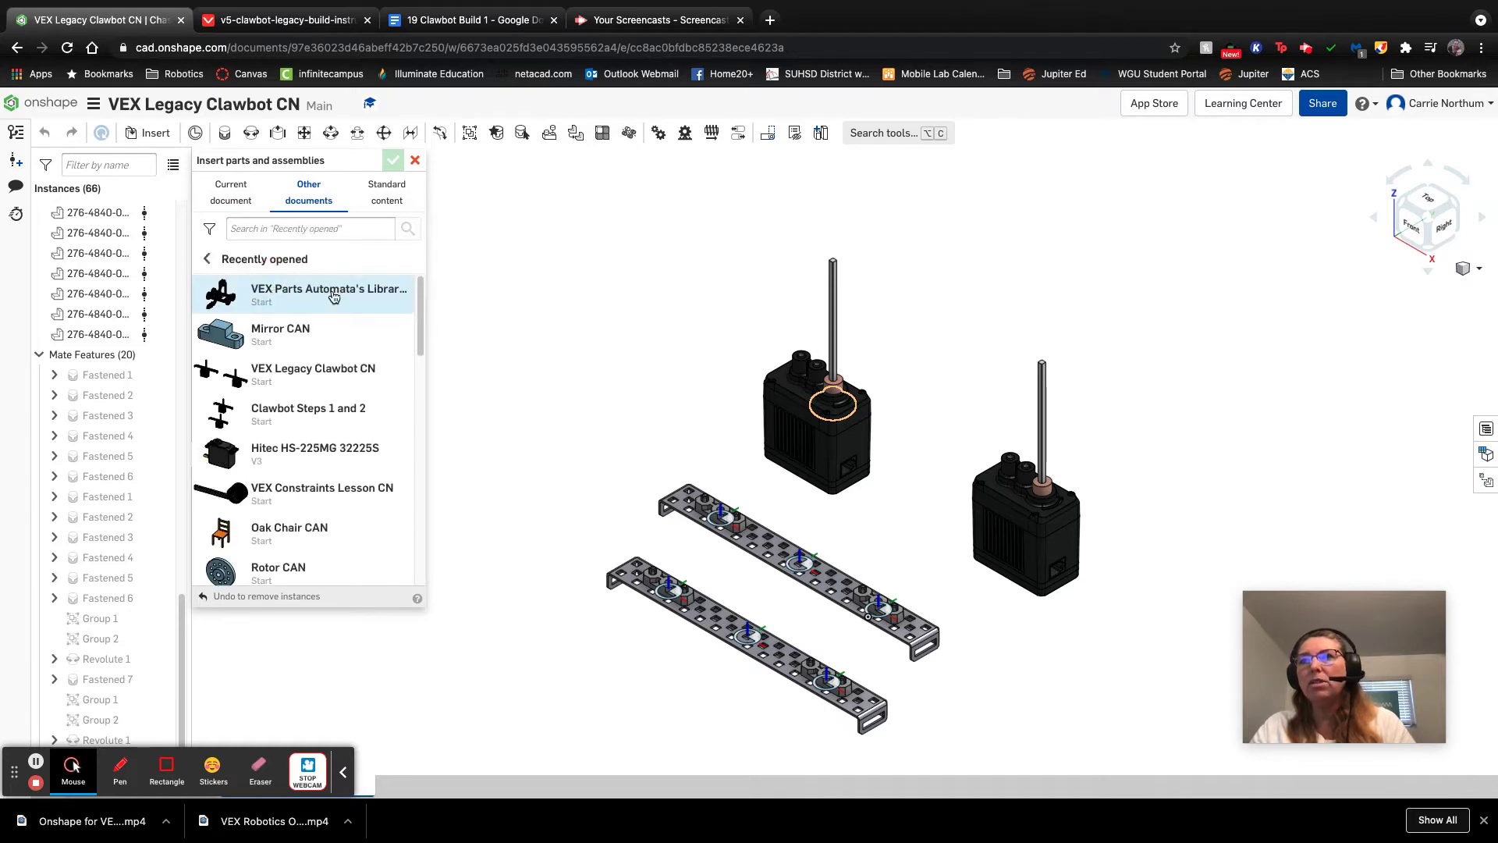
click(333, 295)
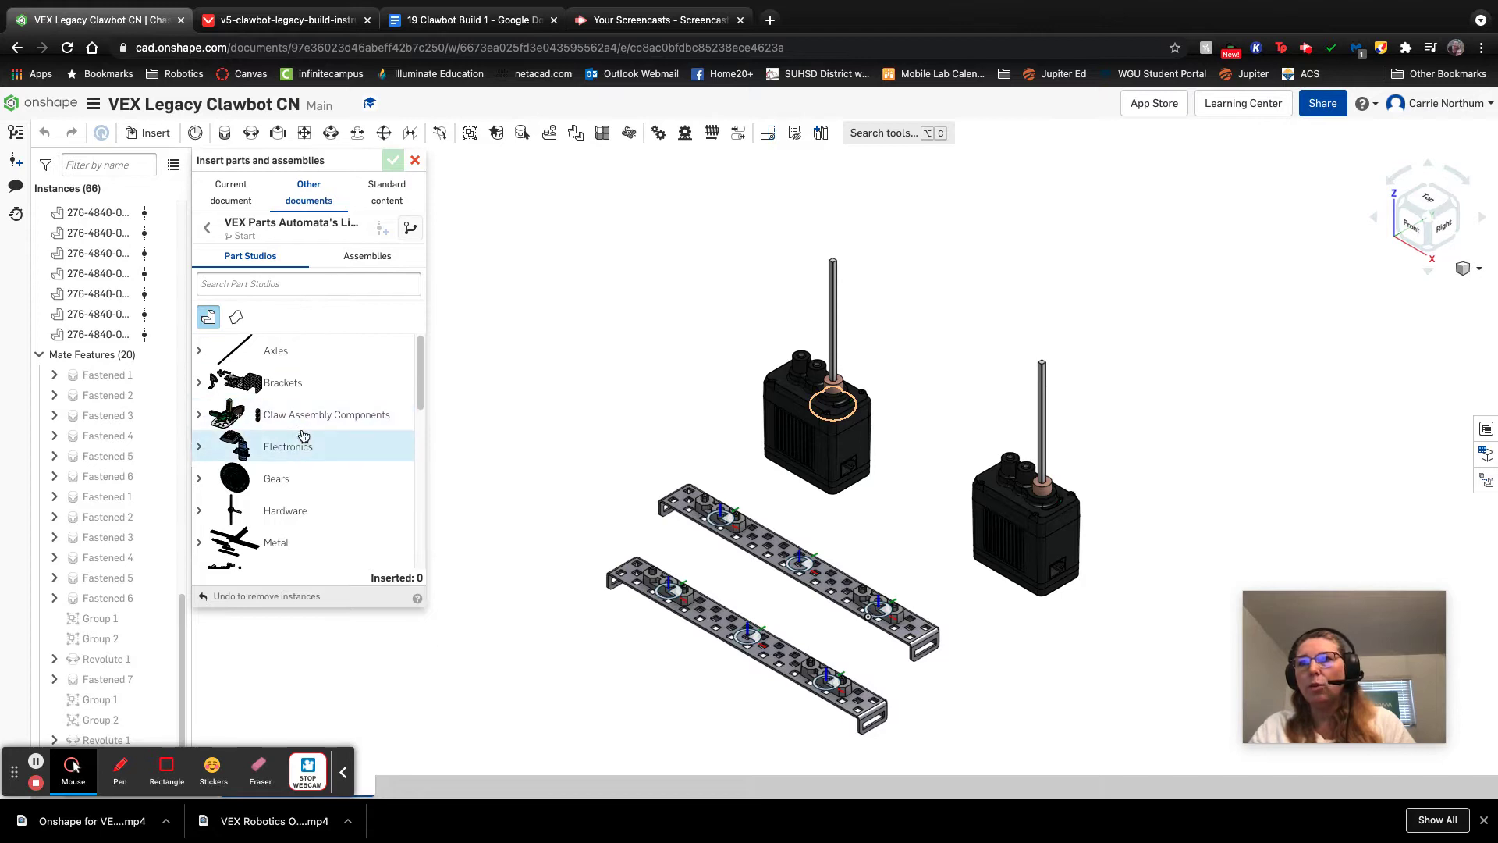
scroll(304, 433, down, 2)
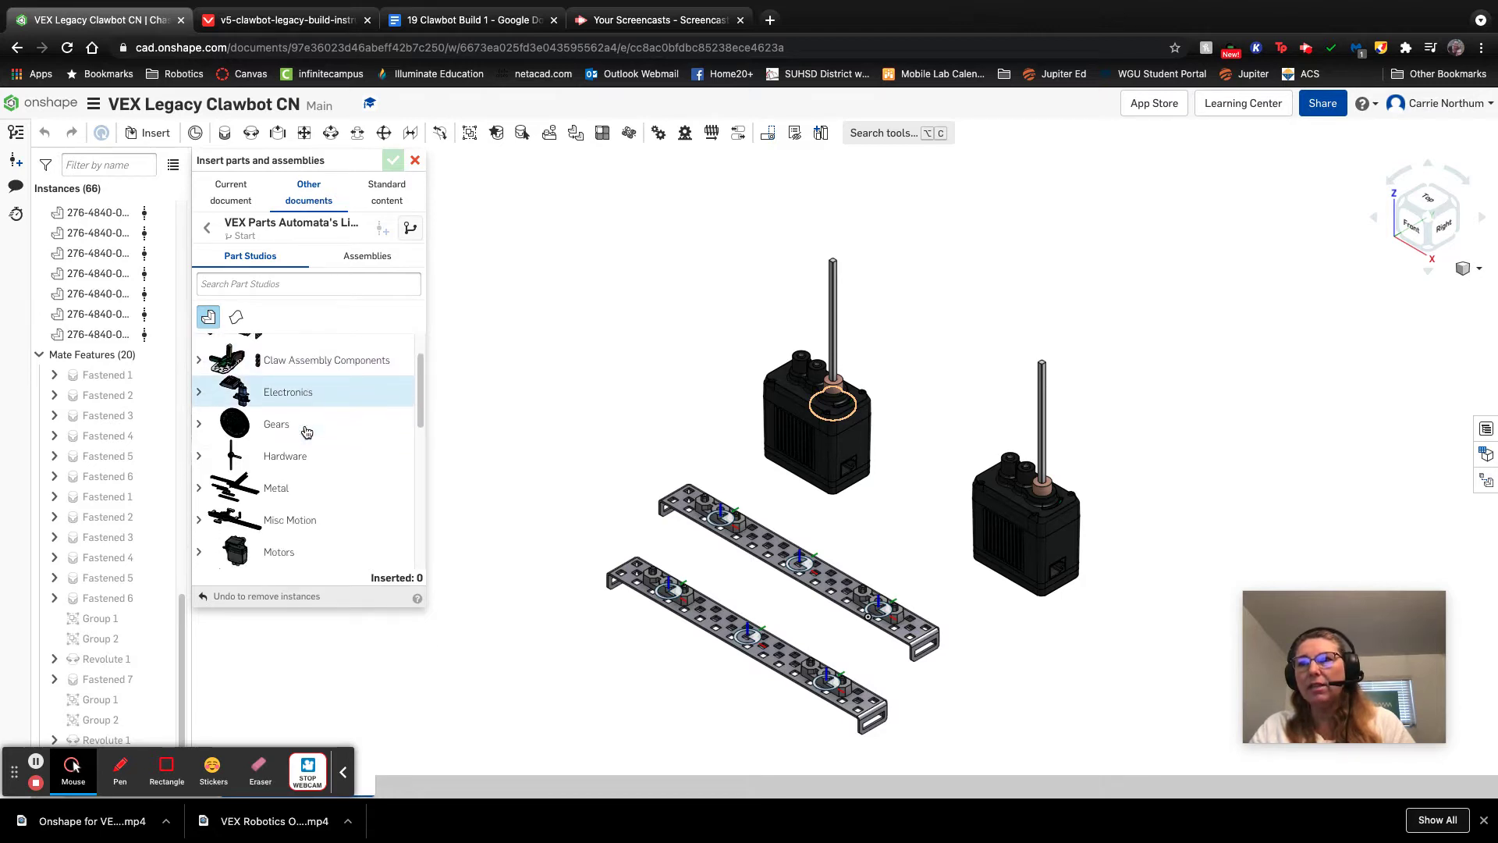
scroll(306, 433, down, 2)
click(201, 457)
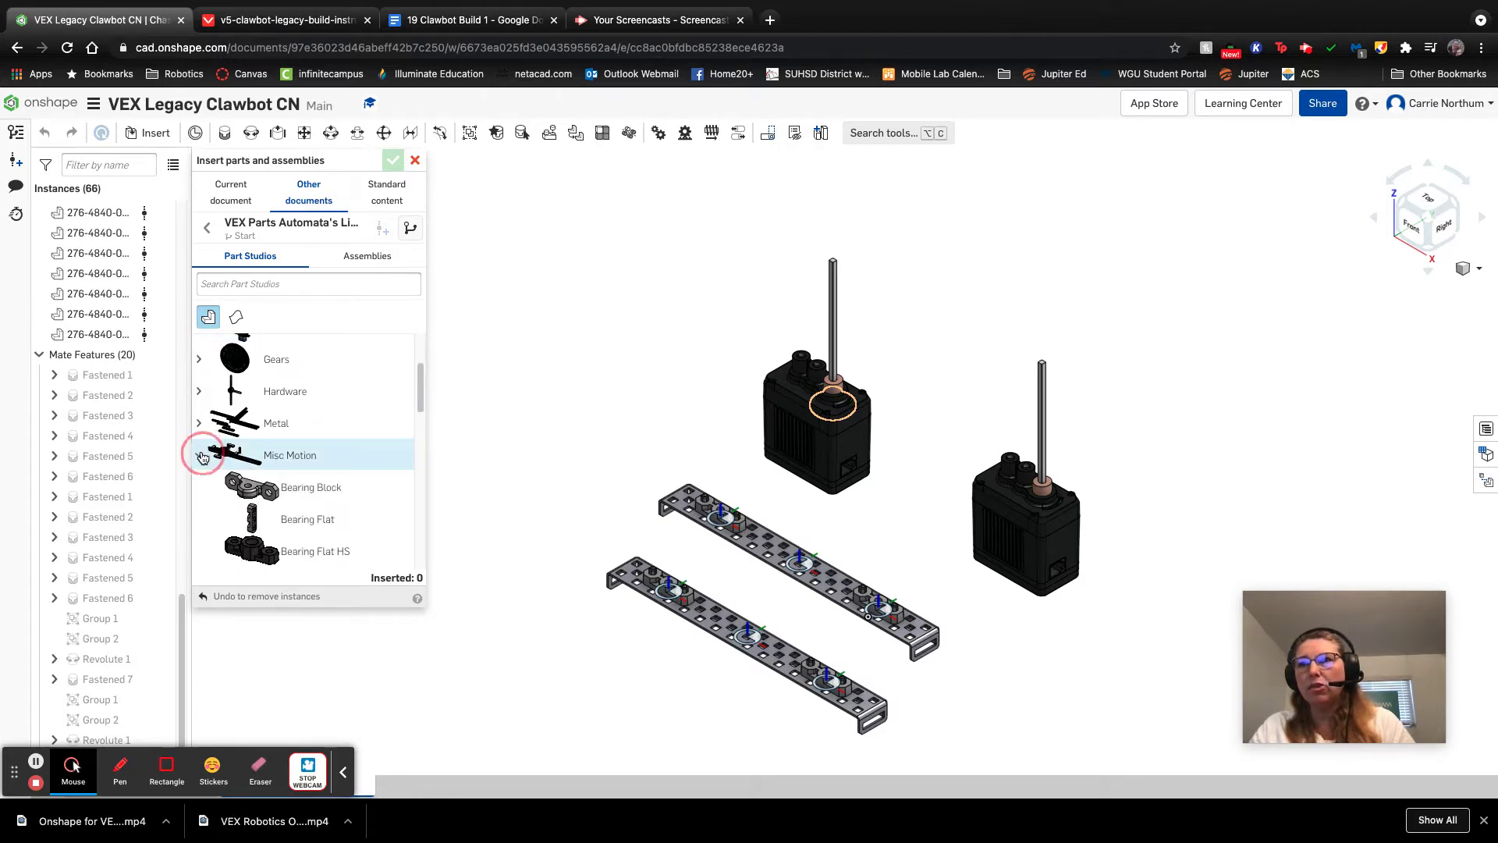
click(278, 524)
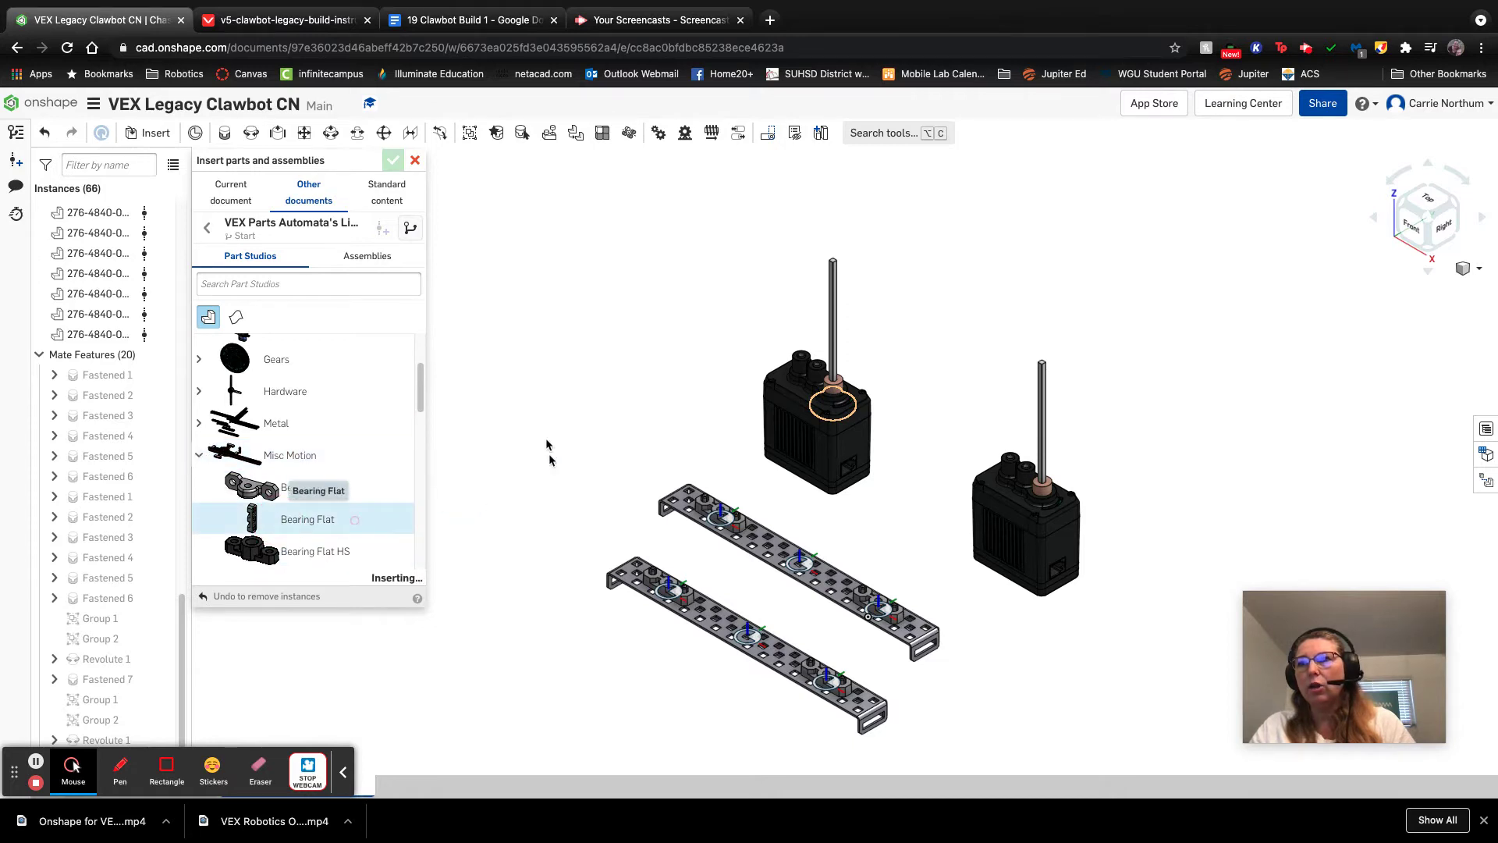
click(593, 374)
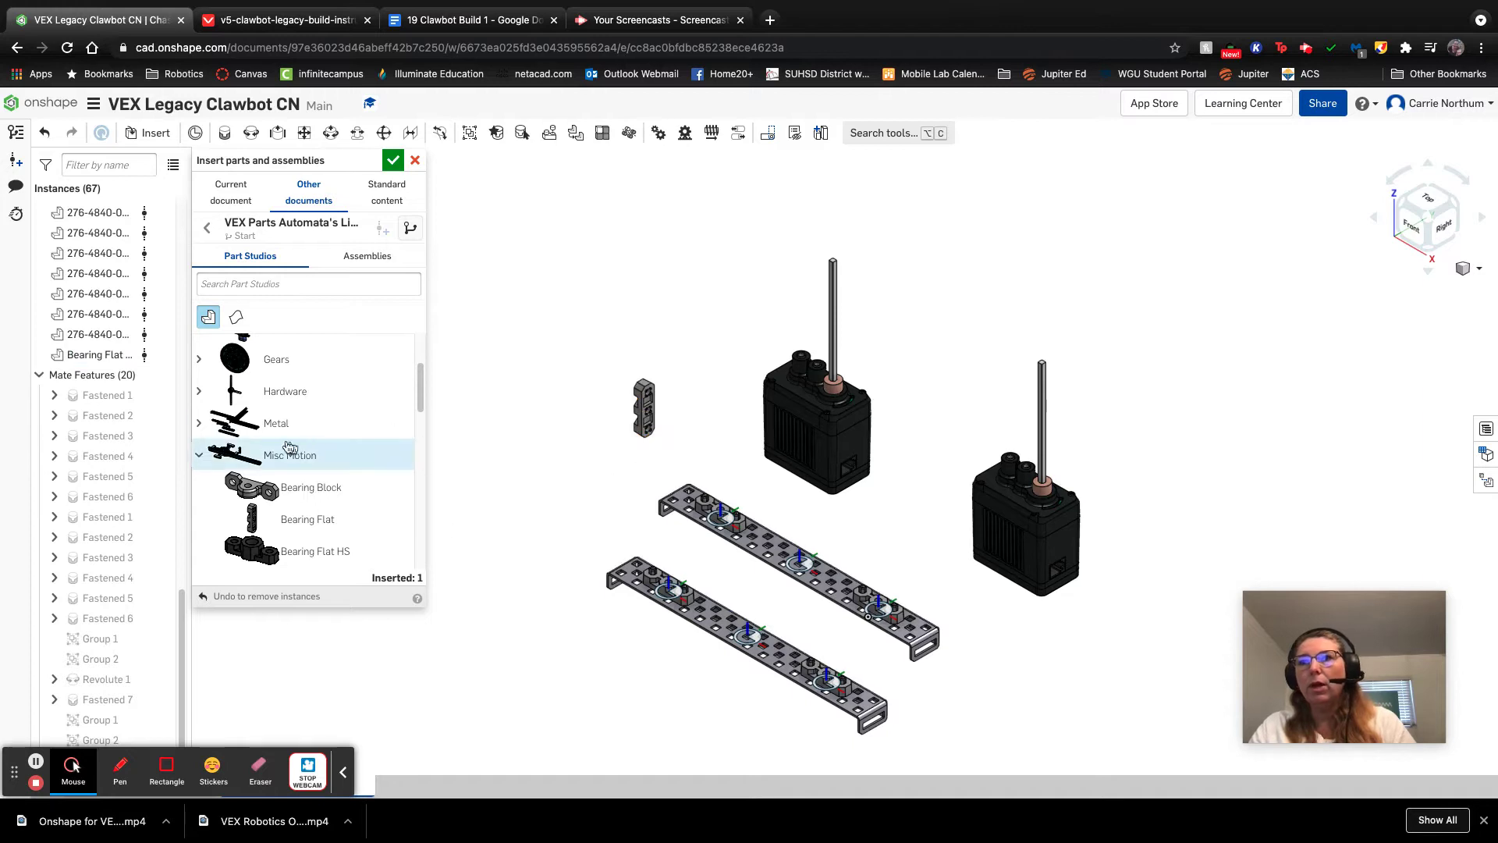
Step: Insert one Screw Structural 0.500 inch from the library's Hardware group next to the loose bearing flat and finish inserting parts
click(199, 455)
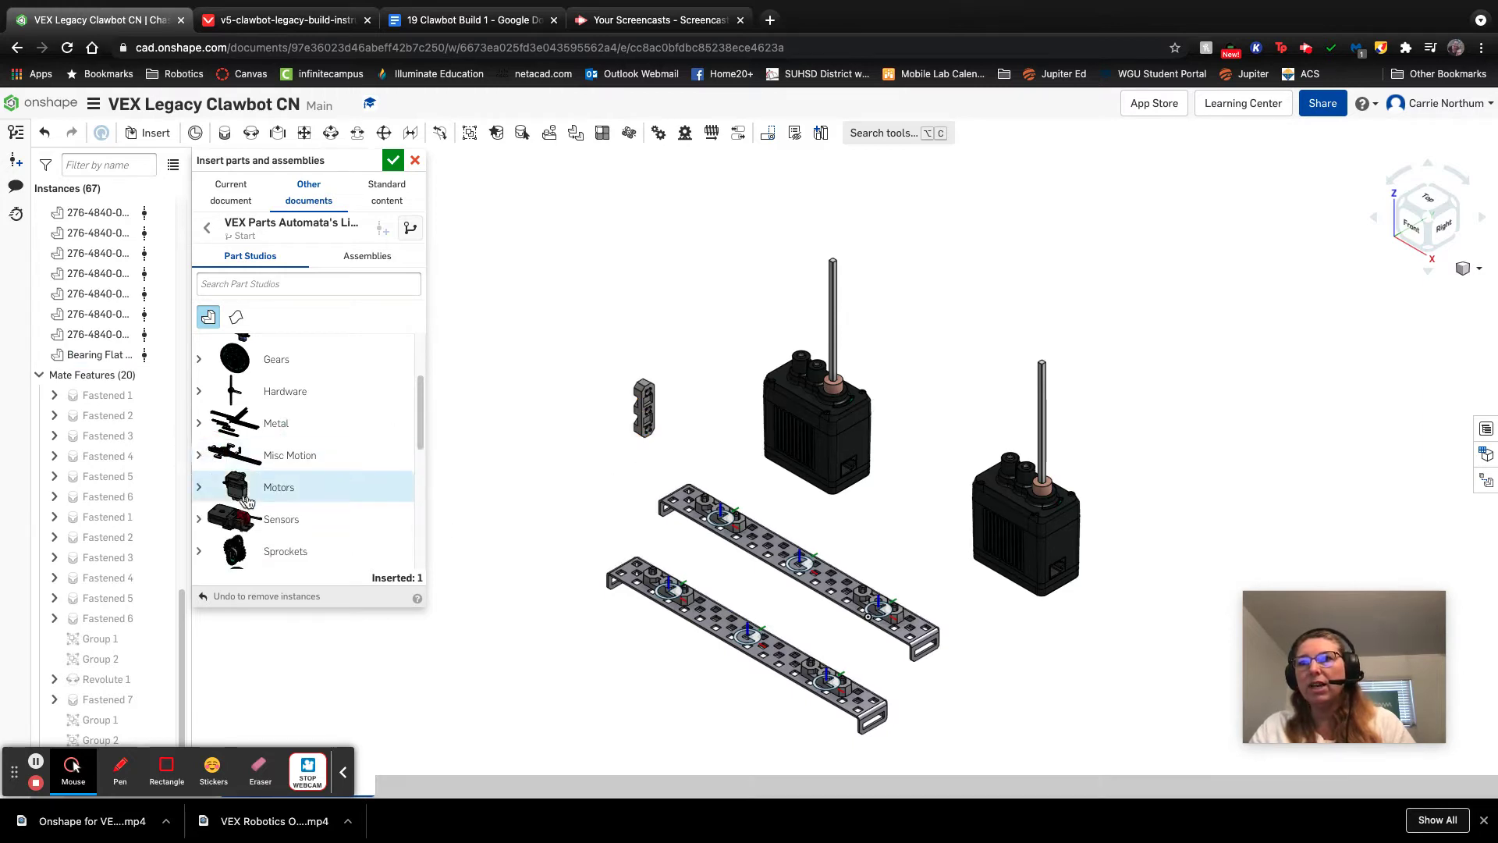
click(200, 392)
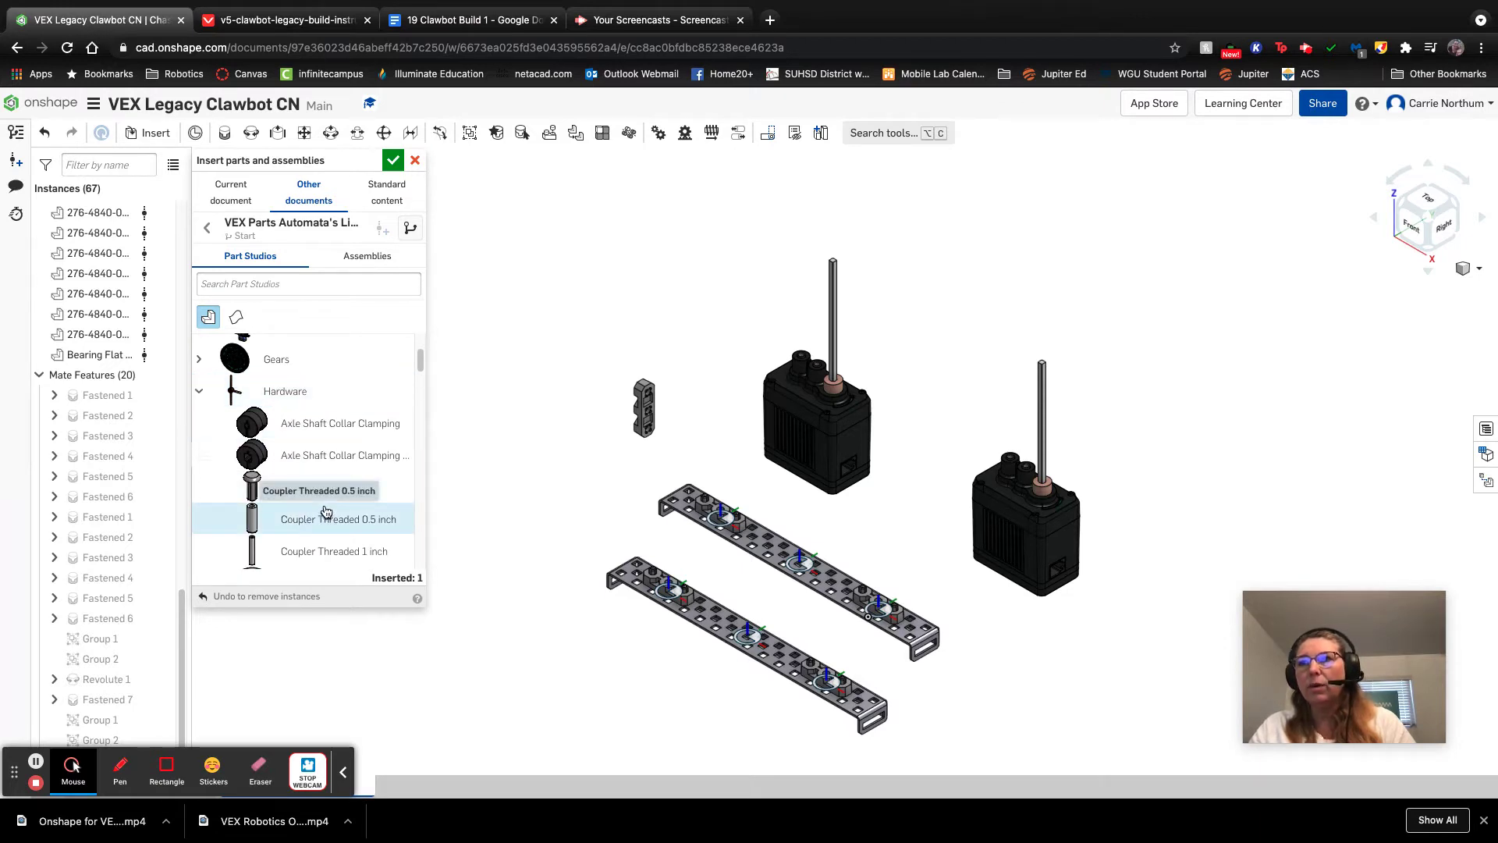
scroll(327, 511, down, 1)
scroll(327, 510, down, 3)
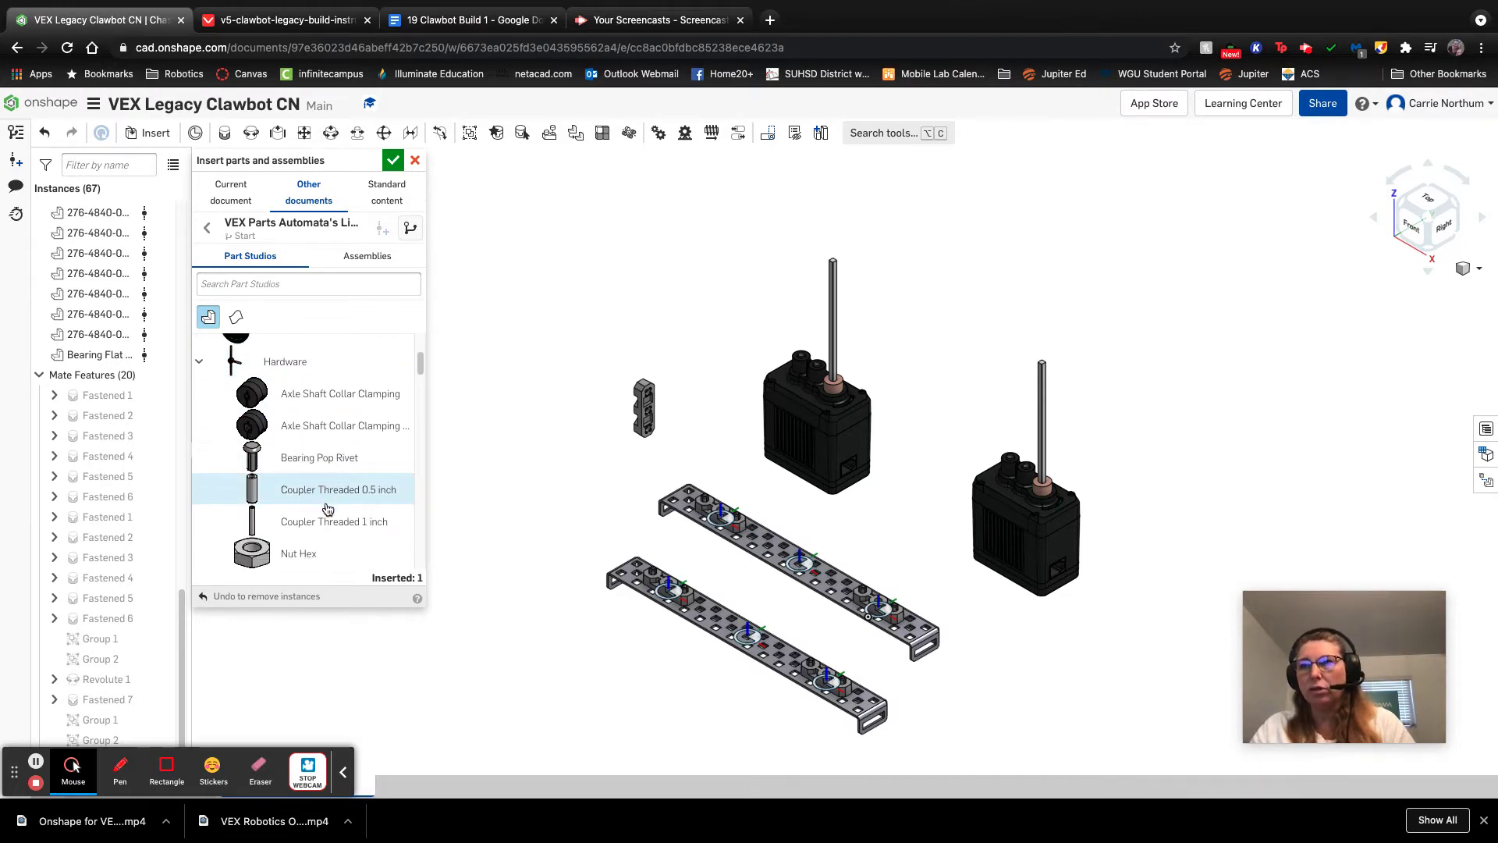
scroll(326, 509, down, 2)
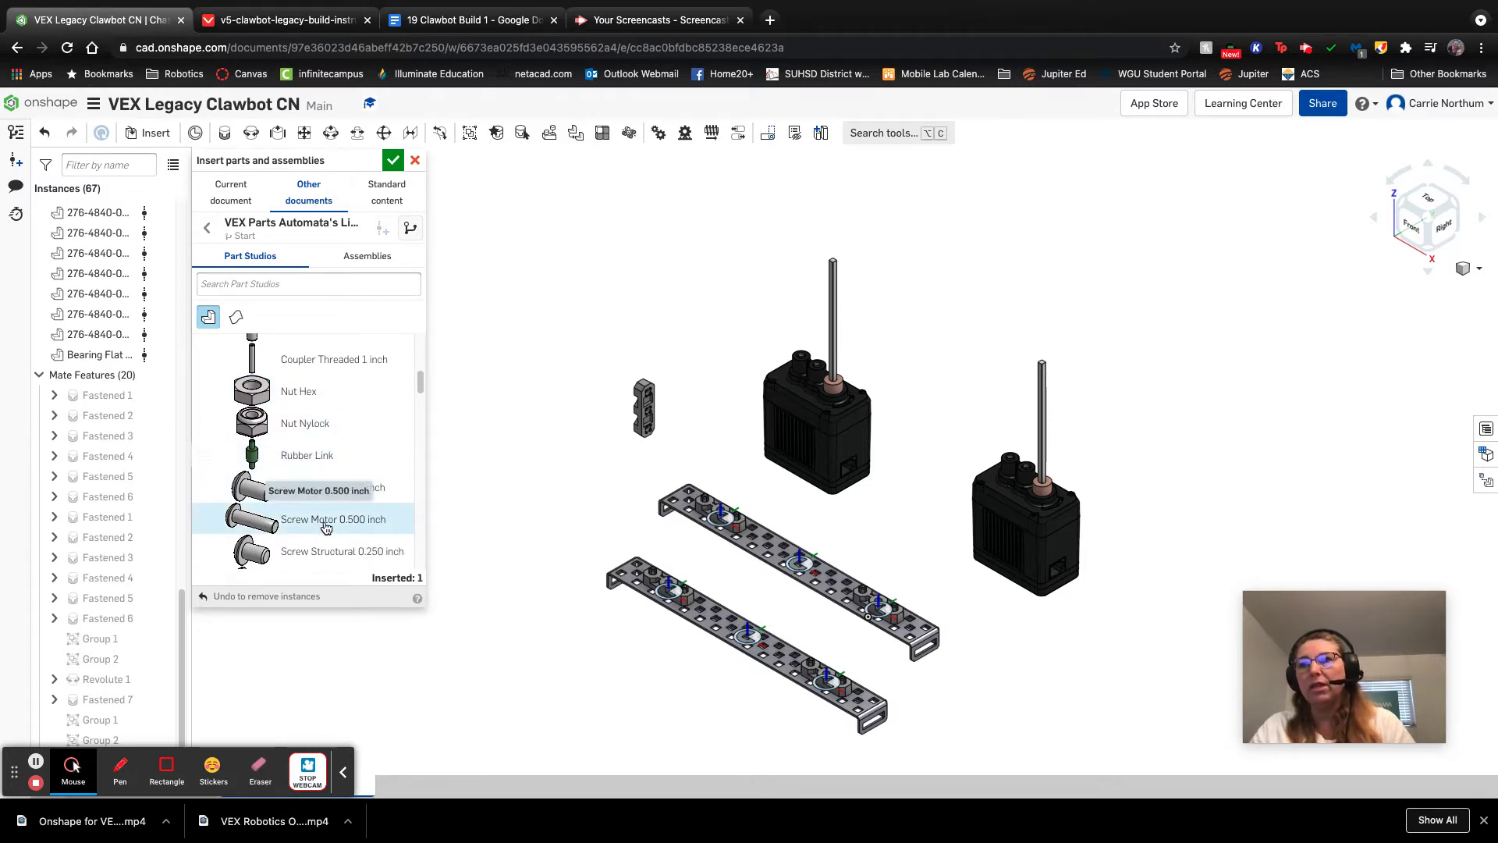
scroll(321, 507, down, 1)
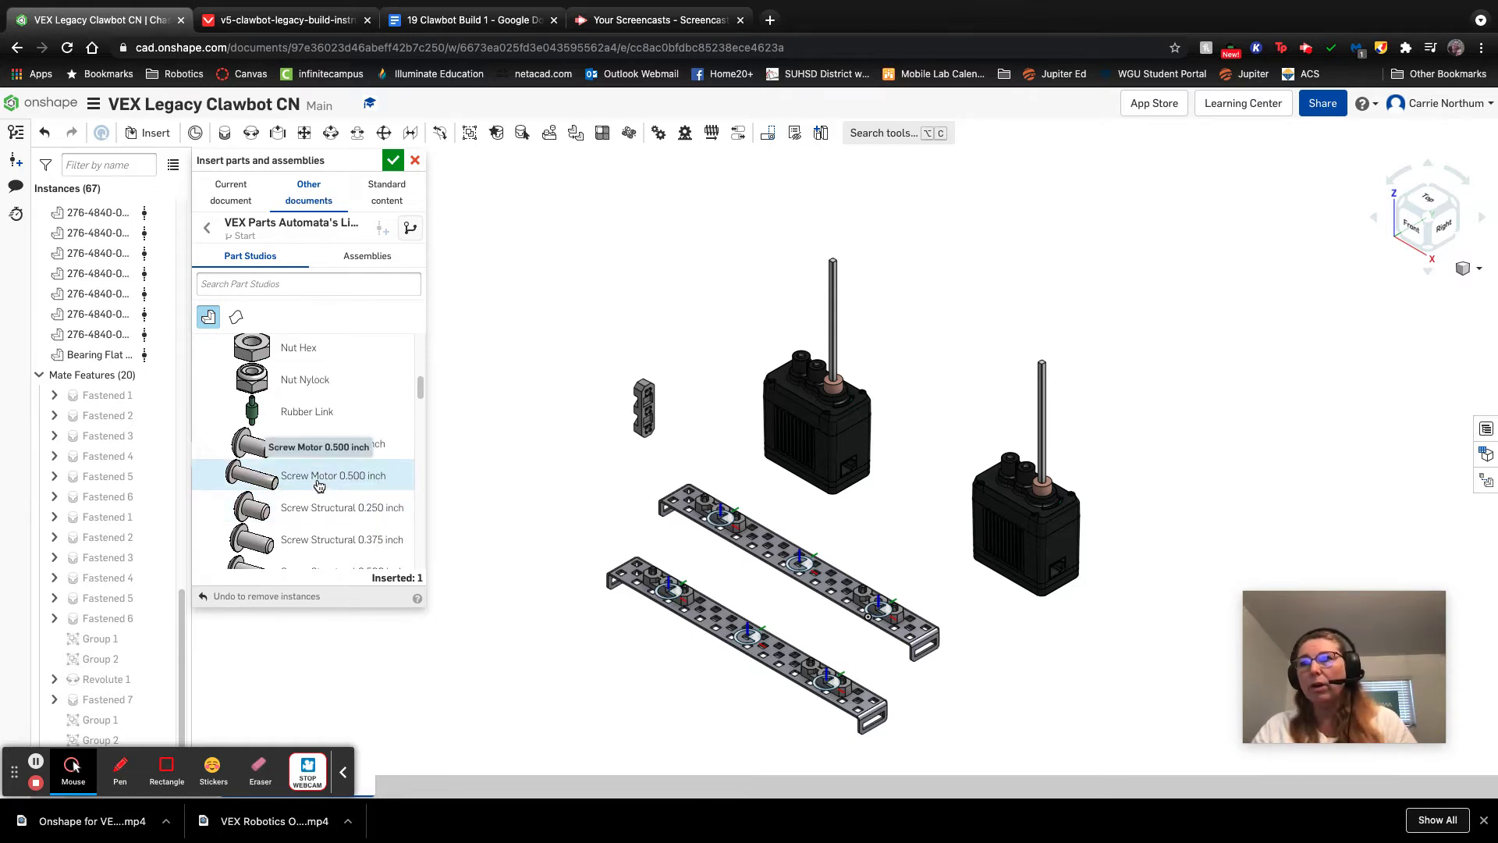
scroll(317, 486, down, 2)
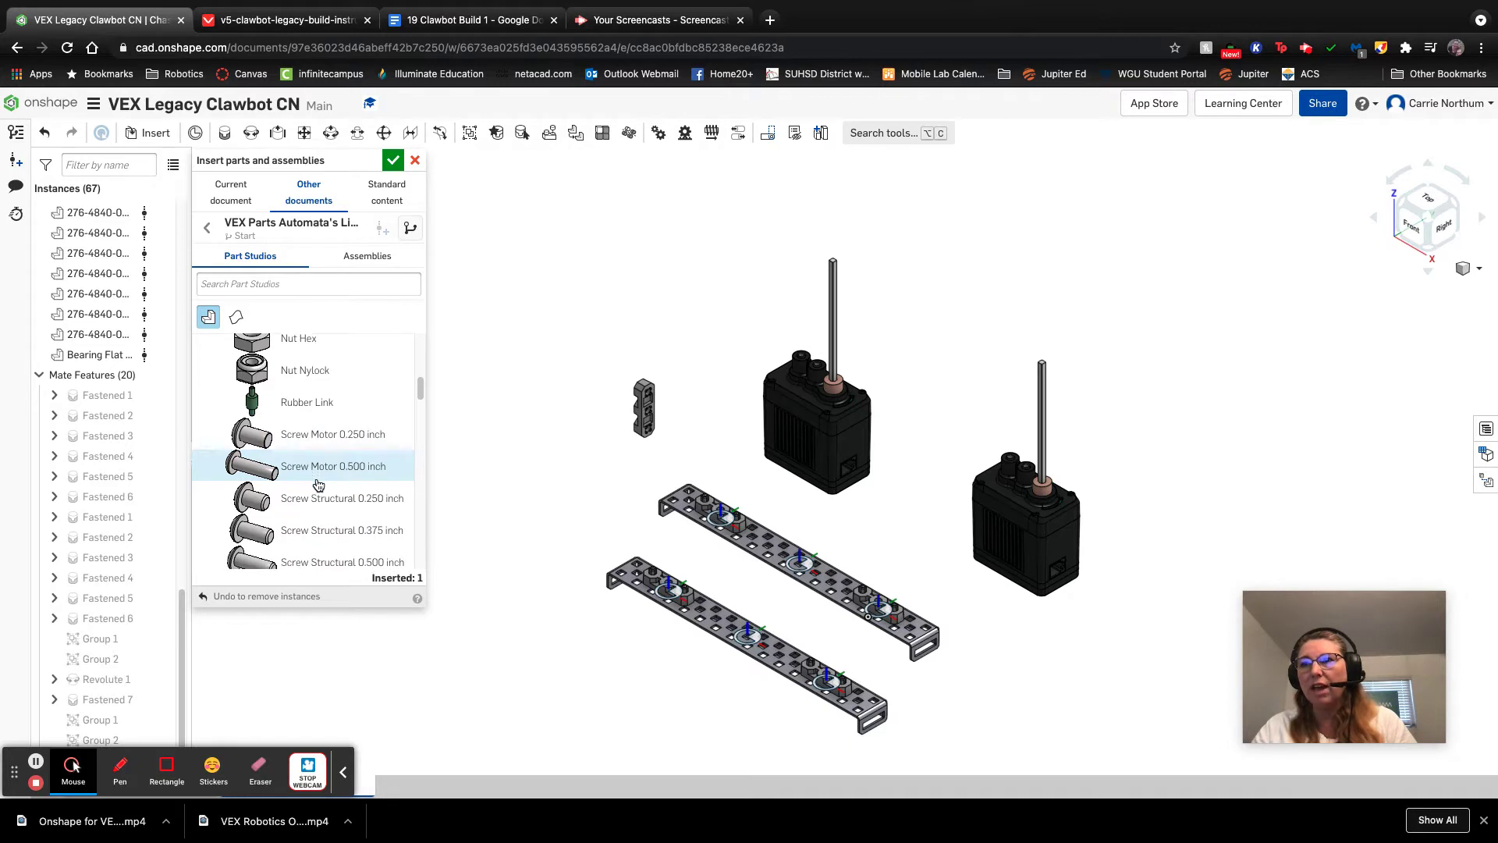
scroll(316, 485, down, 1)
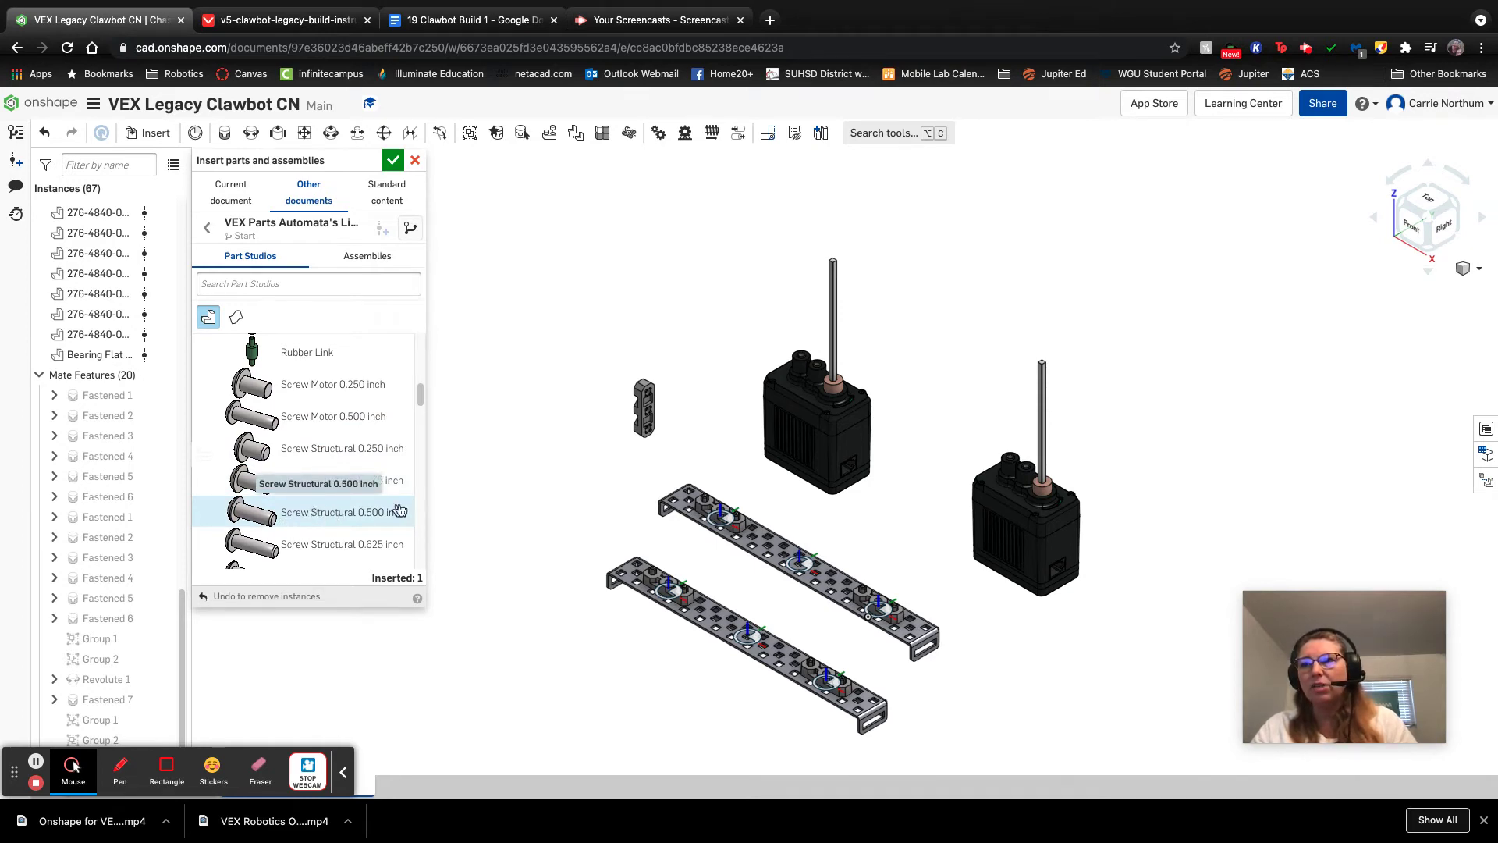
click(322, 521)
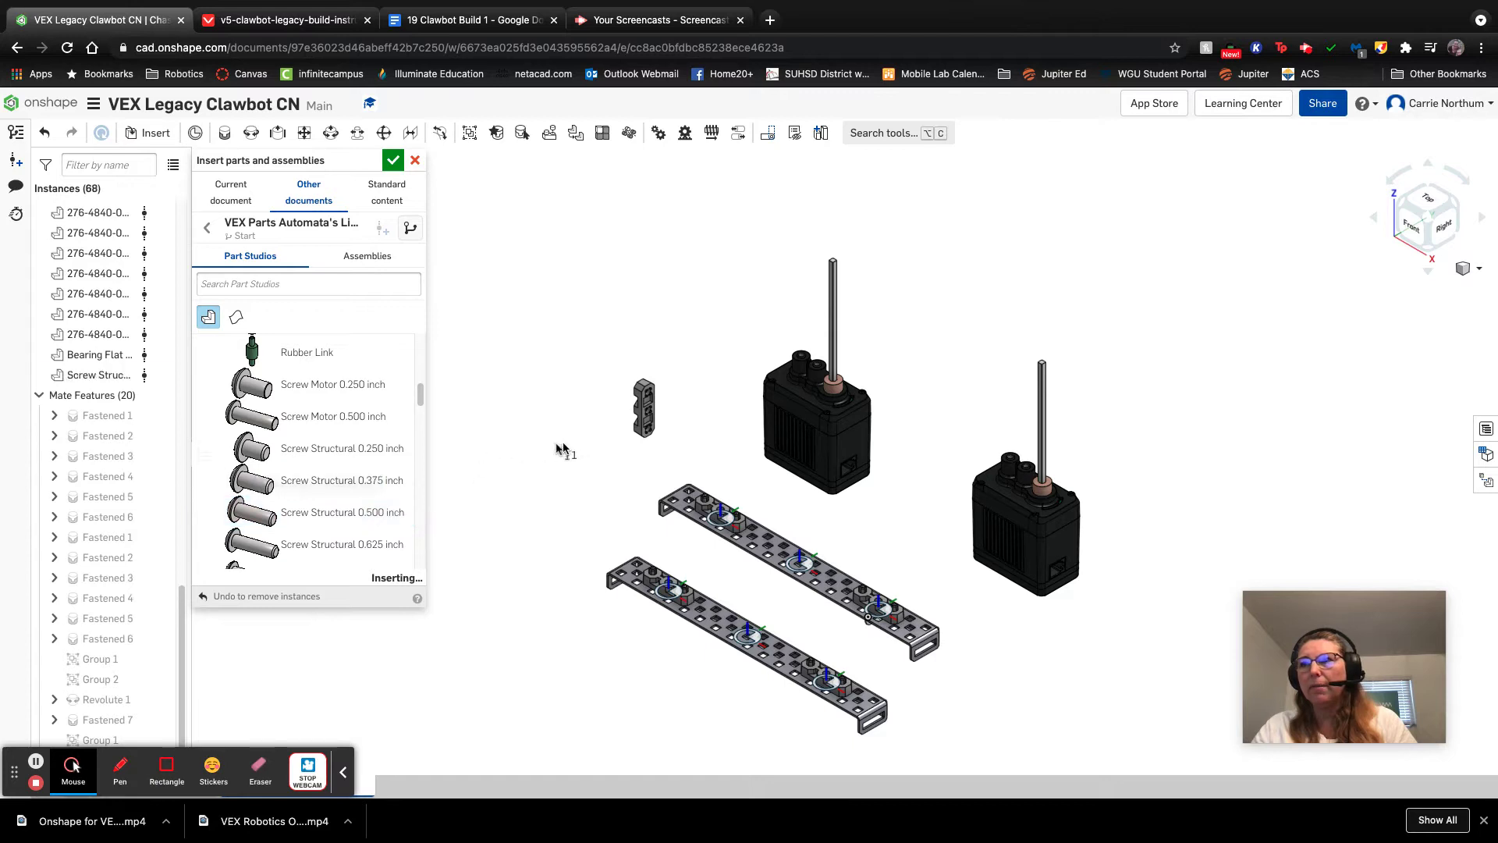
click(589, 442)
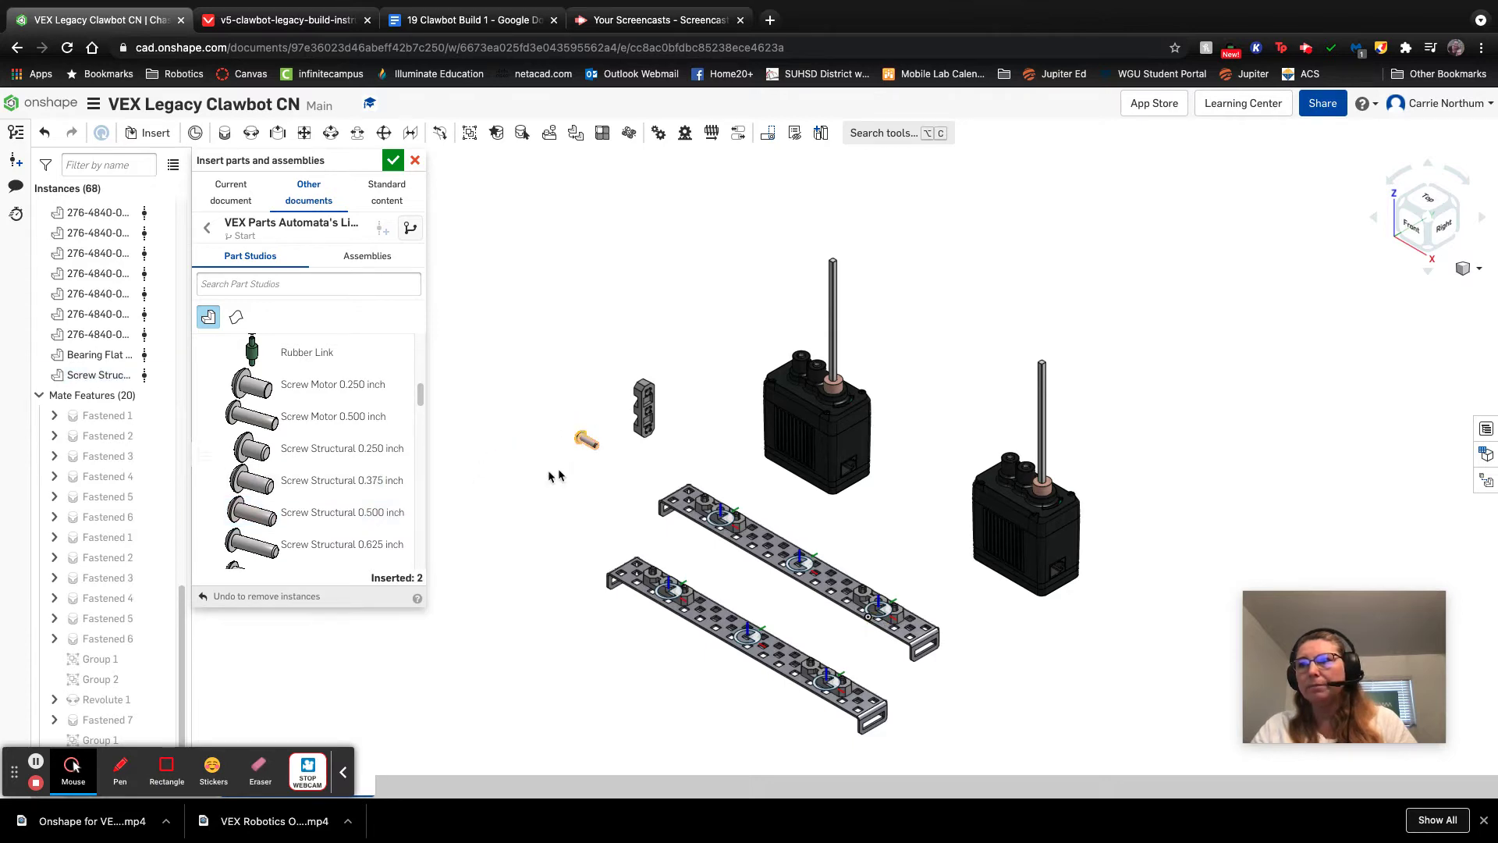
click(394, 162)
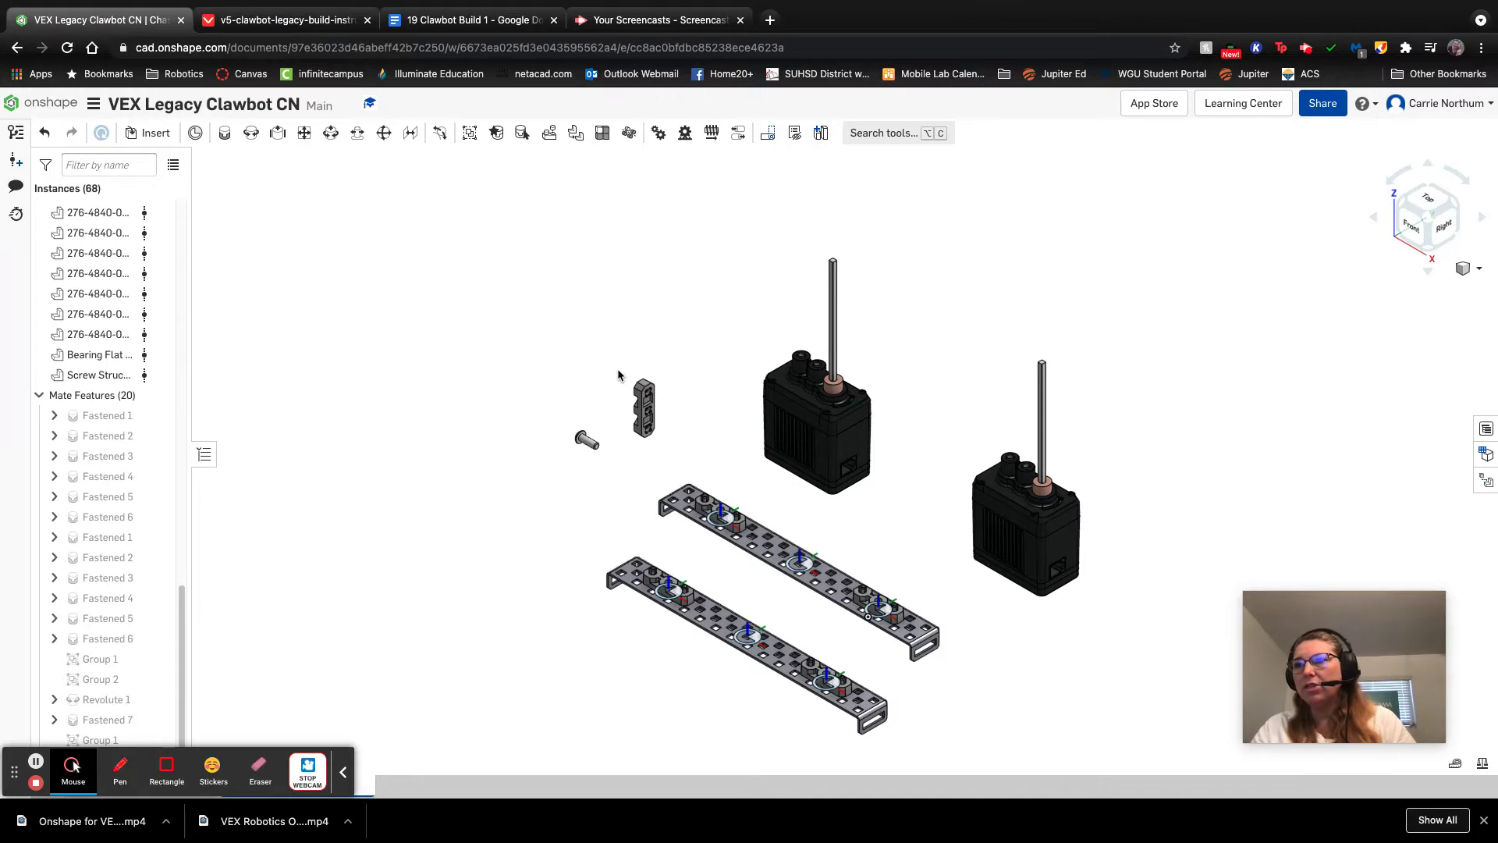
Step: Copy the loose bearing flat and paste a second one beside it
drag(618, 370, 668, 444)
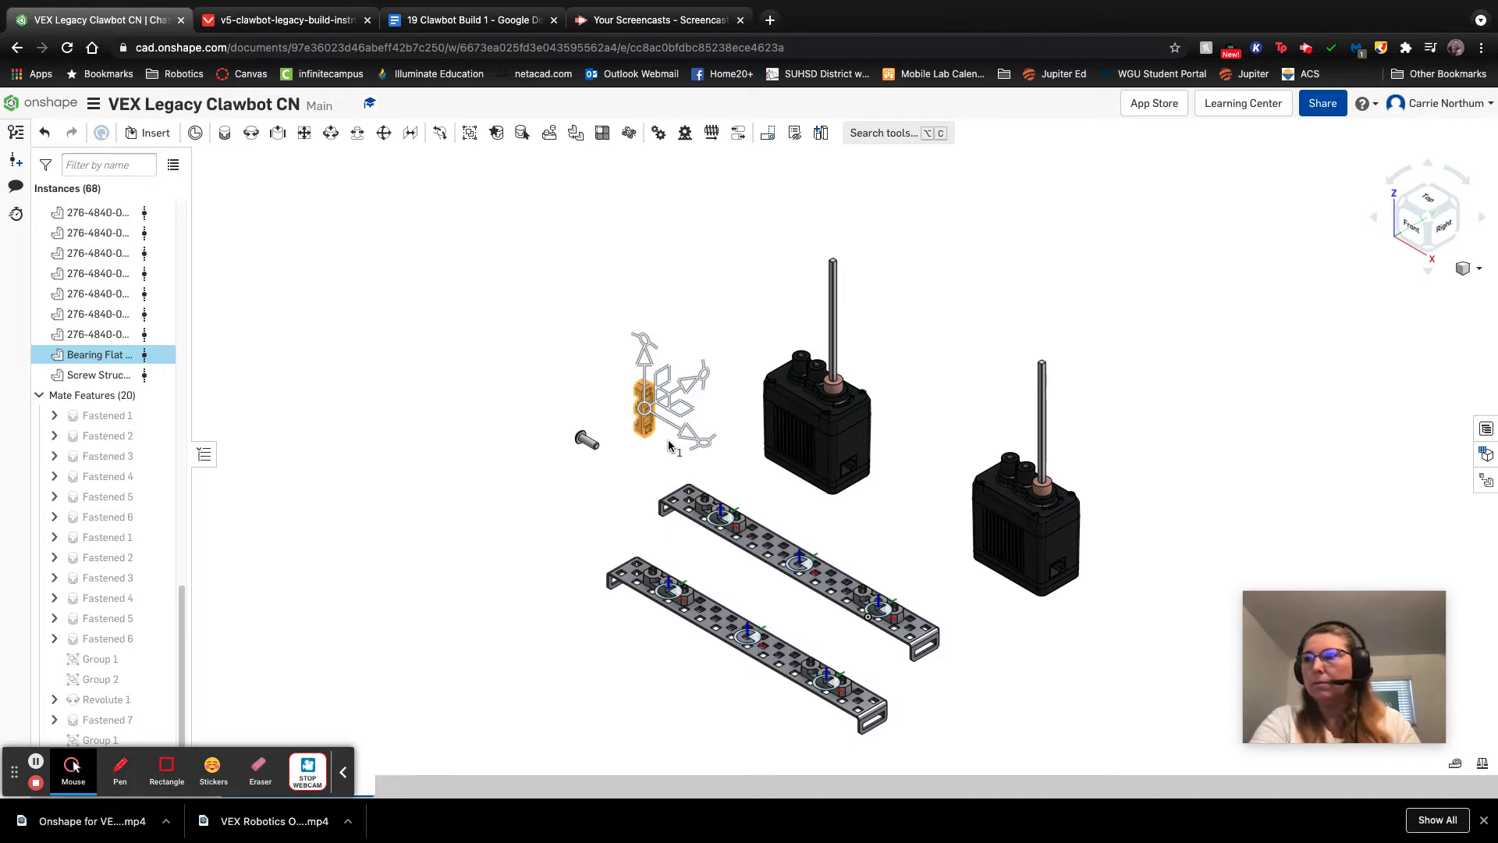
click(590, 359)
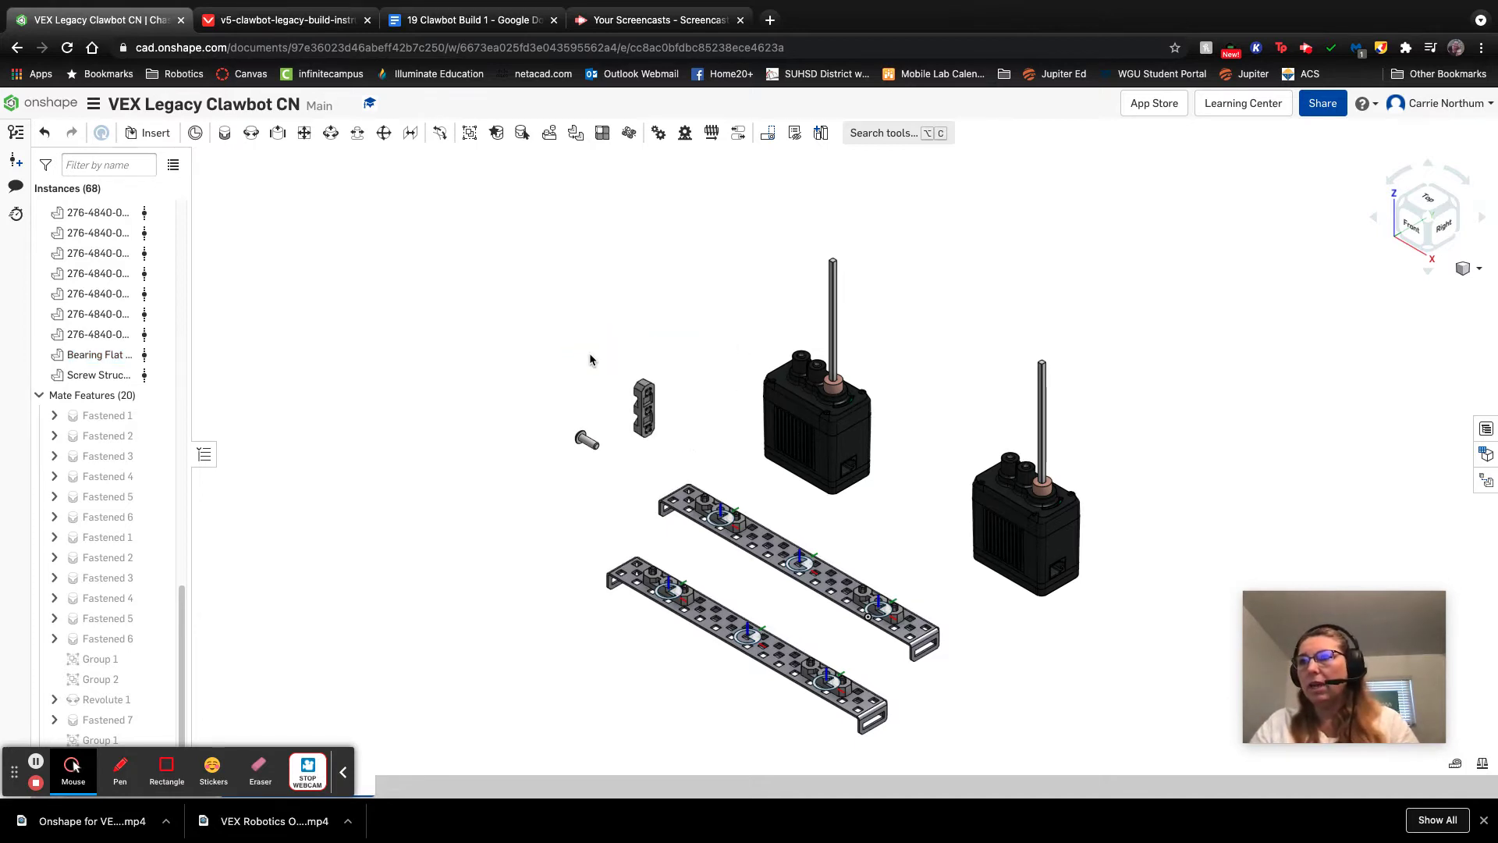
key(ctrl+v)
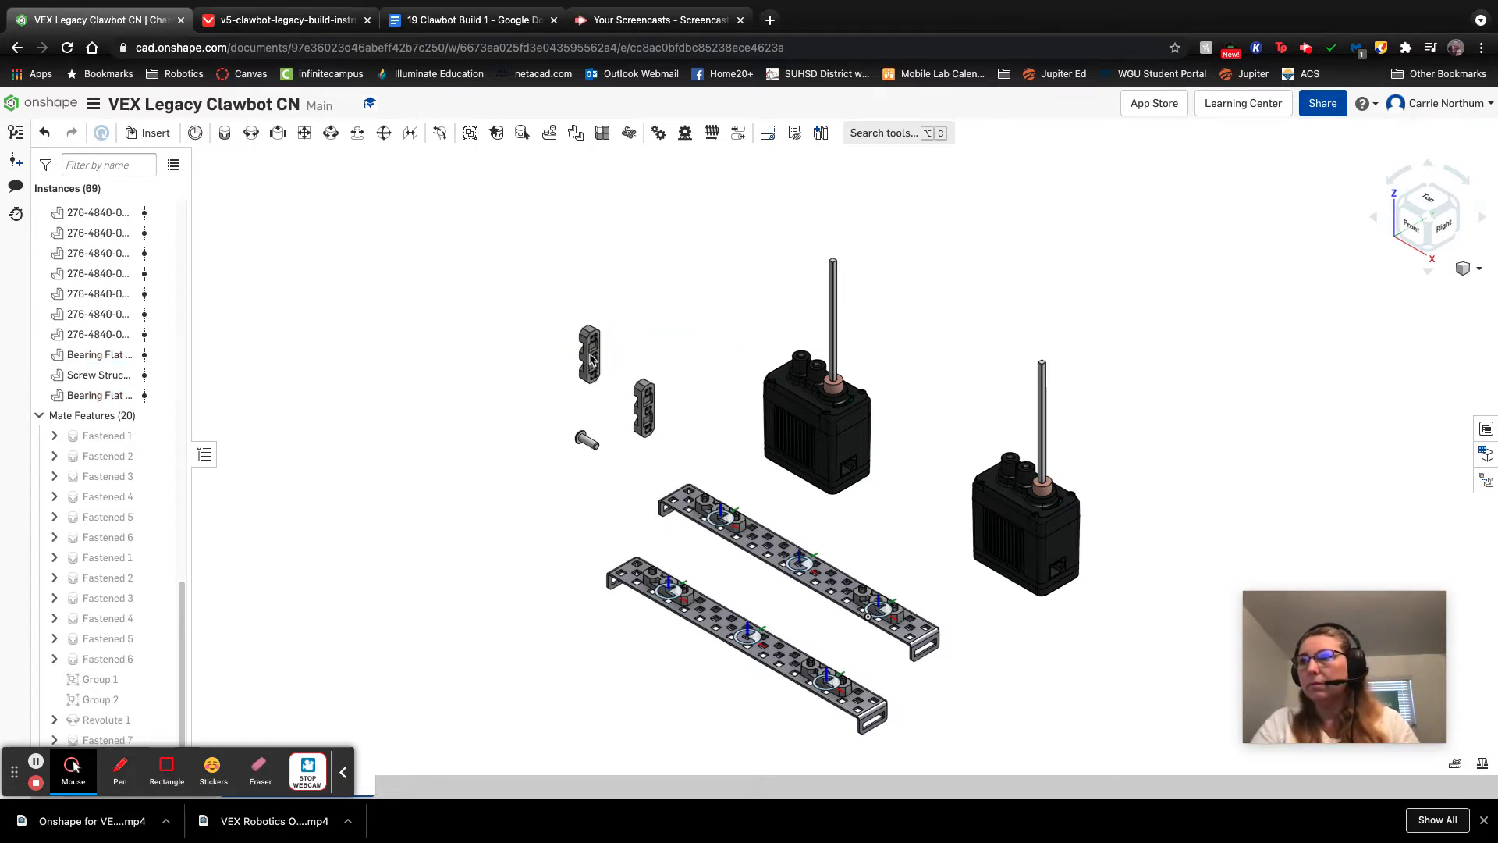
Step: Copy the loose structural screw and paste three more around it, beside the bearing flats
click(575, 426)
drag(576, 426, 612, 470)
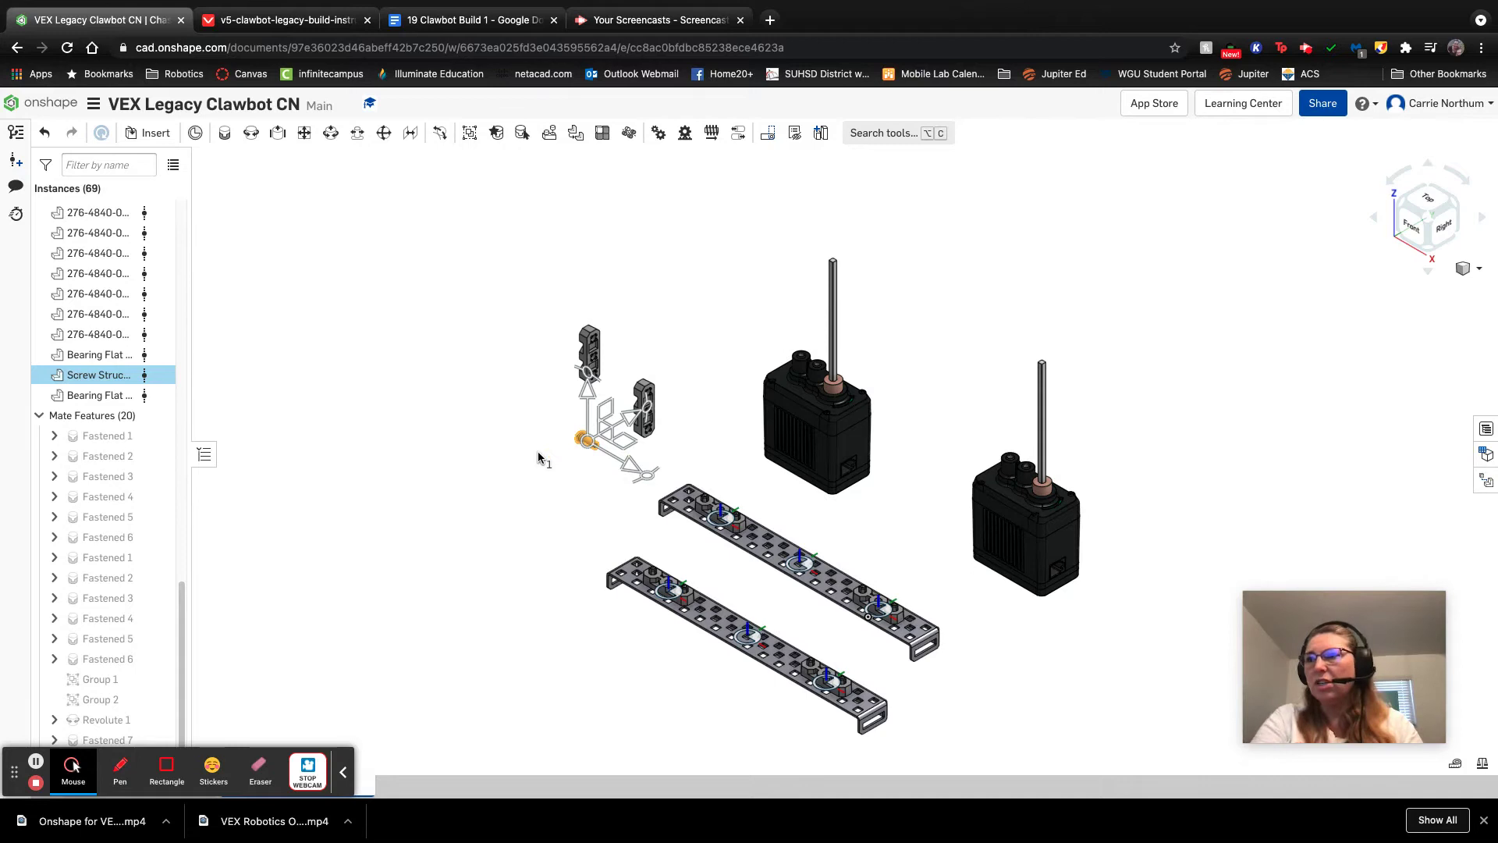
click(535, 404)
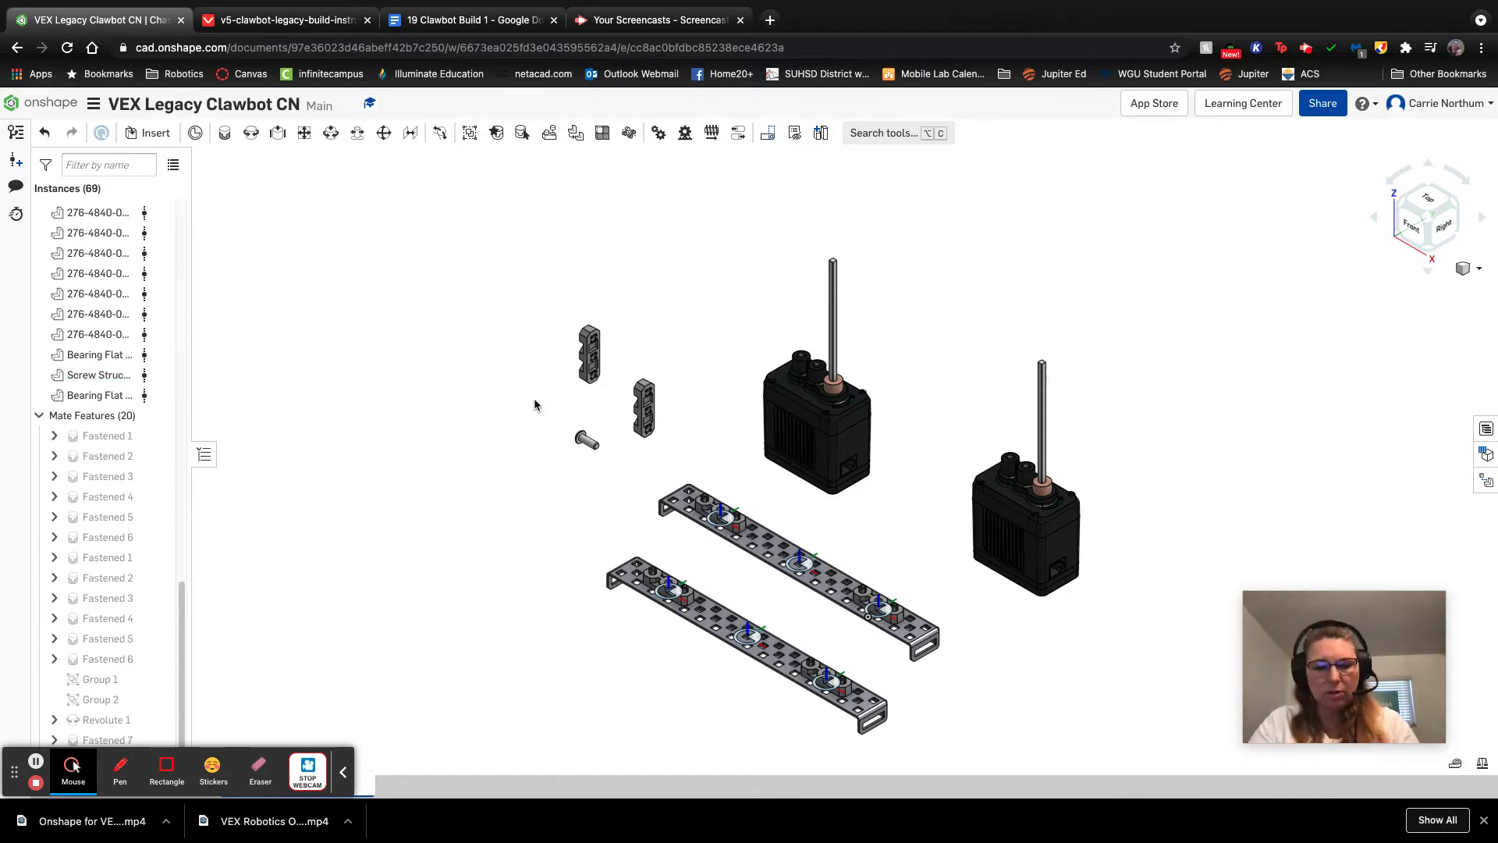
key(ctrl+v)
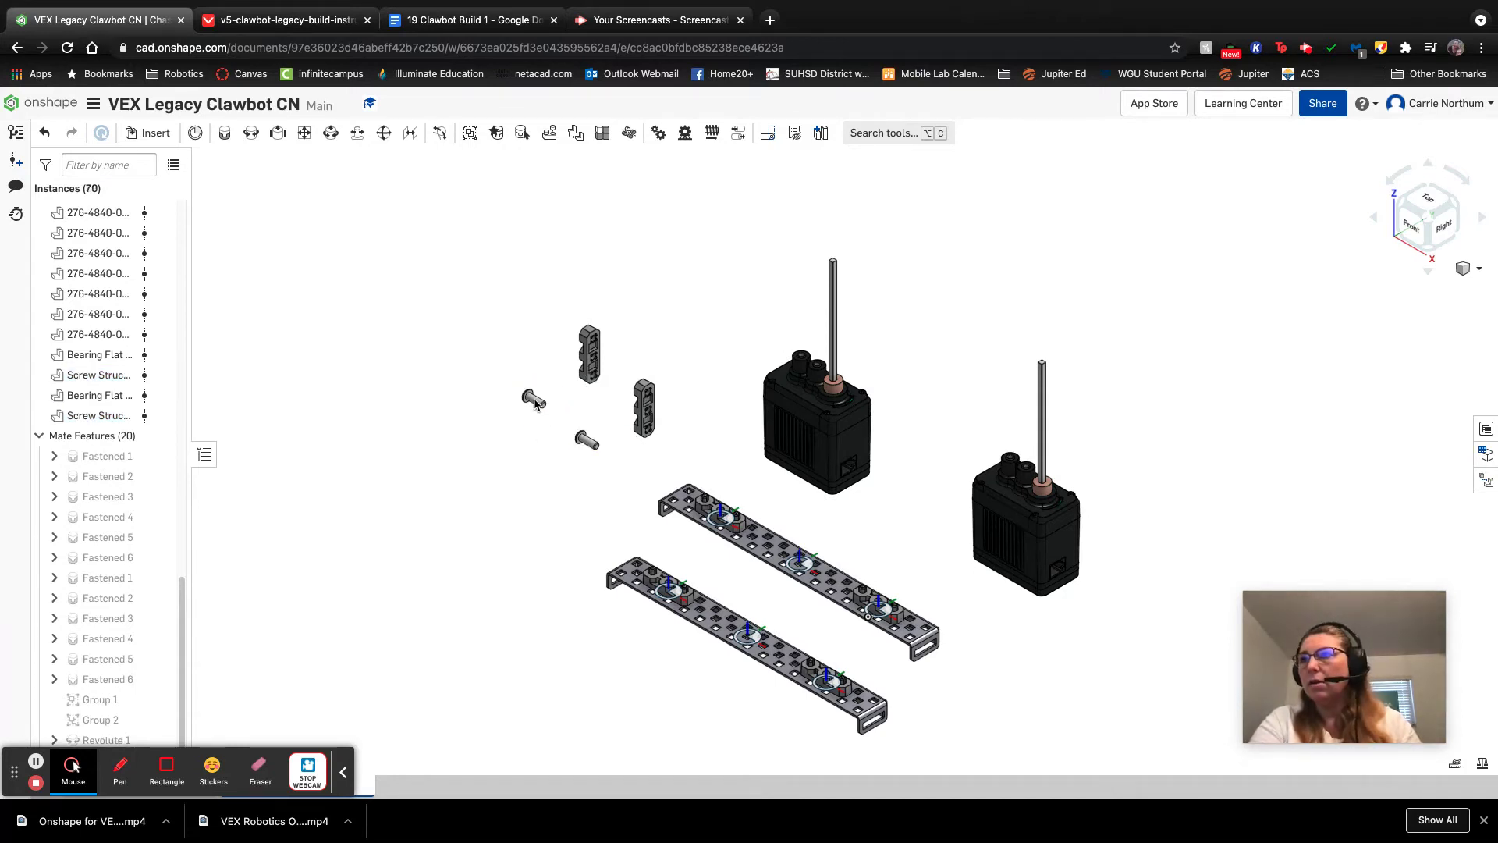
click(535, 405)
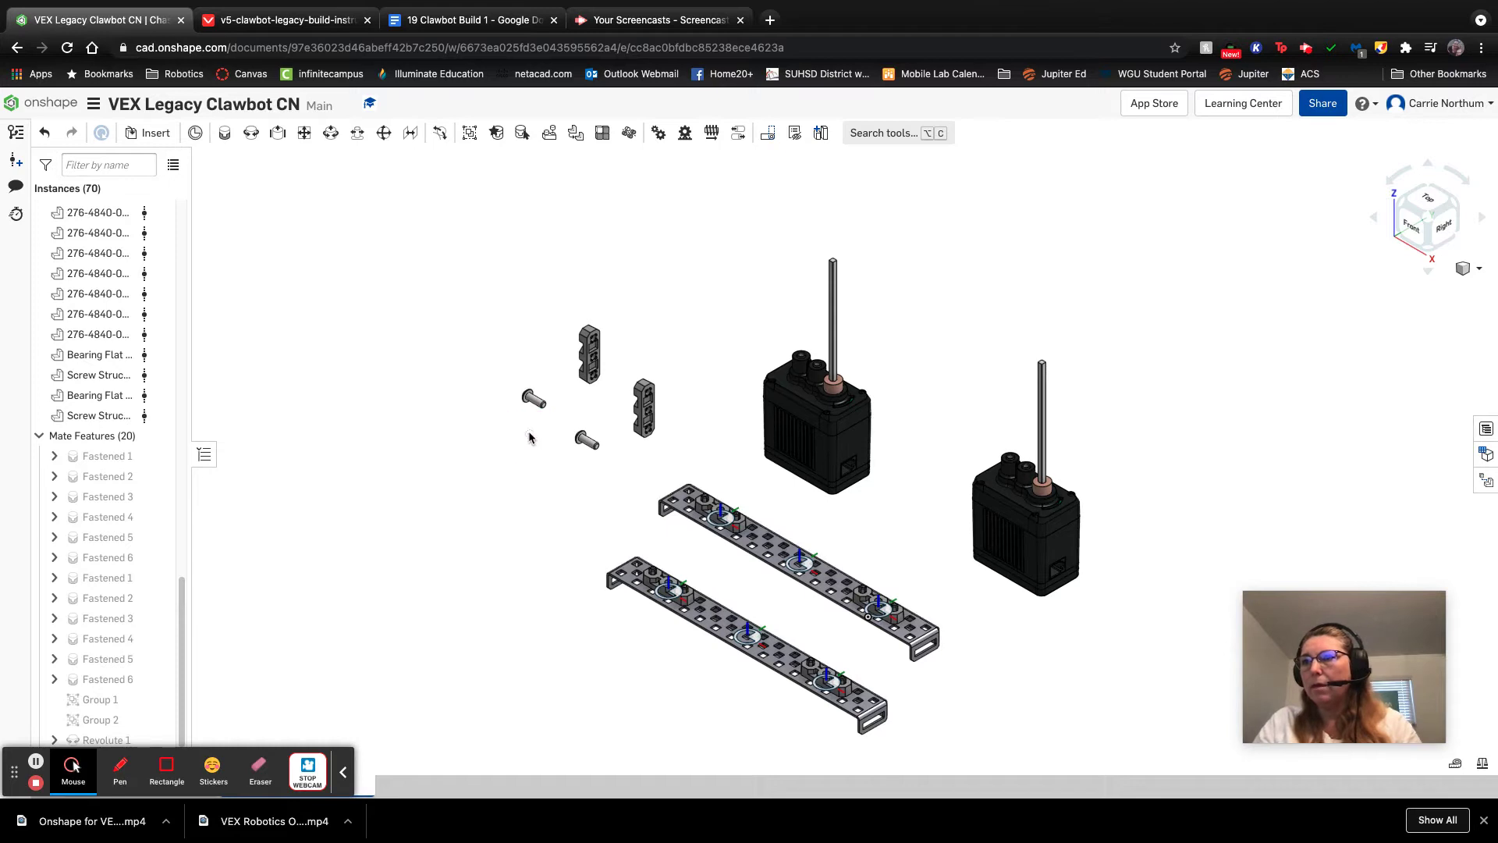
key(ctrl+v)
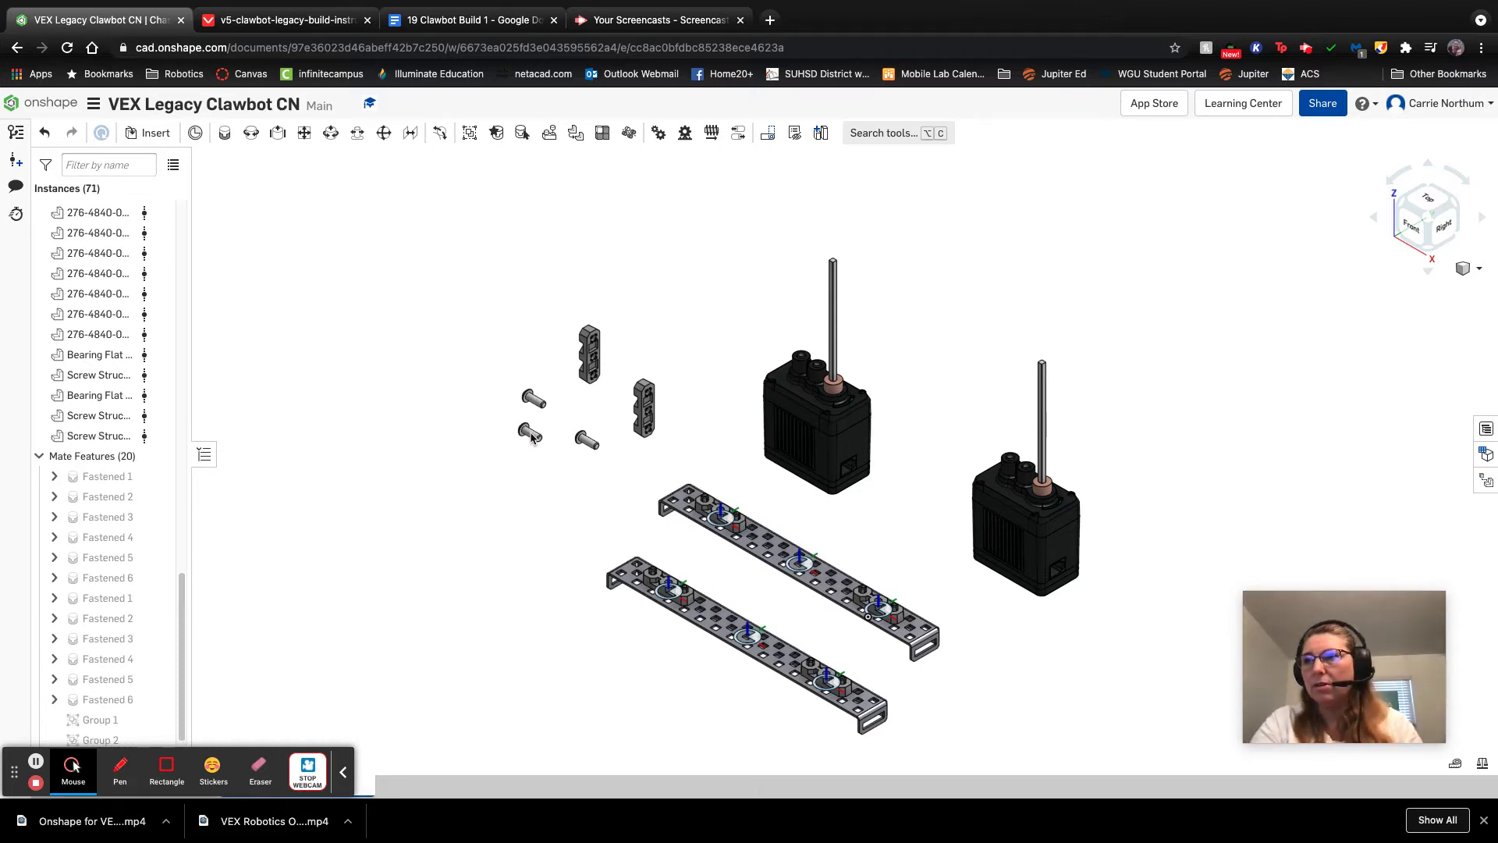
click(557, 466)
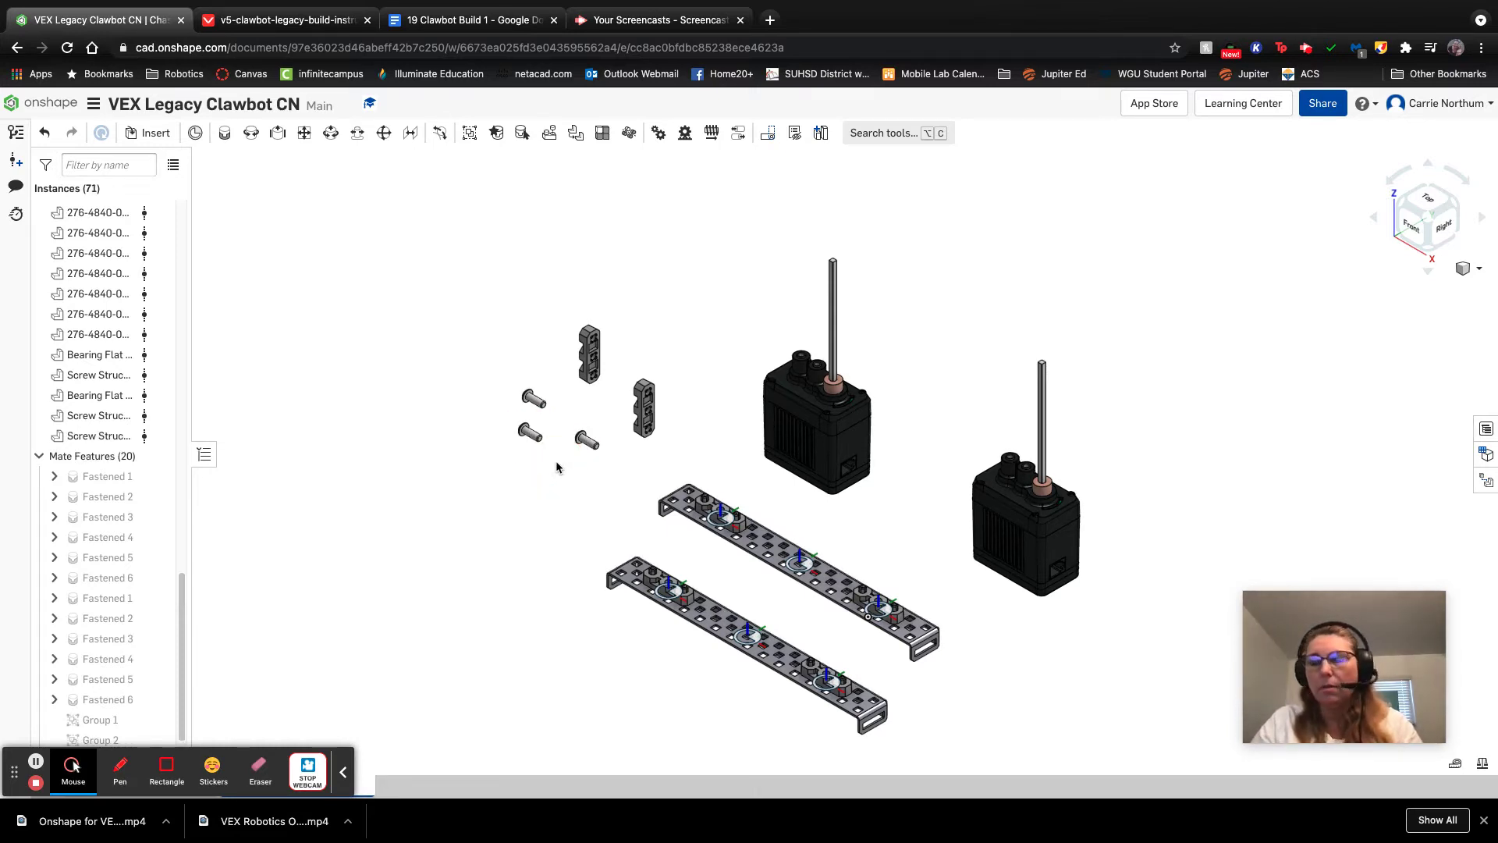
key(ctrl+v)
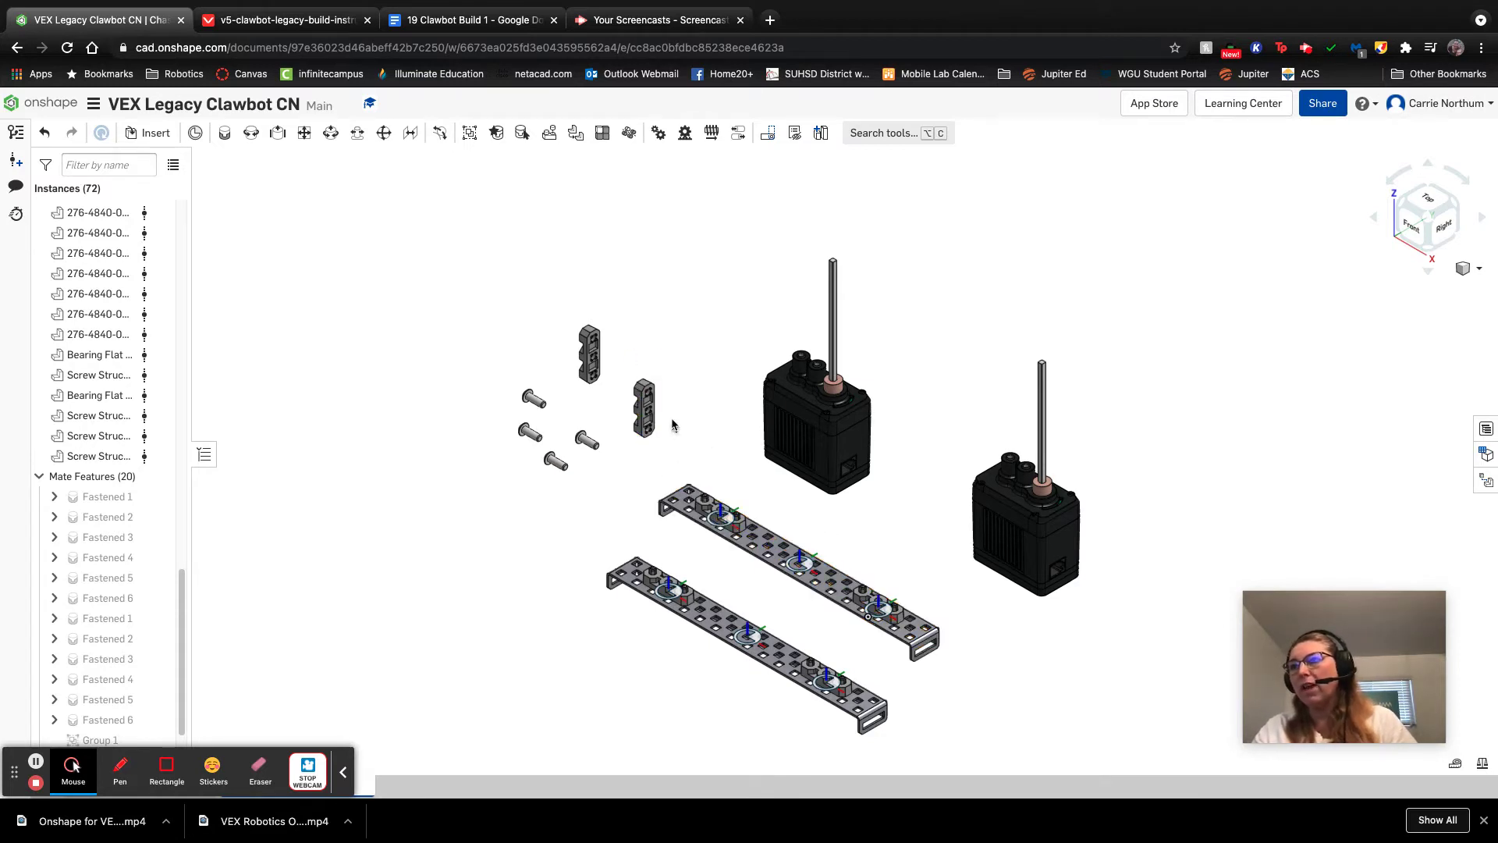
Step: Fasten one loose bearing flat by its end hole two middle-row holes from the centre of the rail nearest the motors, with the primary axis flipped
scroll(625, 355, up, 6)
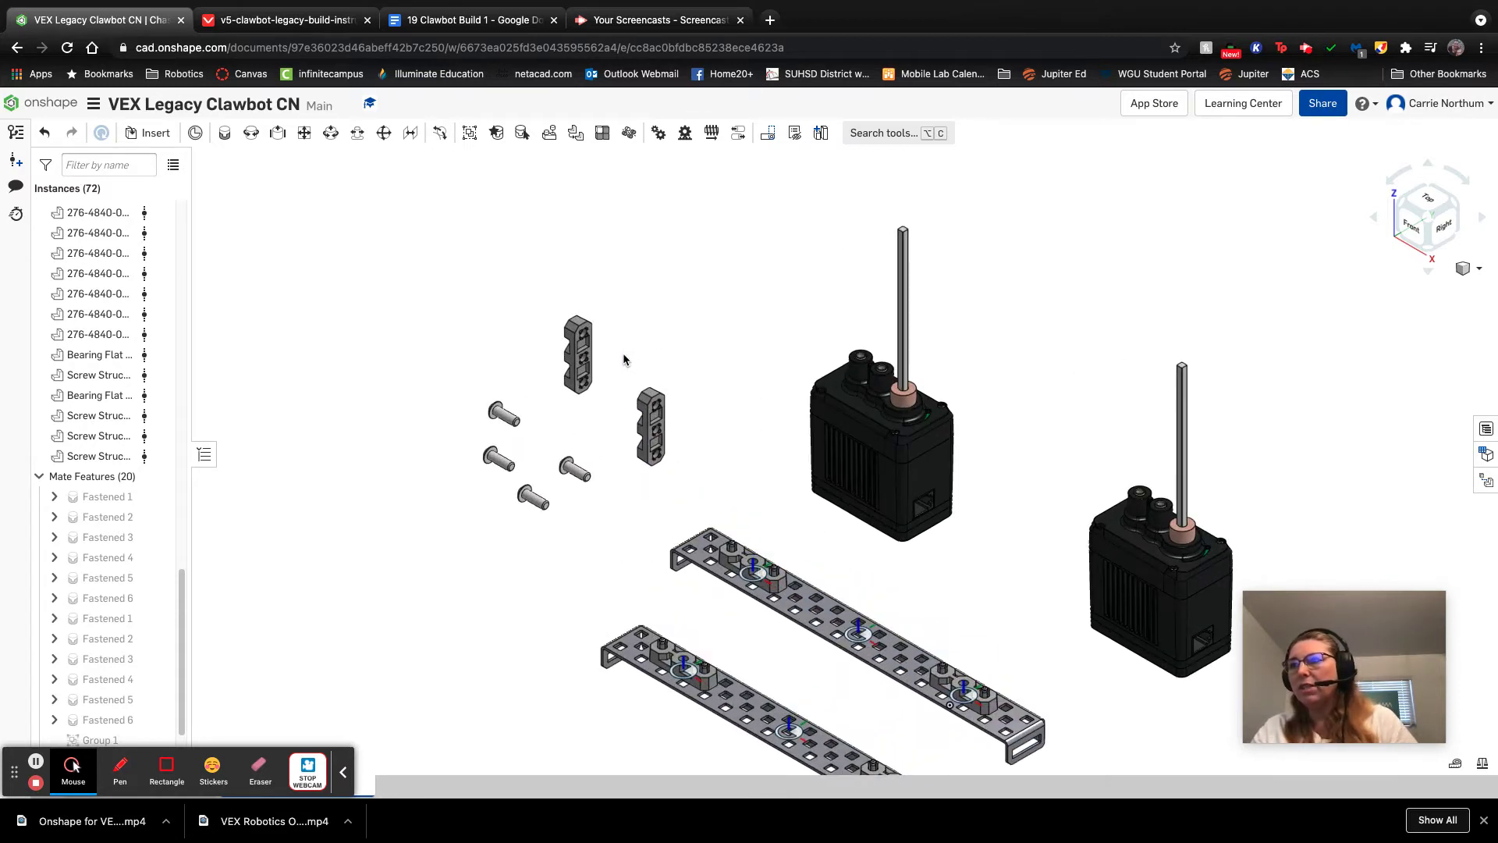
scroll(624, 357, up, 5)
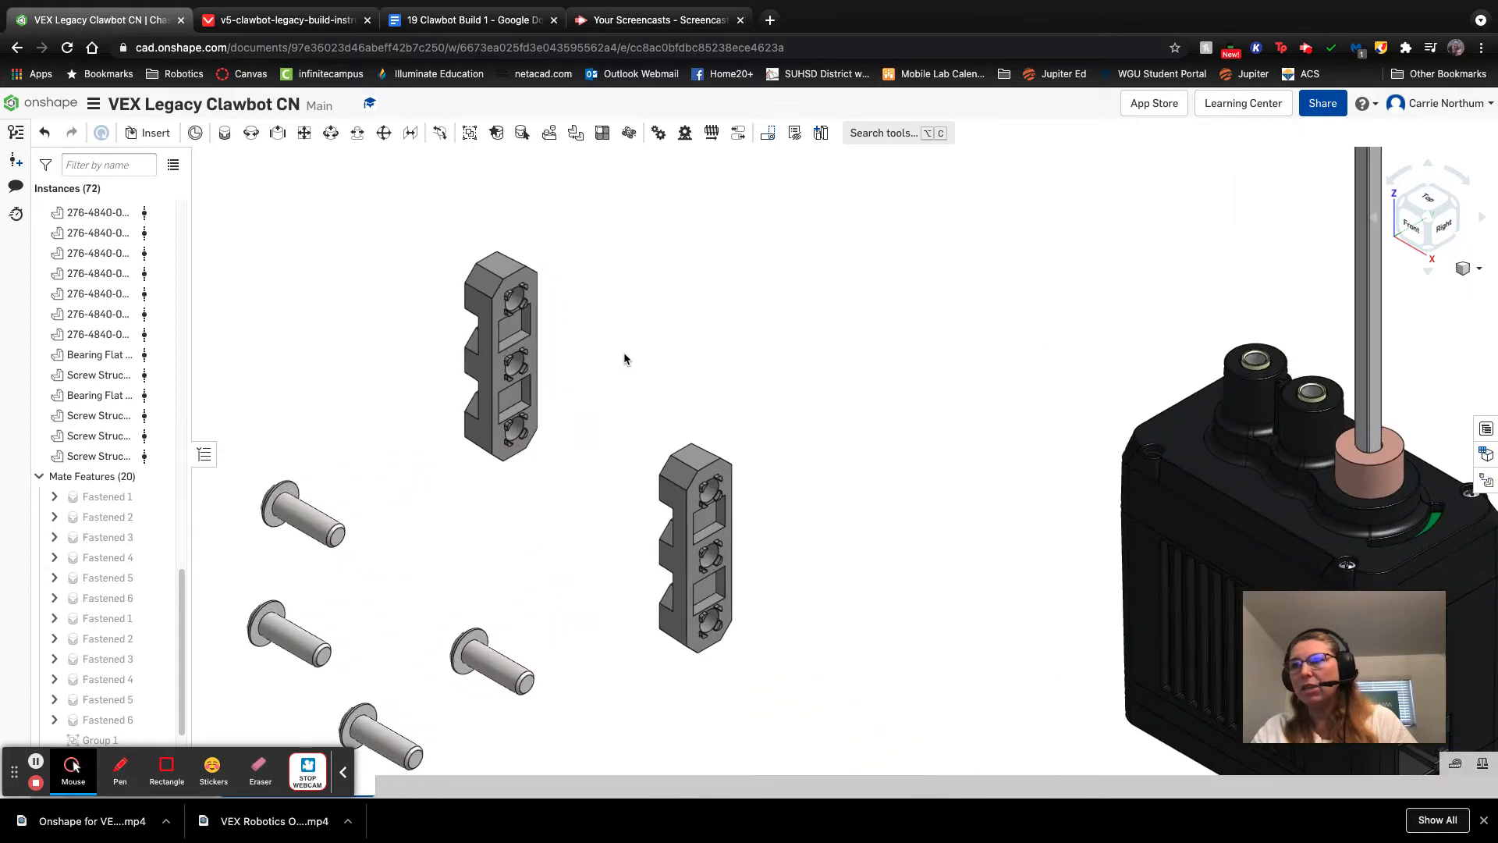
click(224, 134)
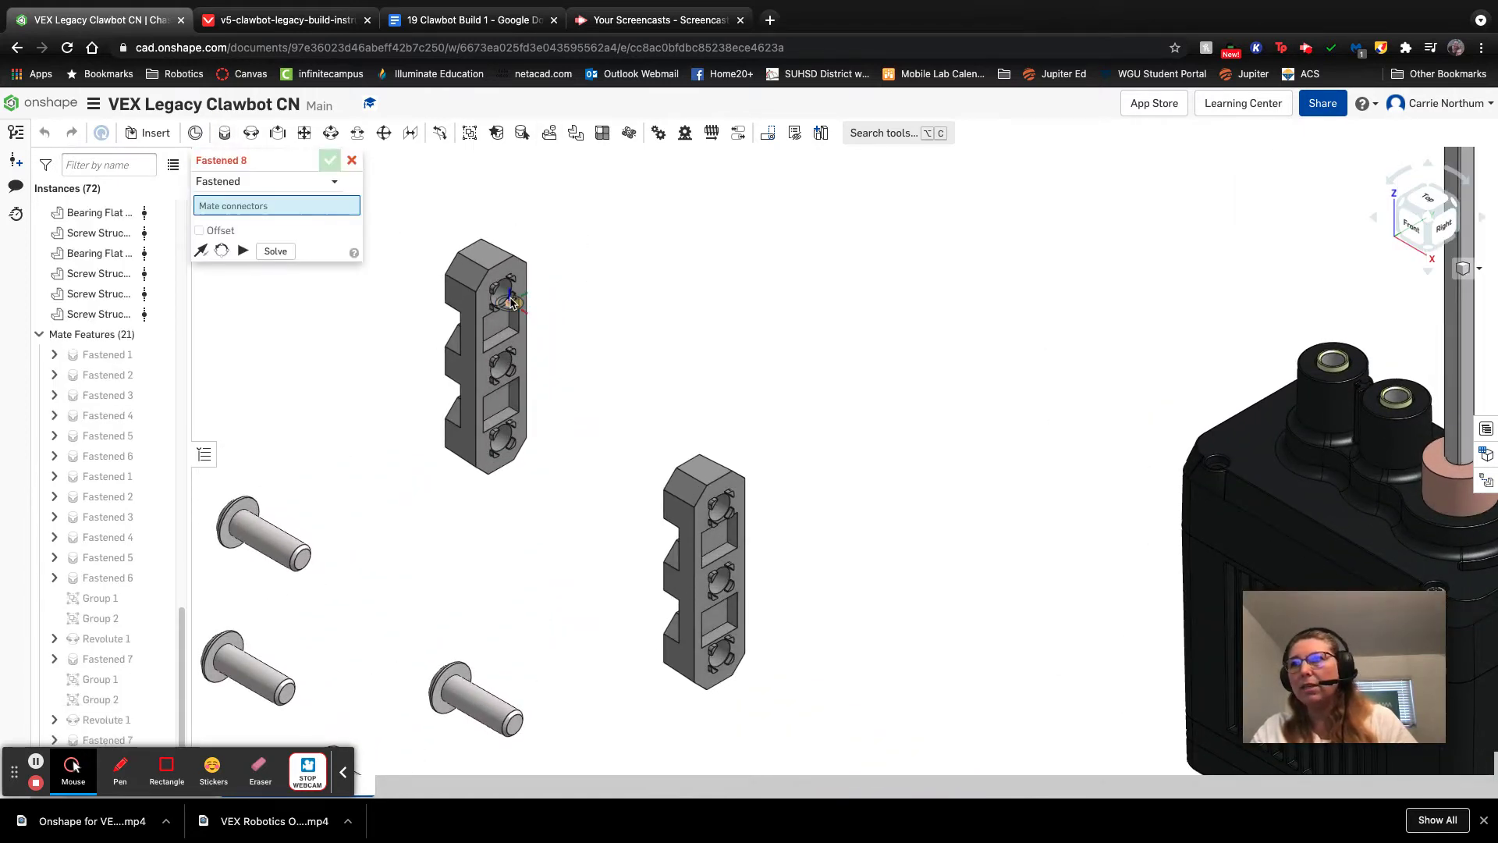
right_drag(555, 348, 529, 314)
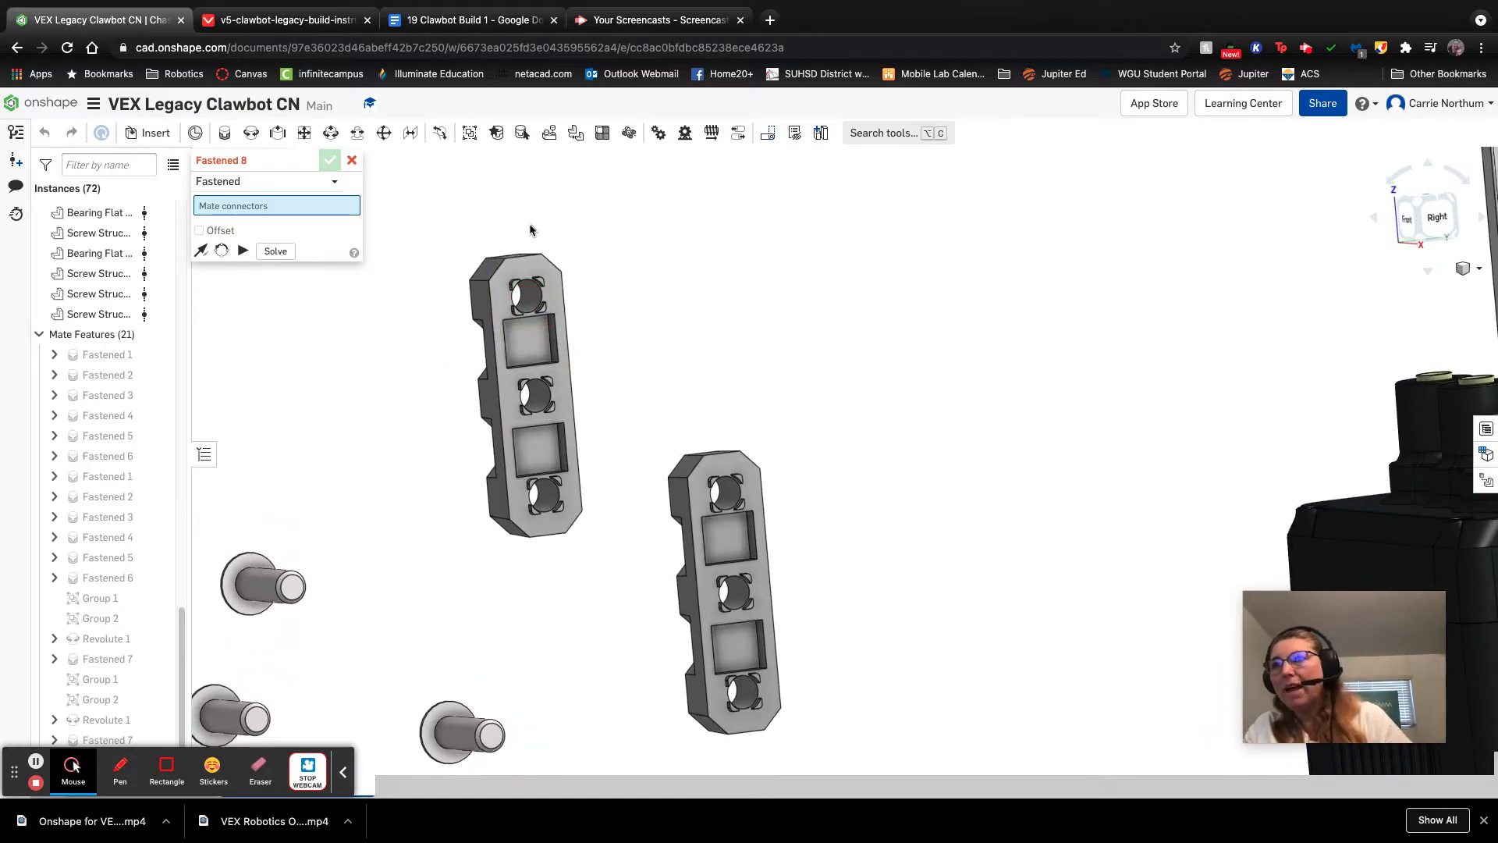
click(529, 300)
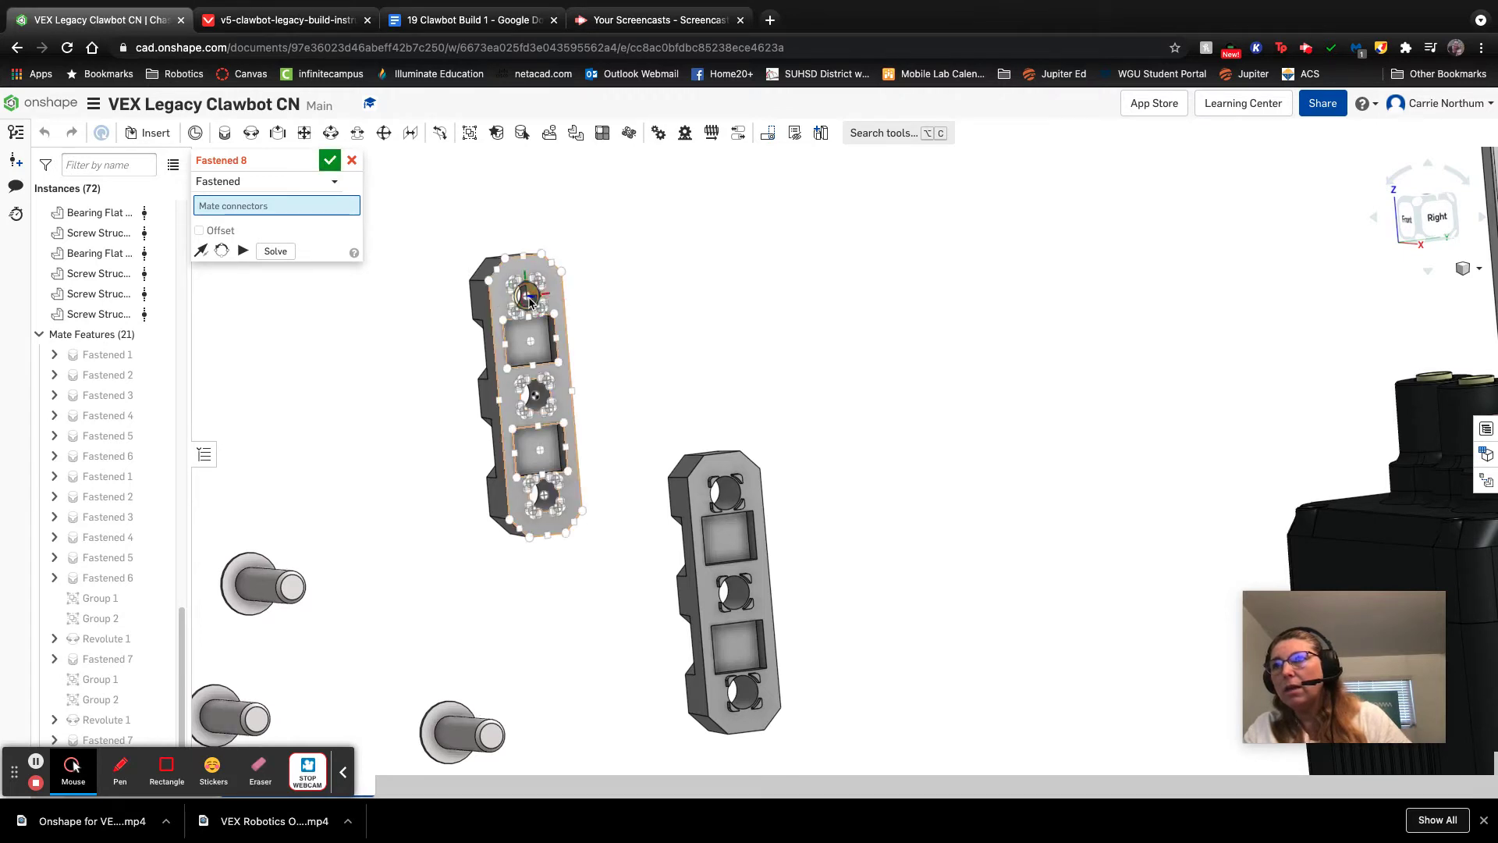
scroll(737, 348, down, 5)
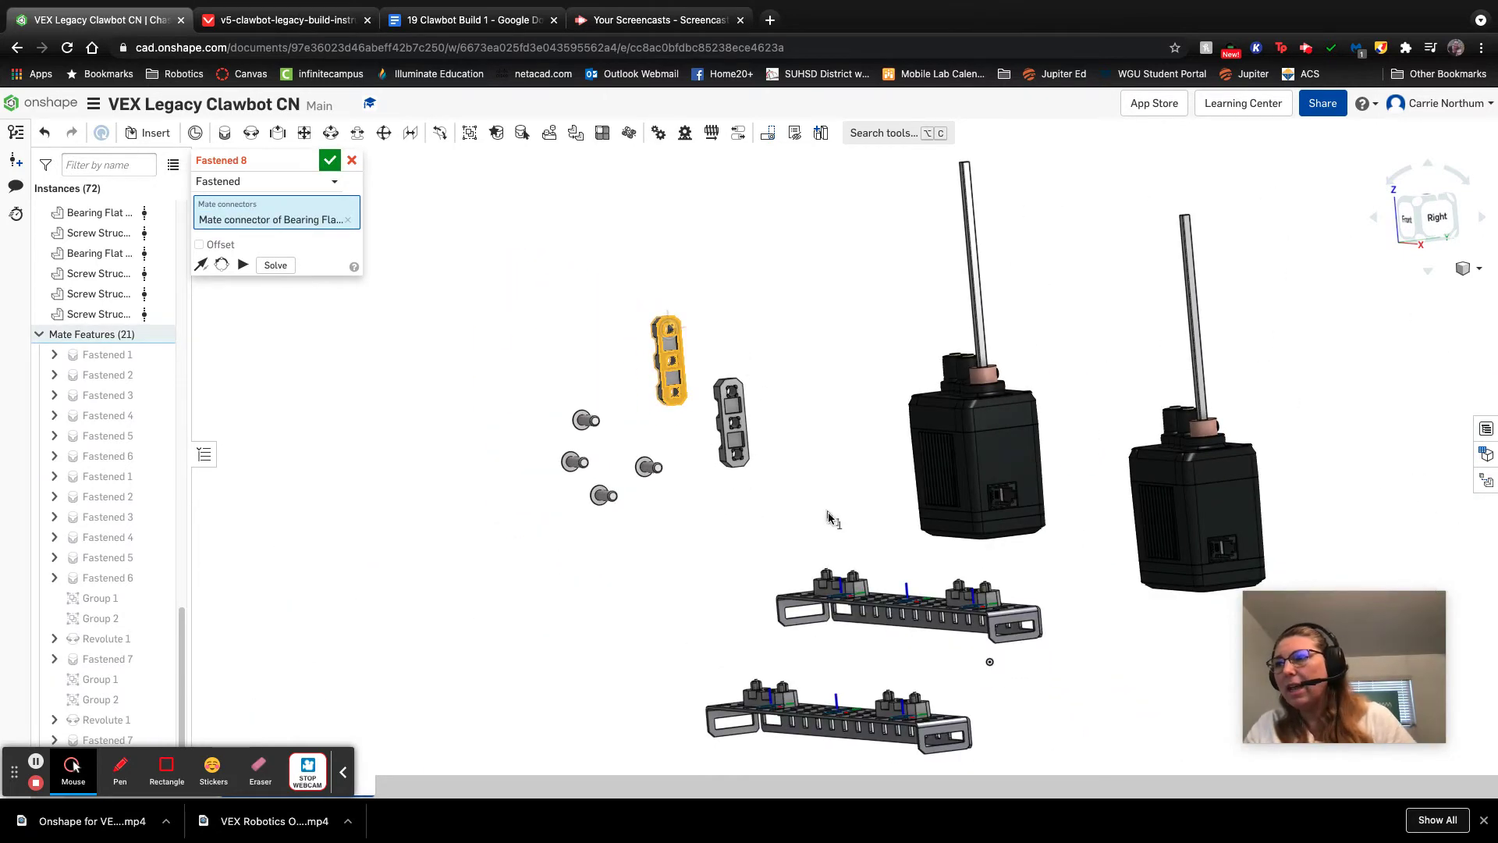
right_drag(829, 516, 1030, 535)
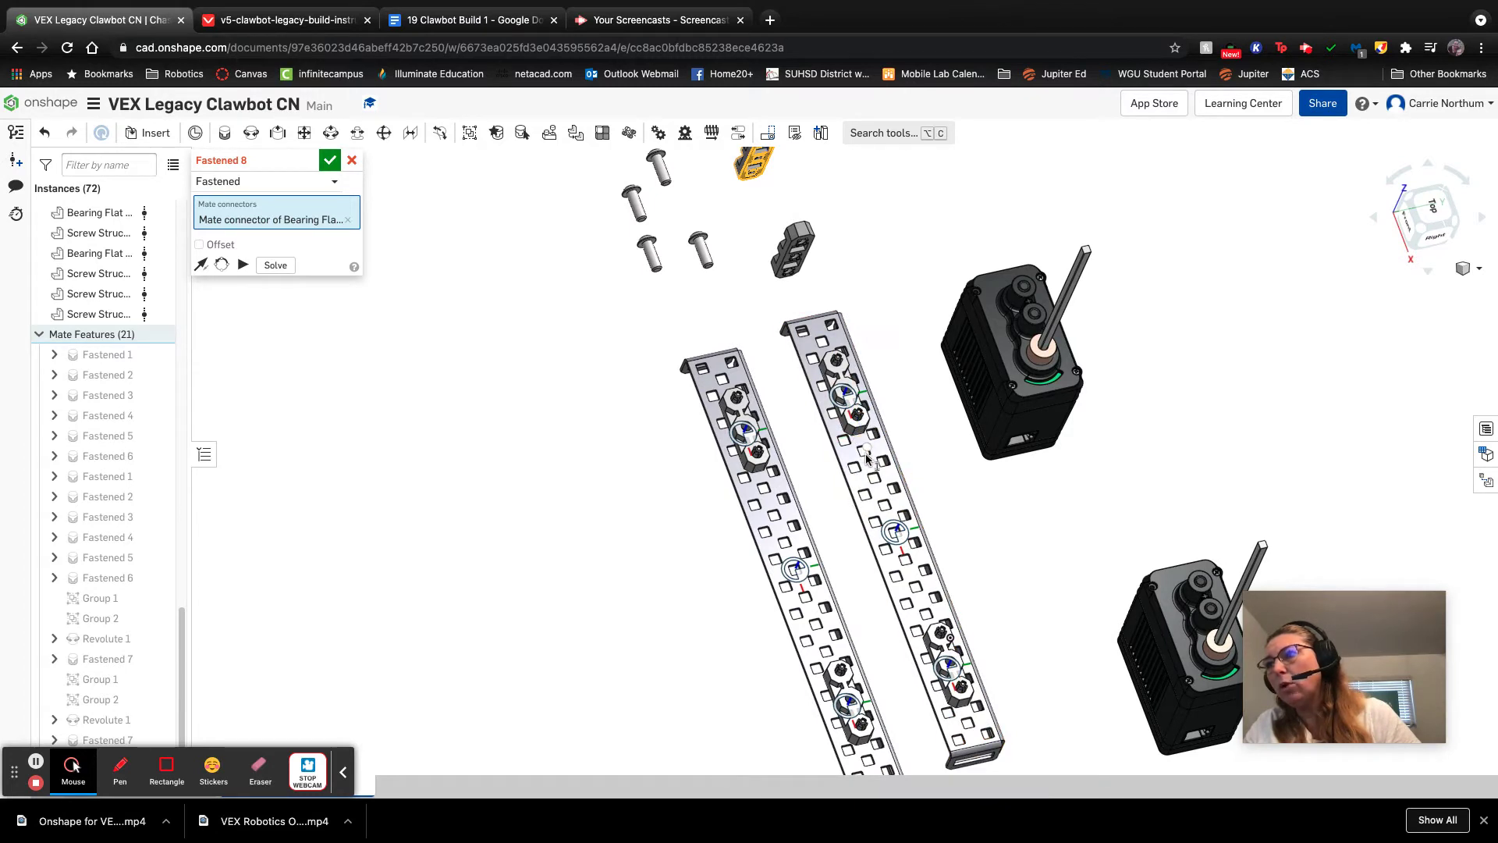
scroll(872, 479, up, 5)
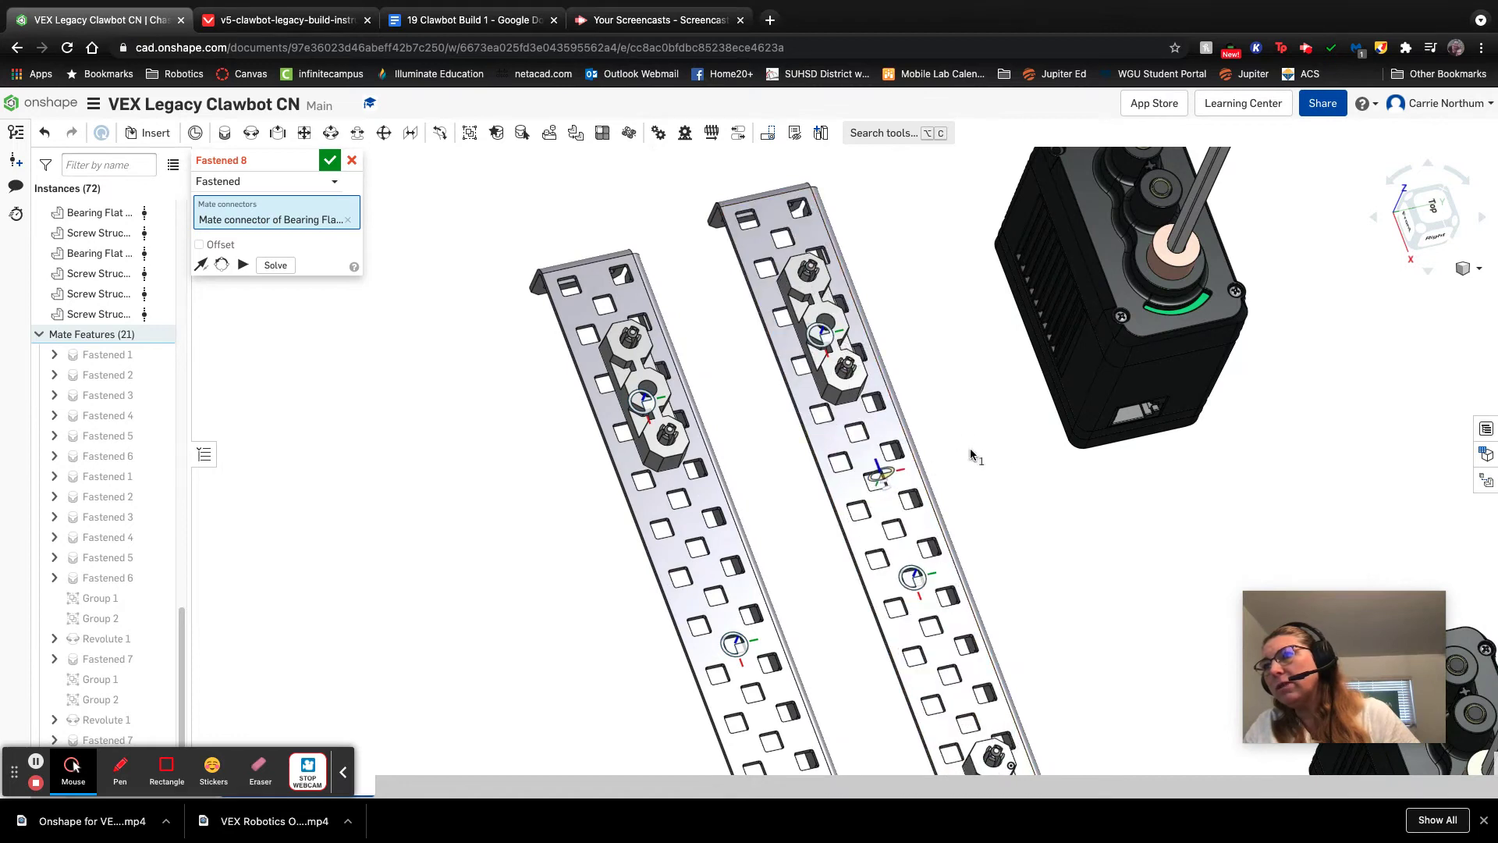
scroll(877, 489, up, 2)
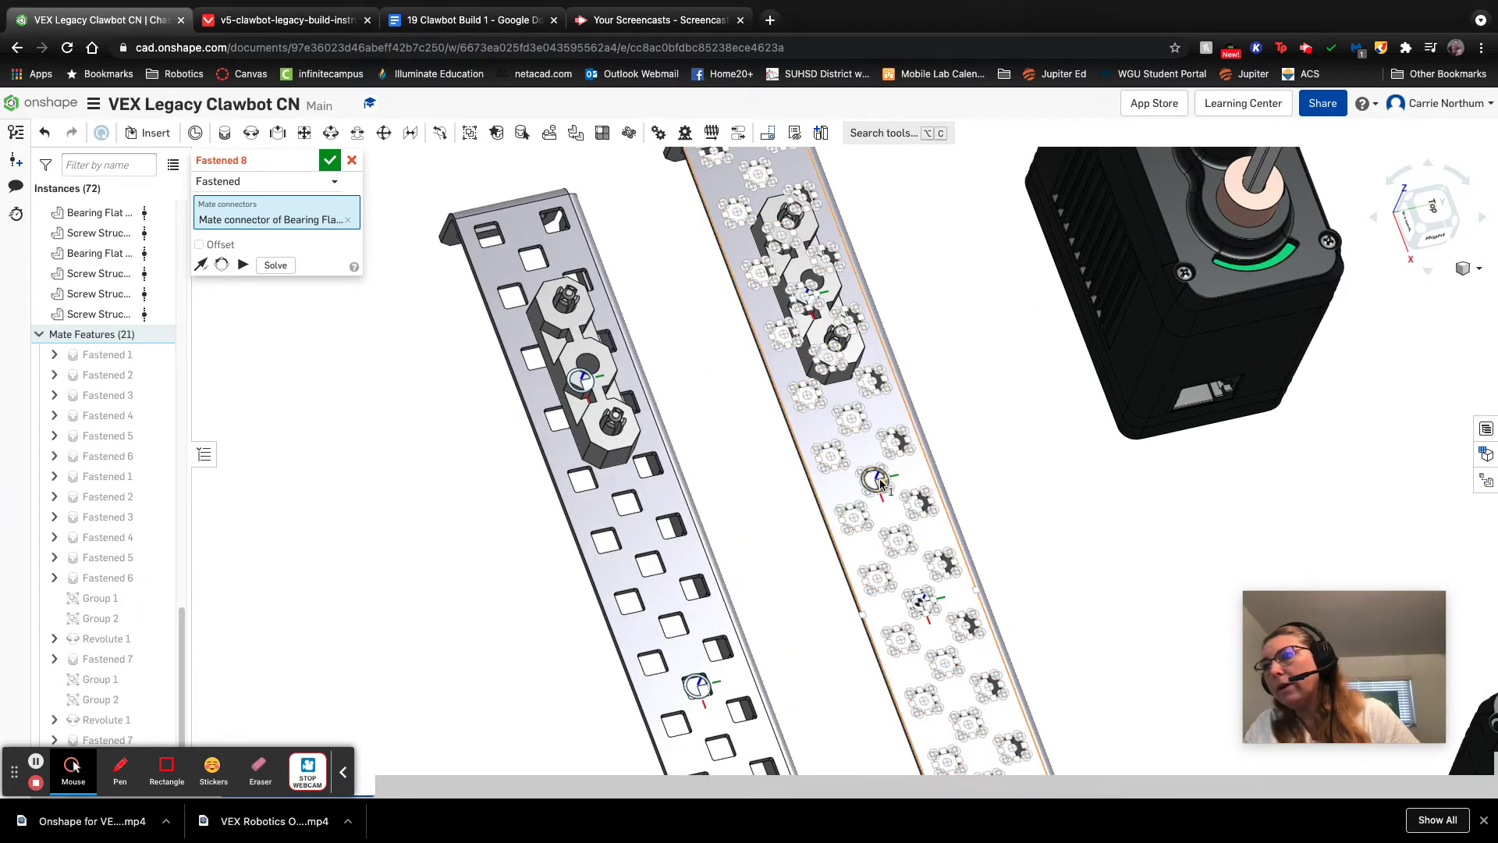
click(877, 480)
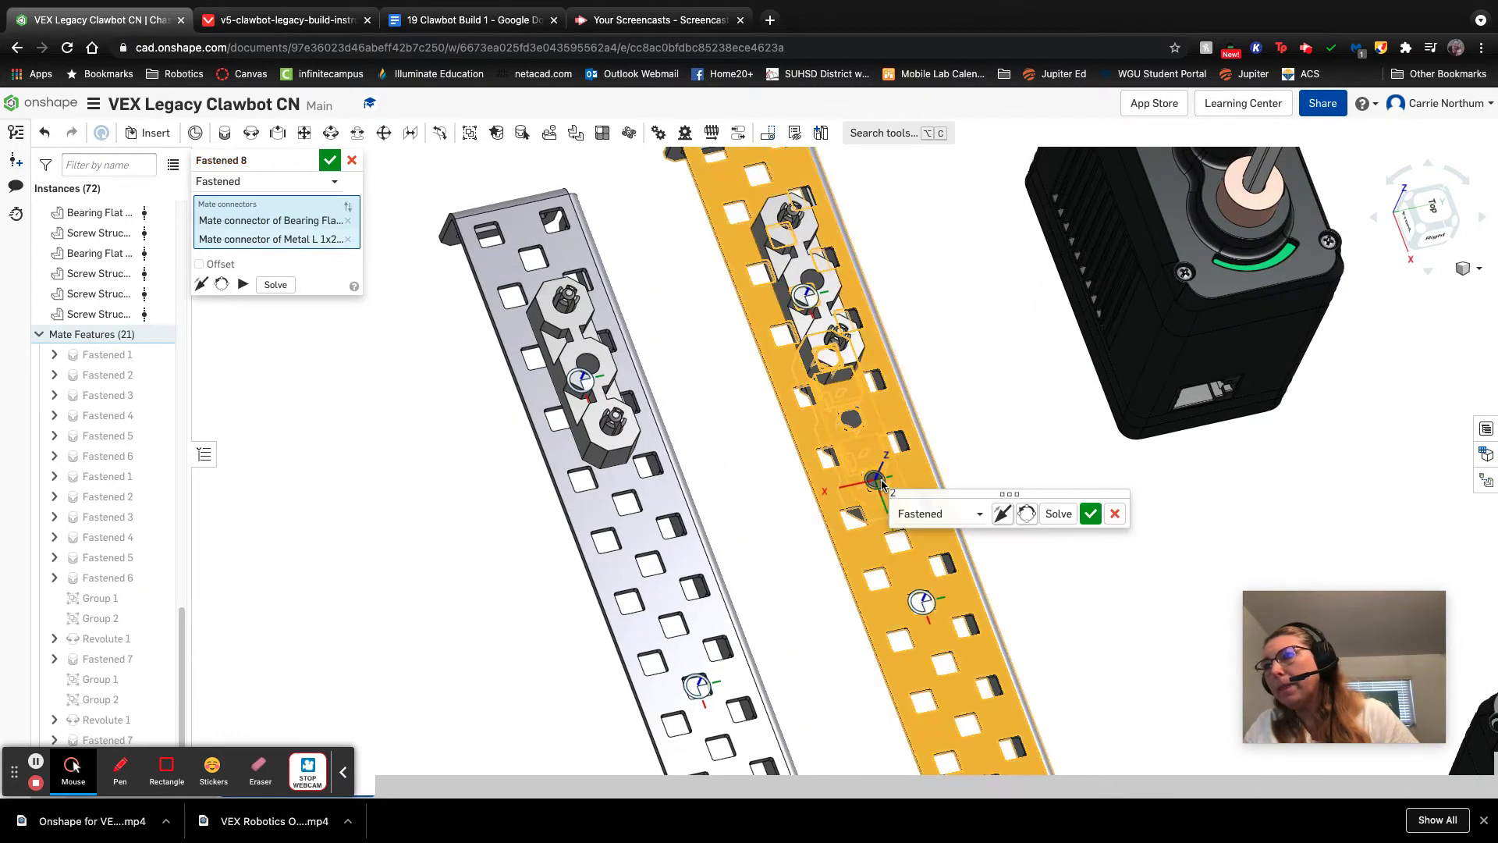
click(1002, 515)
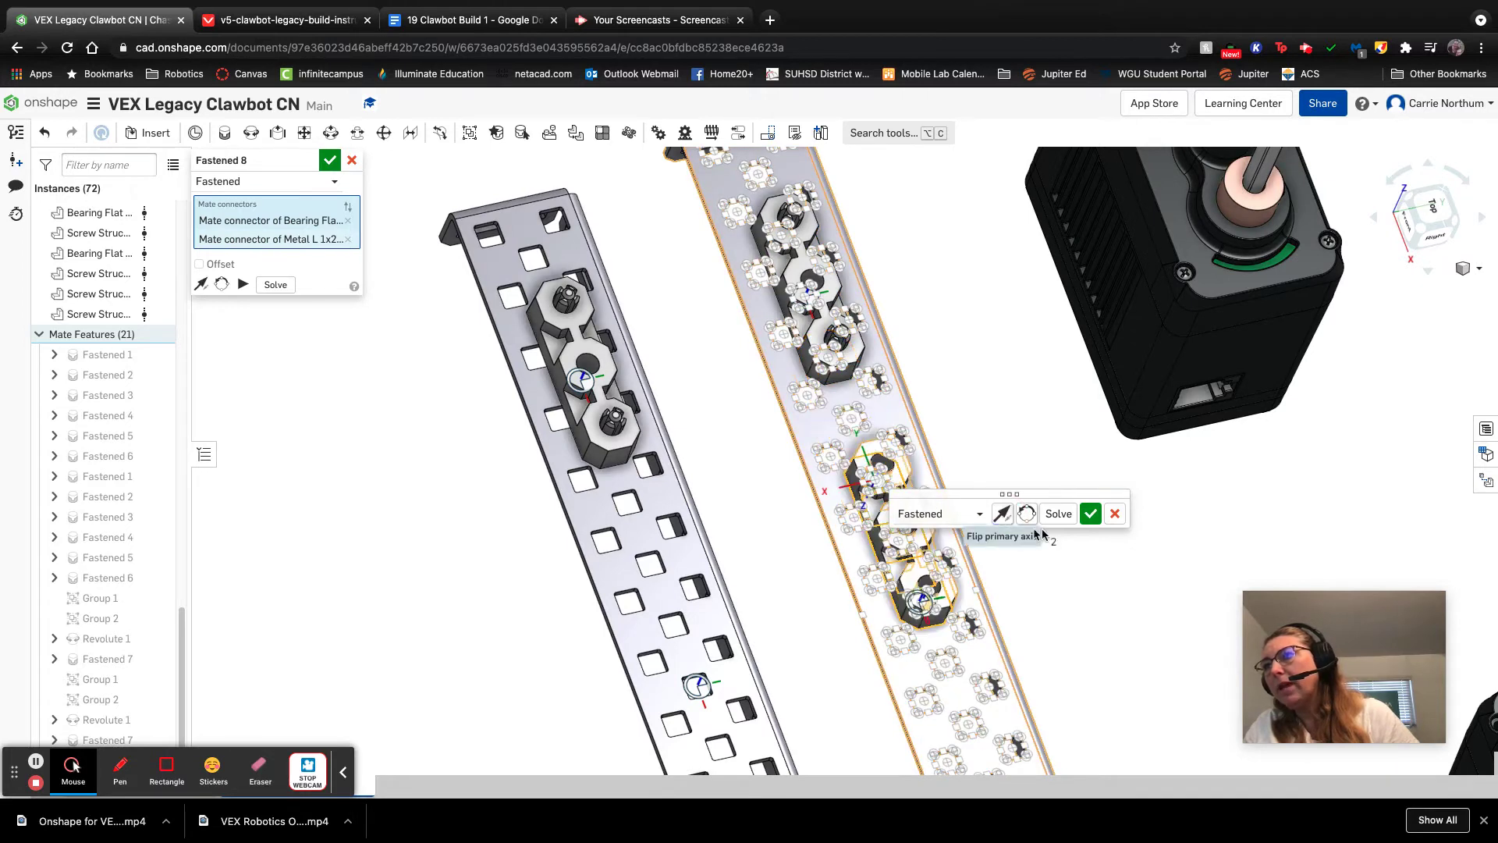
click(1090, 513)
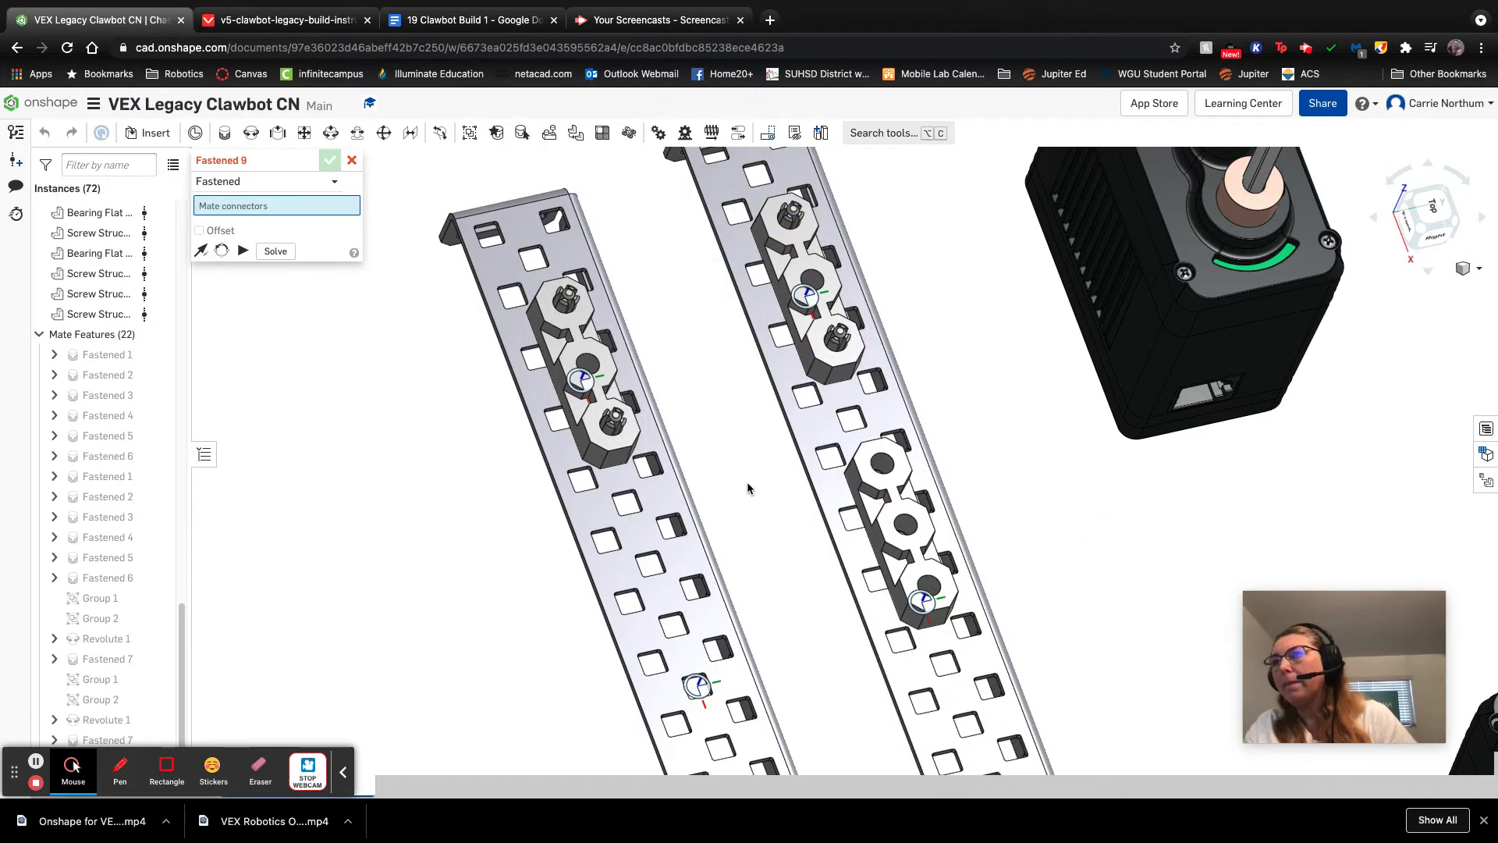
Step: Create a fastened mate between the remaining bearing flat's end hole and the other rail's middle-row hole two holes from the centre
scroll(748, 480, up, 5)
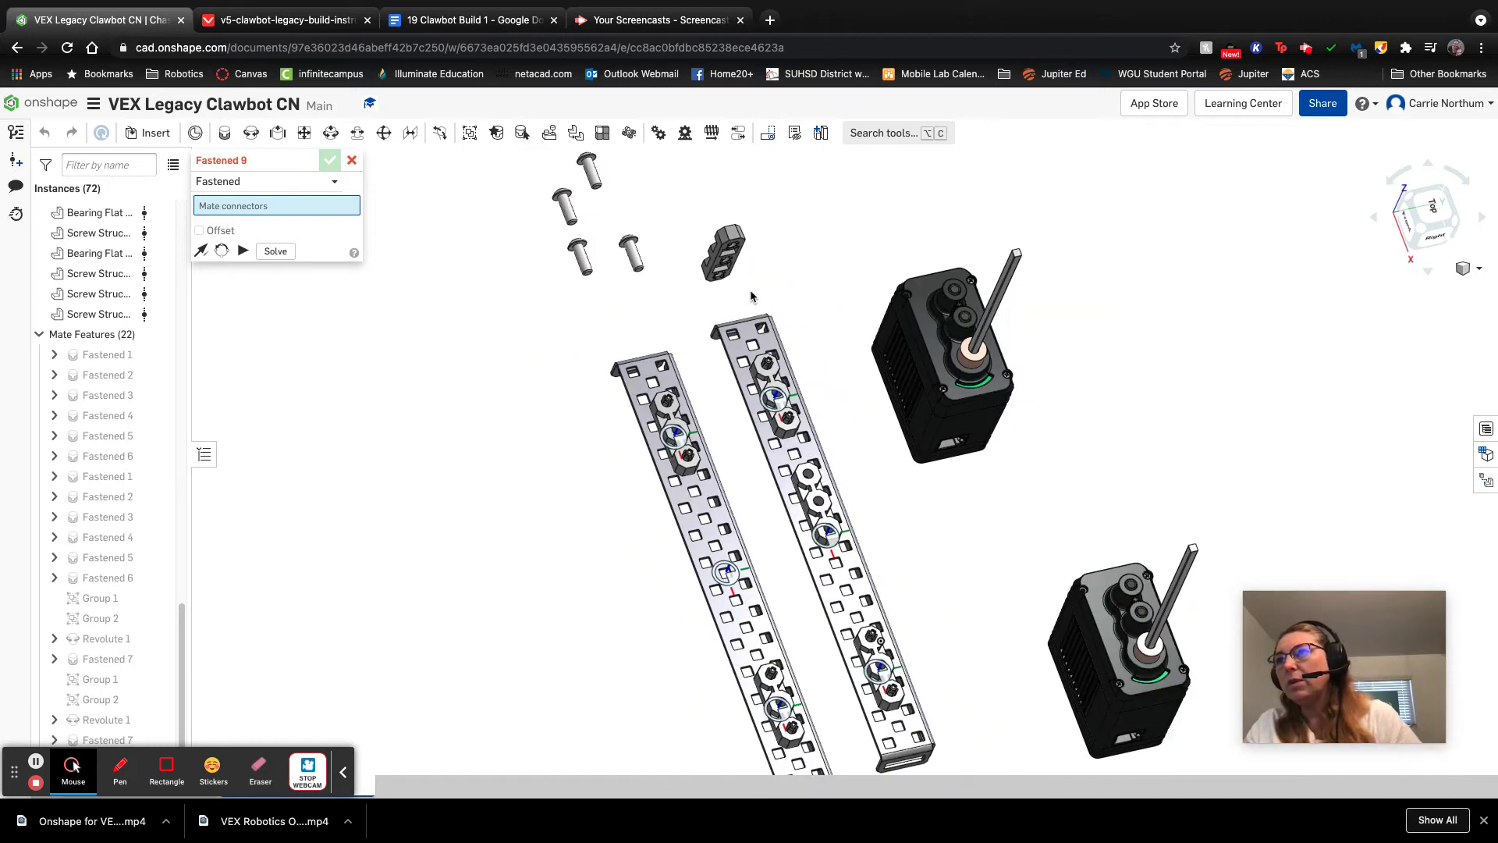
right_drag(752, 297, 741, 221)
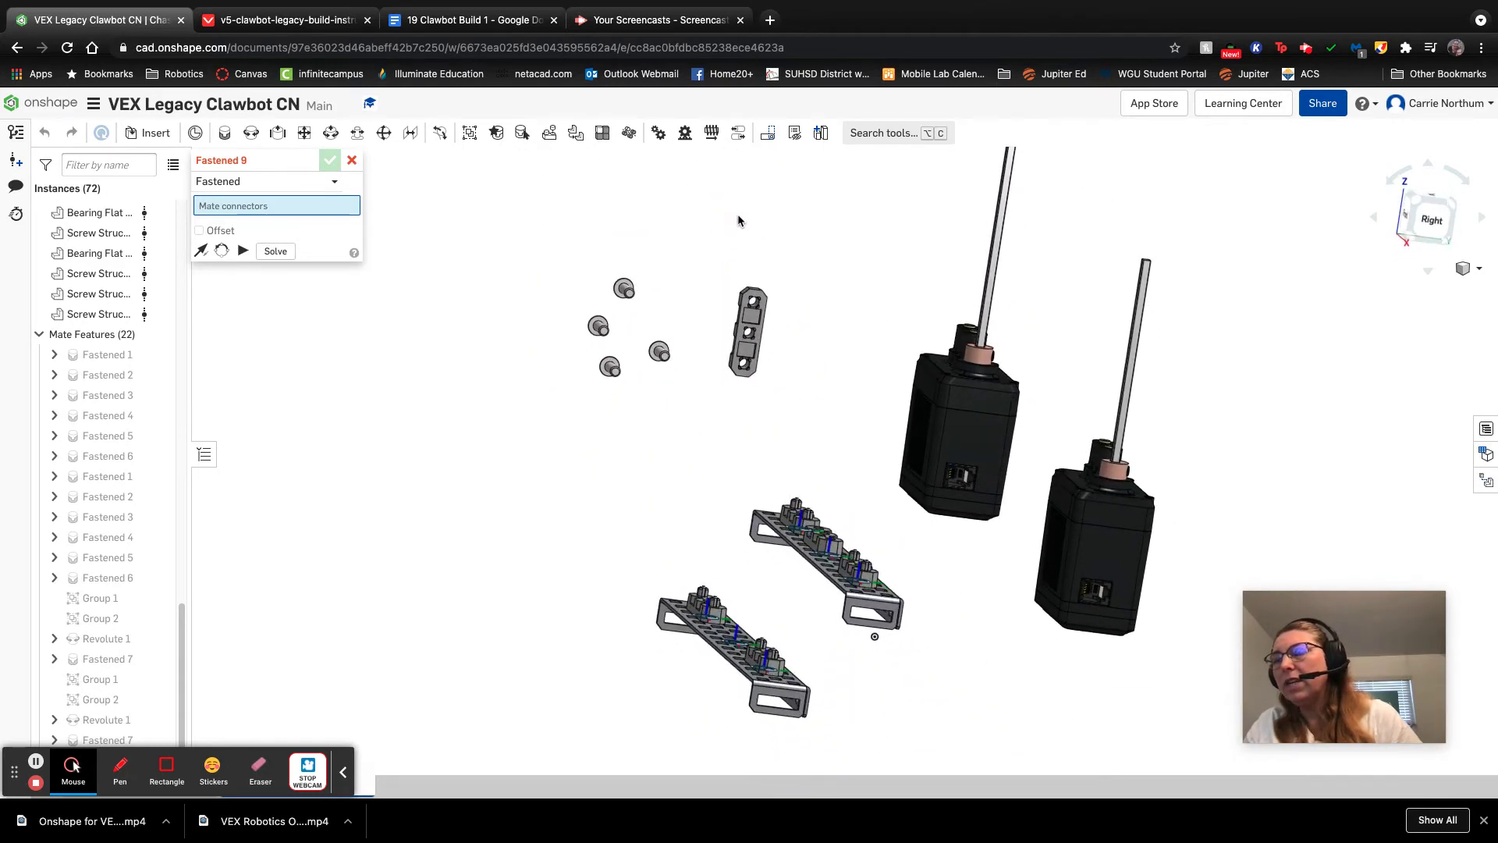
scroll(759, 316, down, 8)
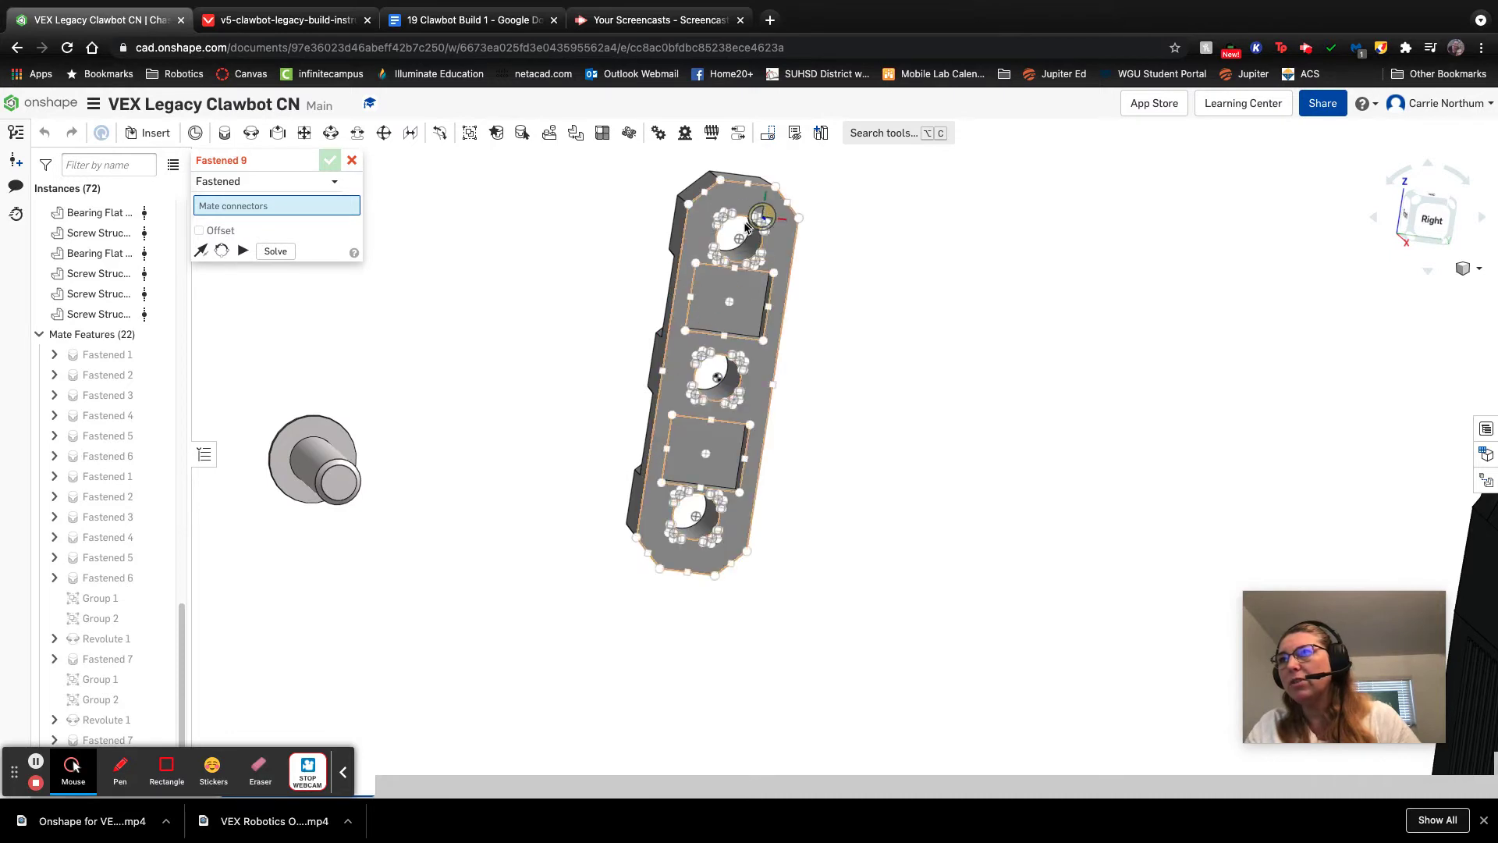
click(738, 239)
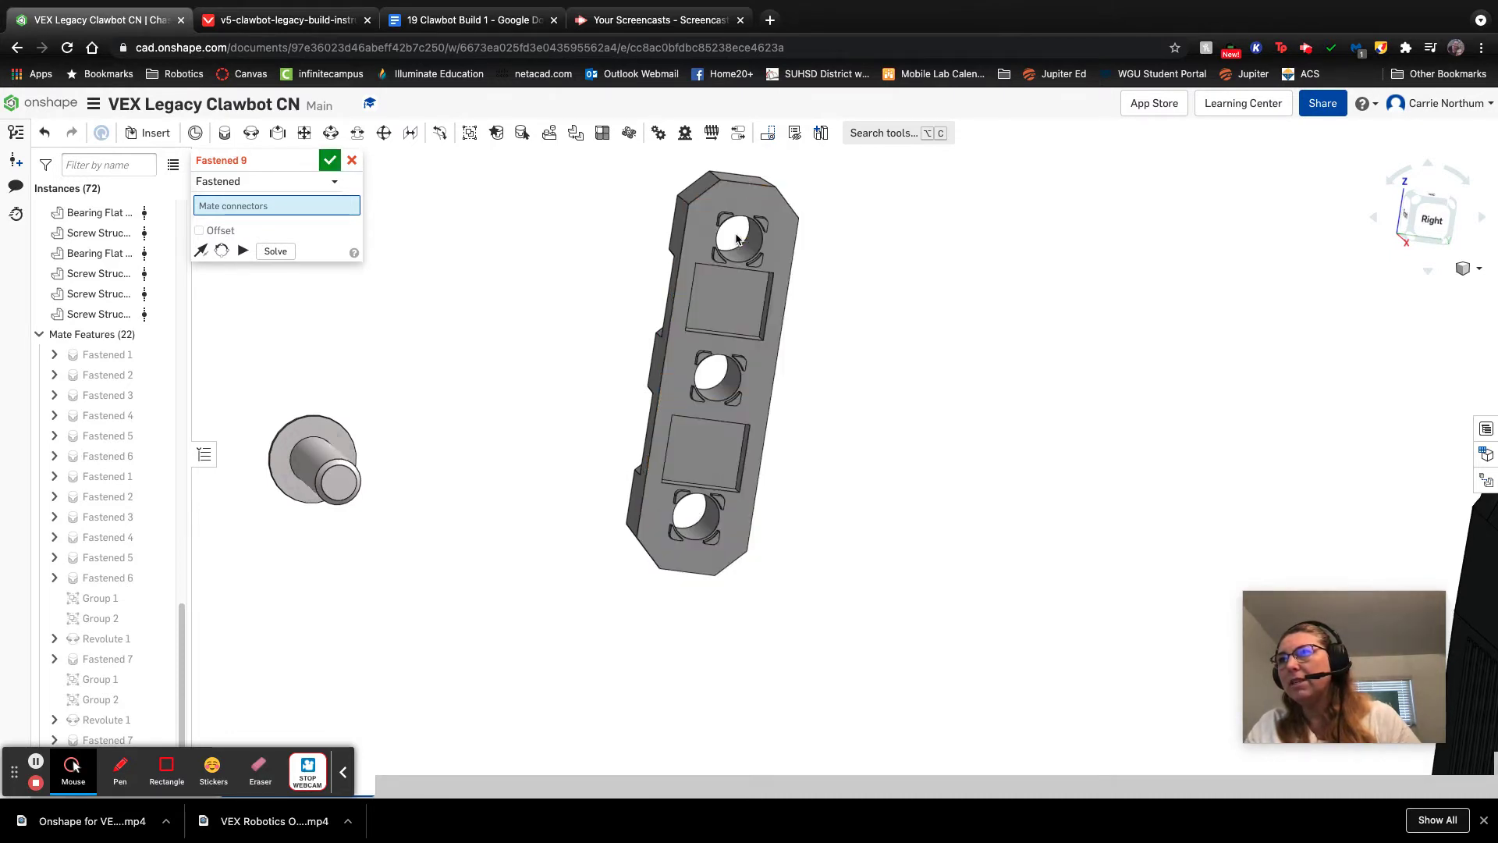
scroll(880, 363, down, 10)
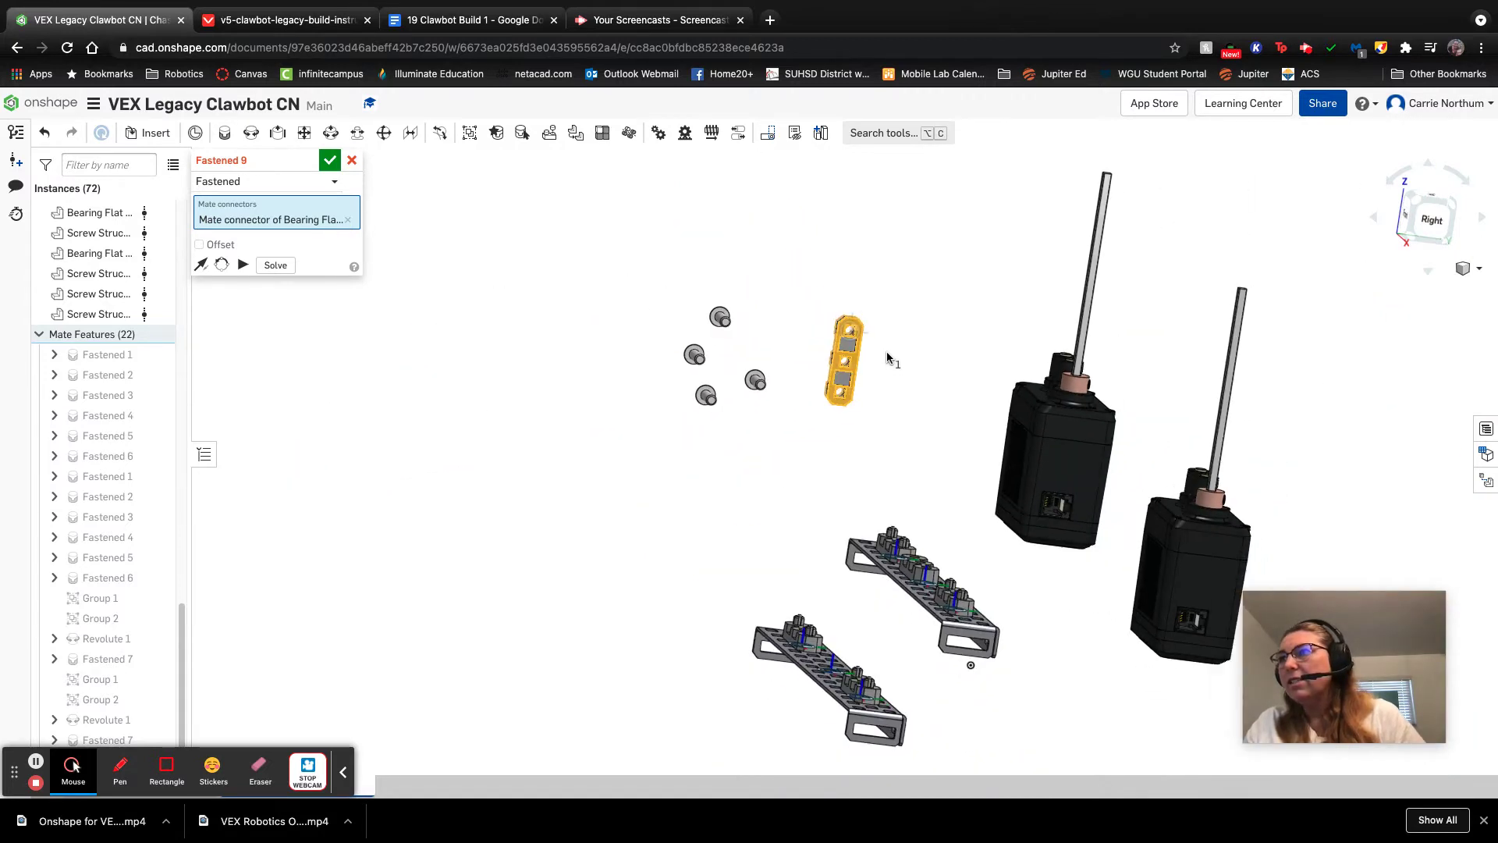
right_drag(890, 367, 921, 445)
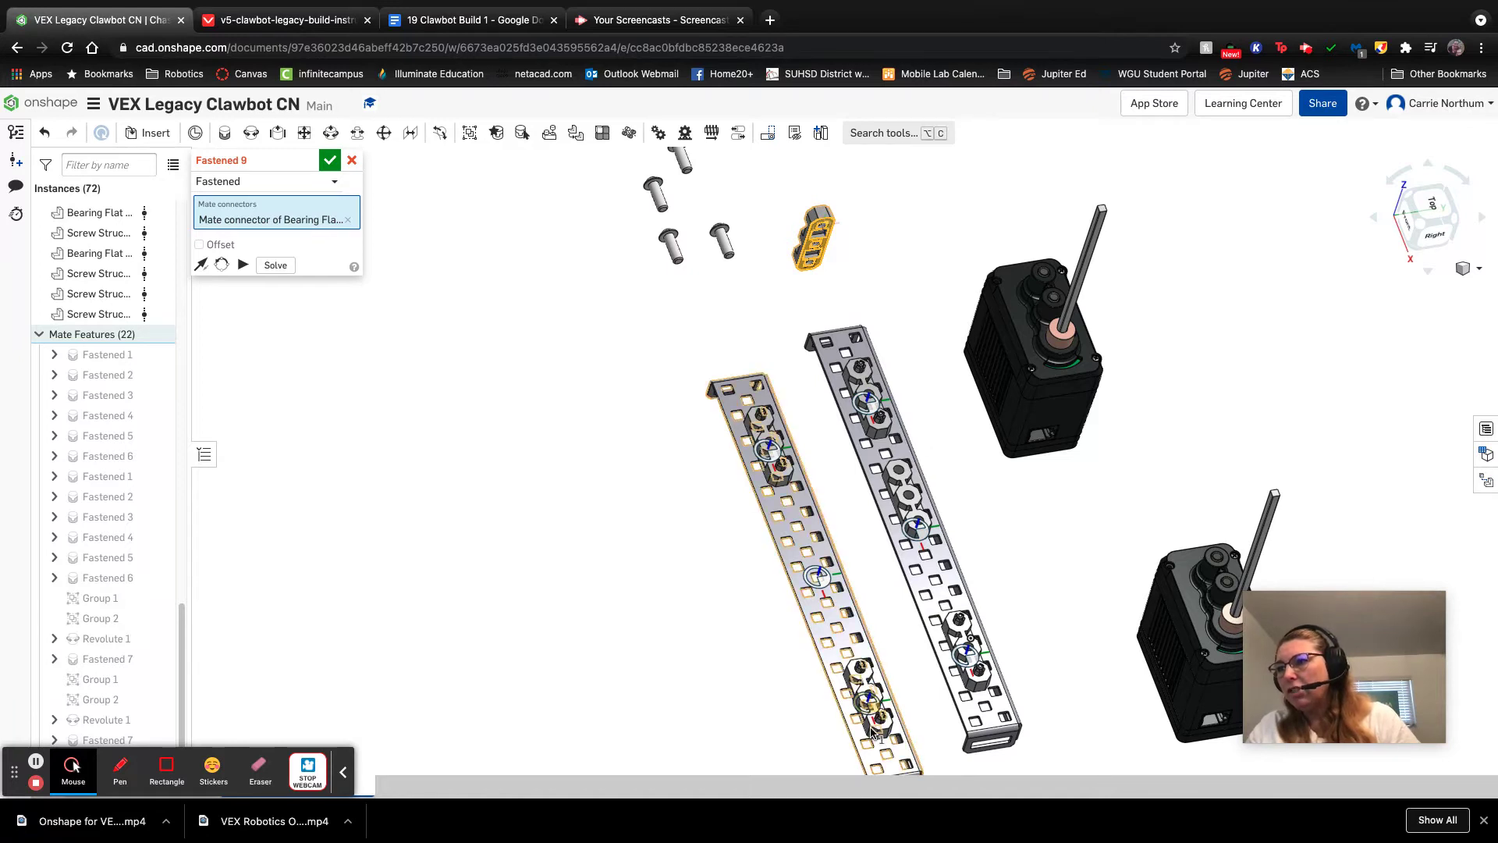
scroll(872, 731, down, 1)
scroll(868, 727, up, 5)
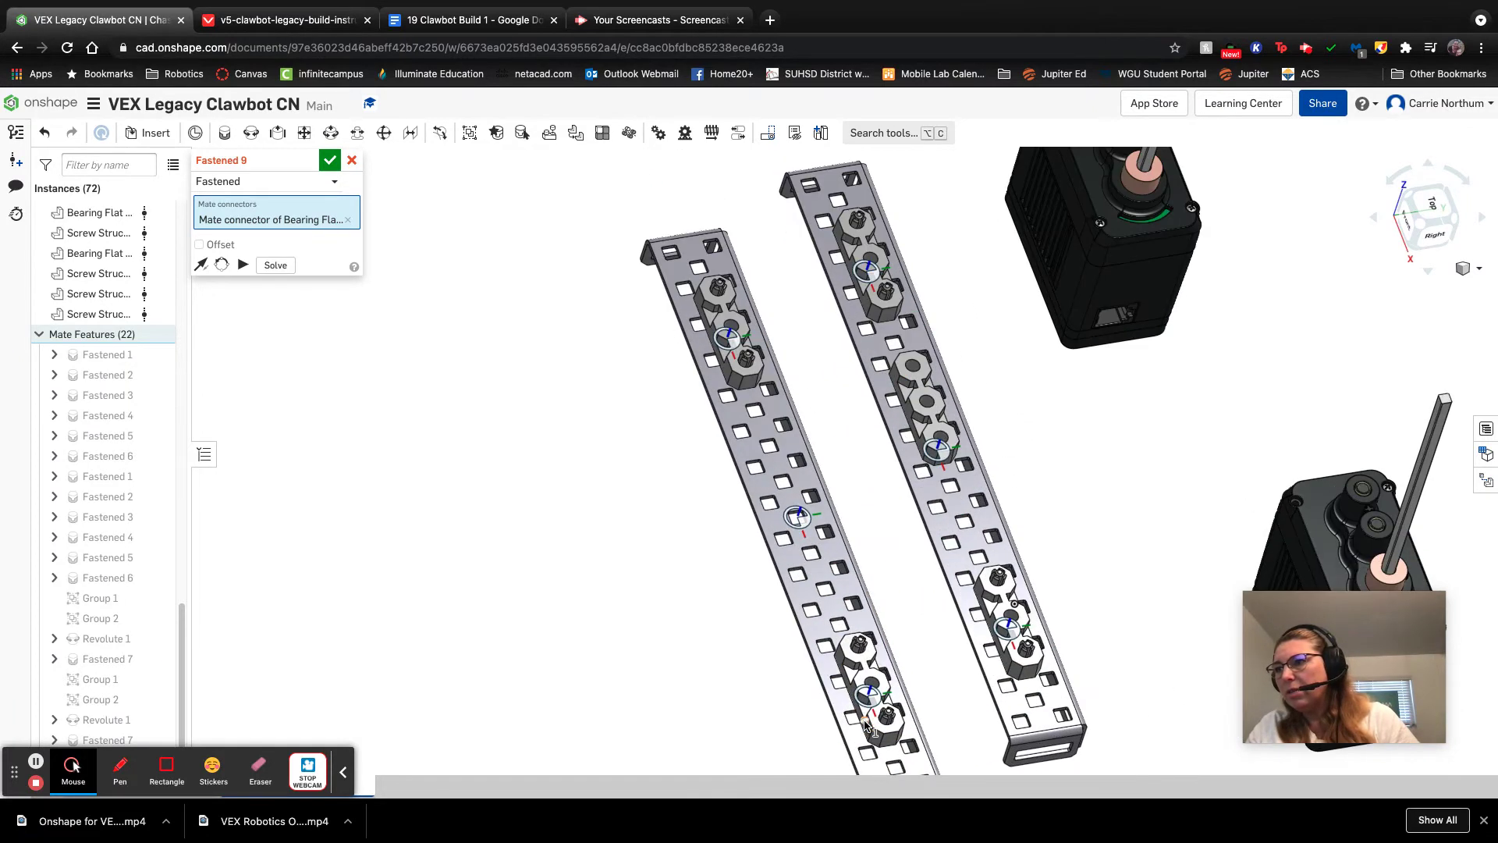
scroll(867, 726, up, 1)
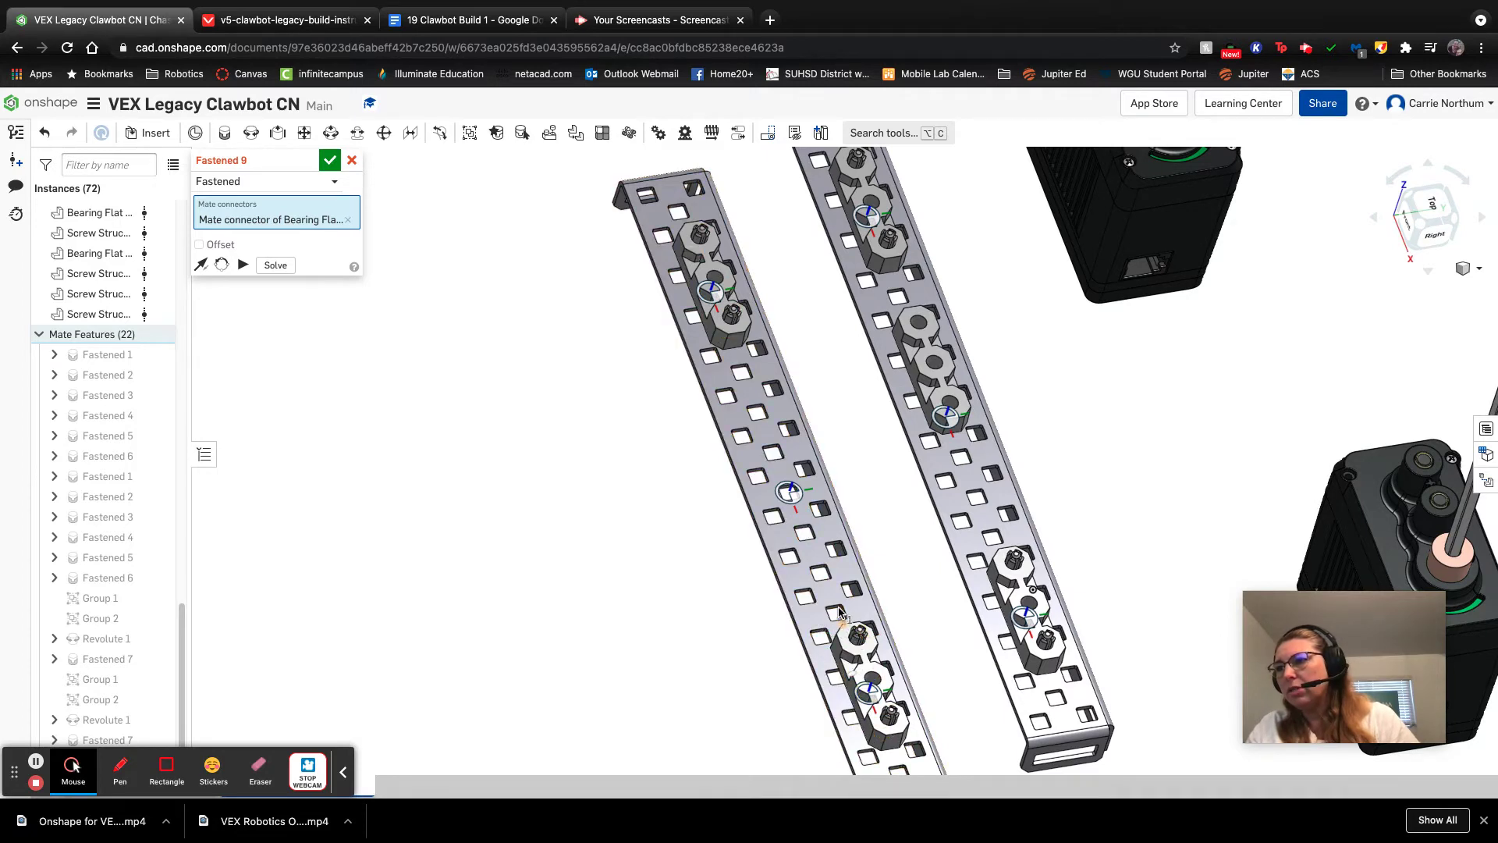
scroll(825, 576, up, 2)
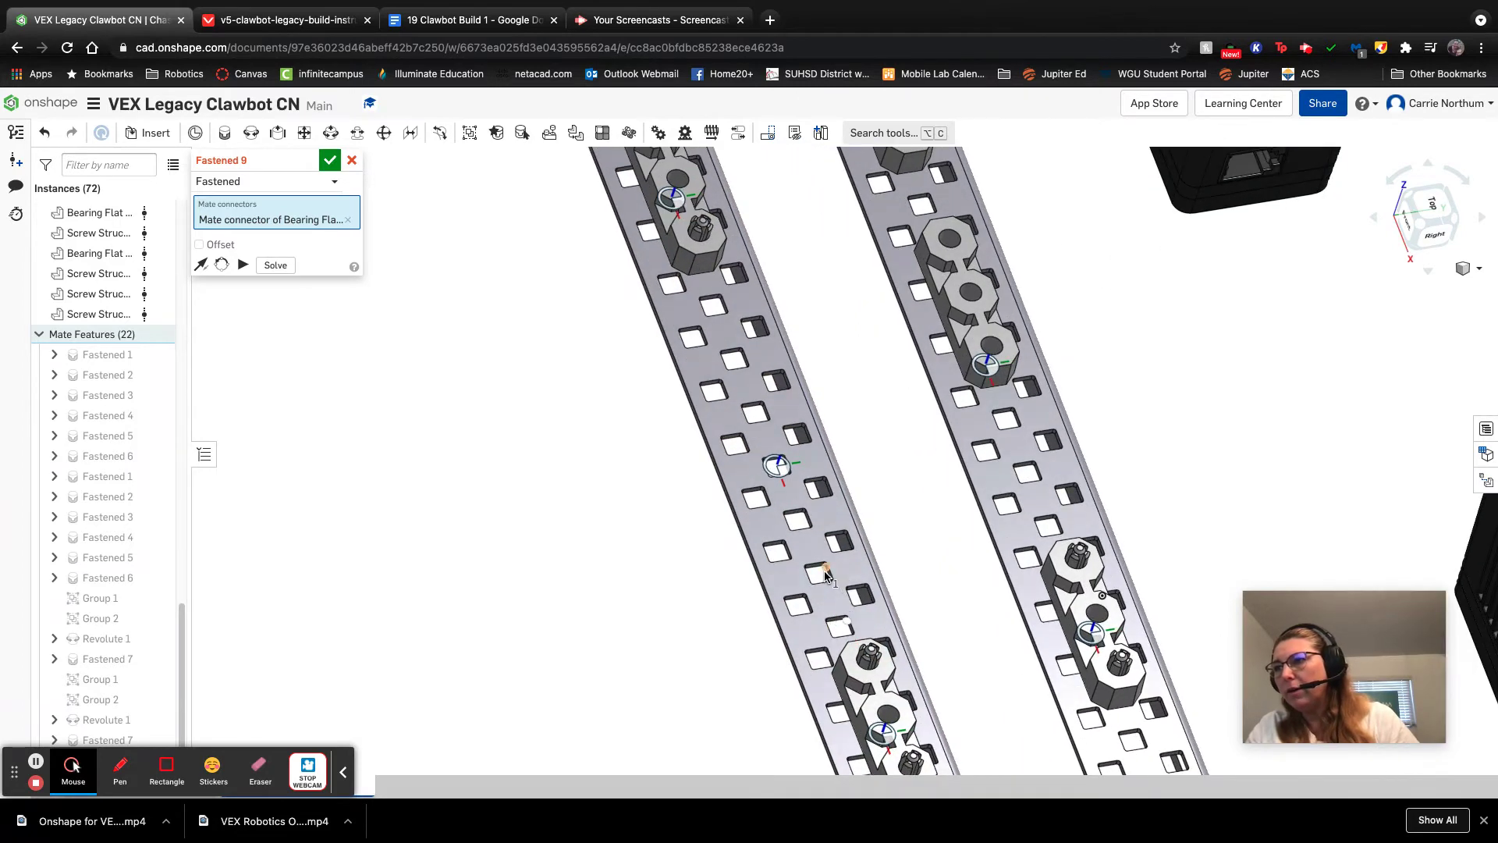
scroll(826, 576, up, 5)
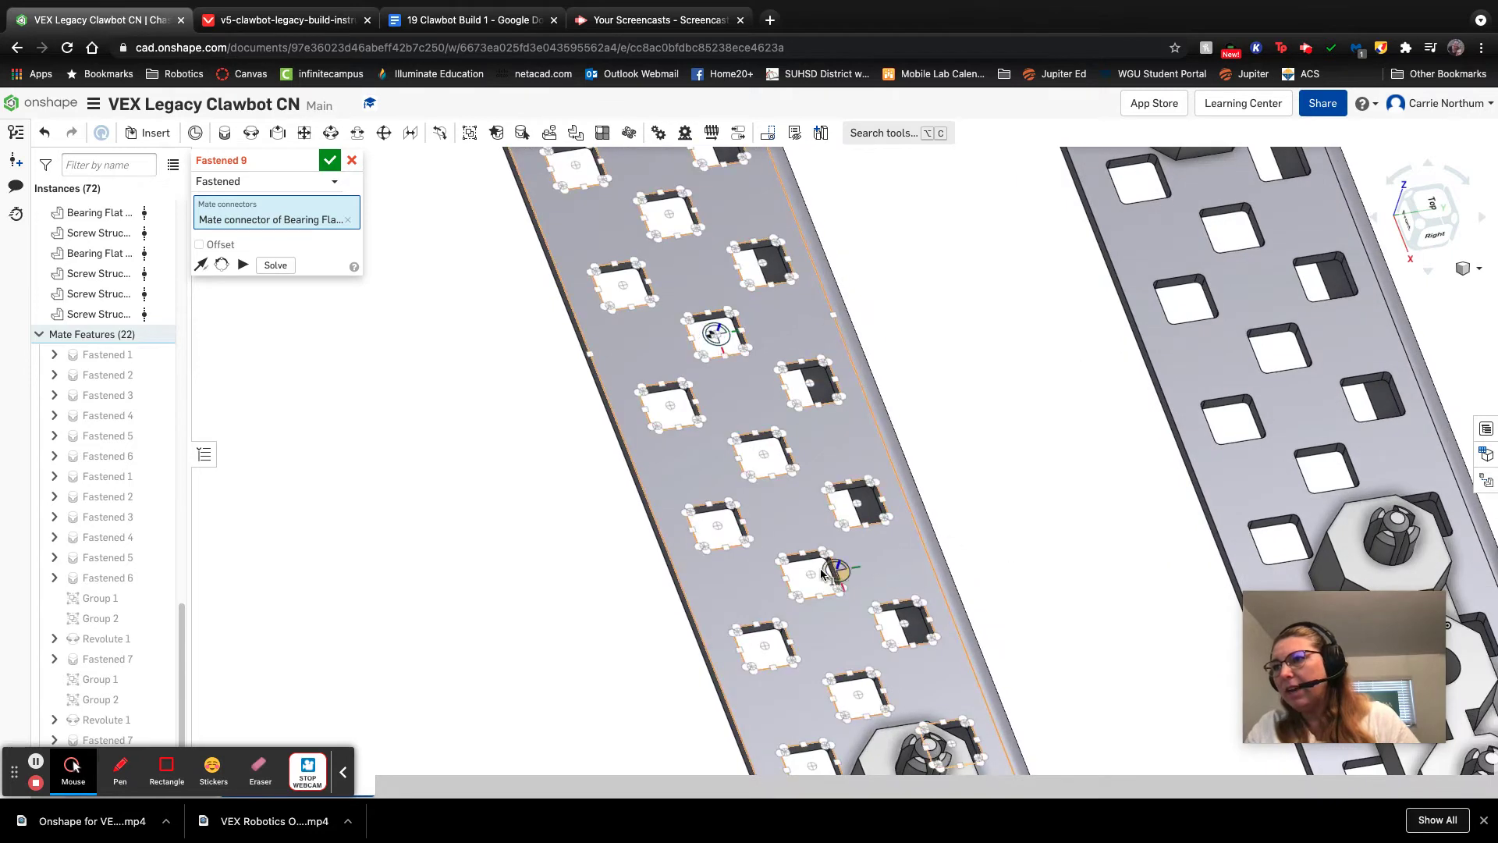
click(812, 575)
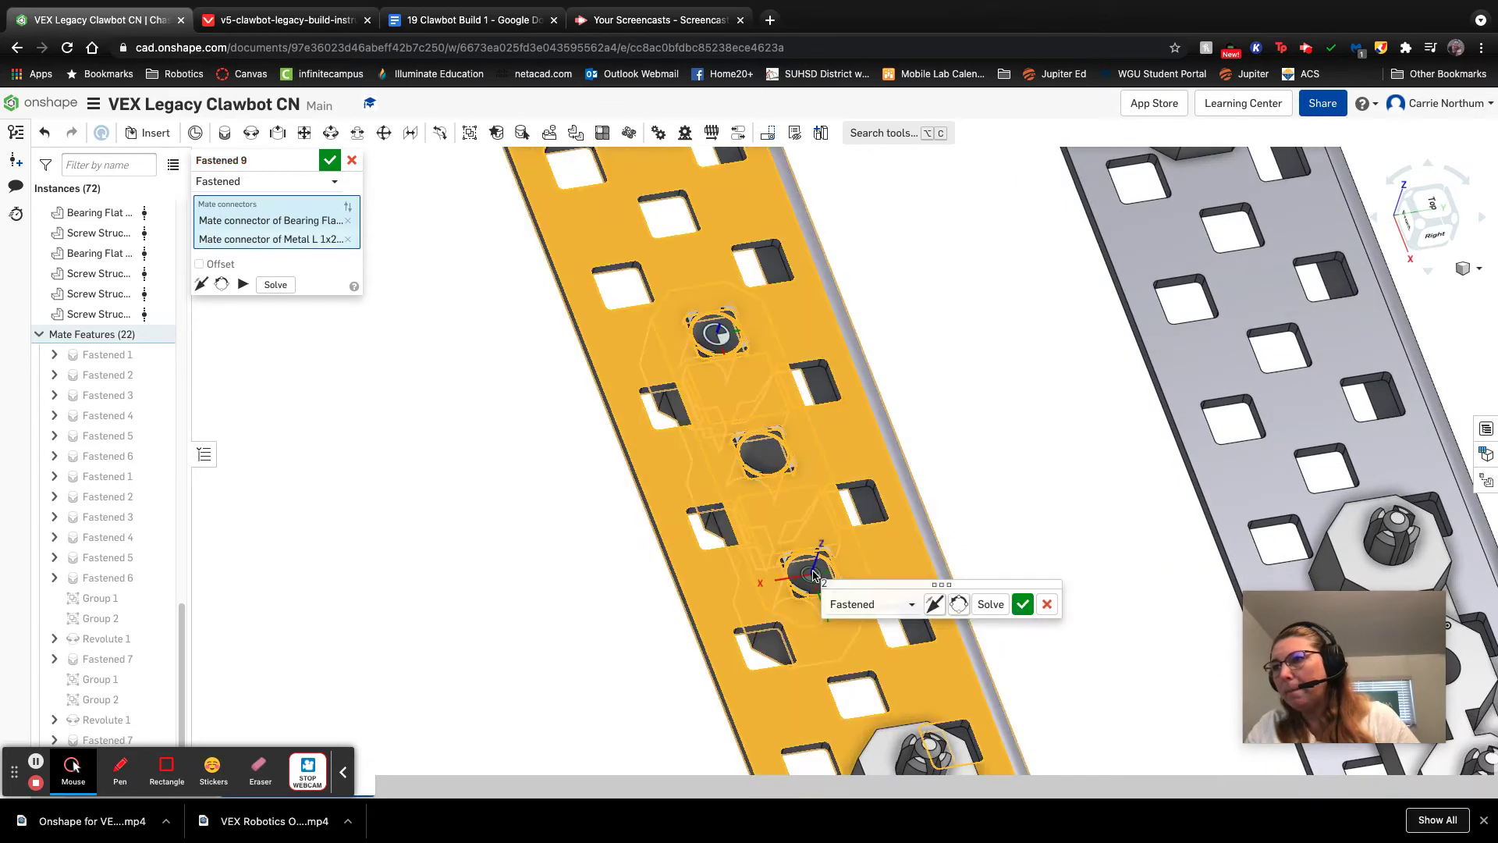
Step: Flip the bearing flat's primary axis, turn it 180° about its secondary axis so it lies along the middle row, and accept the mate
click(934, 605)
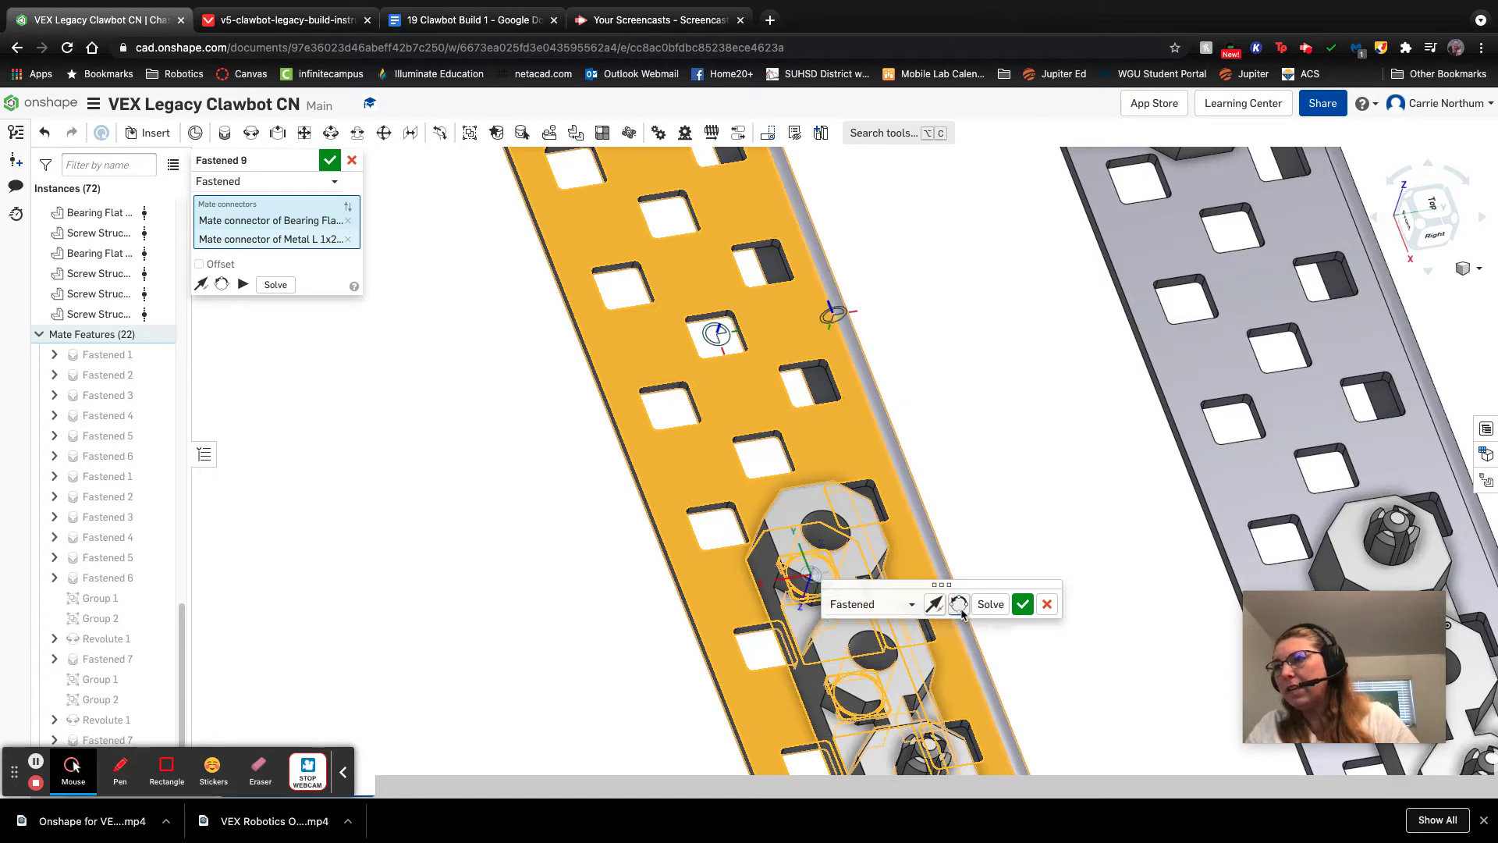
click(959, 605)
click(959, 606)
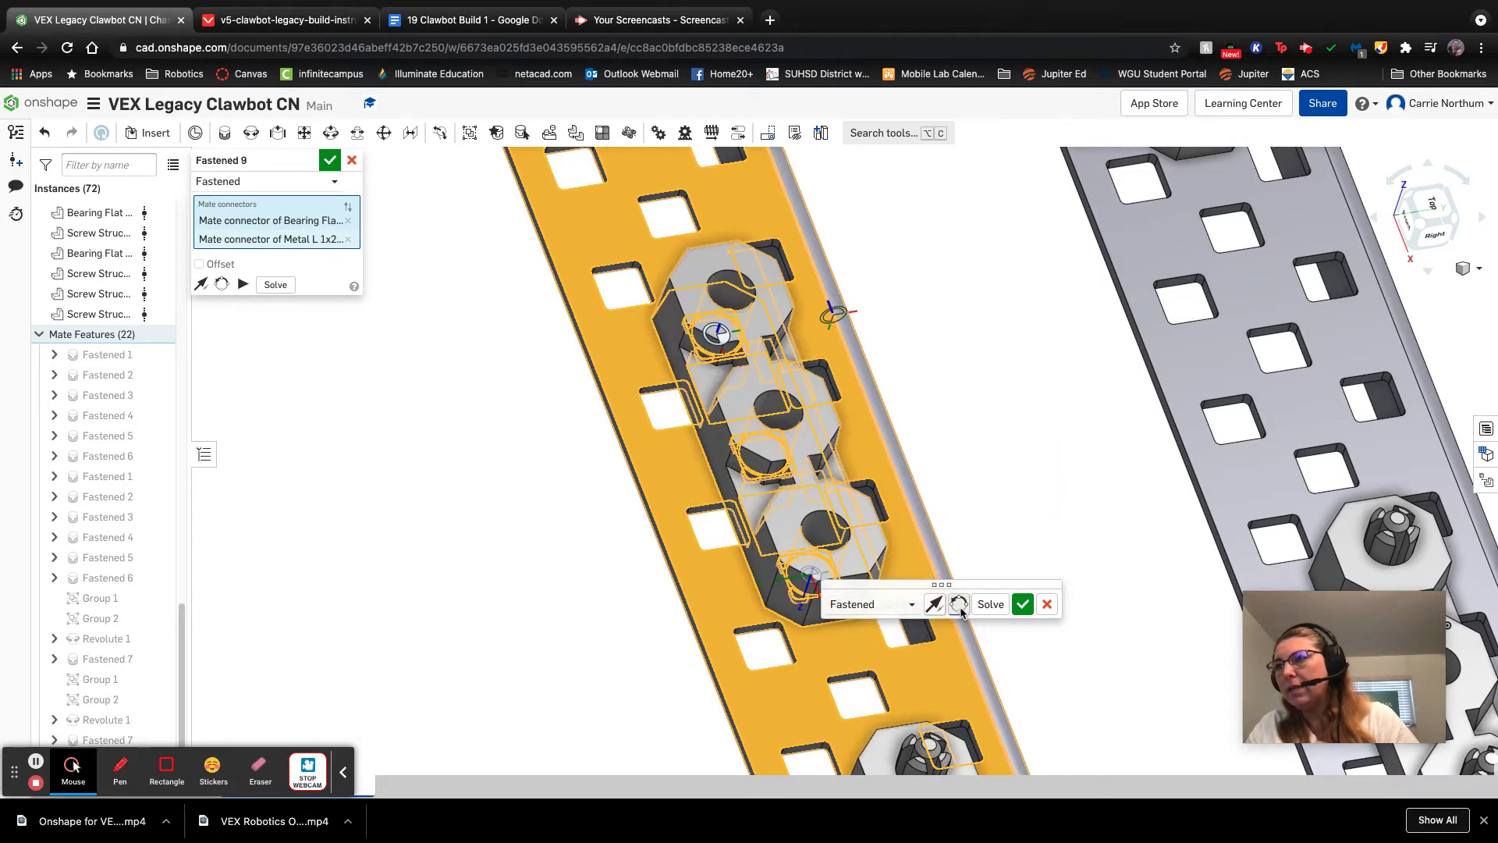
click(1023, 605)
Step: Start a fastened mate between one motor's round boss farthest from the shaft and the underside rail hole at the central bearing flat's unmated end
scroll(1016, 615, down, 8)
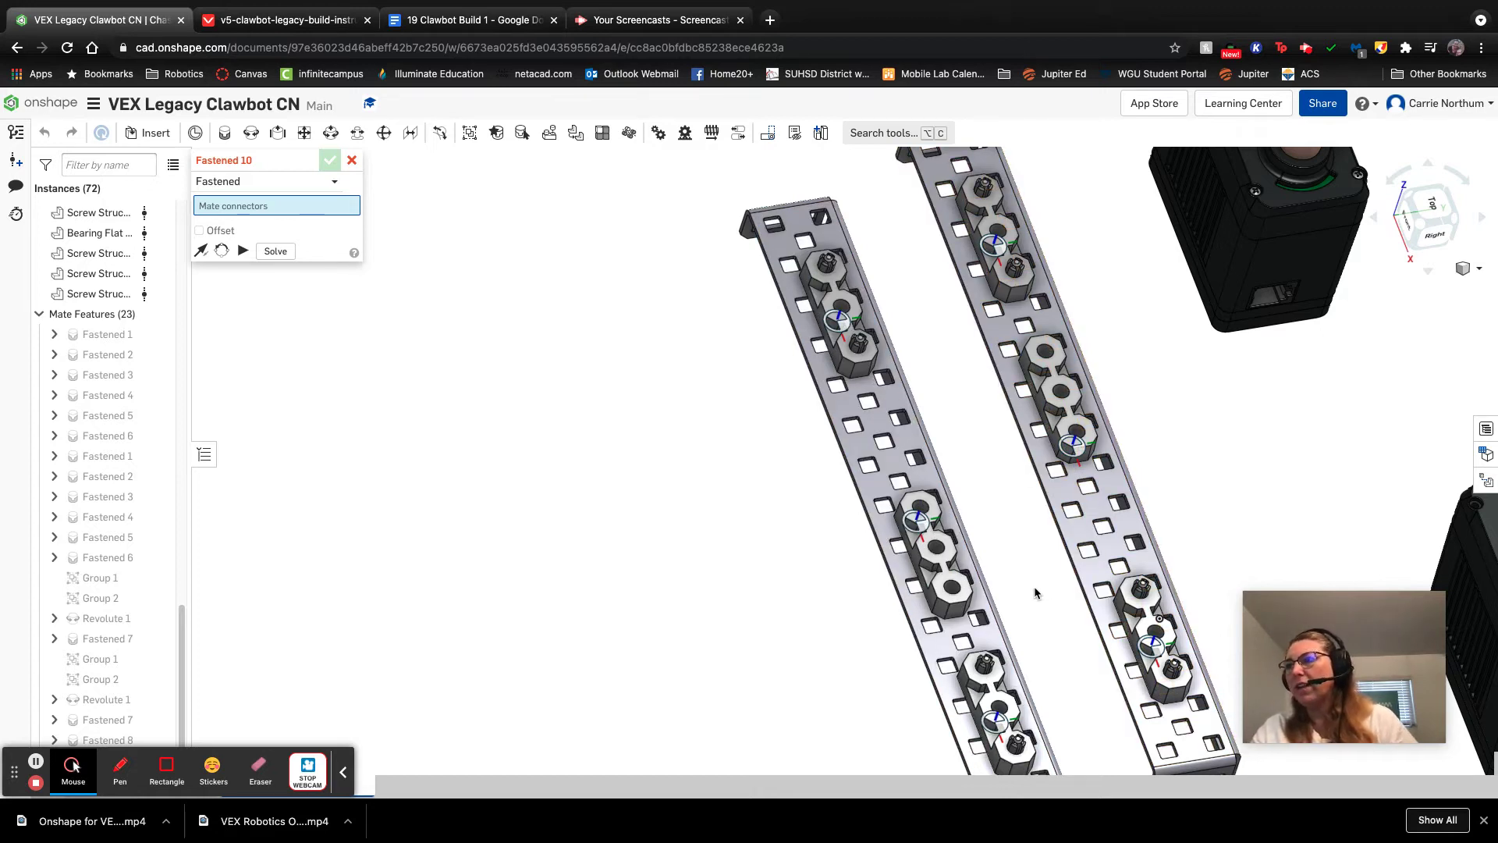
scroll(1028, 593, down, 3)
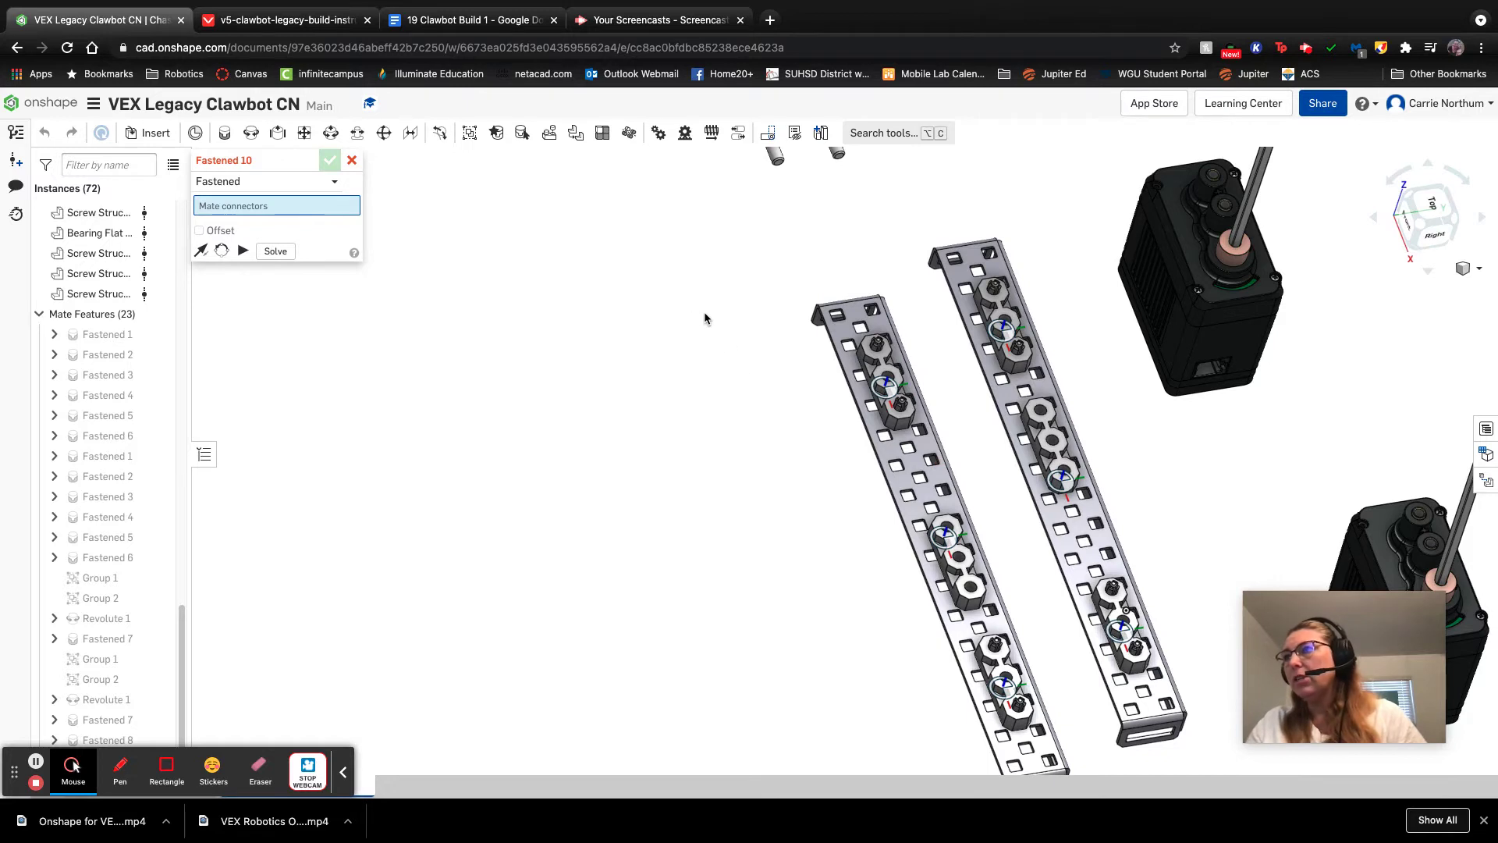
right_drag(703, 317, 744, 340)
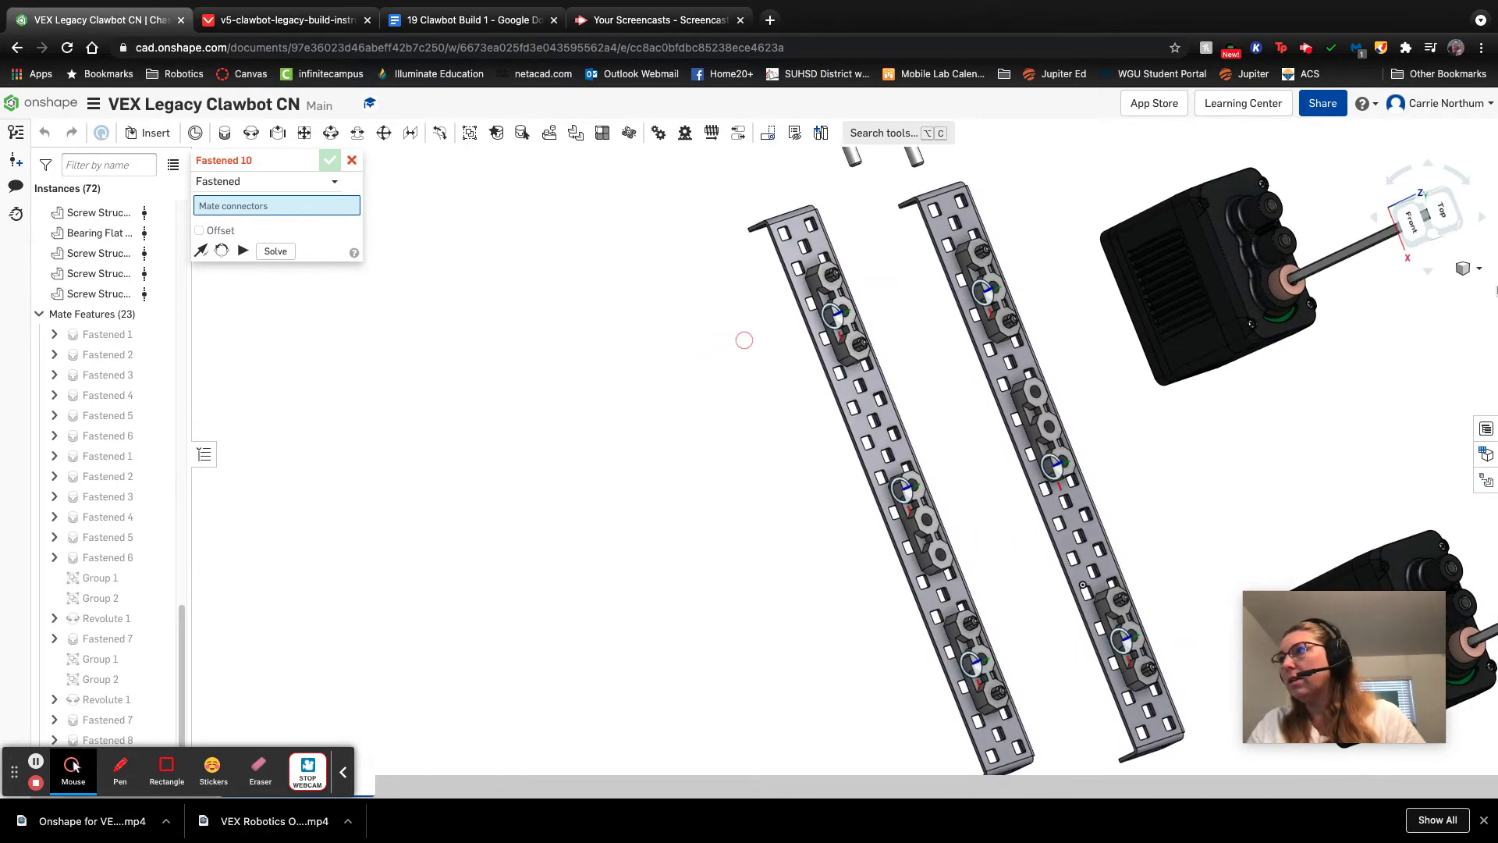
click(1475, 269)
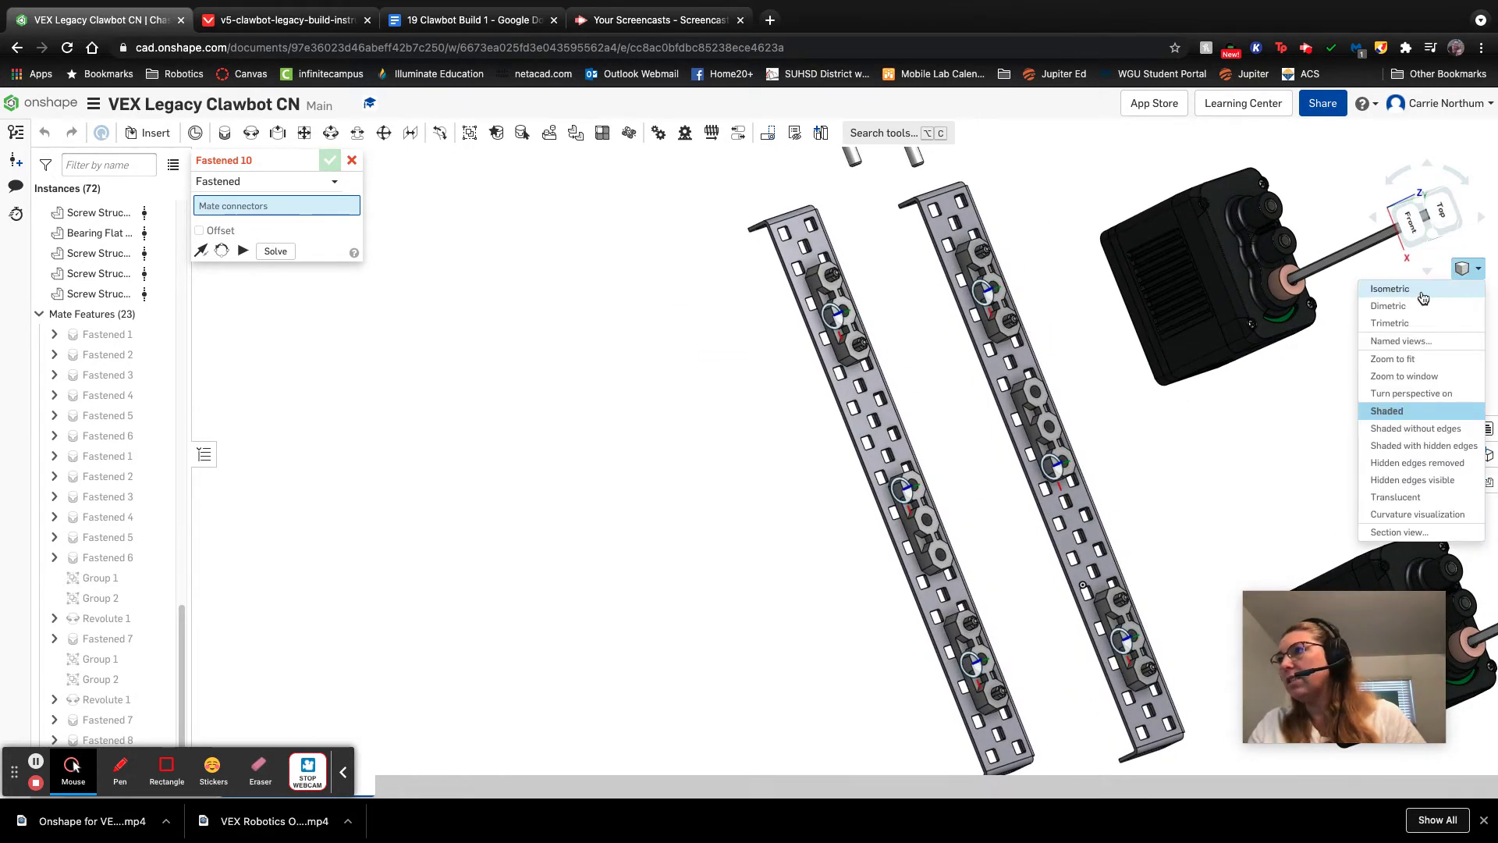
click(1422, 293)
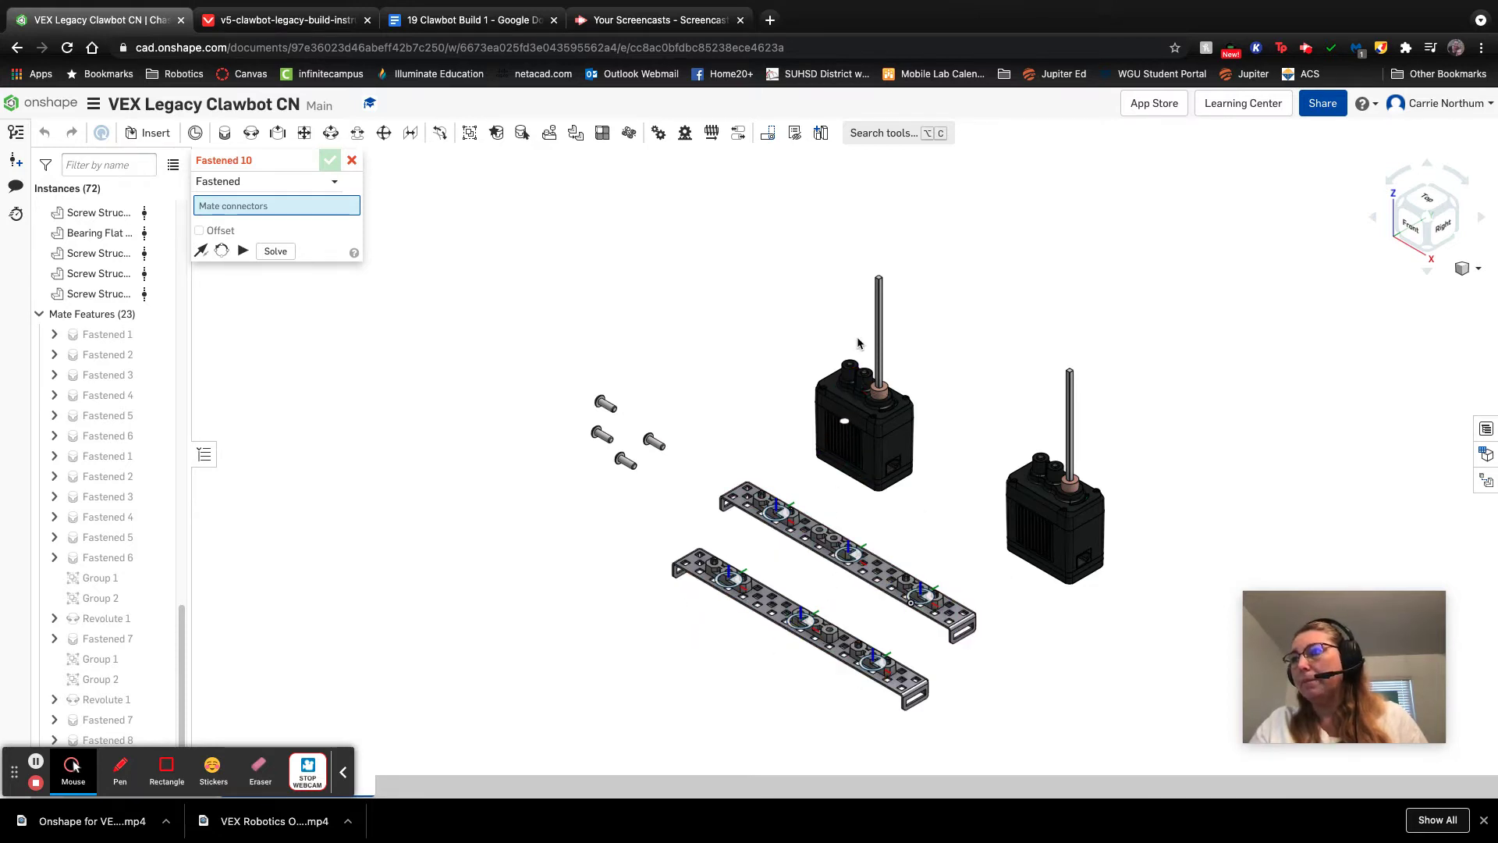
scroll(854, 344, up, 5)
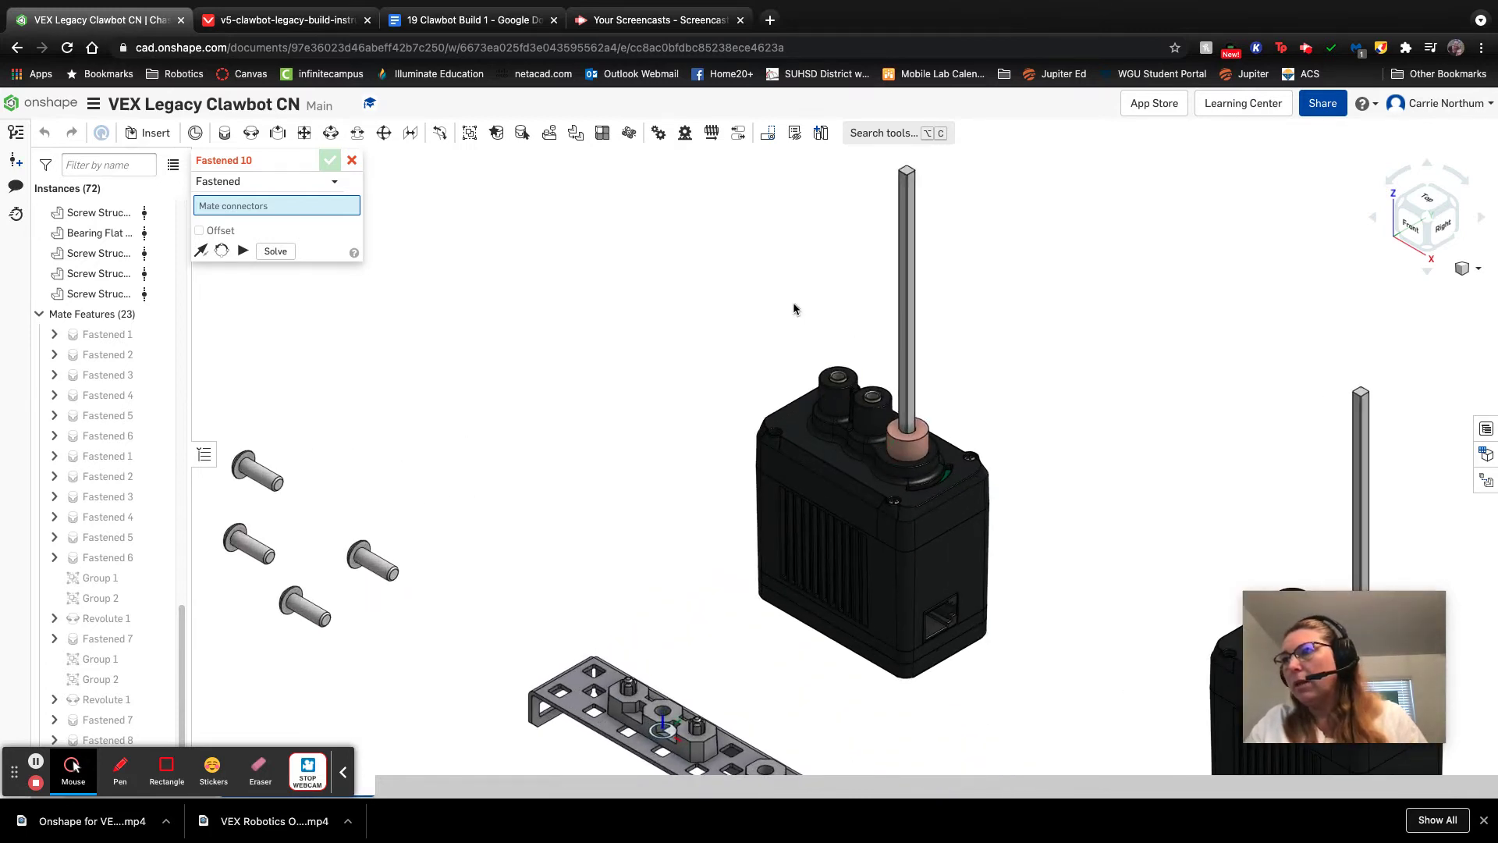
right_drag(792, 308, 801, 377)
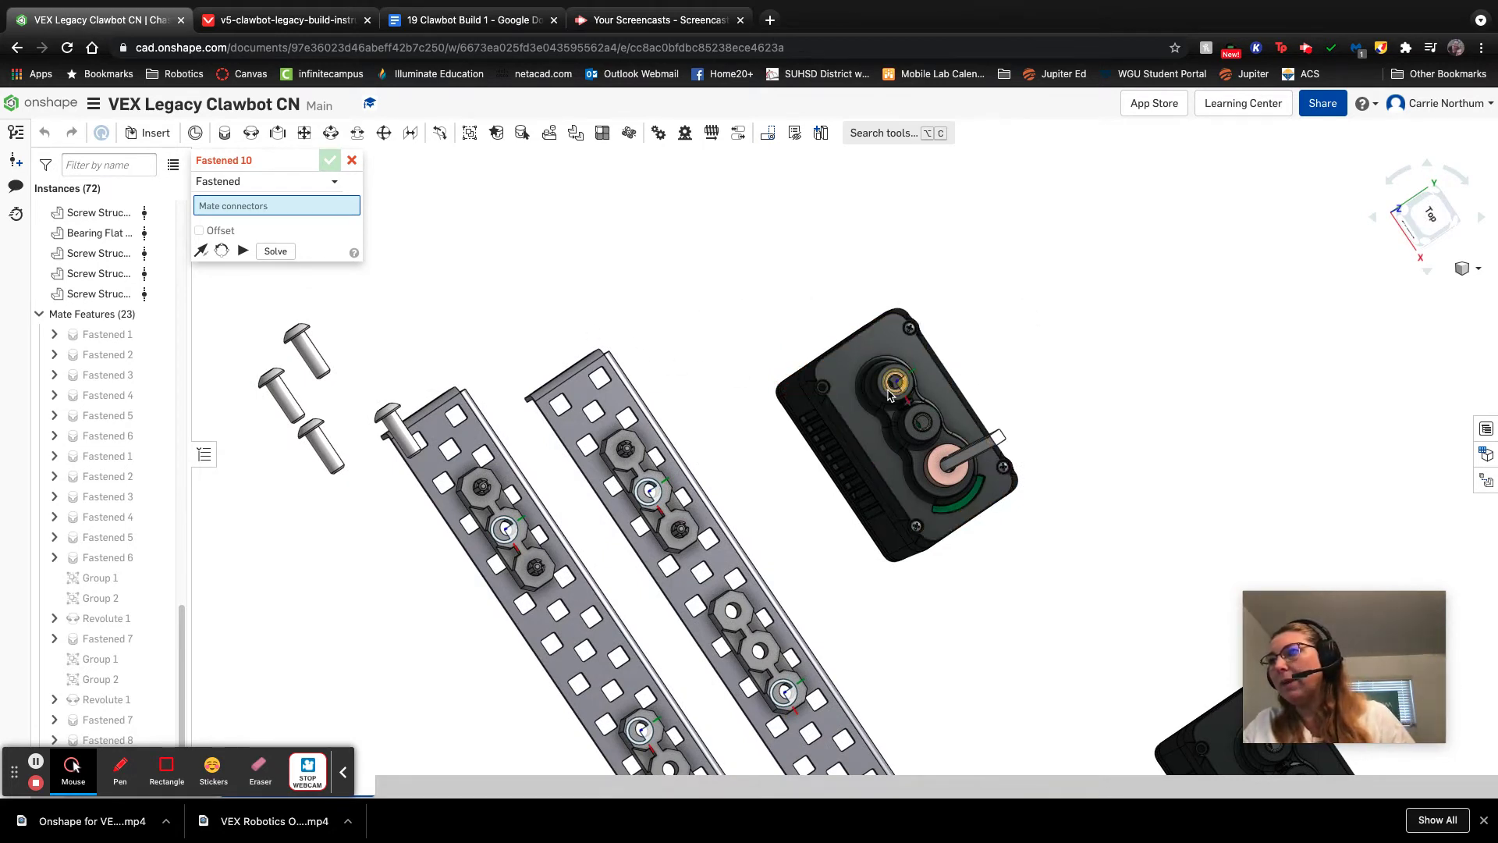
scroll(905, 393, up, 2)
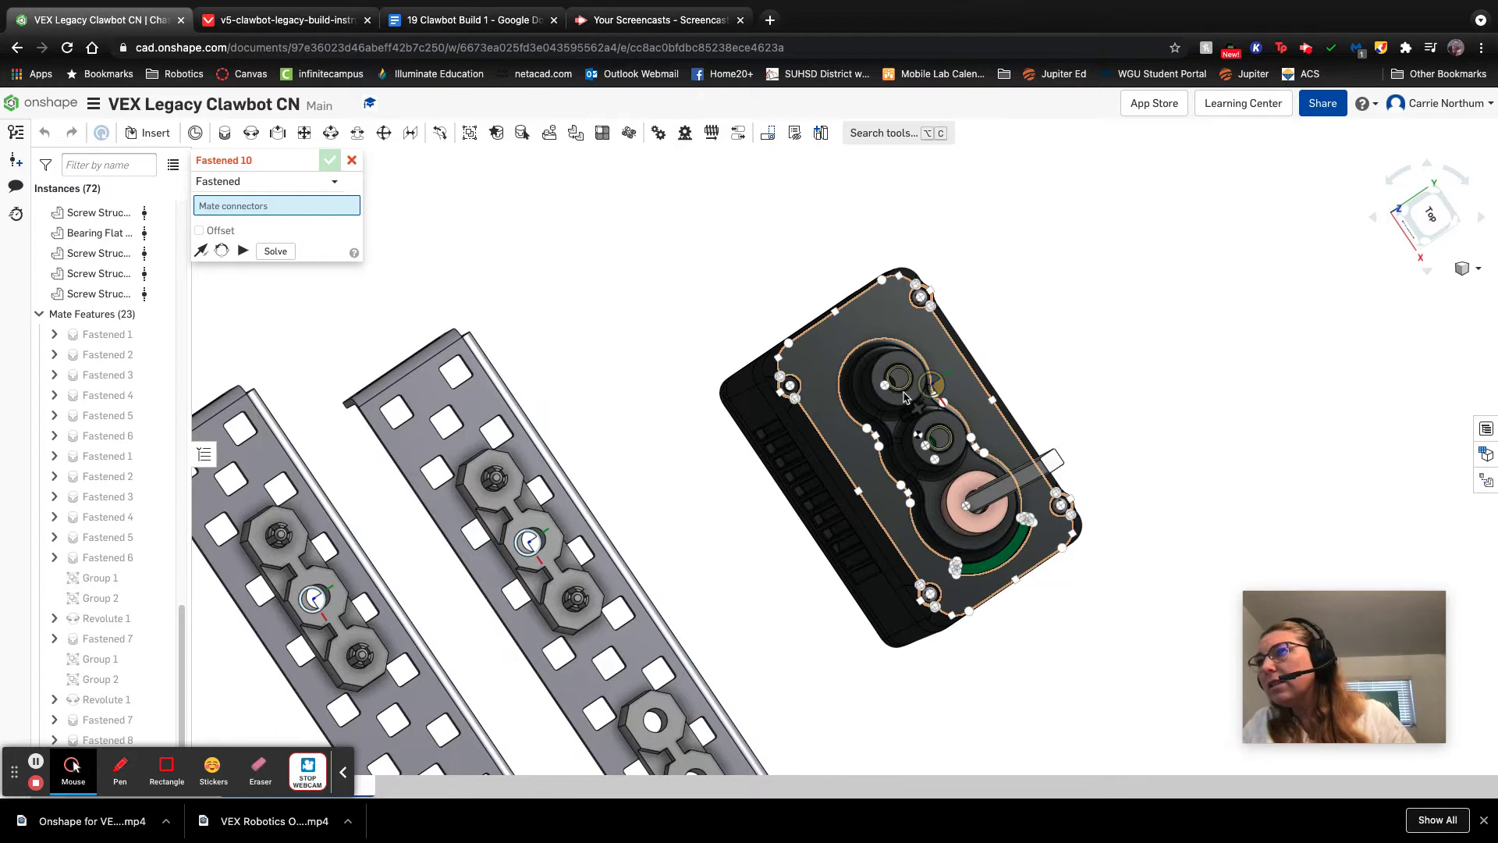
scroll(905, 395, up, 2)
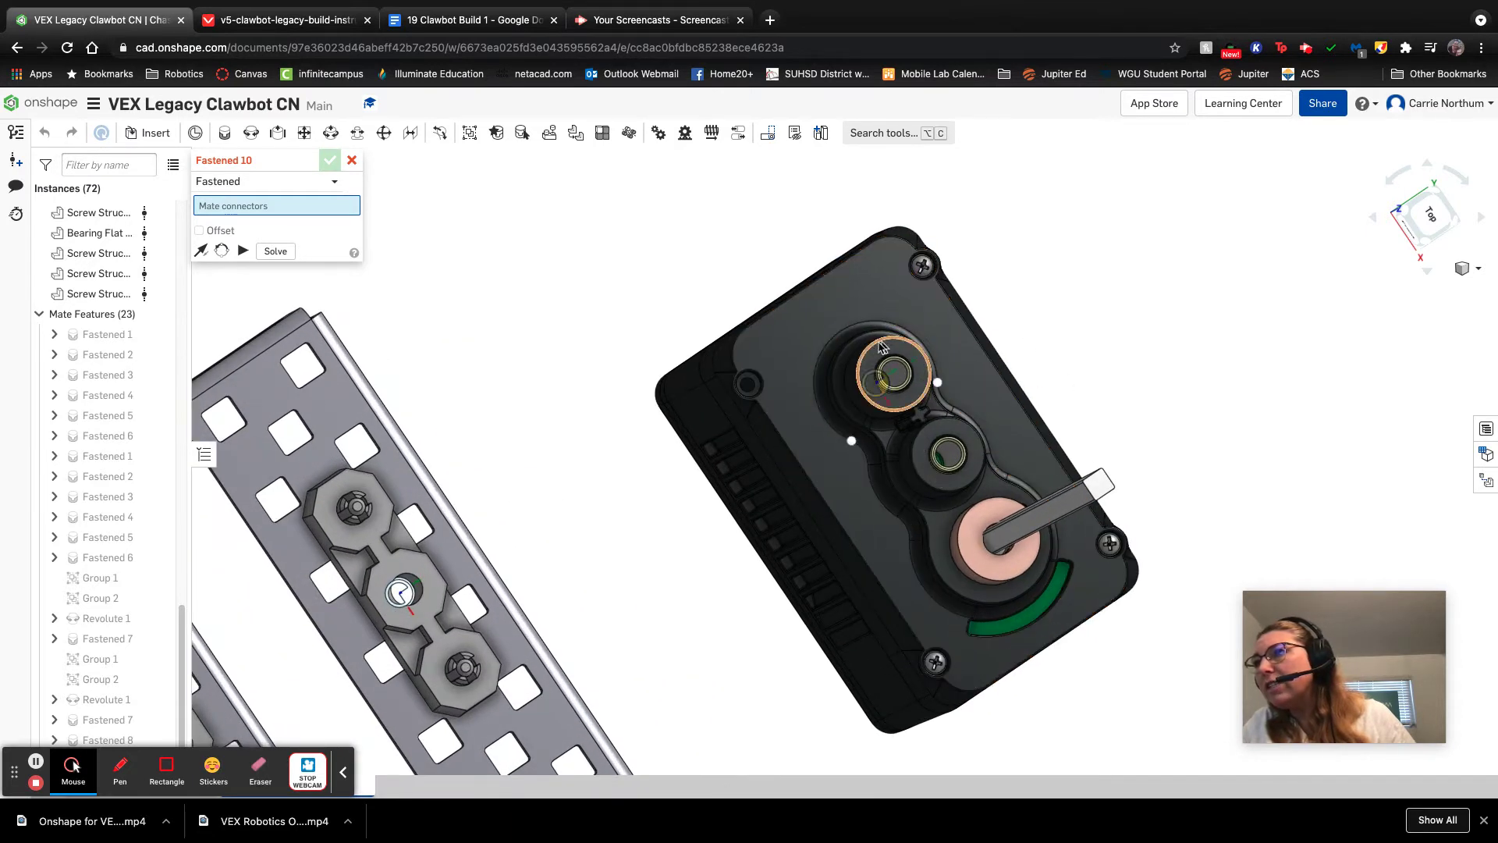
click(879, 362)
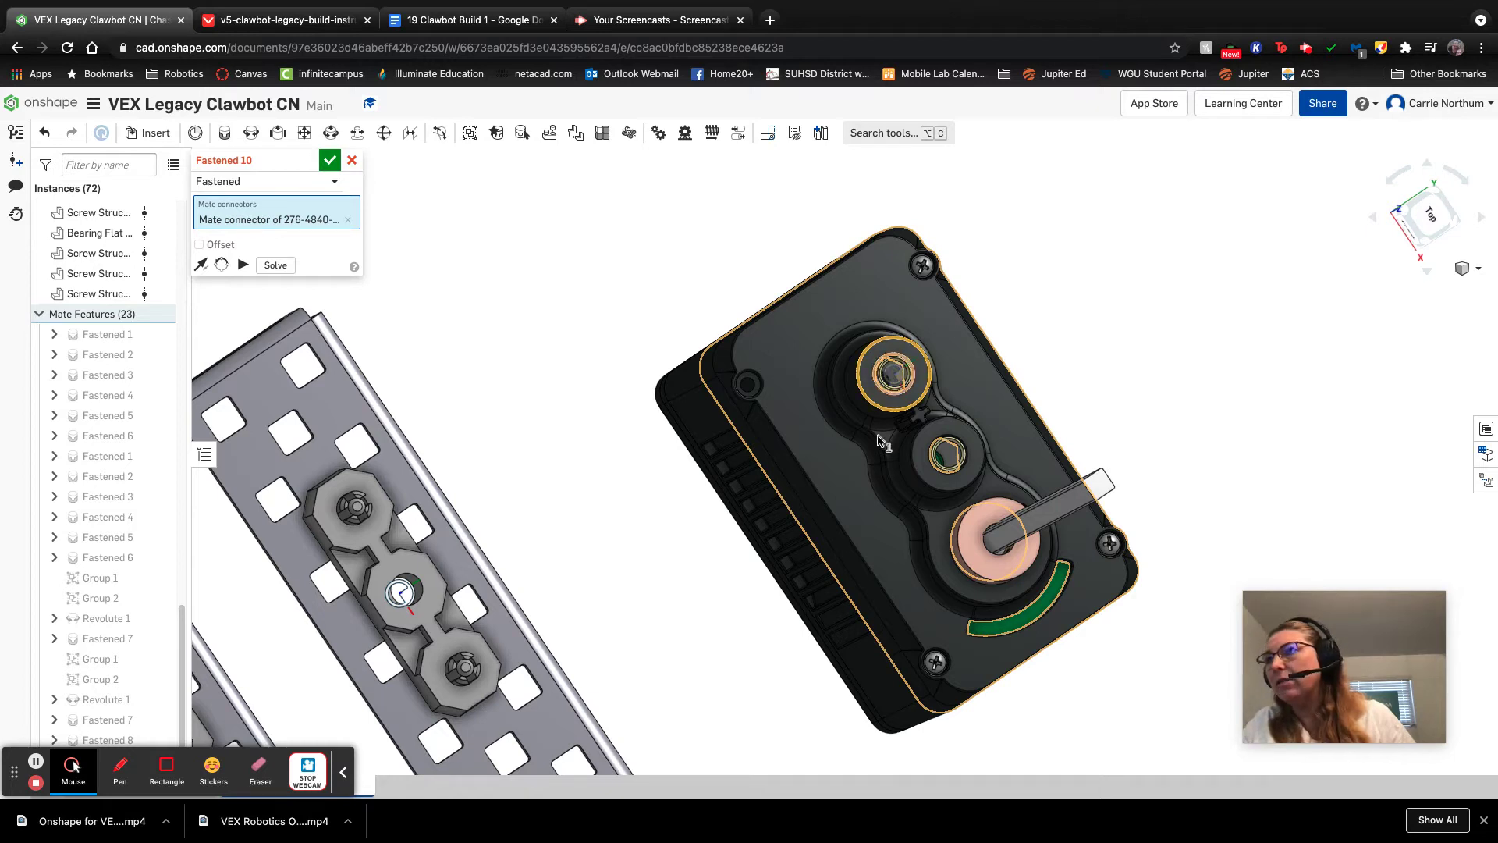
scroll(644, 576, down, 5)
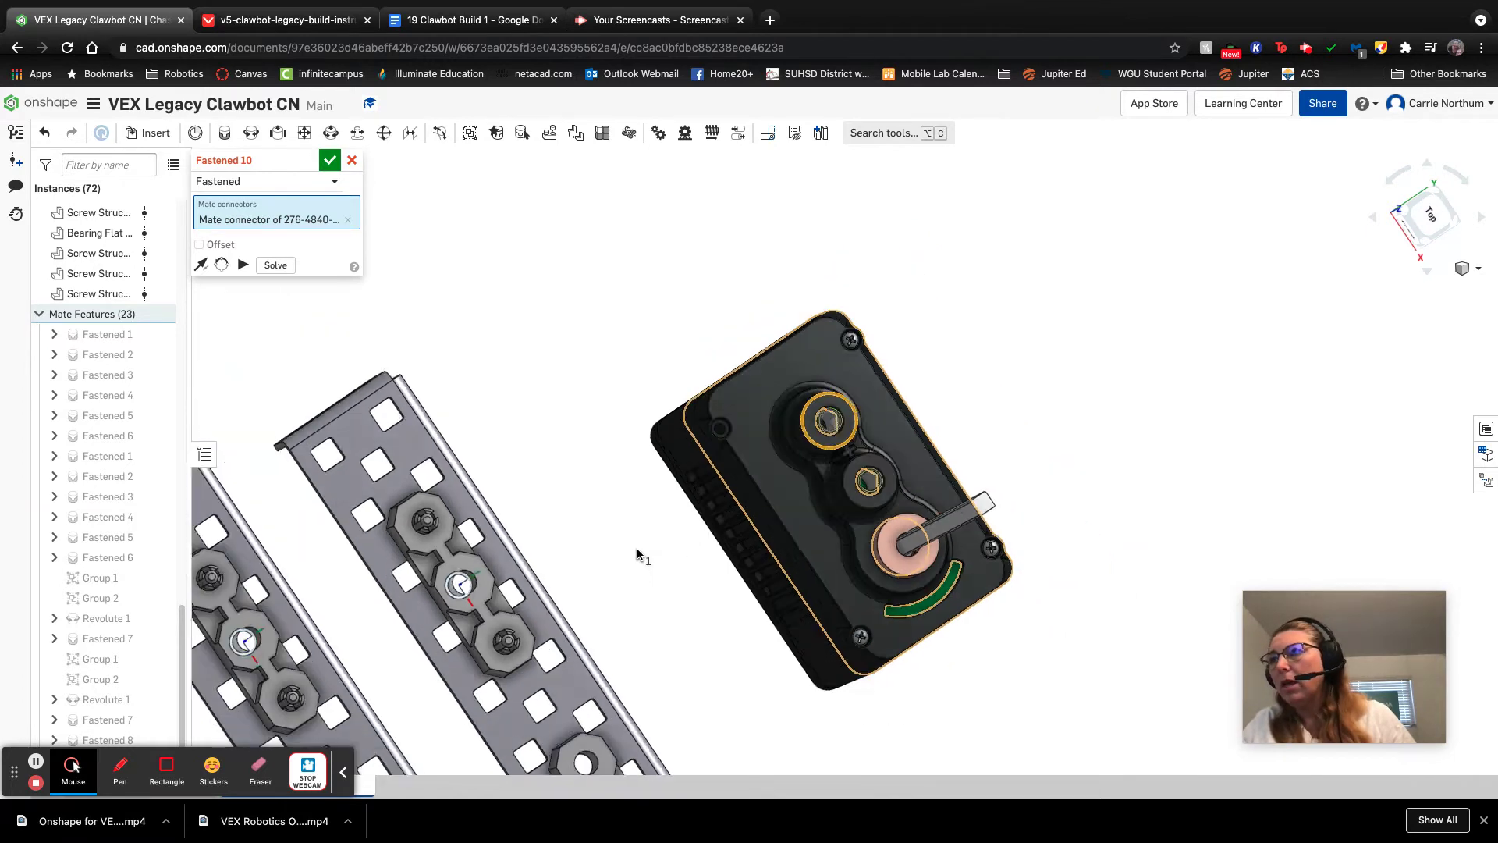
right_drag(624, 578, 457, 537)
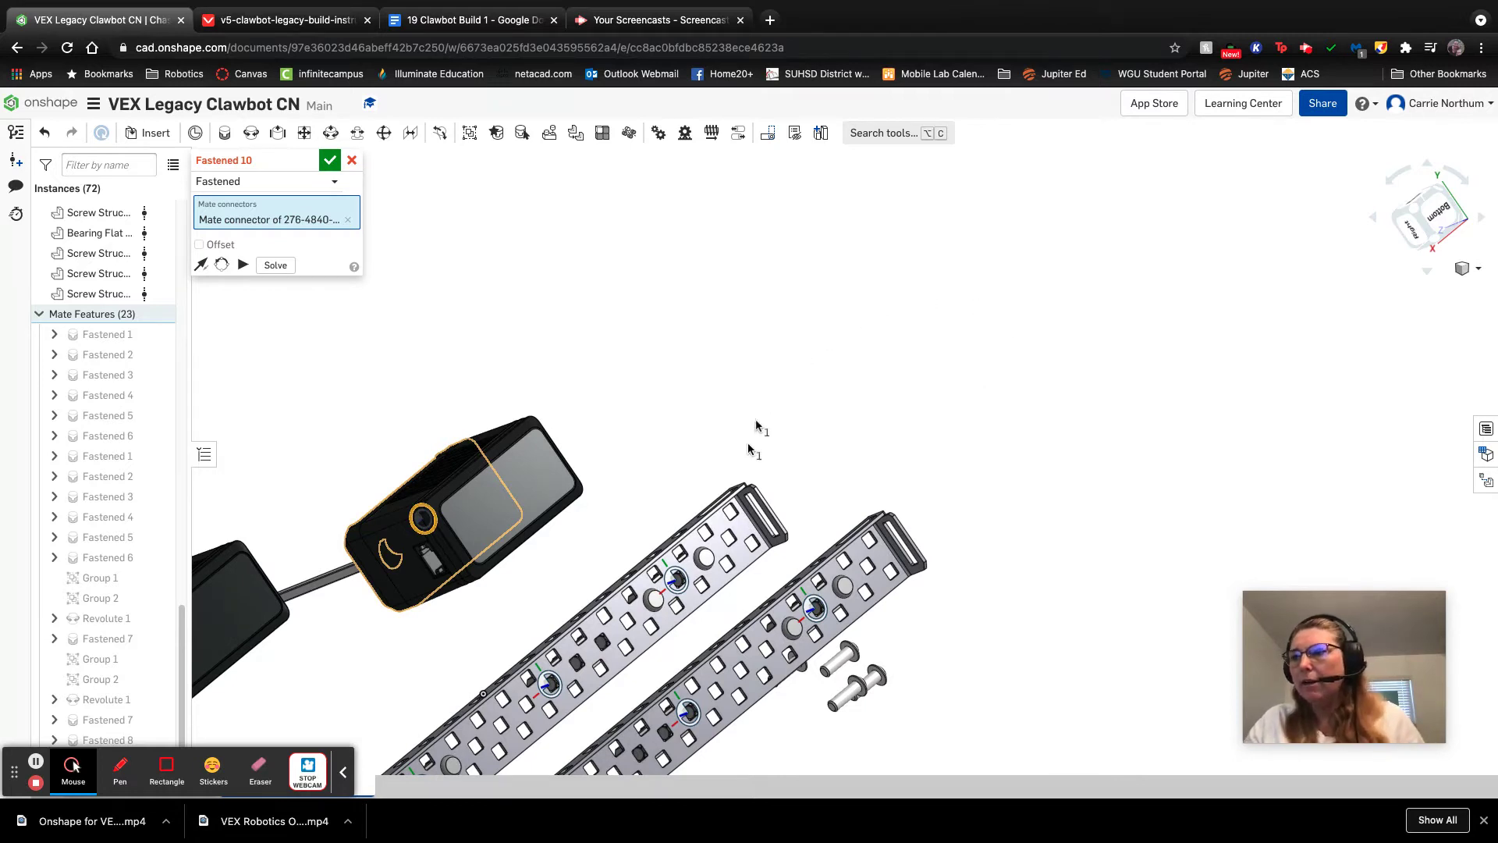
scroll(606, 644, up, 10)
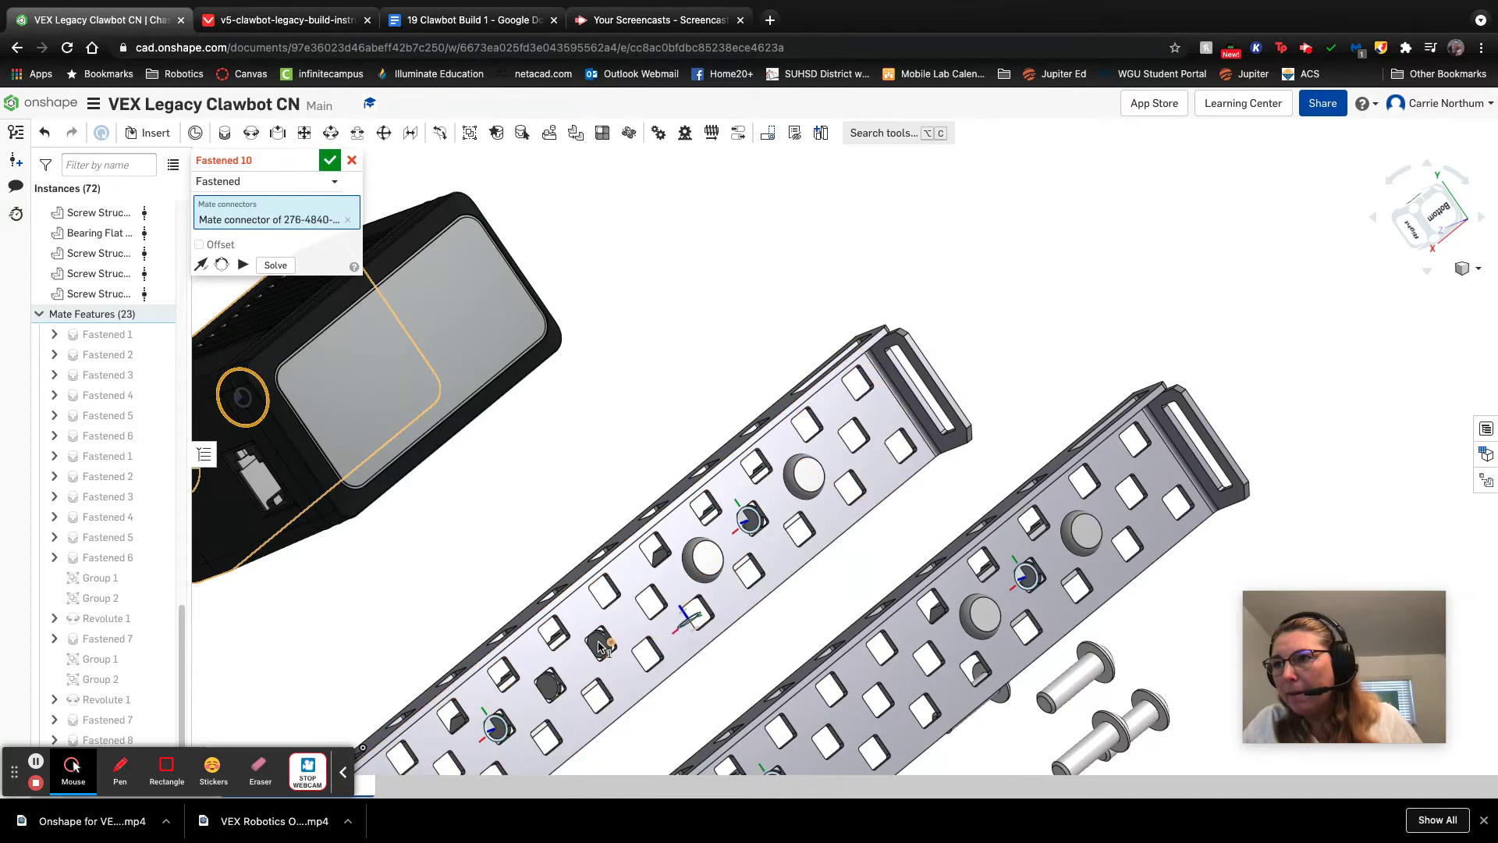
scroll(667, 605, up, 3)
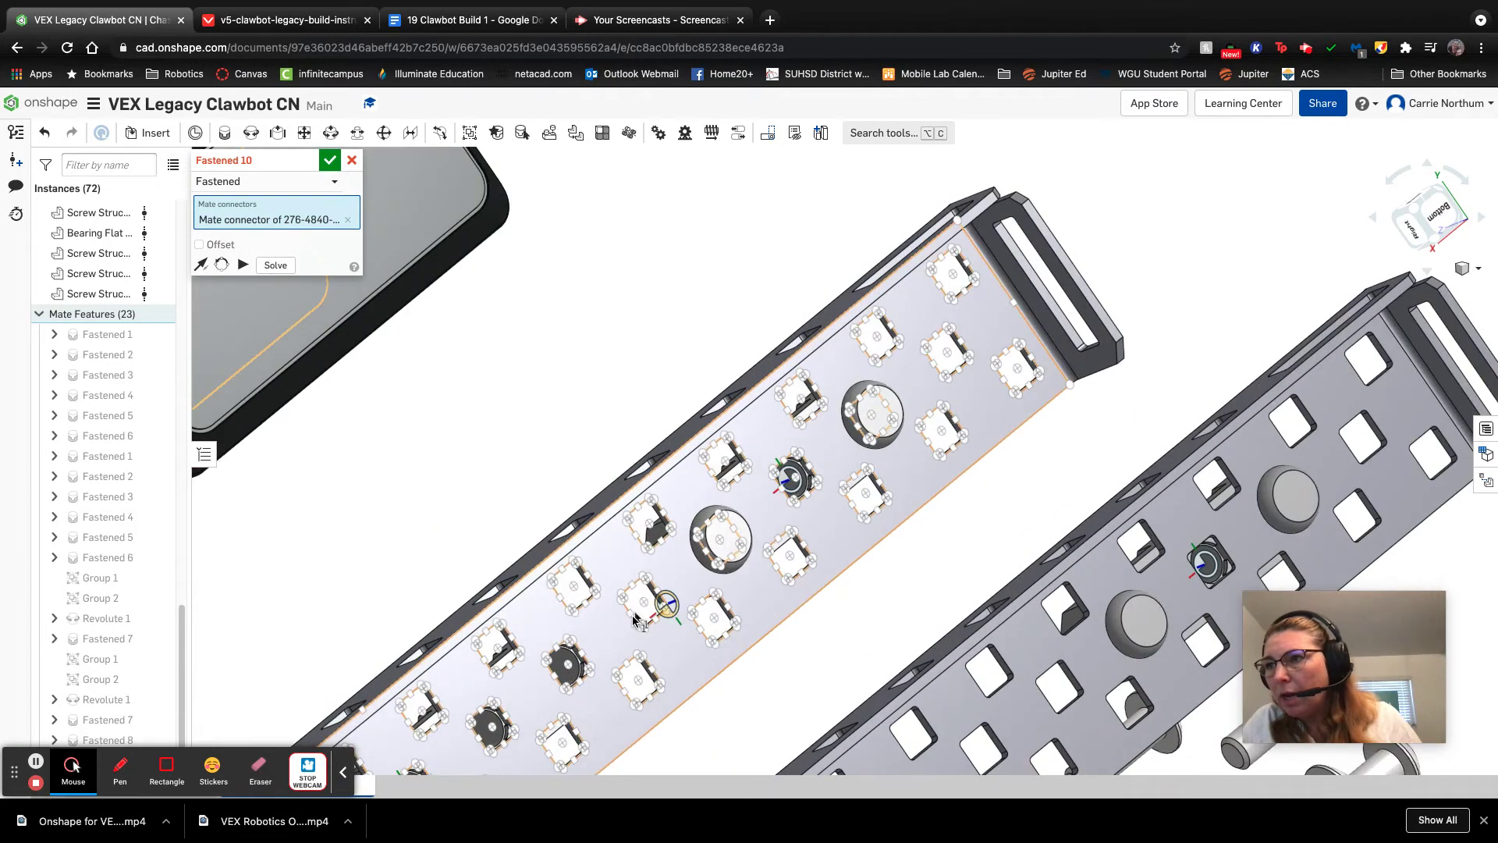
click(568, 663)
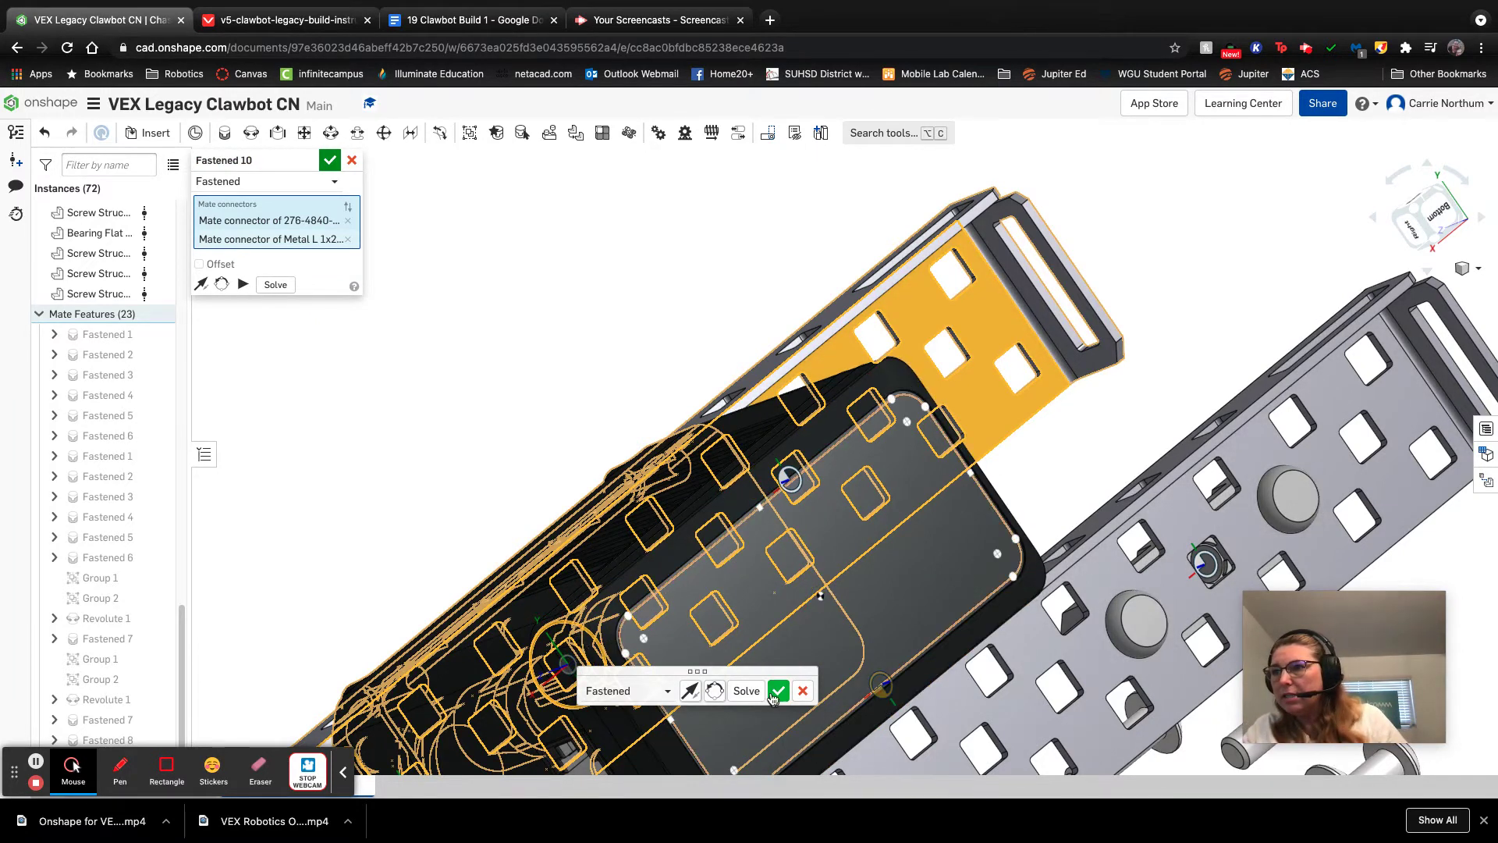
Step: Cycle the motor's secondary axis through a full turn until its body lies lengthwise along the rail, and accept the fastened mate
click(713, 691)
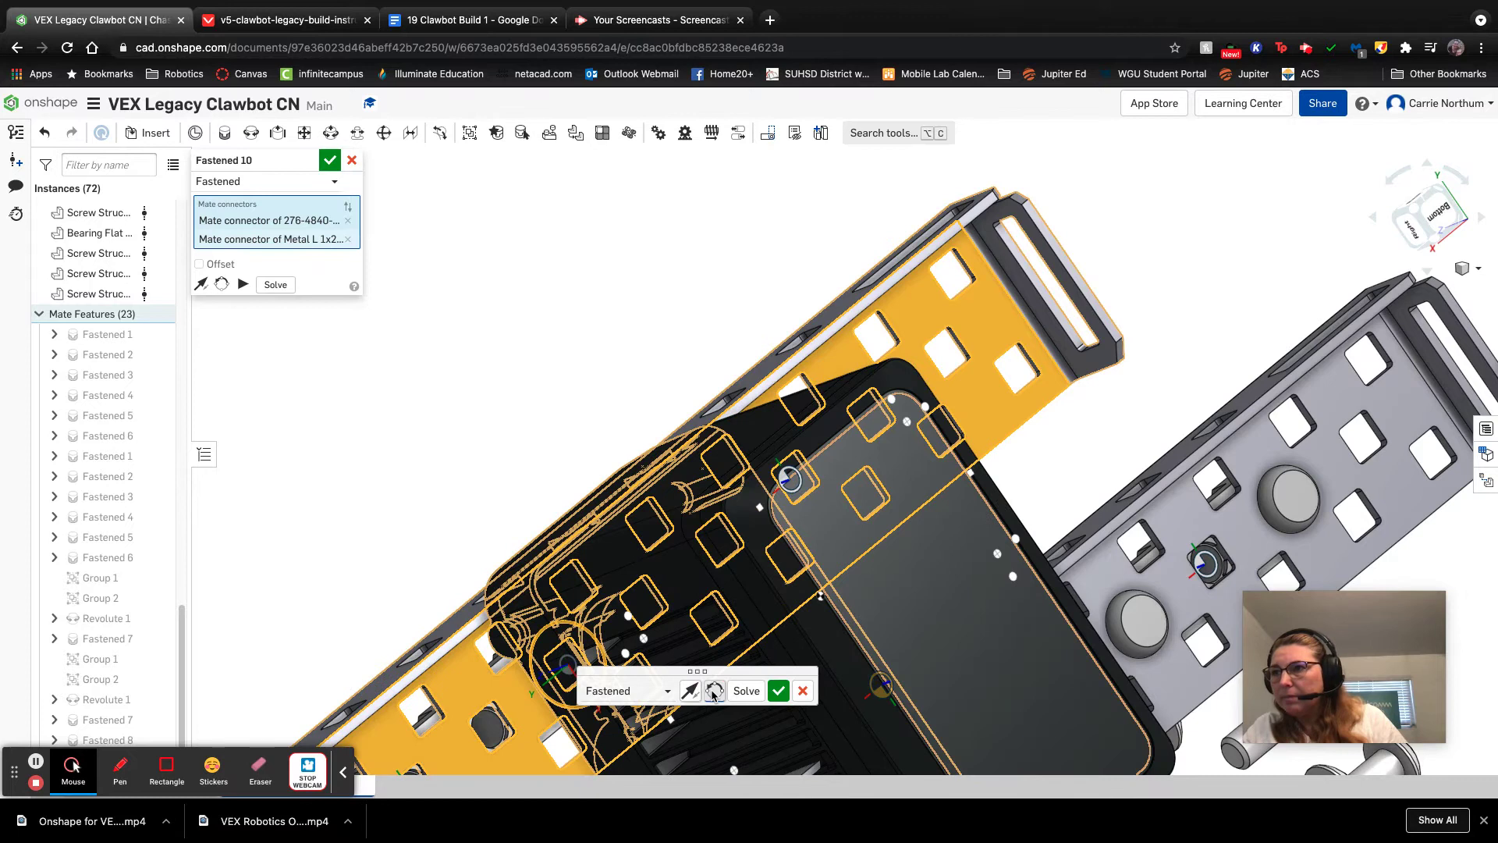
click(713, 692)
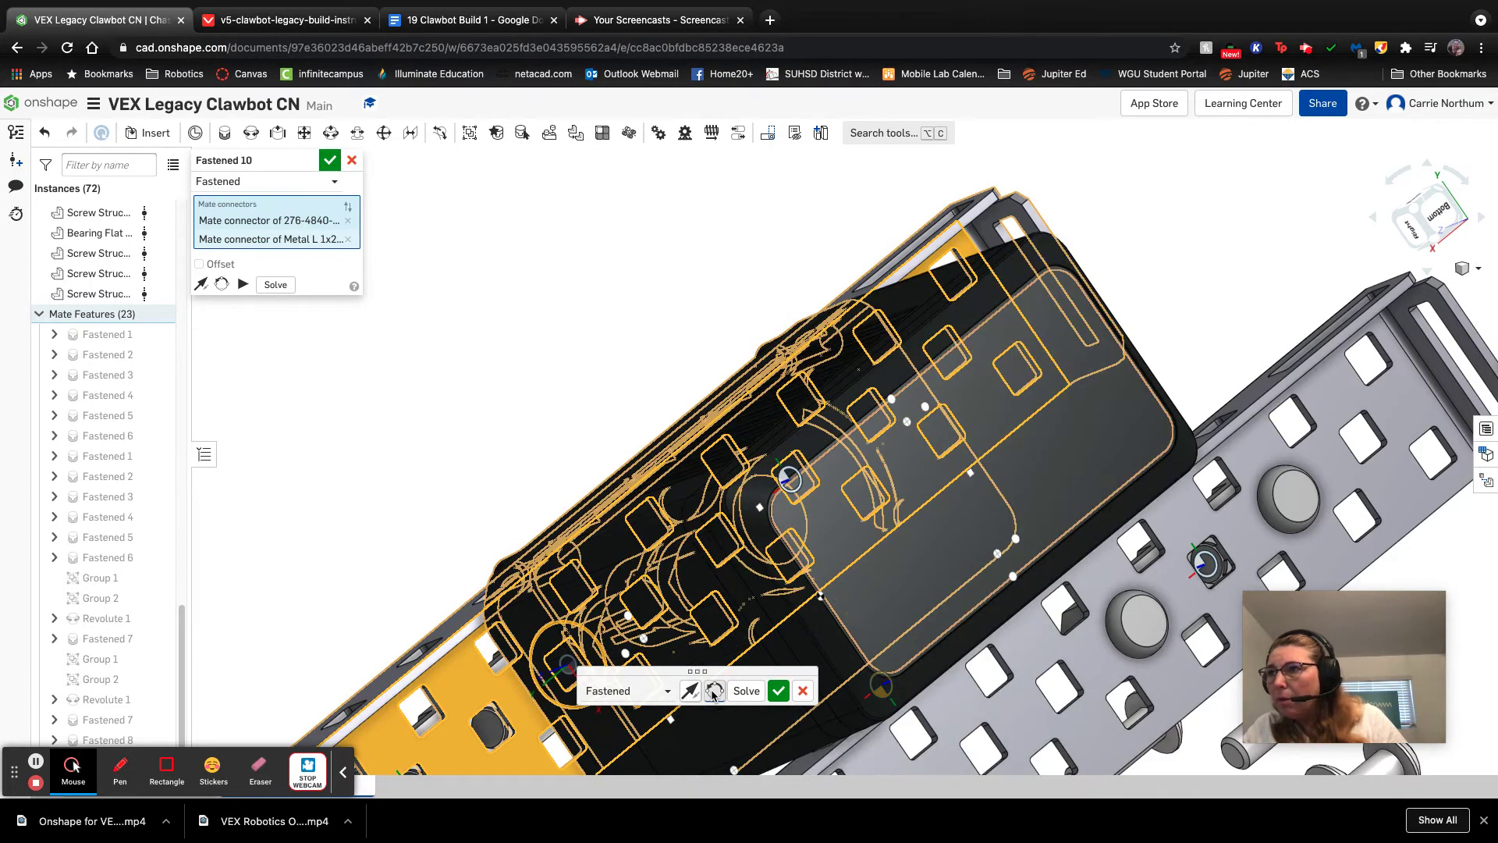
click(713, 692)
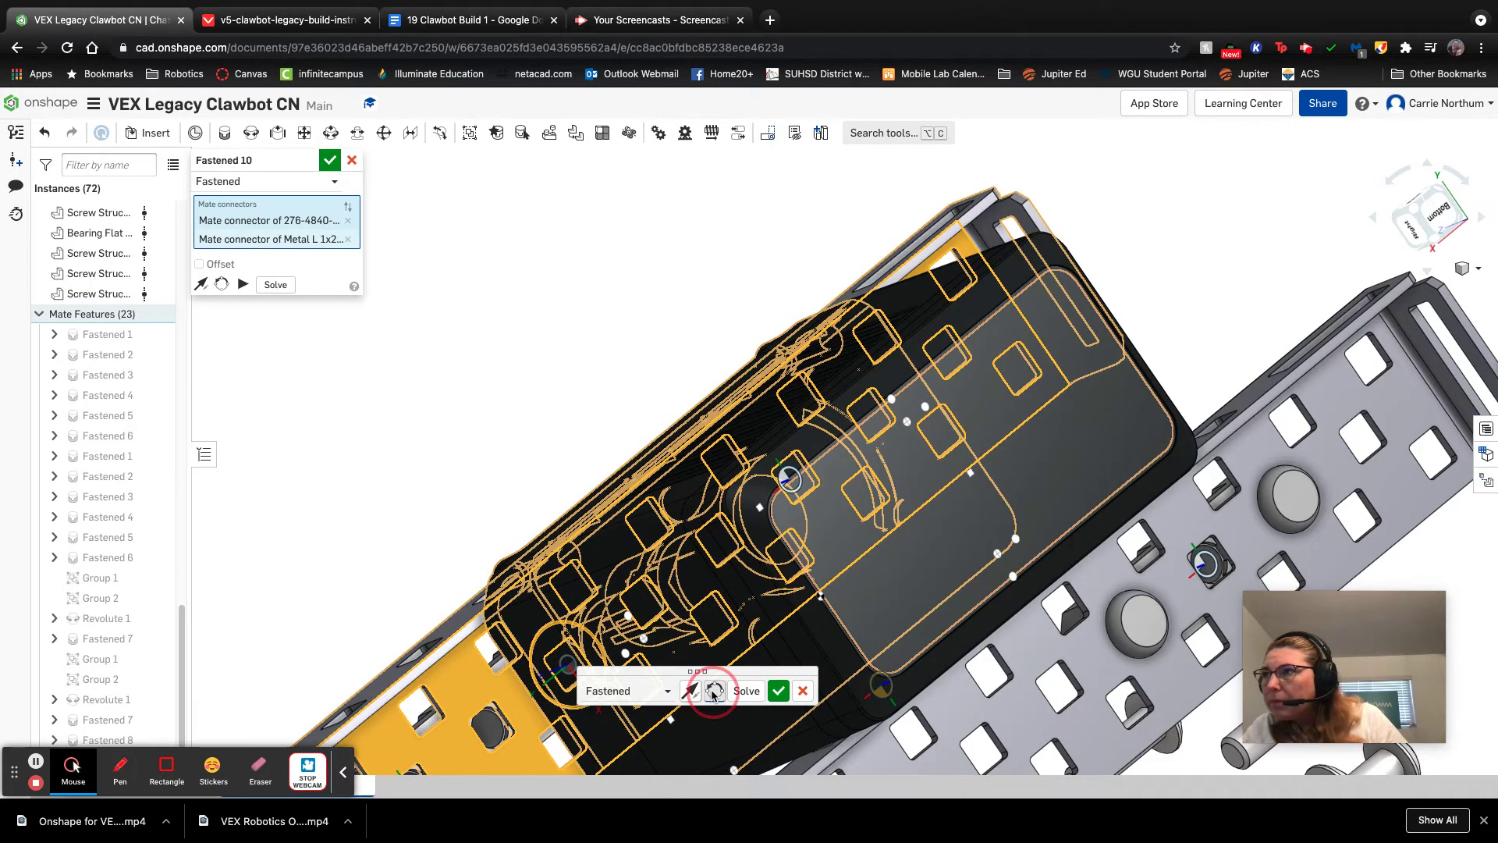
click(714, 691)
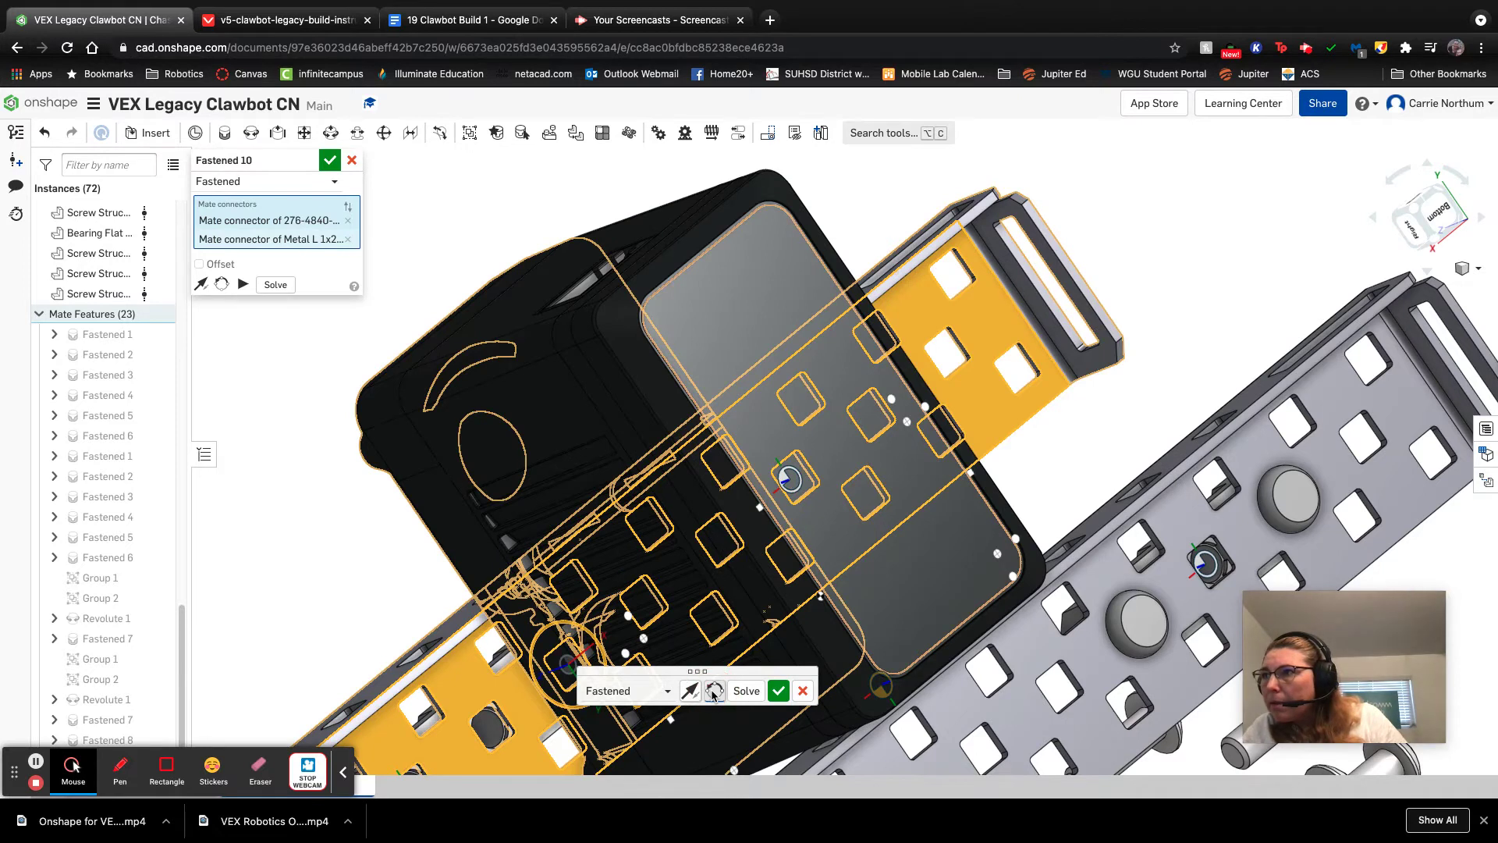
click(779, 690)
Step: Move the rail without a motor to the opposite side of the motorised rail, clear of the mounted motor
scroll(790, 607, down, 3)
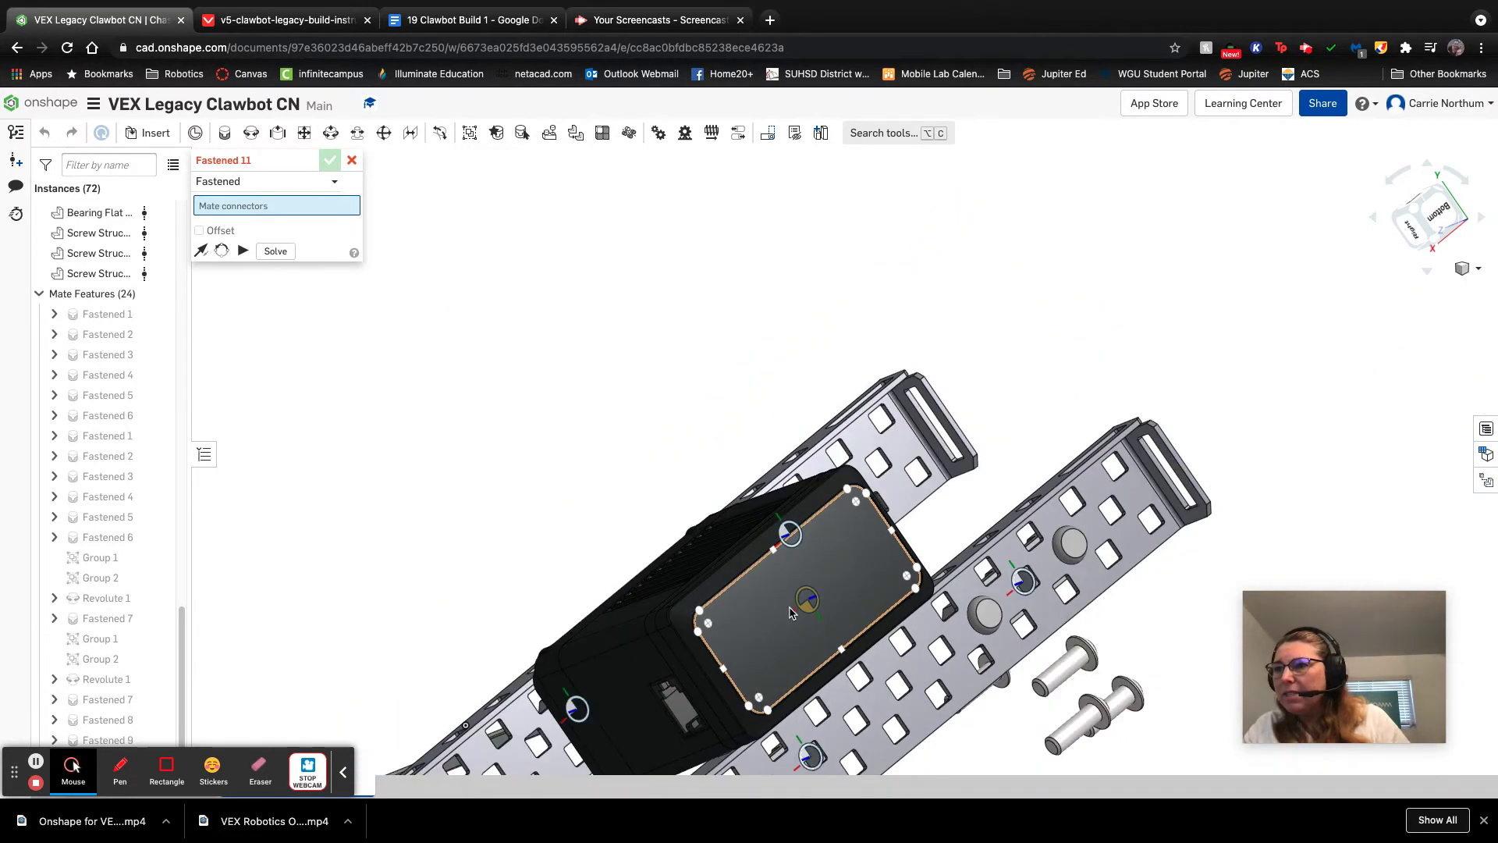
click(1473, 278)
click(1430, 292)
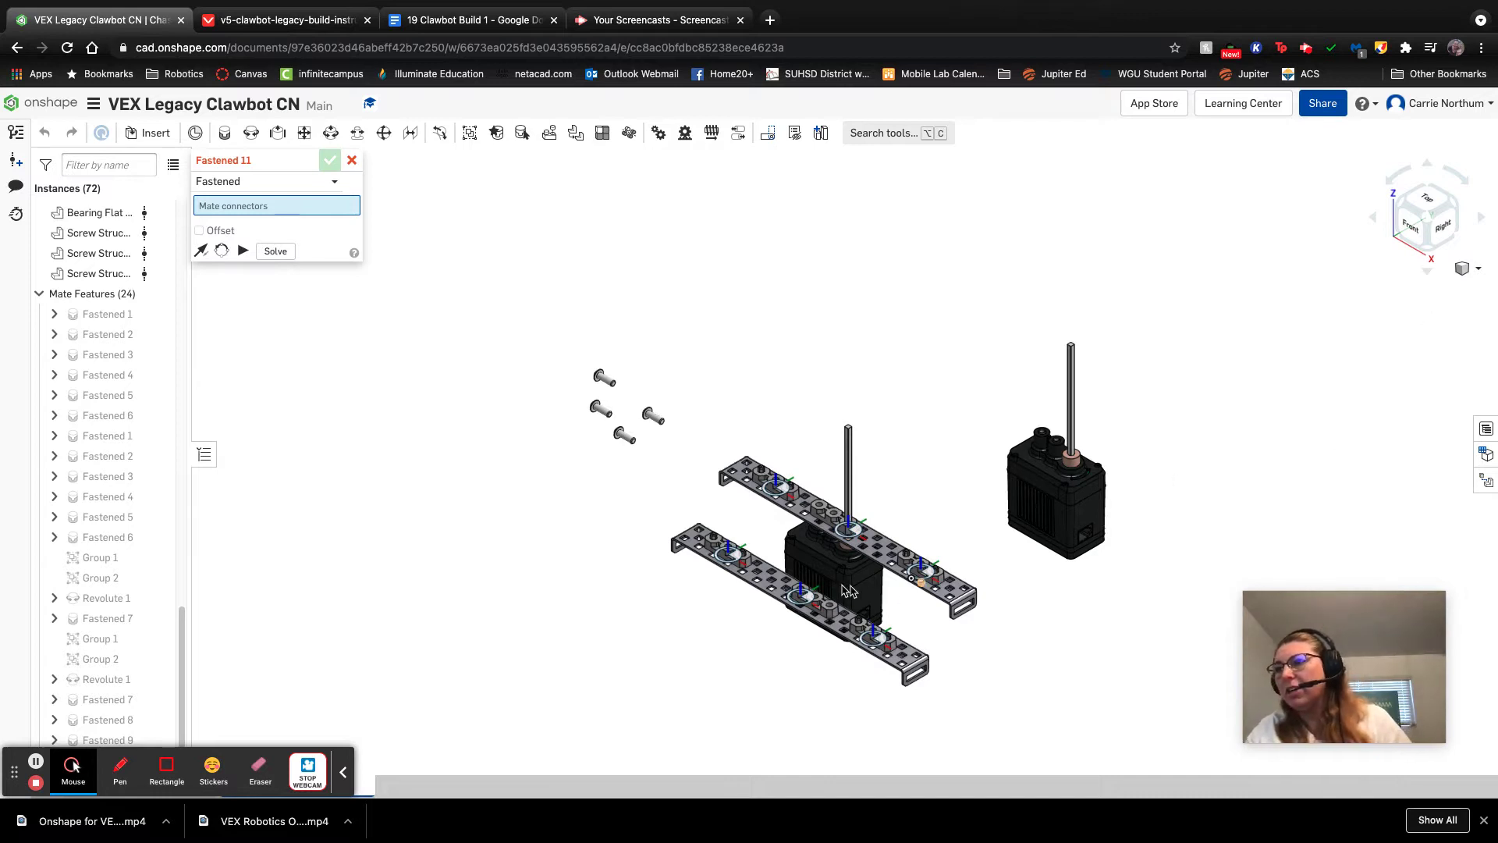
drag(763, 584, 840, 368)
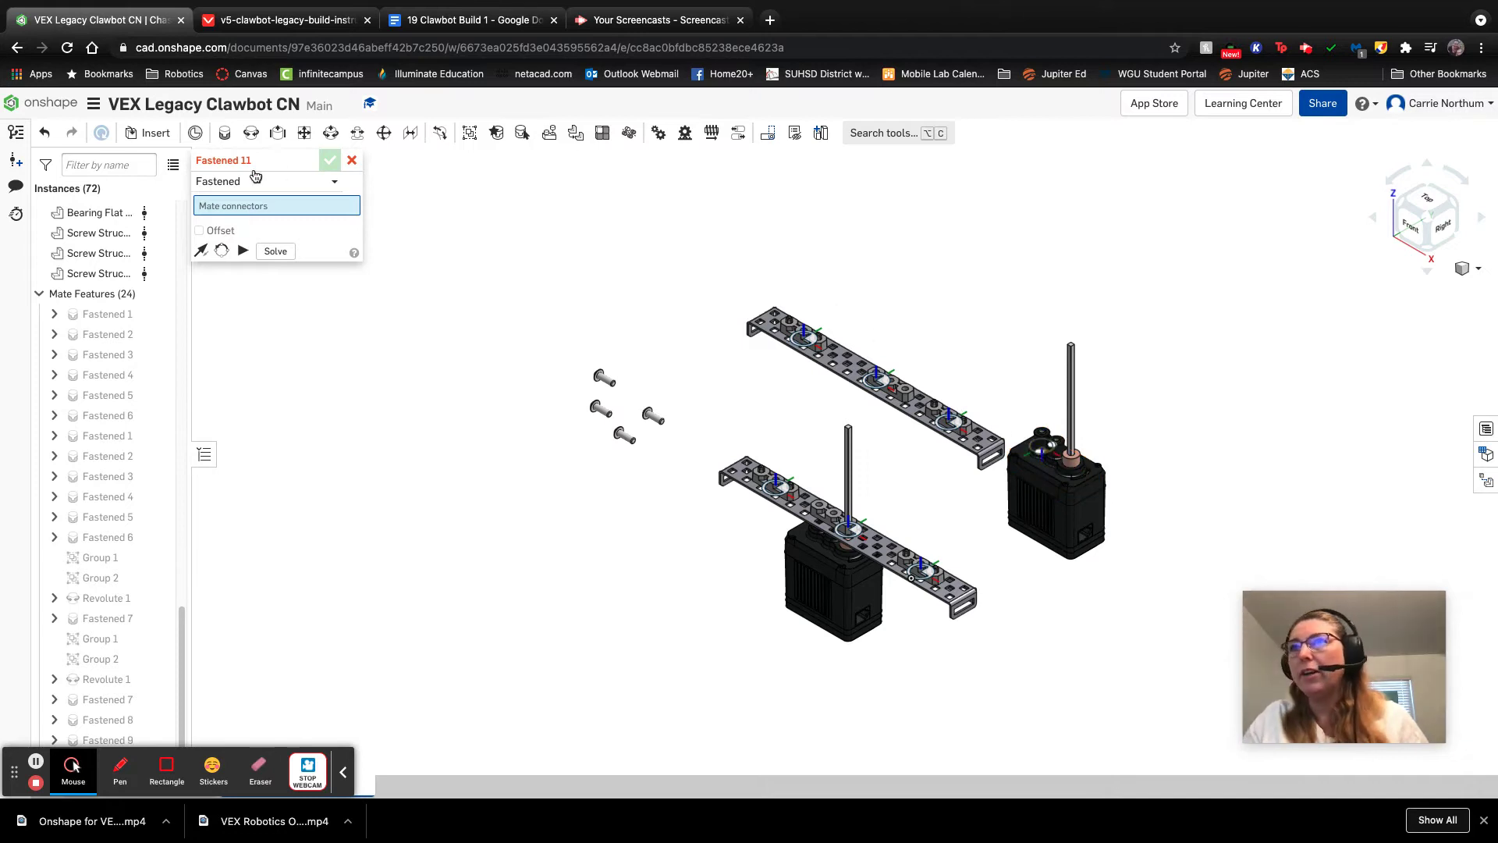
Step: Fasten the second motor's boss farthest from its shaft to the other rail's underside hole at the central bearing flat's unmated end, turned 180° lengthwise
scroll(1067, 440, up, 5)
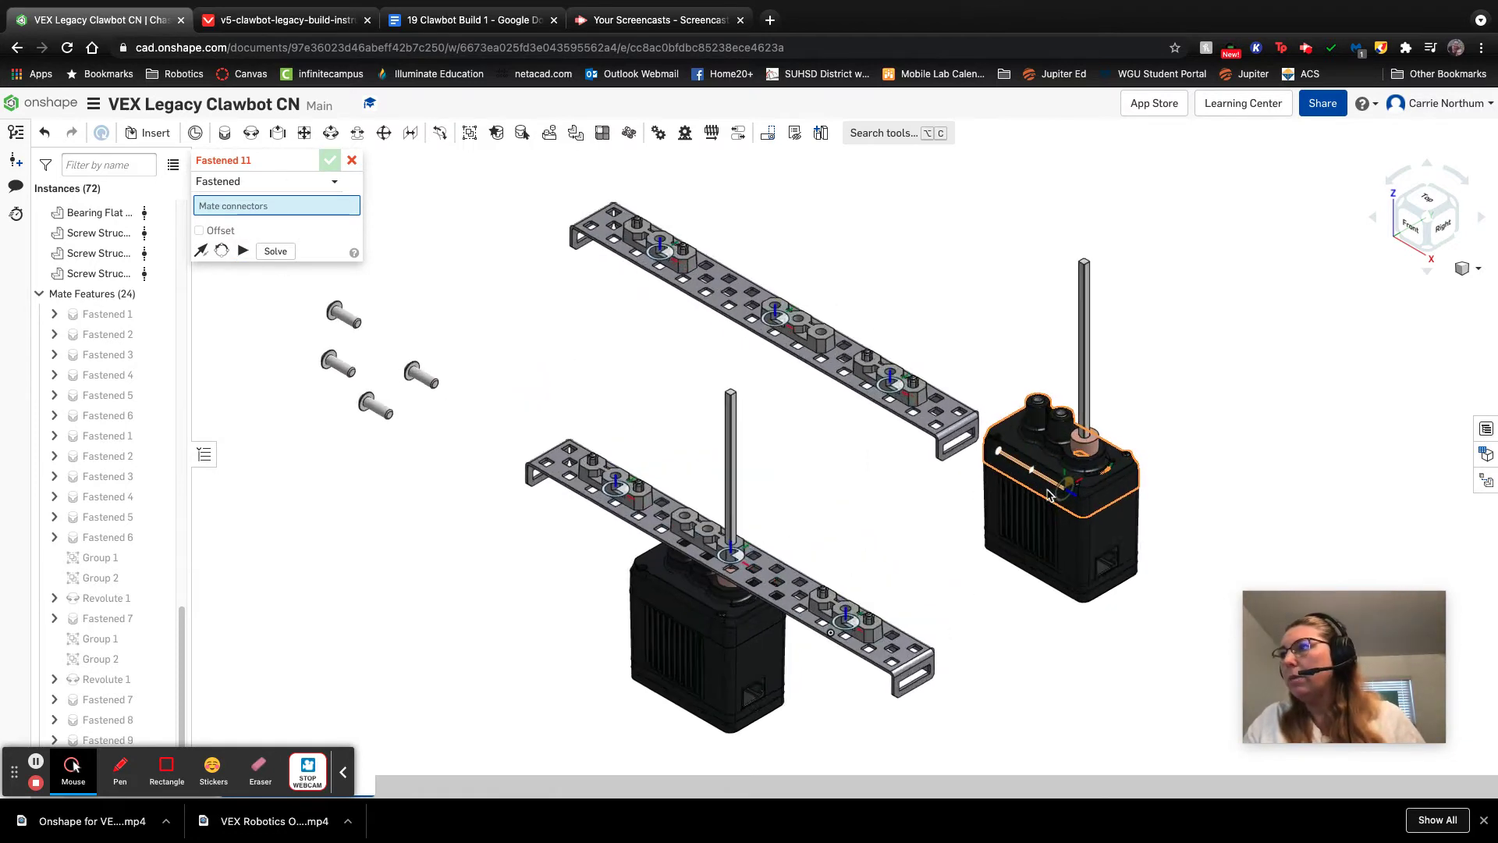
scroll(1045, 352, up, 3)
right_drag(1032, 363, 1030, 416)
scroll(1083, 411, up, 5)
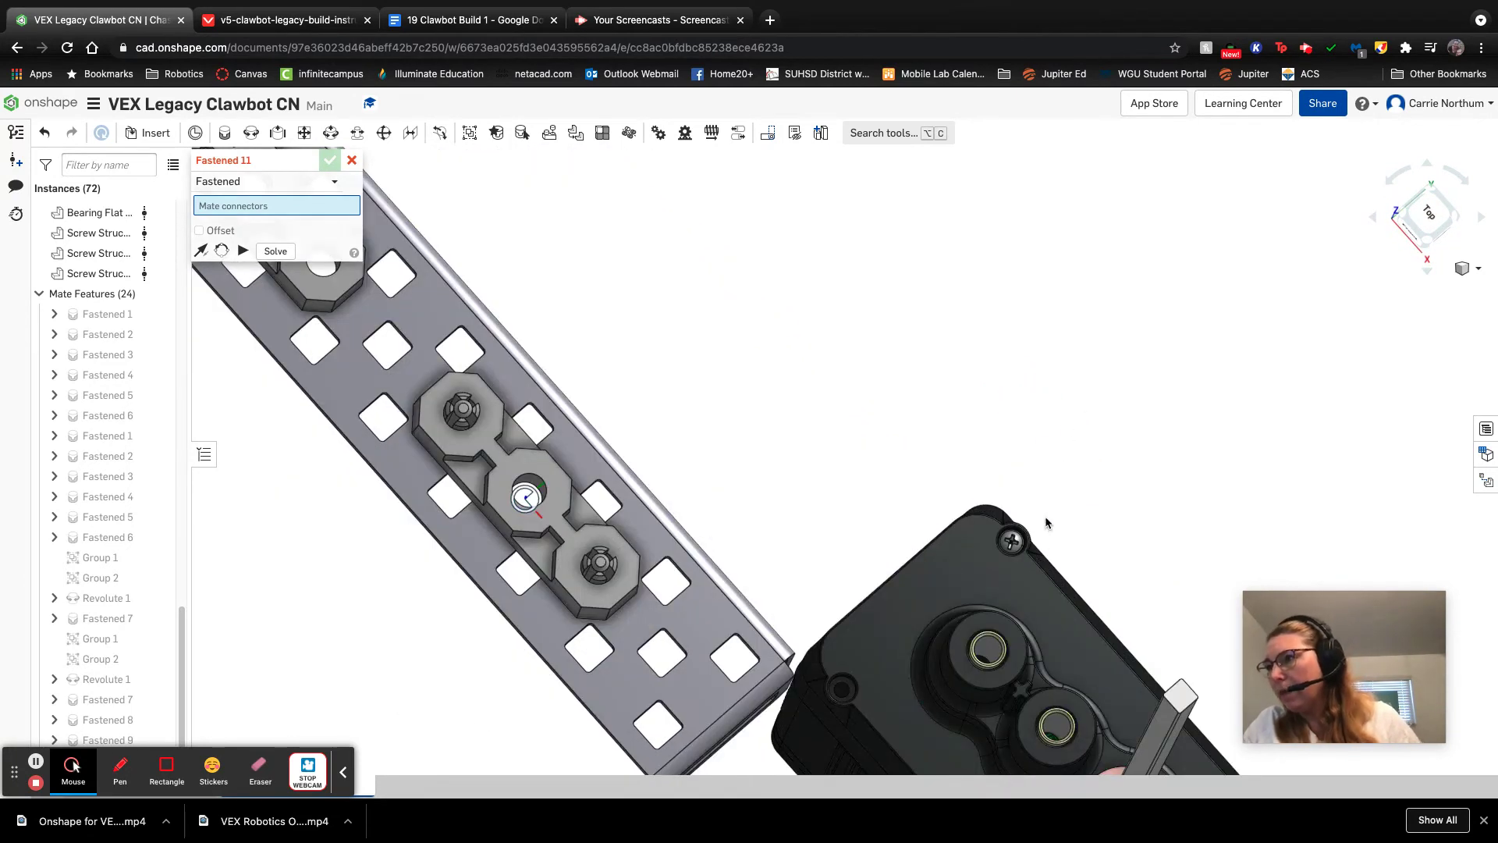
scroll(1051, 509, up, 3)
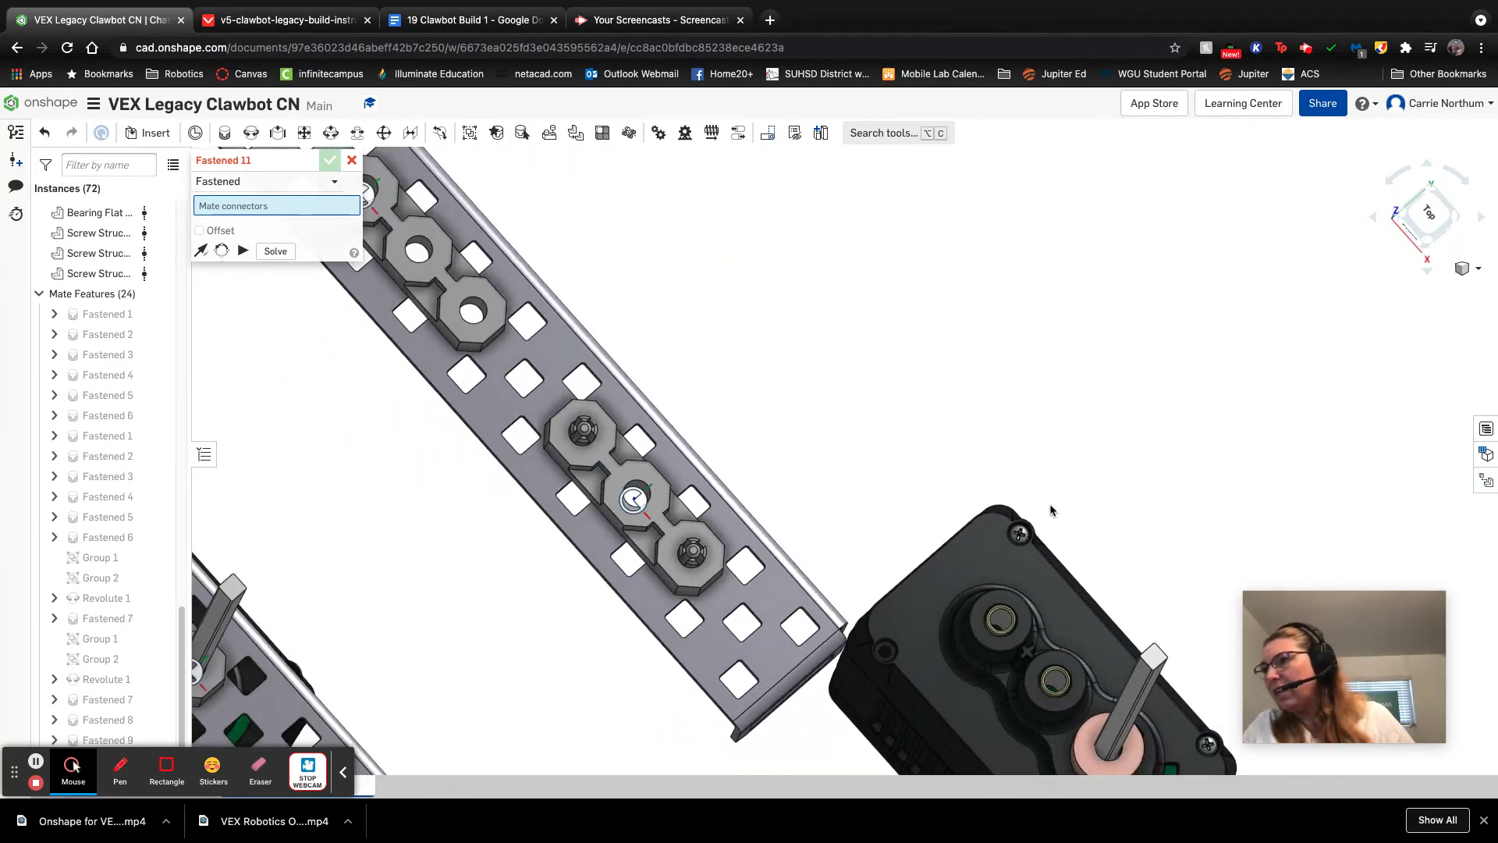
click(994, 644)
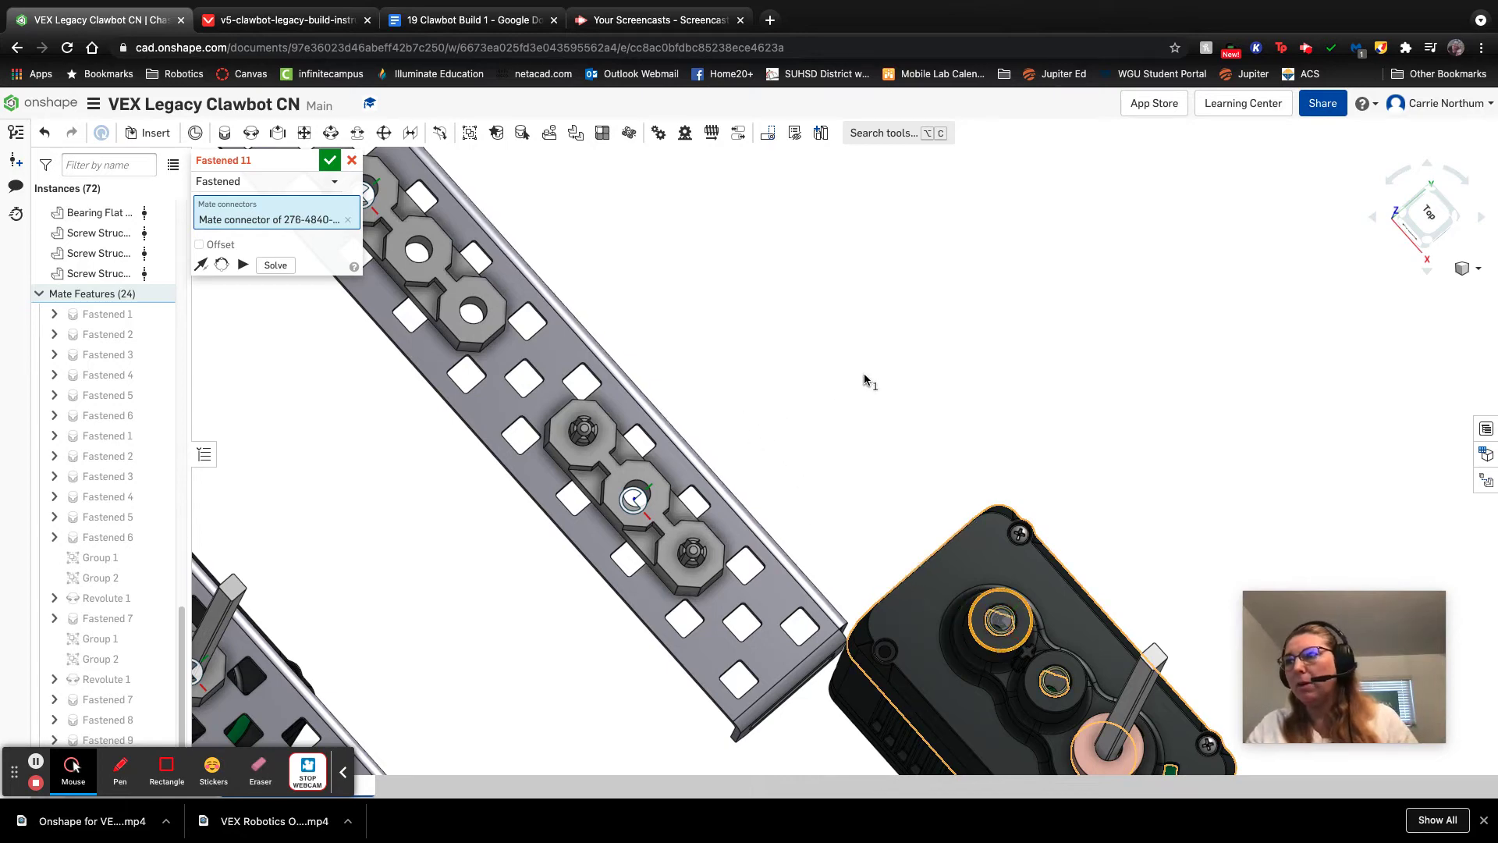
right_drag(935, 368, 704, 432)
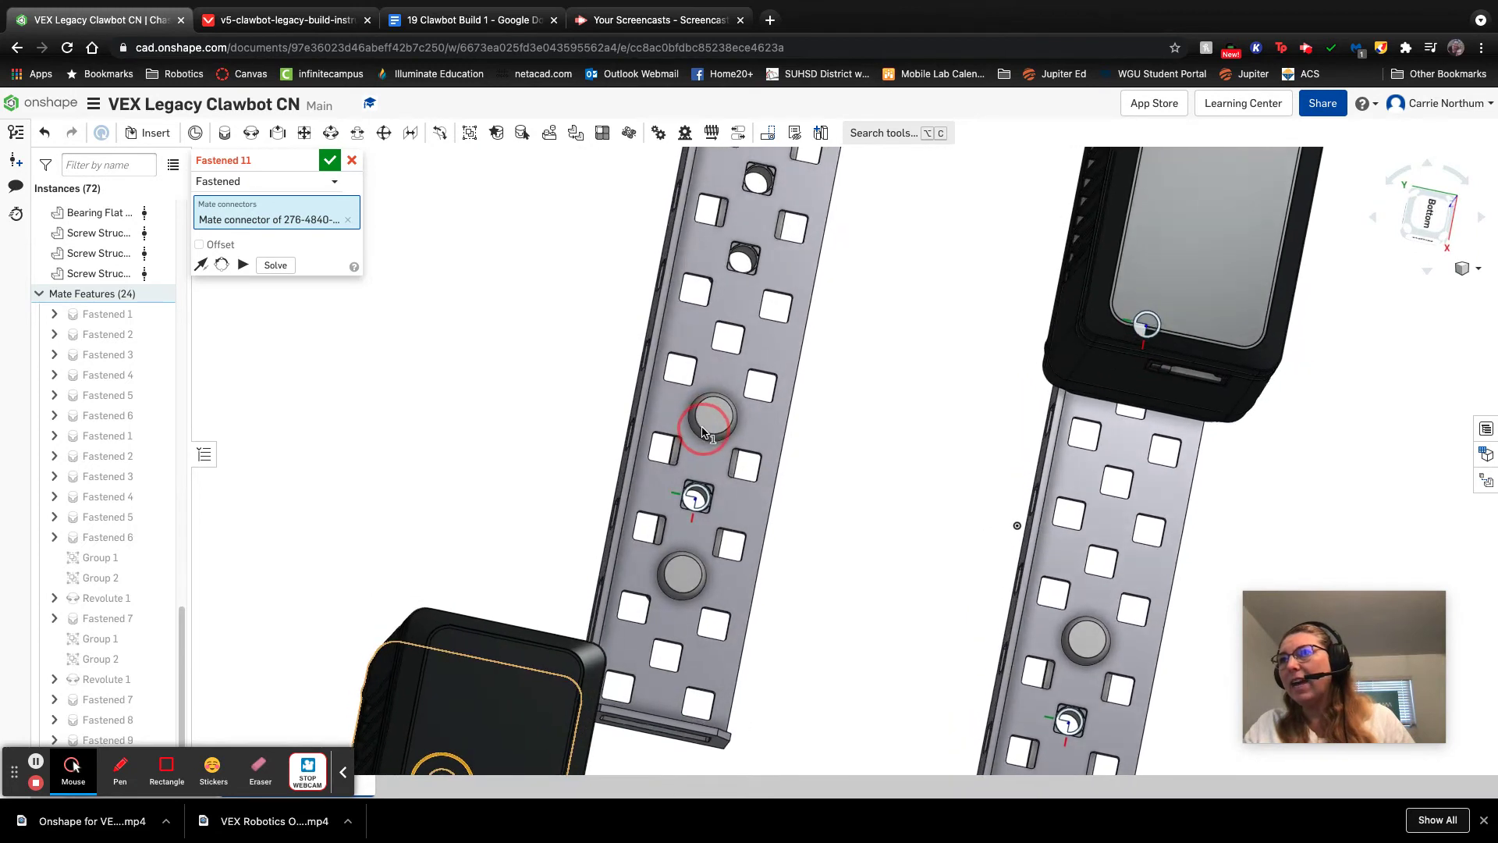
click(741, 264)
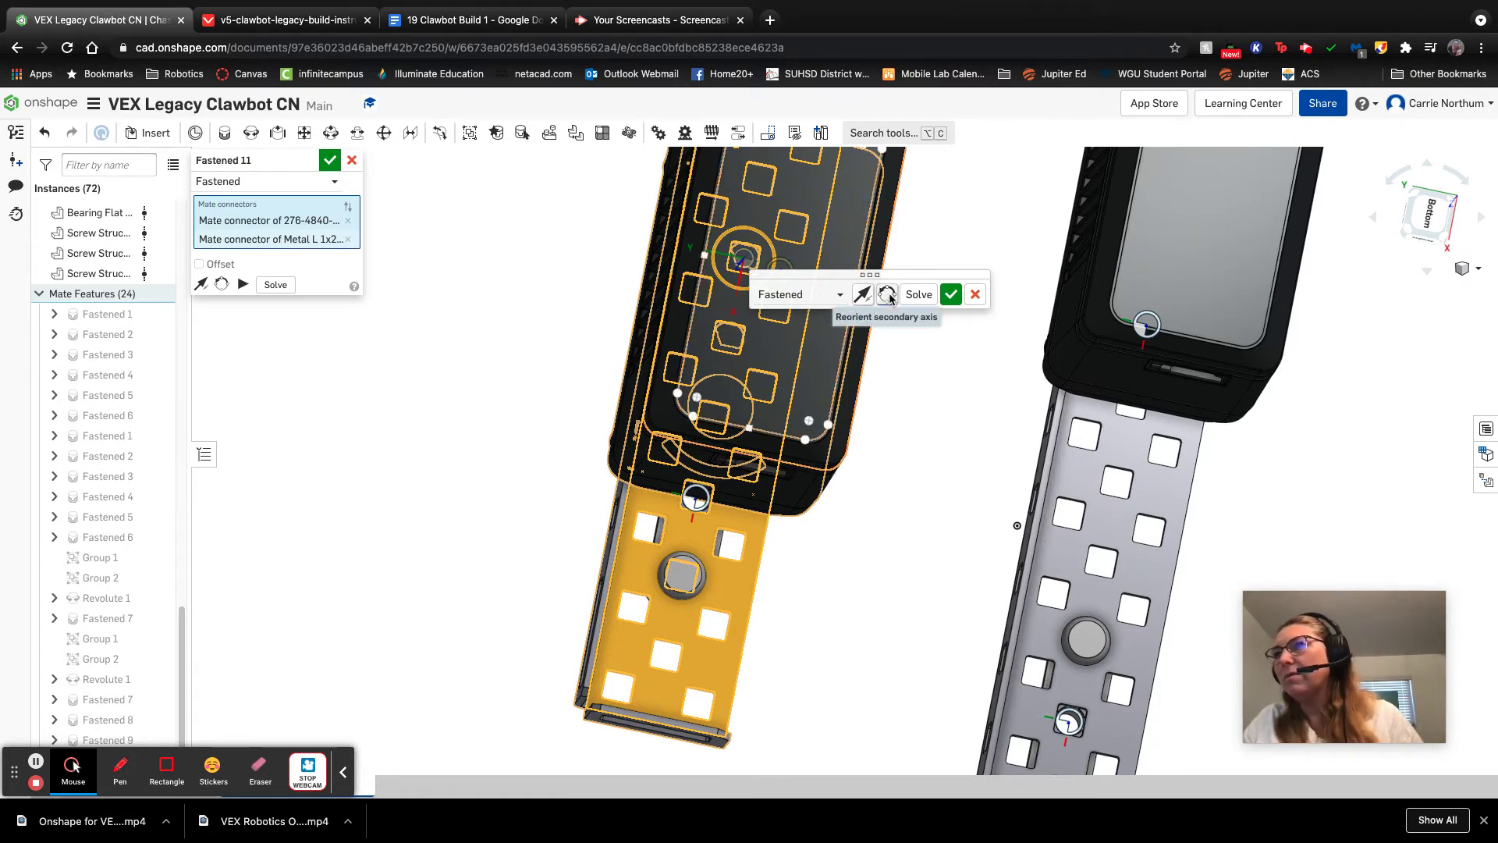
click(888, 295)
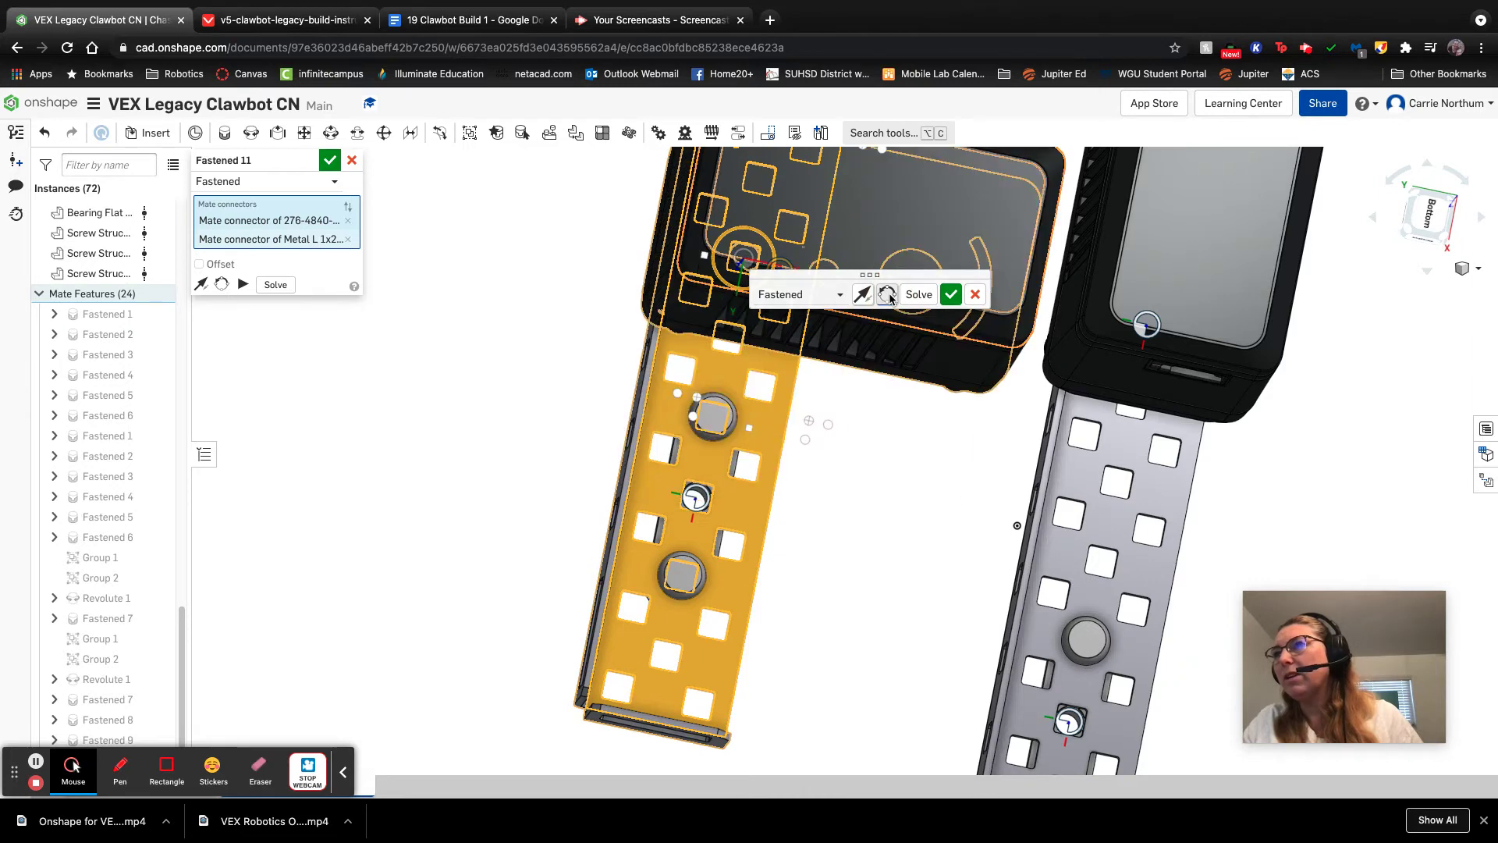
click(951, 297)
Step: Move one loose structural screw away from the other three to beside the end of the nearer motorised rail
click(1477, 271)
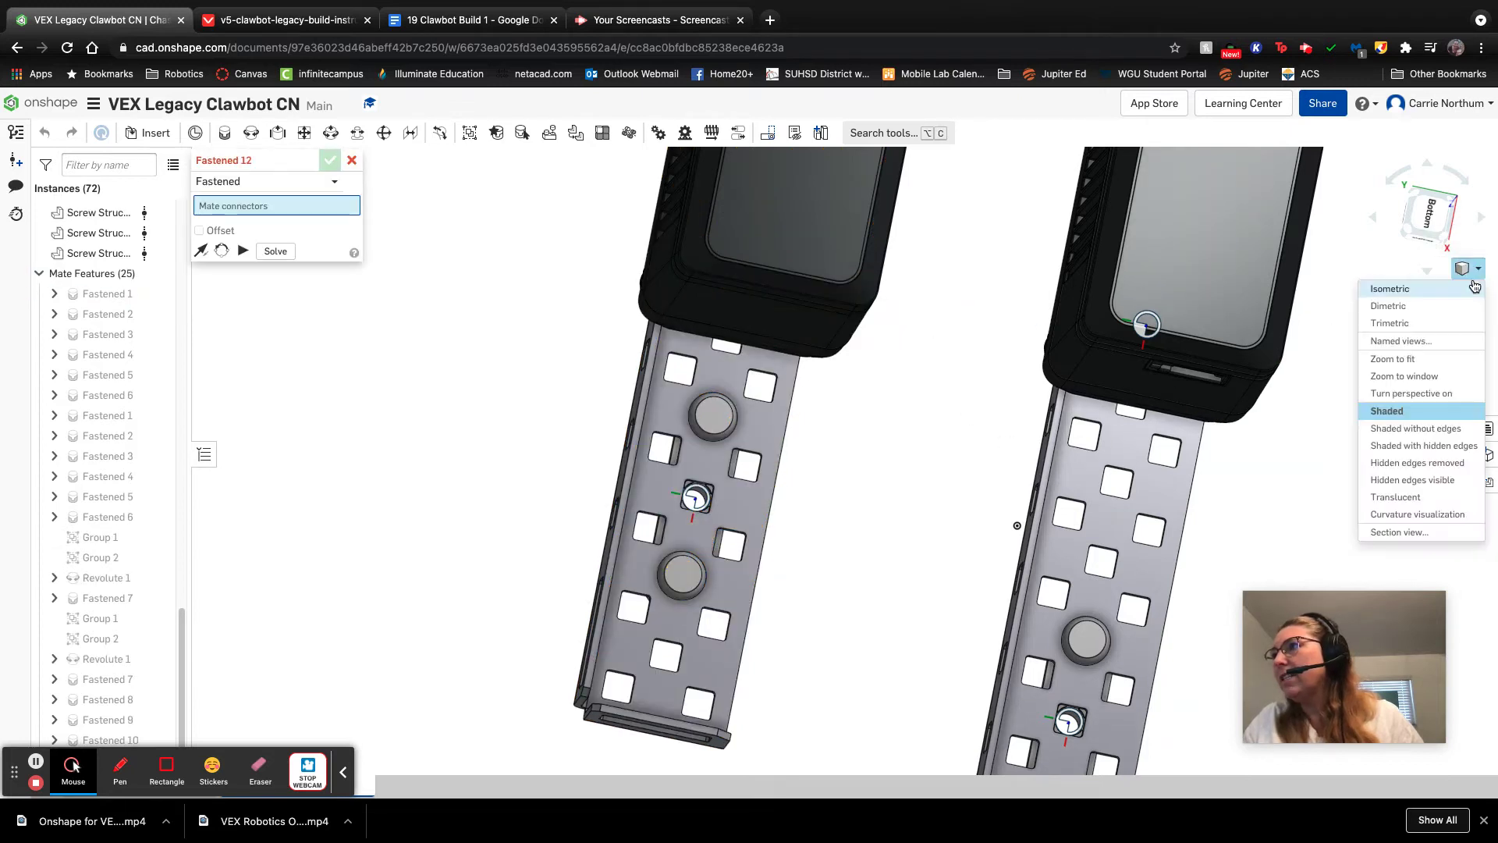
click(1419, 290)
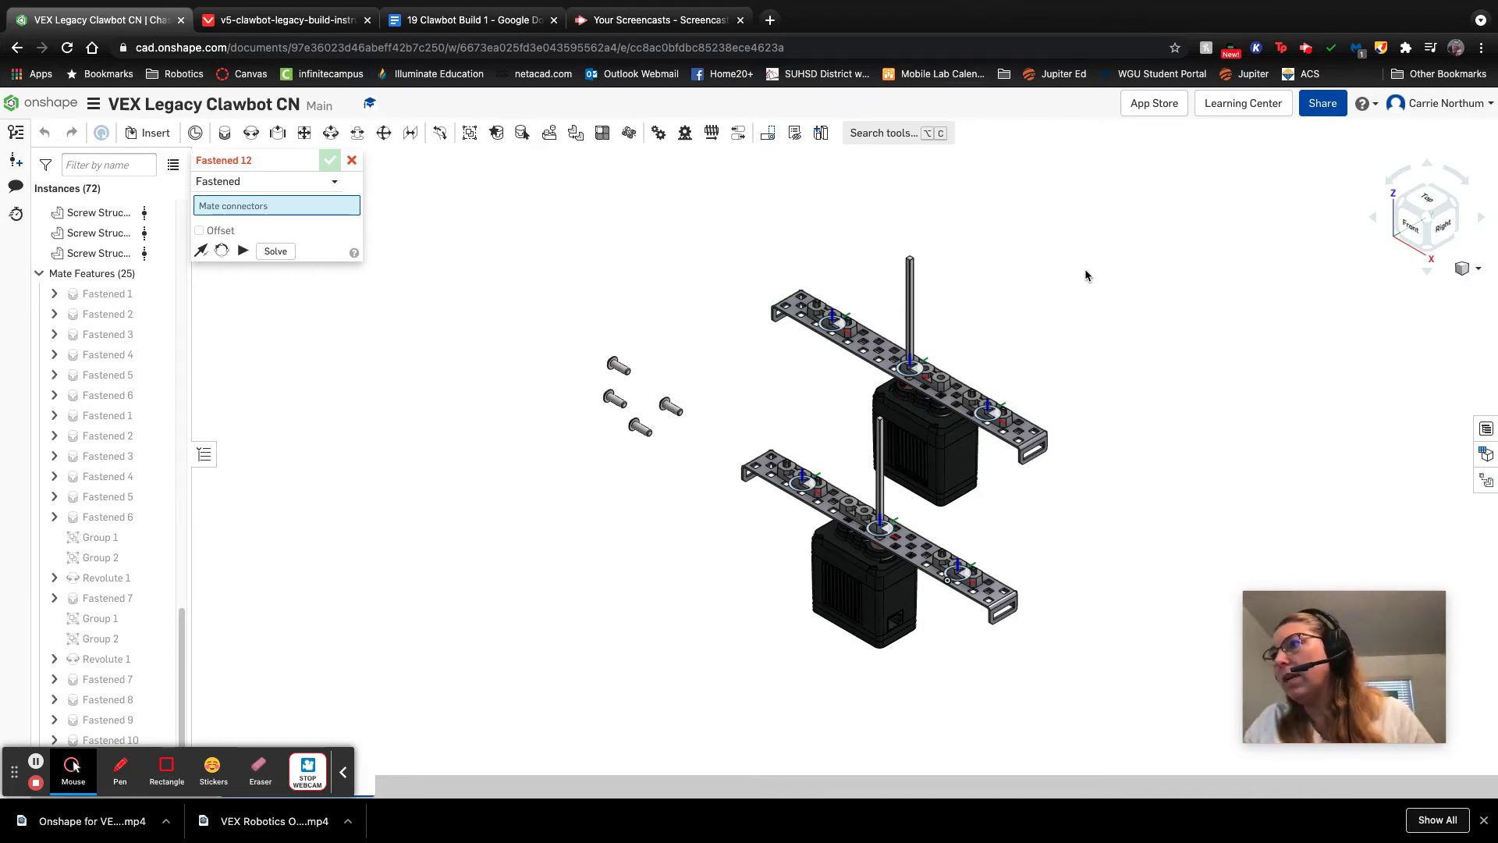
right_drag(1085, 274, 1083, 338)
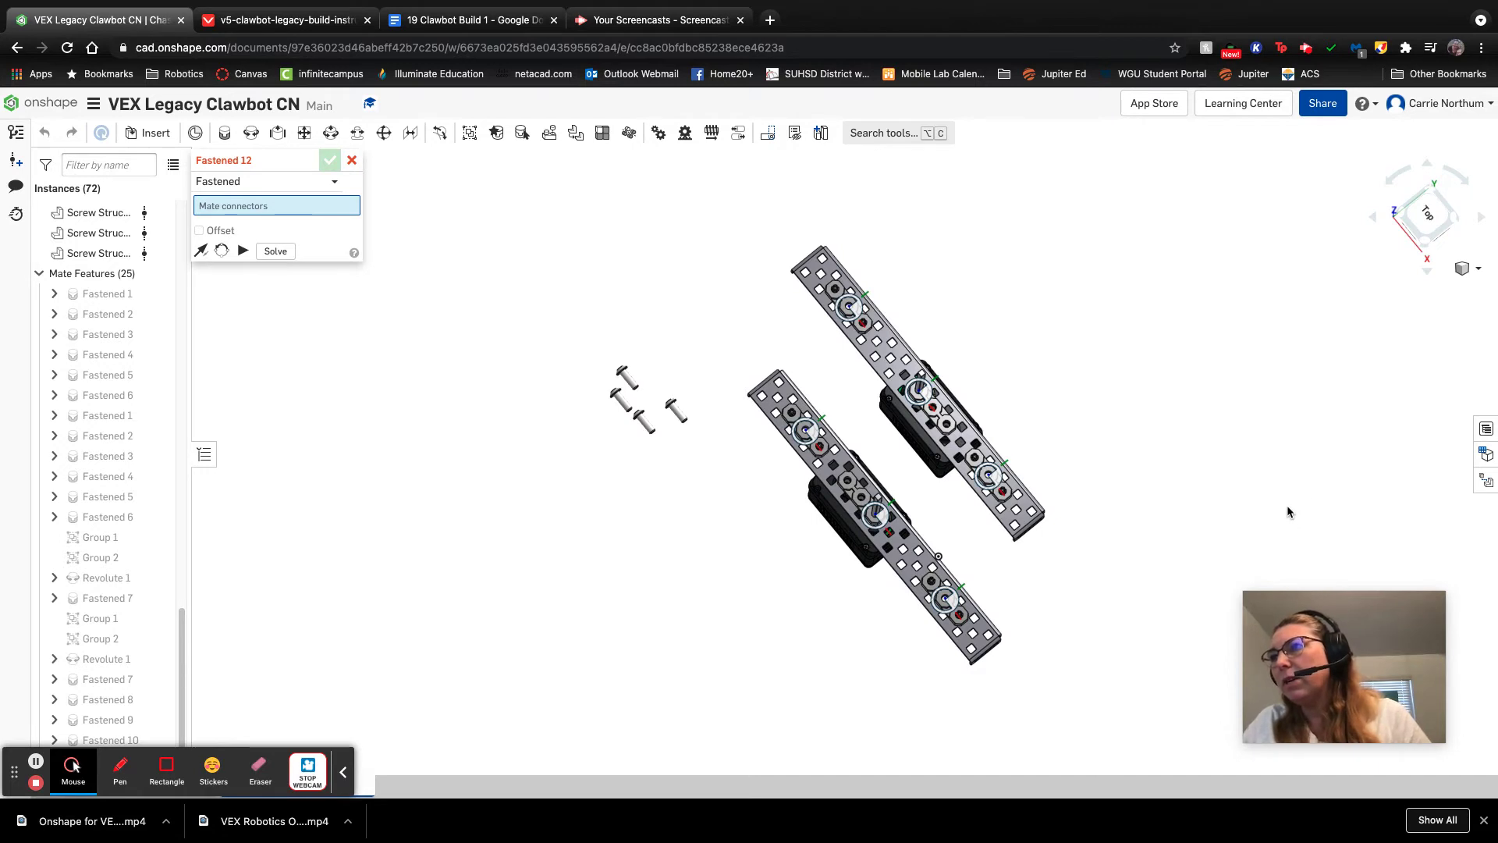
right_drag(718, 494, 686, 429)
drag(733, 449, 770, 470)
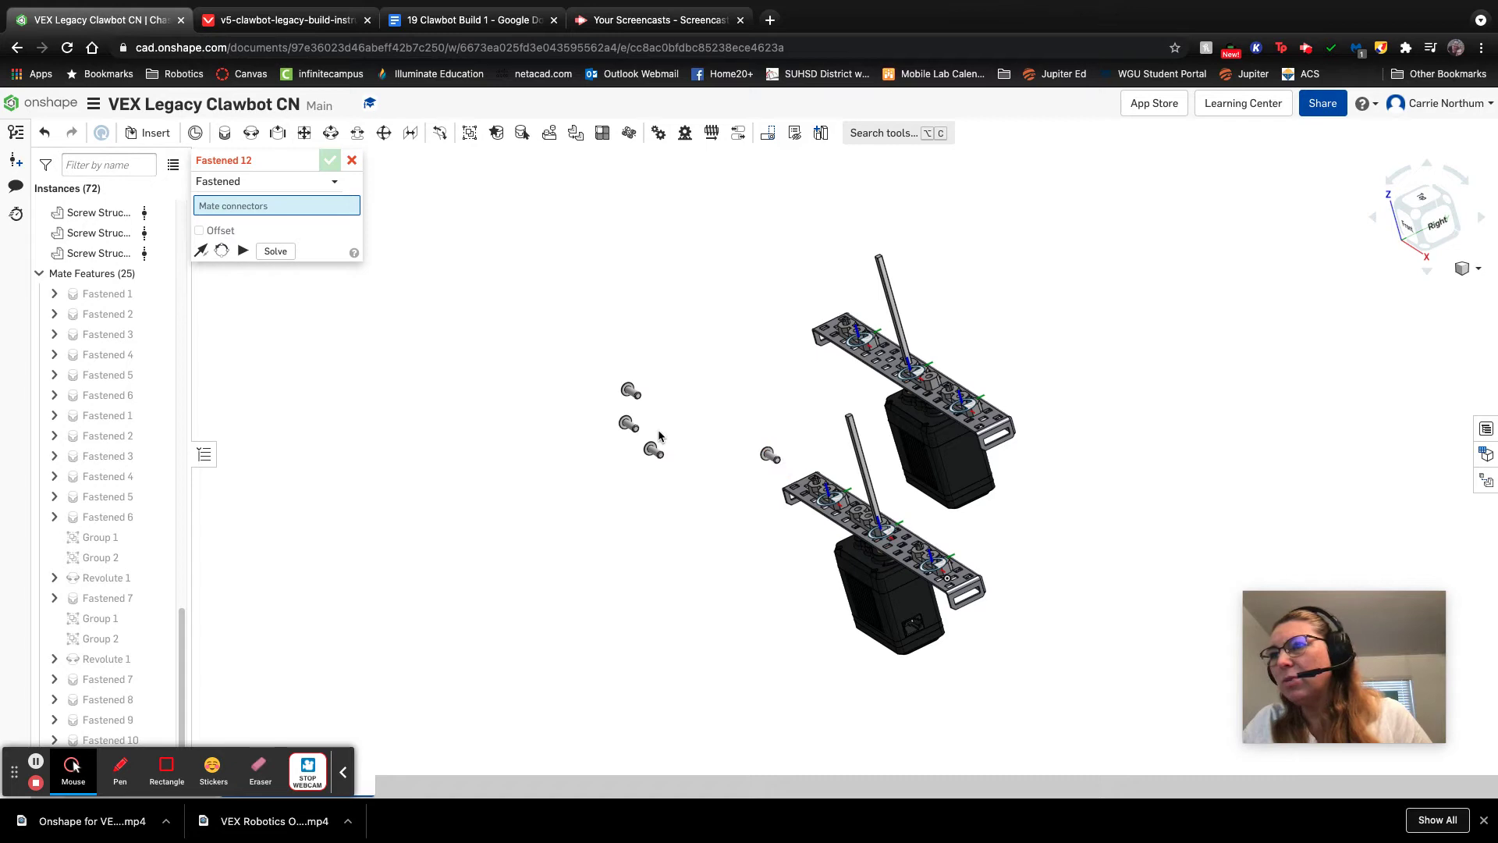
Step: Move the three remaining loose screws so two sit beside the nearer motorised rail and two beside the farther one
drag(655, 451, 800, 458)
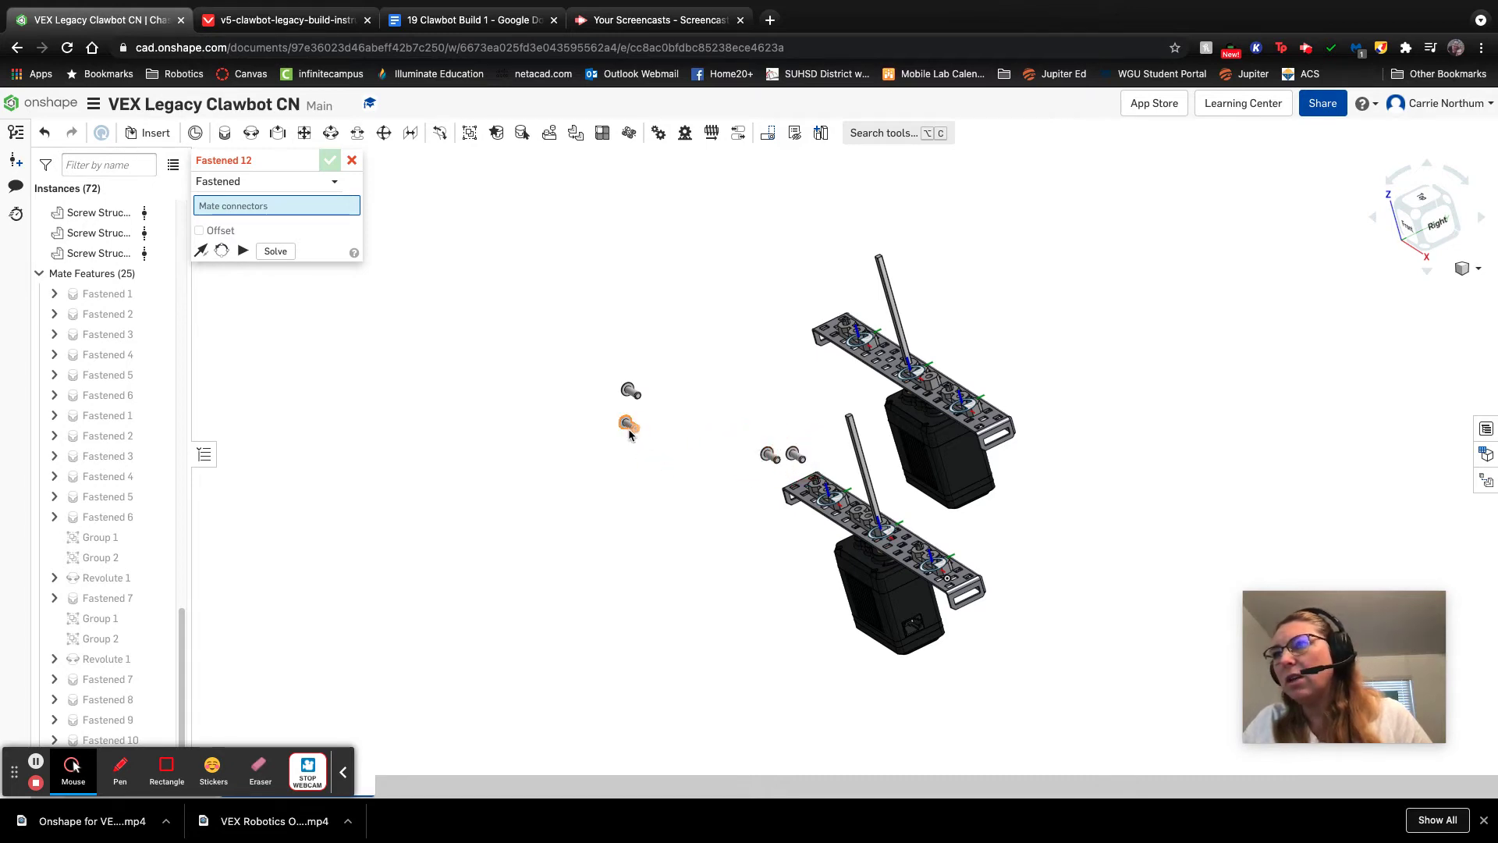
drag(636, 430, 977, 370)
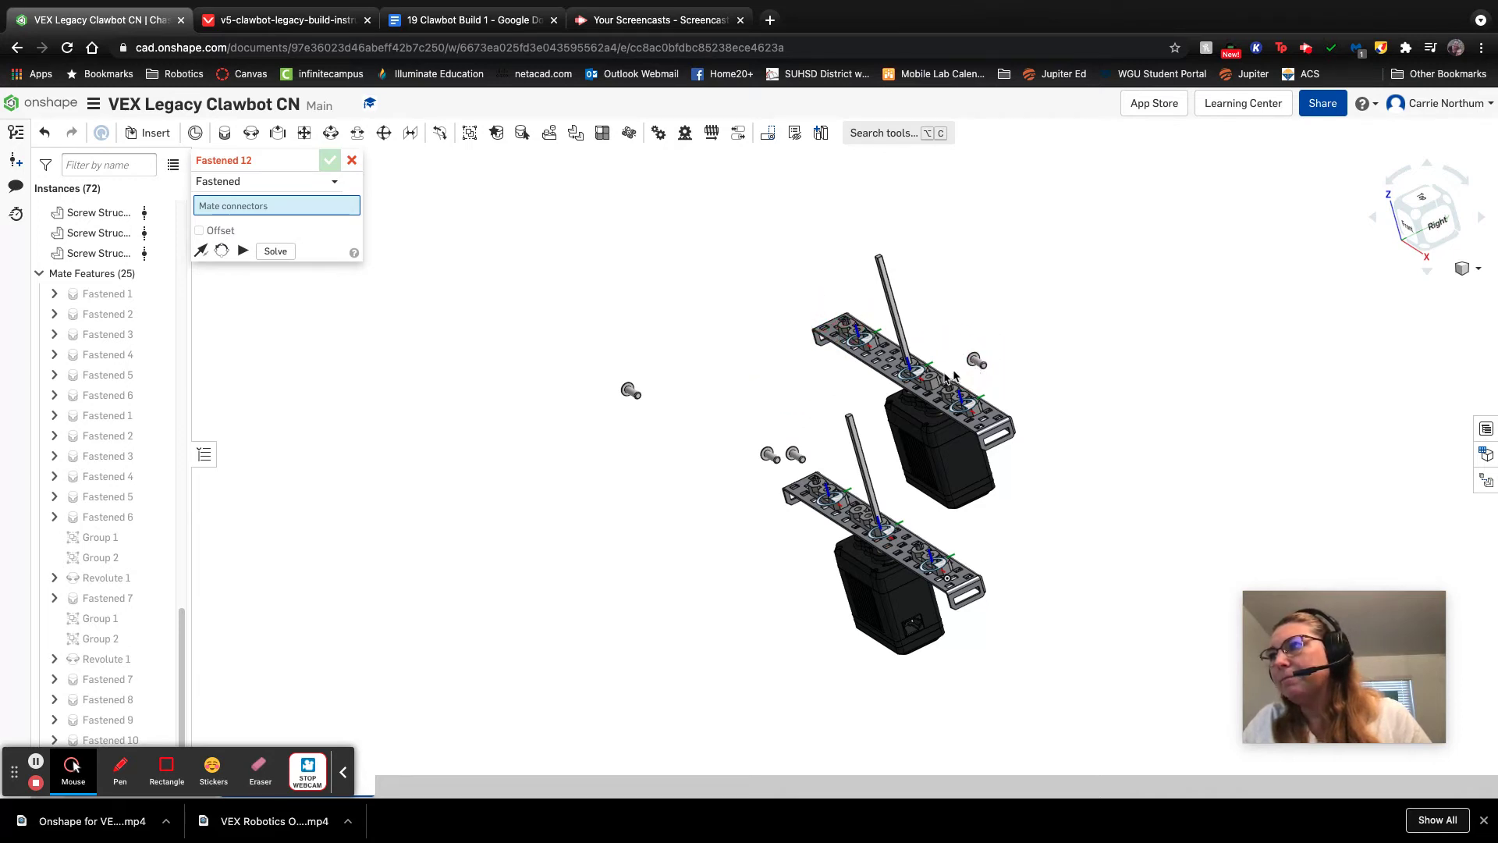
drag(638, 395, 954, 352)
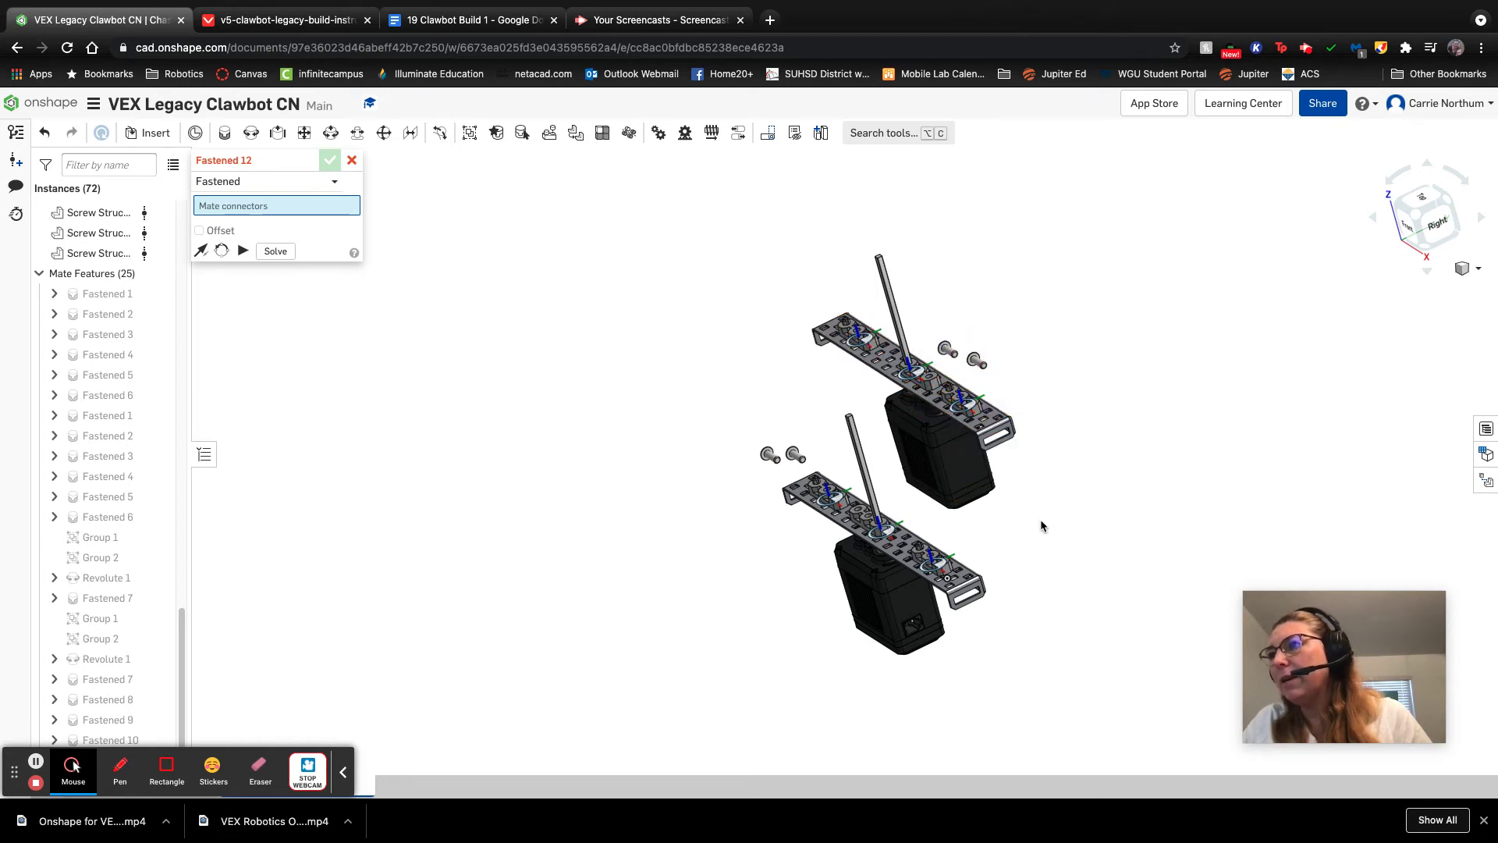
Step: Fasten the outermost screw beside the nearer rail into its central bearing flat's middle hole, head outward, and start another fastened mate
mouse_move(1058, 489)
right_down()
mouse_move(1053, 512)
mouse_move(1077, 528)
mouse_move(1054, 488)
right_up()
scroll(784, 430, up, 5)
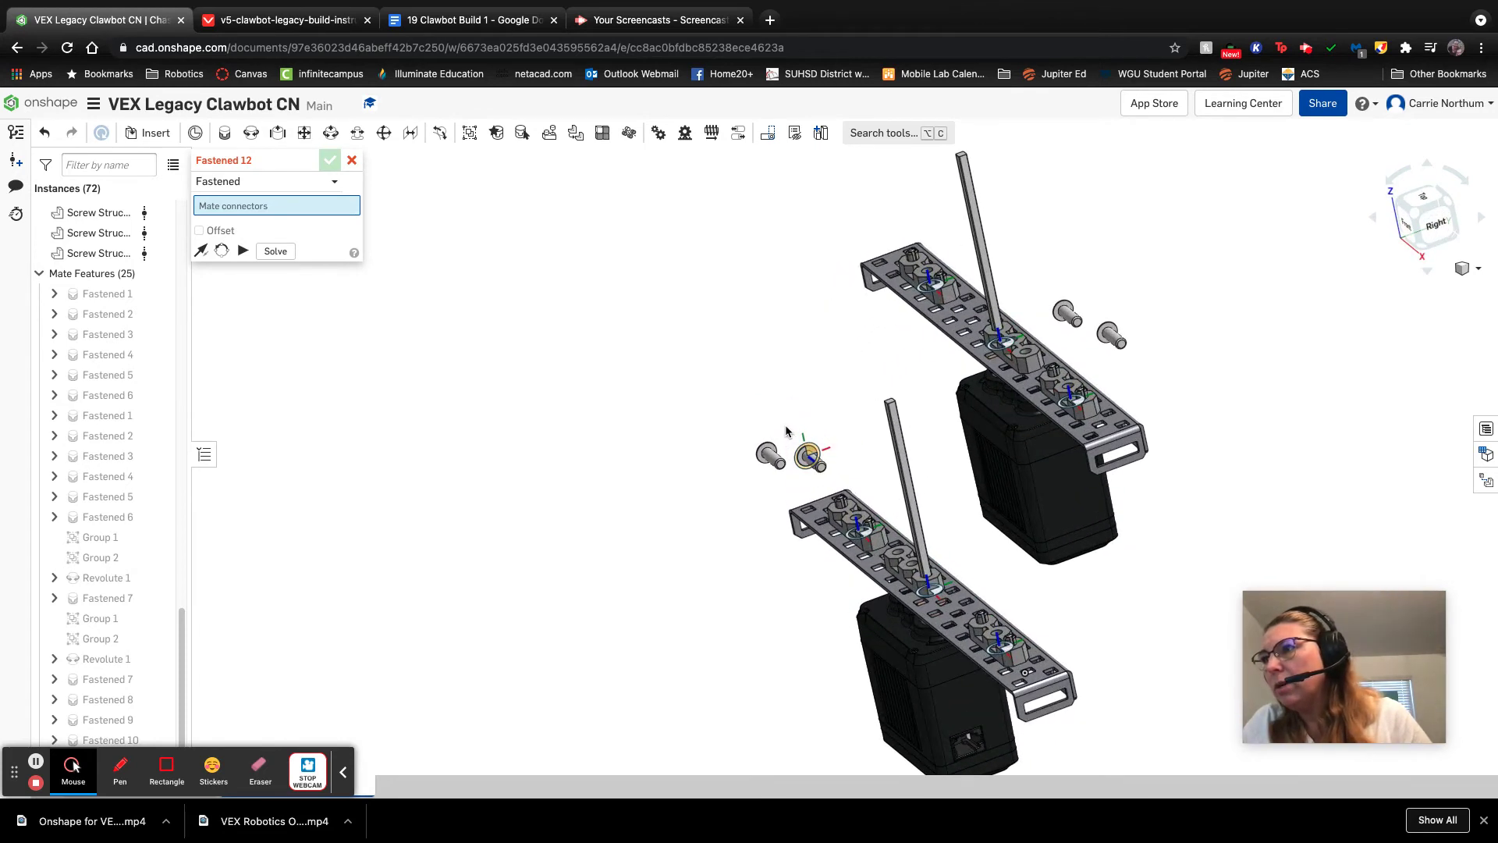
scroll(789, 431, up, 2)
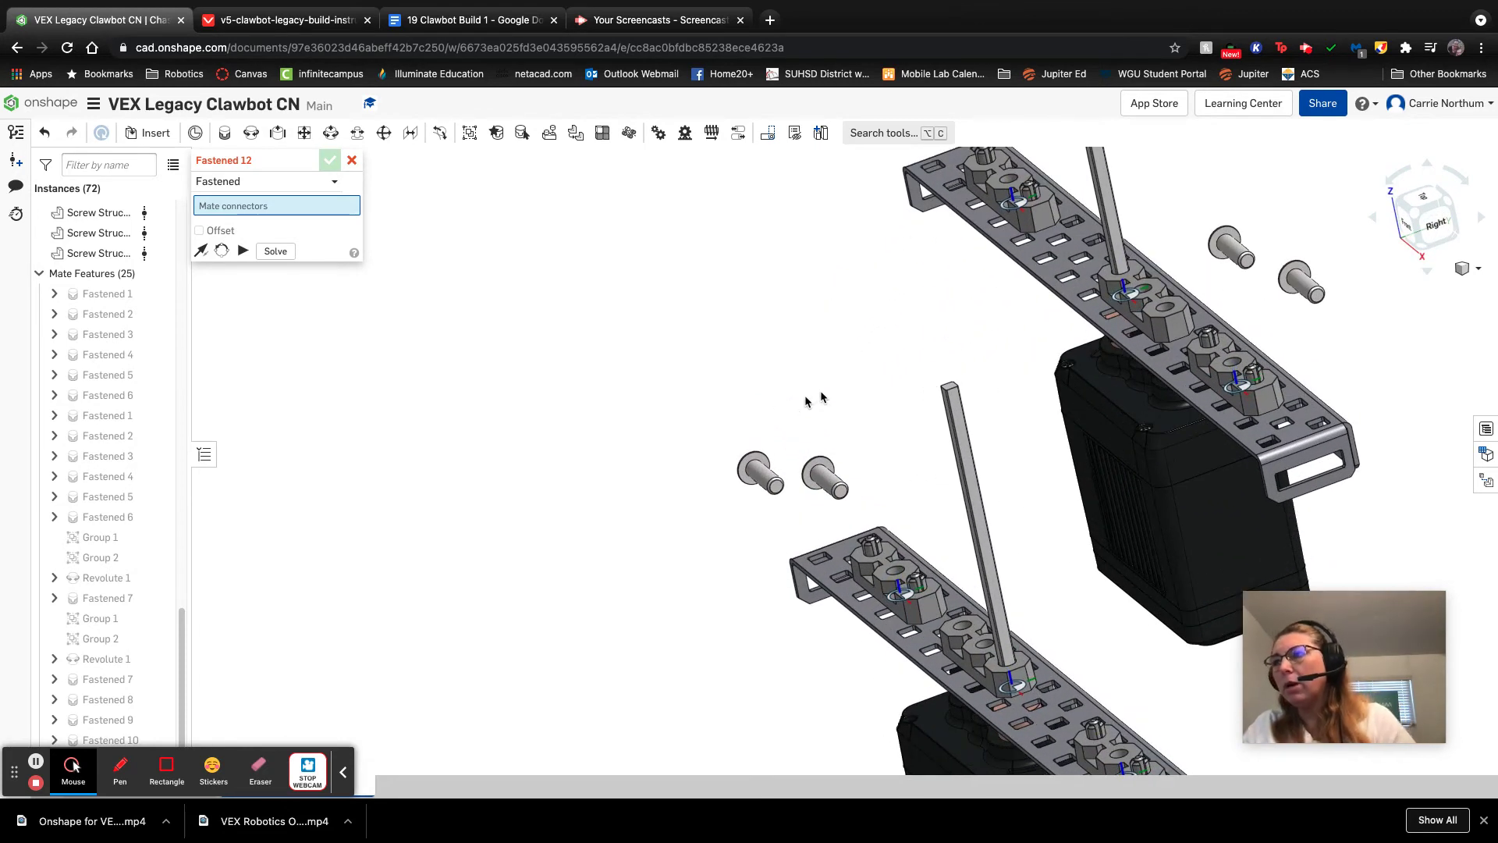
scroll(778, 396, up, 1)
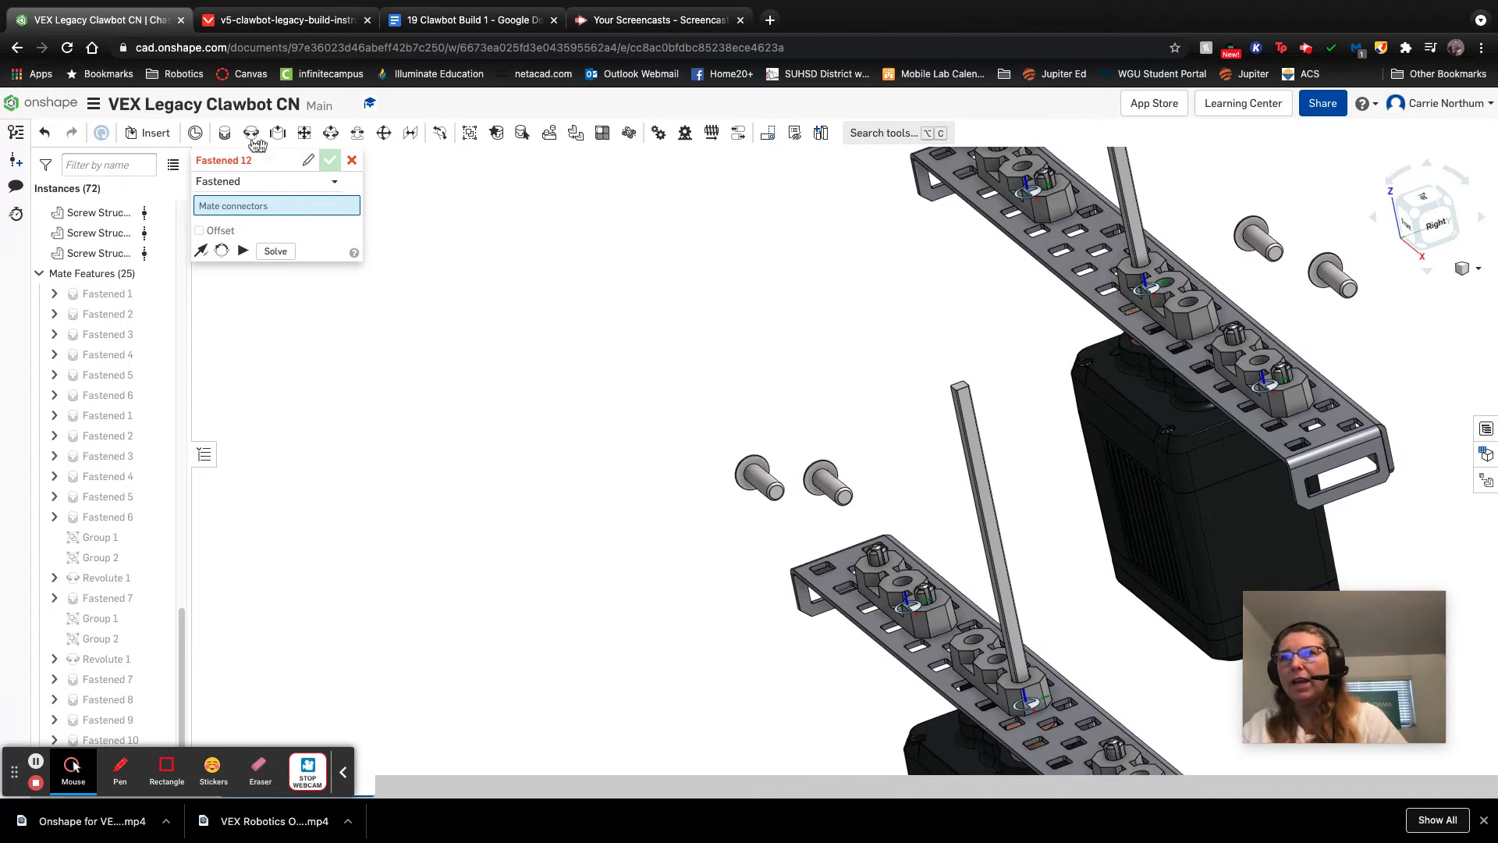
click(745, 490)
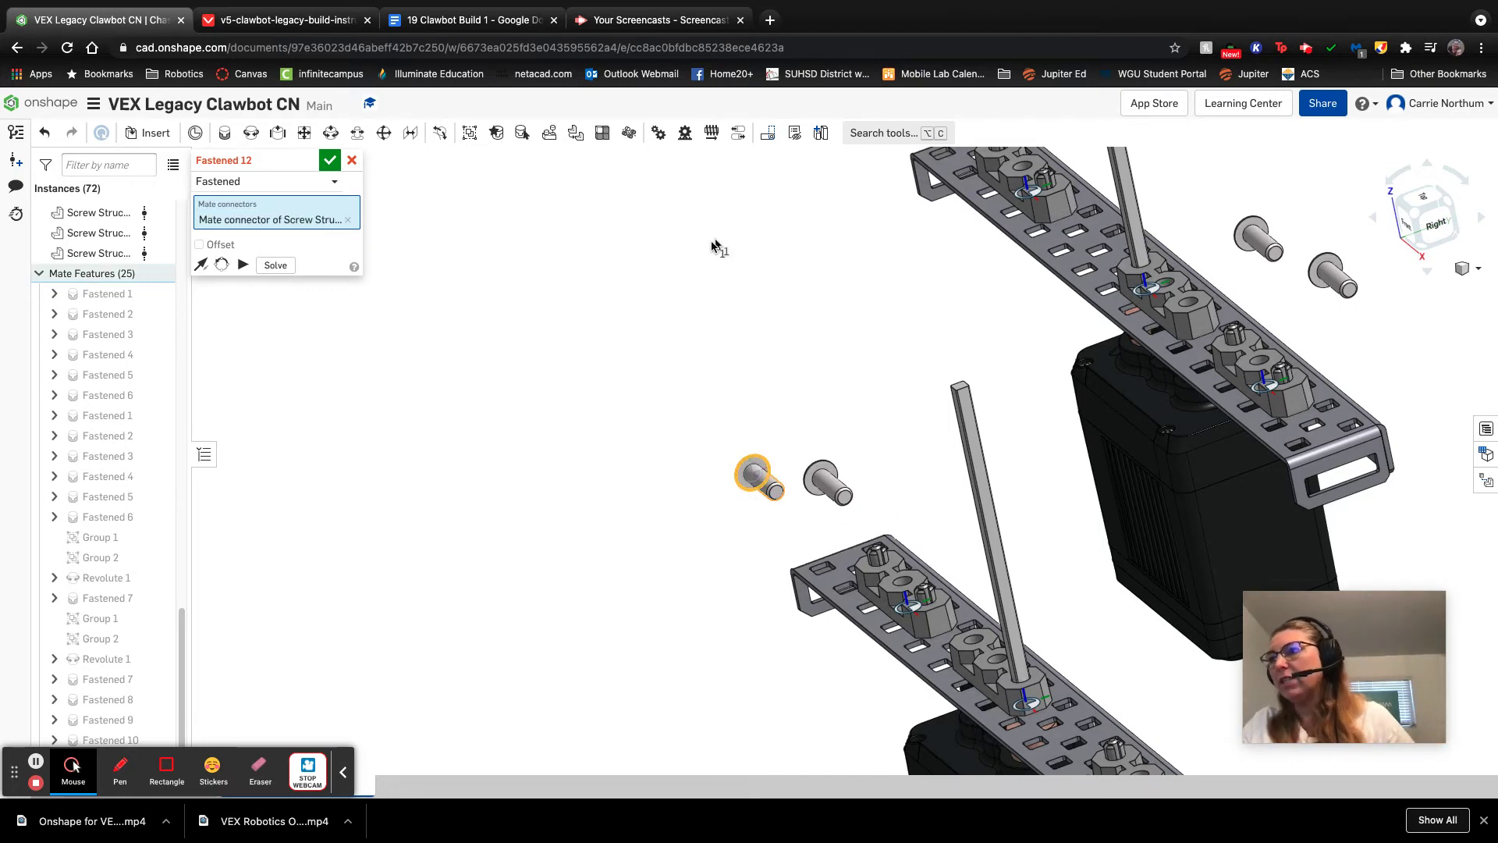
right_drag(679, 304, 683, 384)
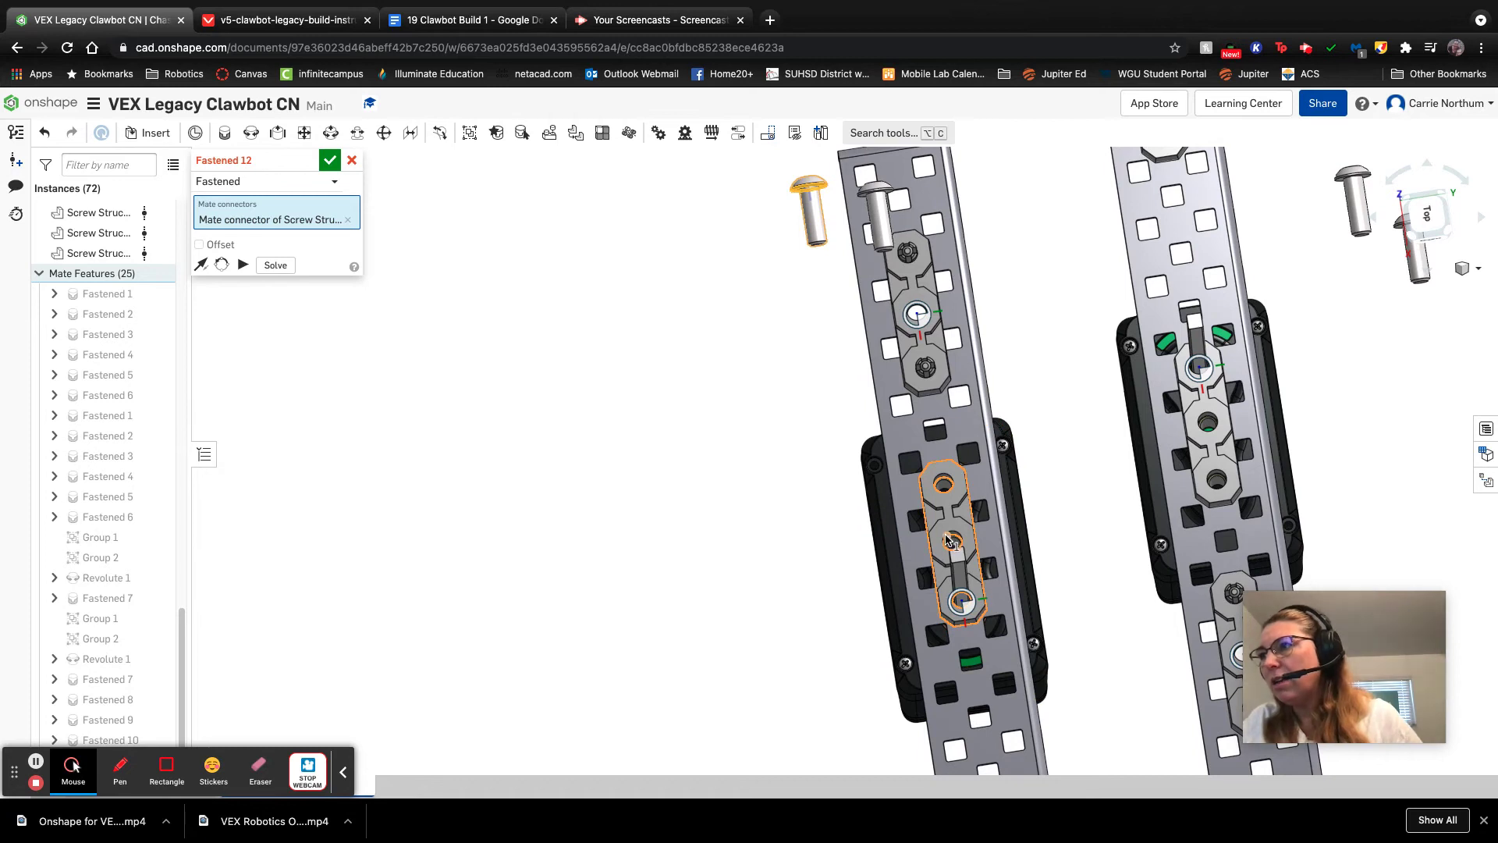
scroll(960, 547, up, 2)
scroll(936, 550, up, 2)
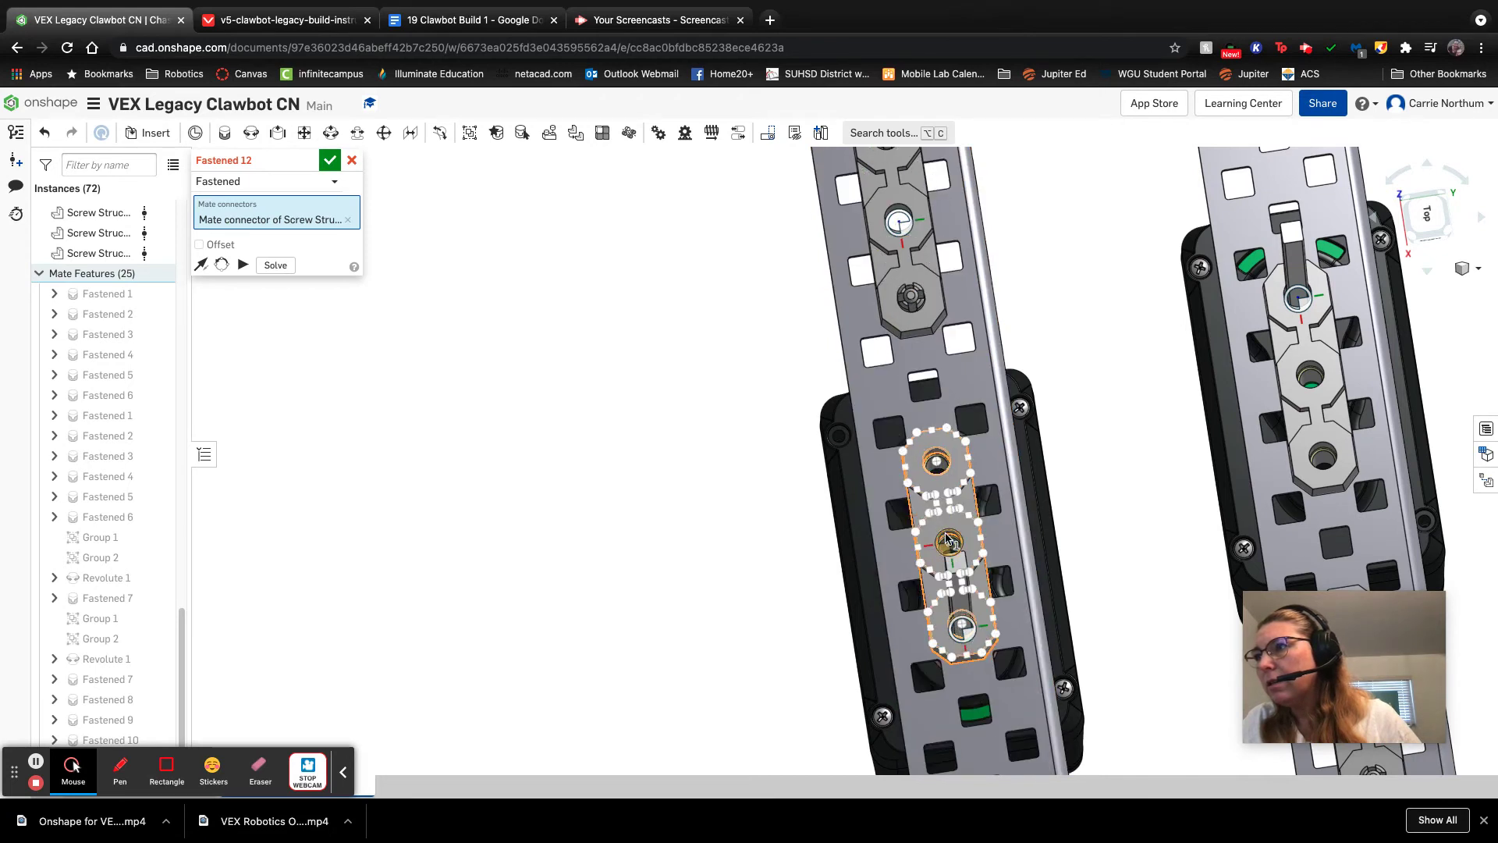
click(950, 541)
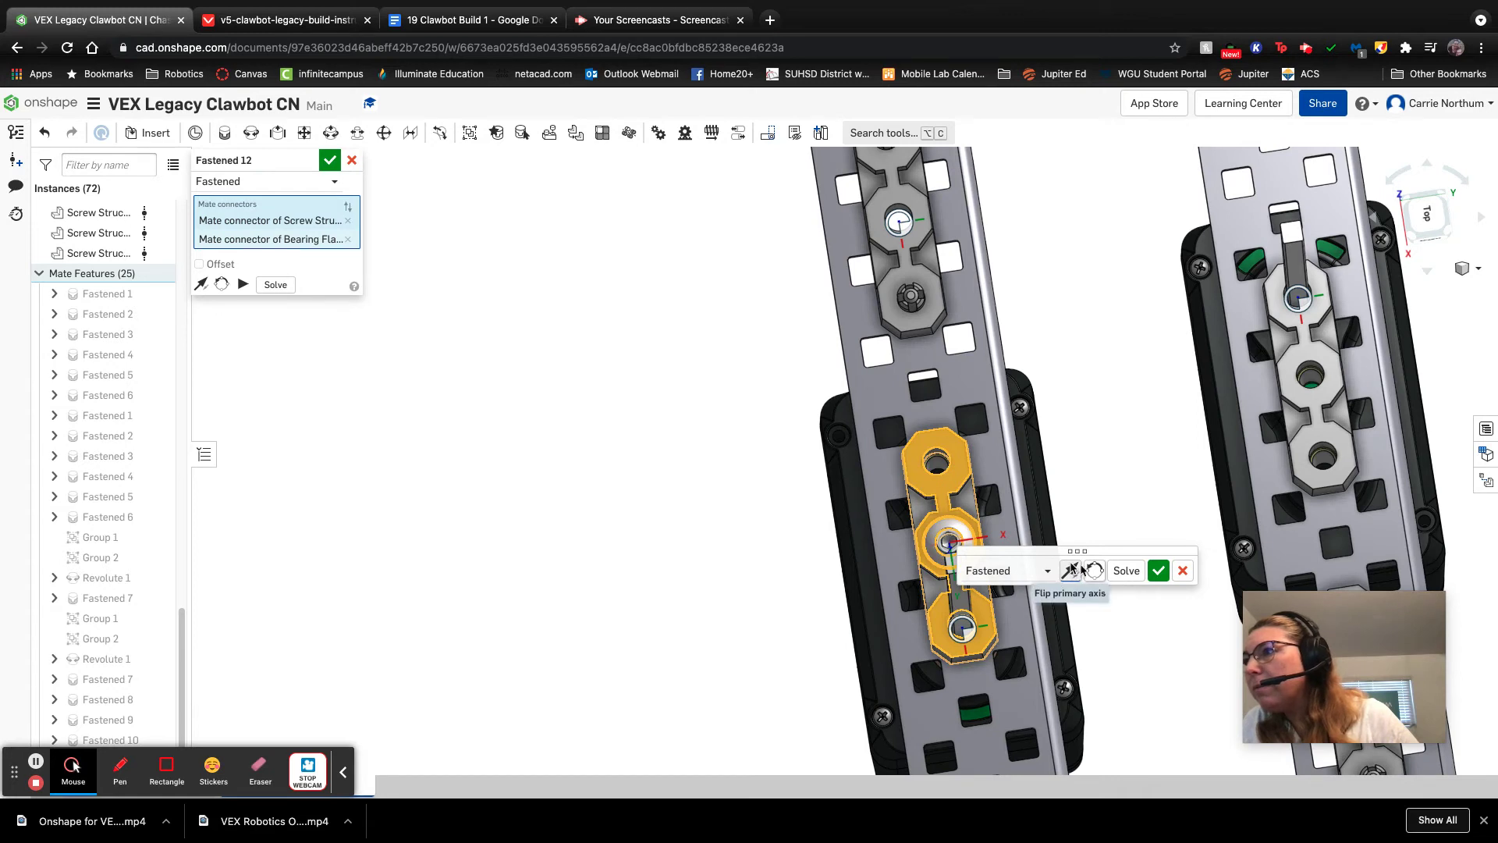
click(1159, 570)
key(f)
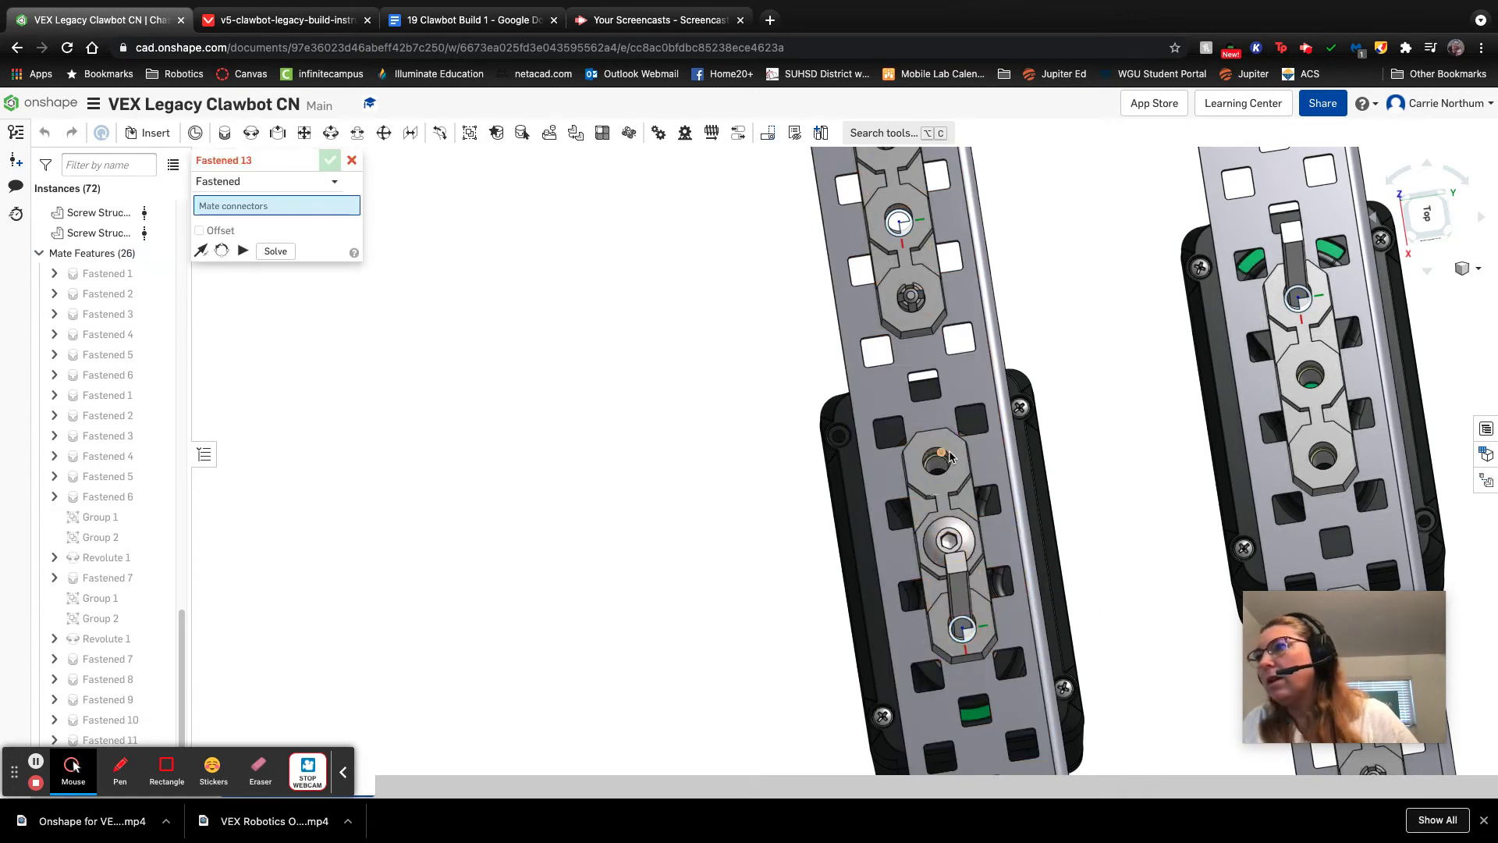
scroll(1028, 397, down, 5)
right_drag(1028, 397, 953, 354)
scroll(937, 348, up, 4)
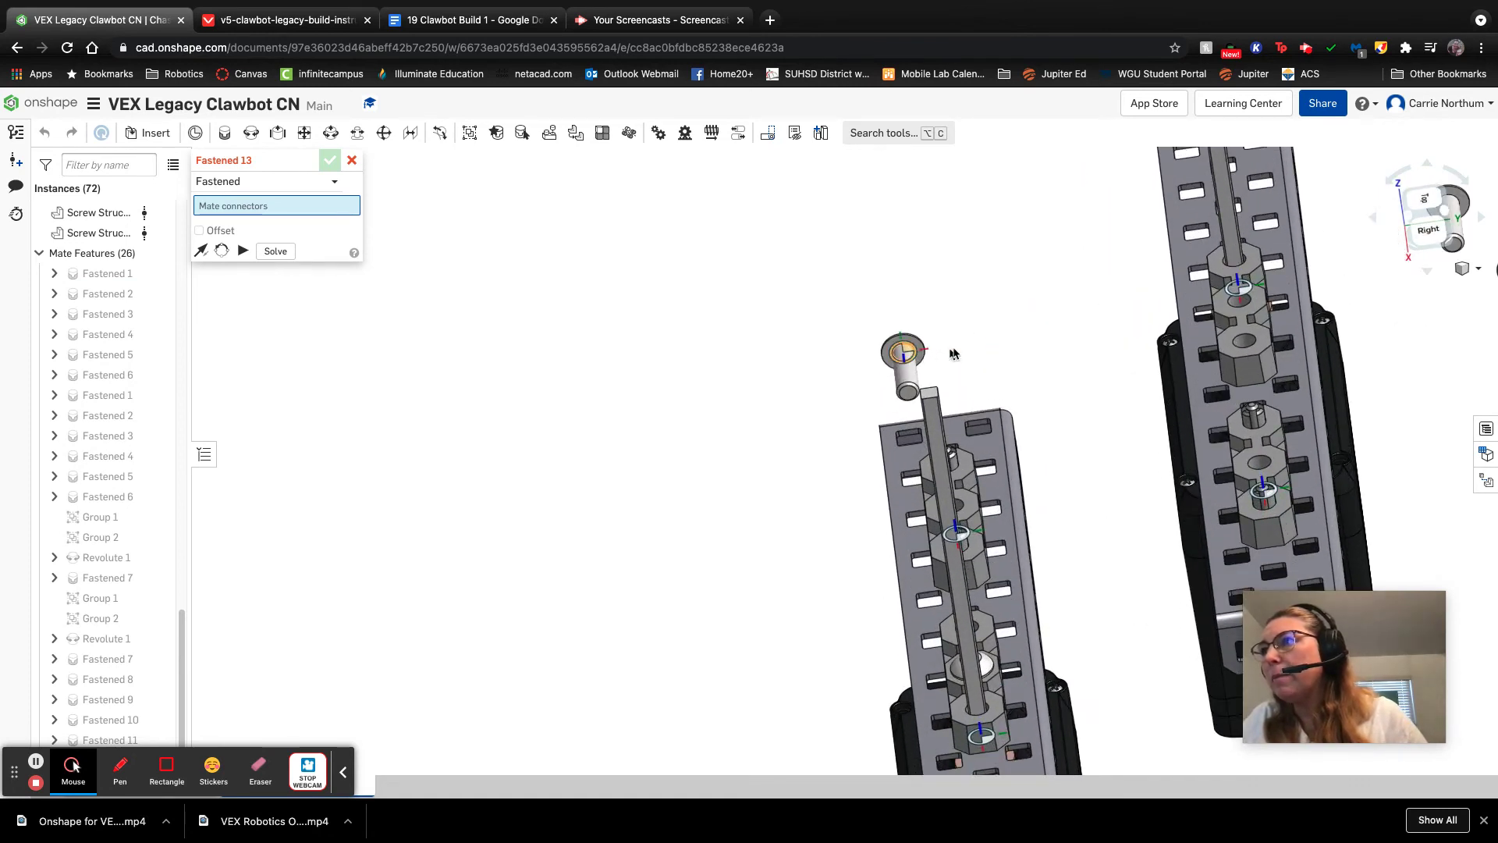
scroll(949, 349, up, 2)
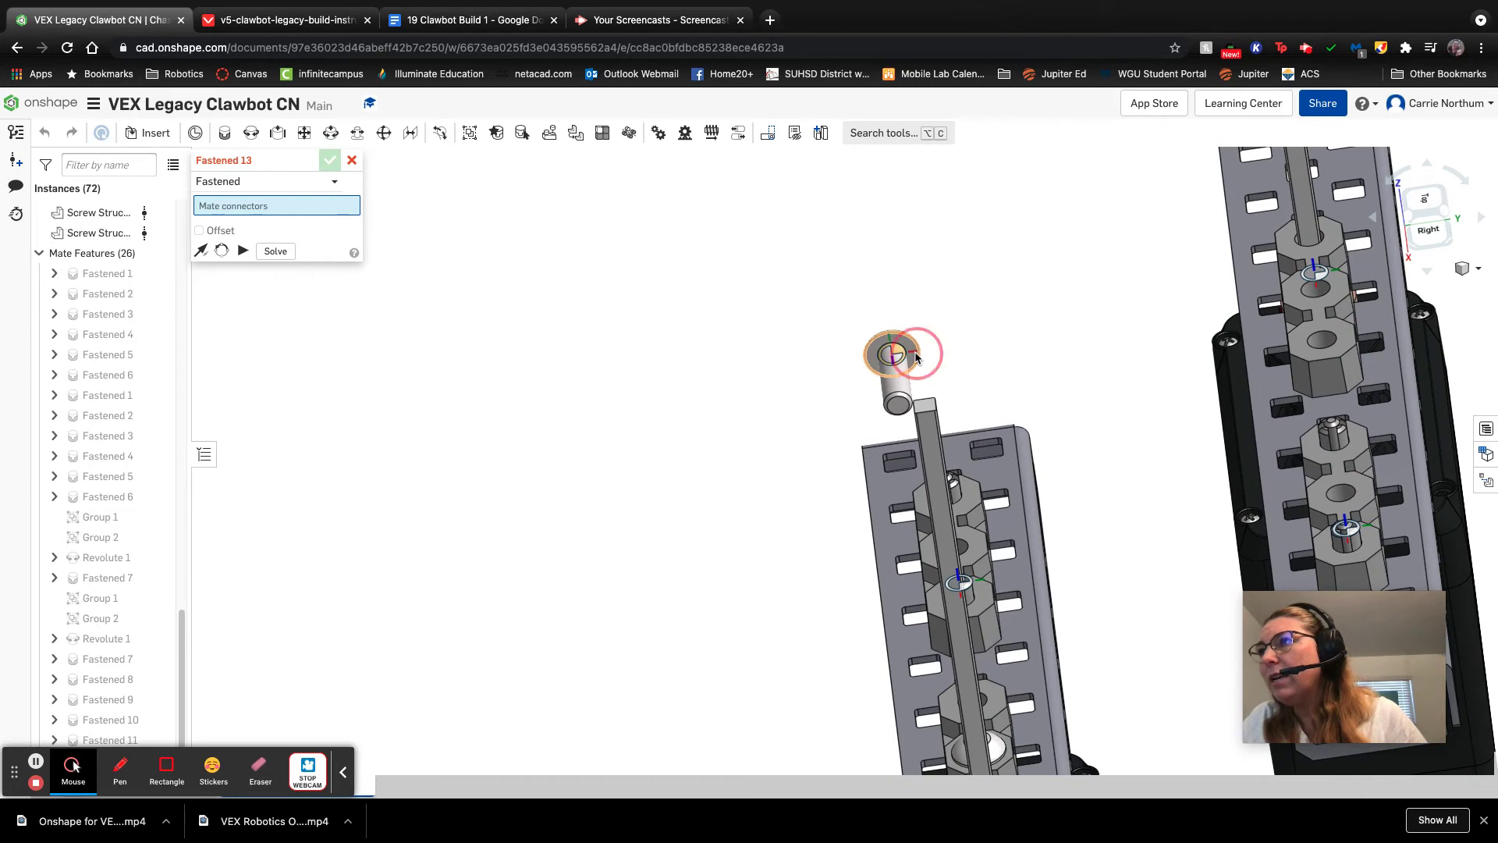
scroll(998, 383, down, 5)
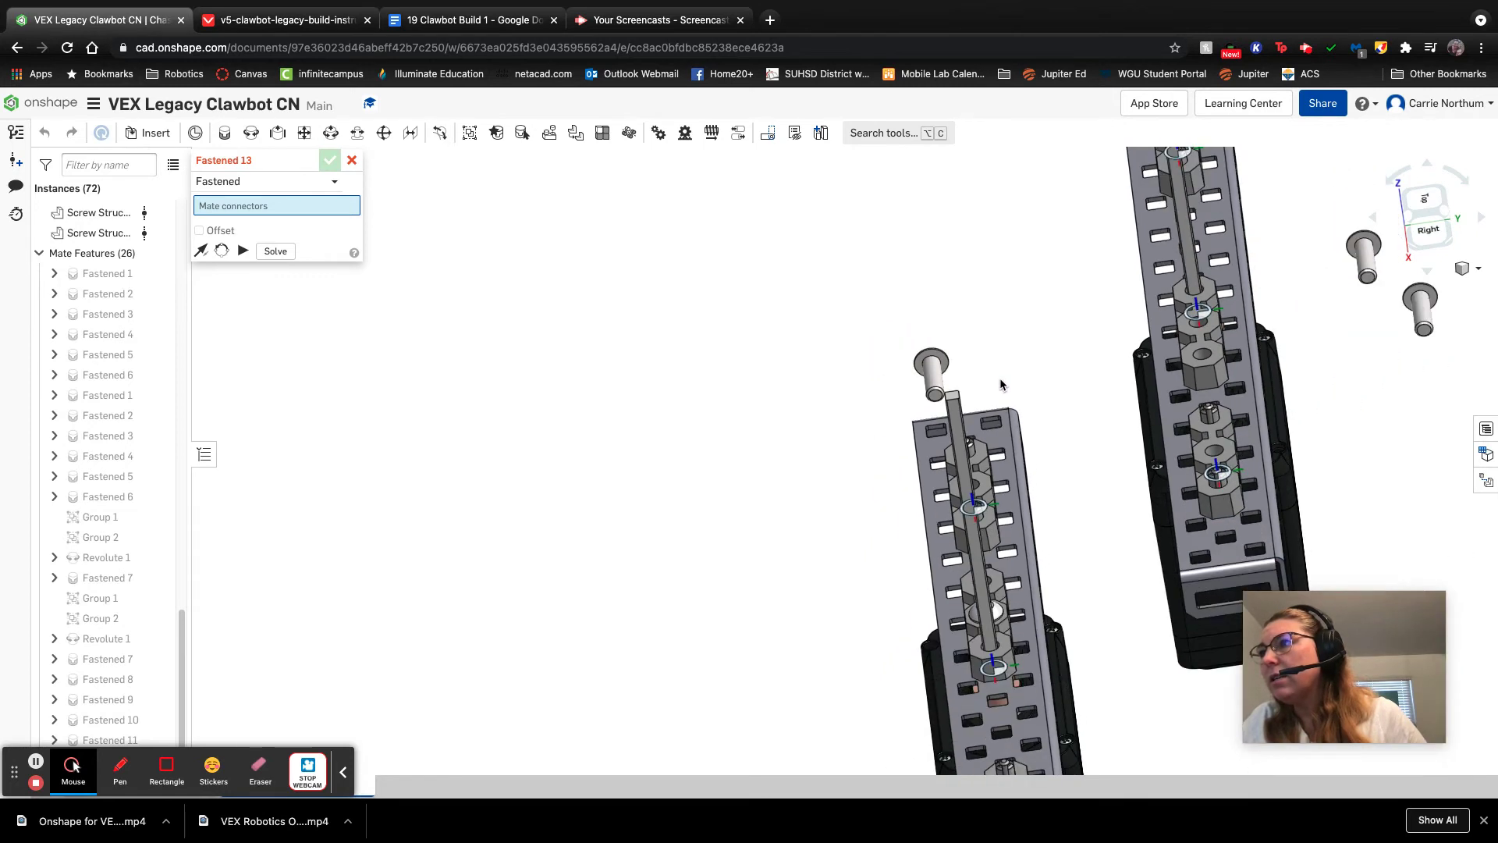
right_drag(1002, 363, 1000, 463)
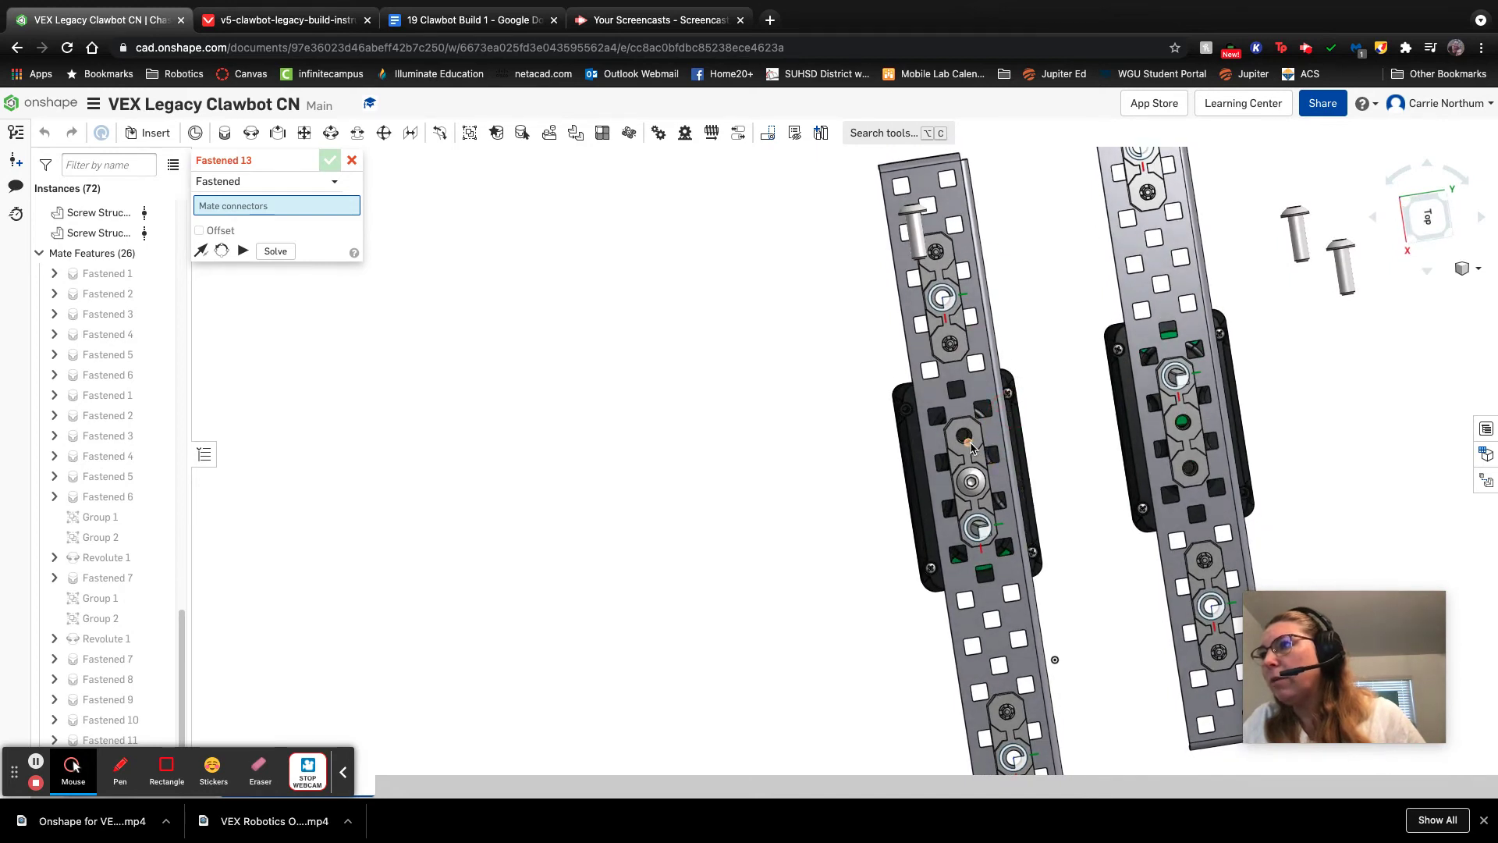
scroll(970, 447, up, 5)
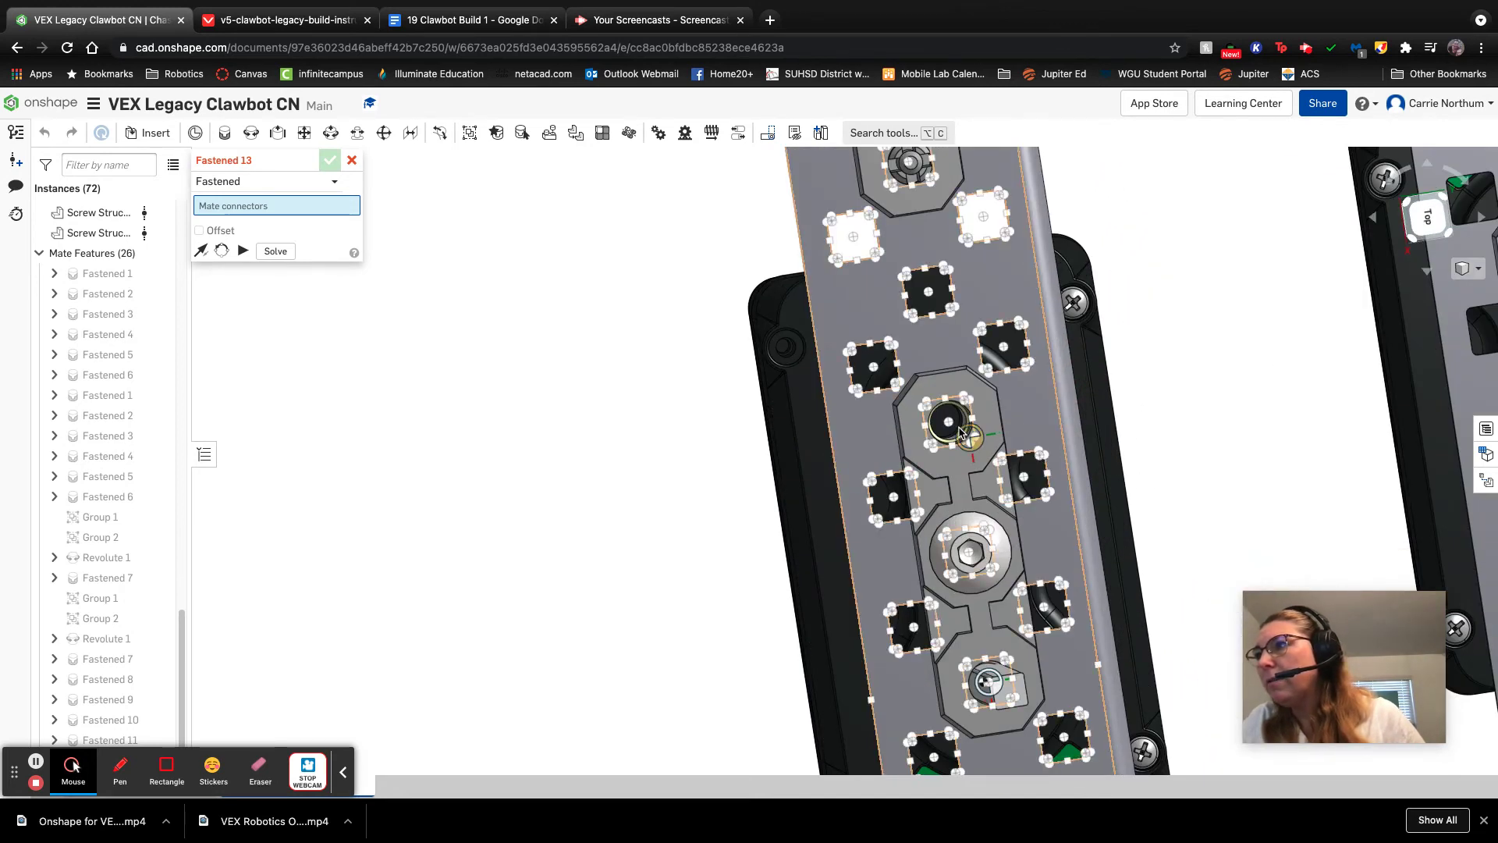
click(955, 427)
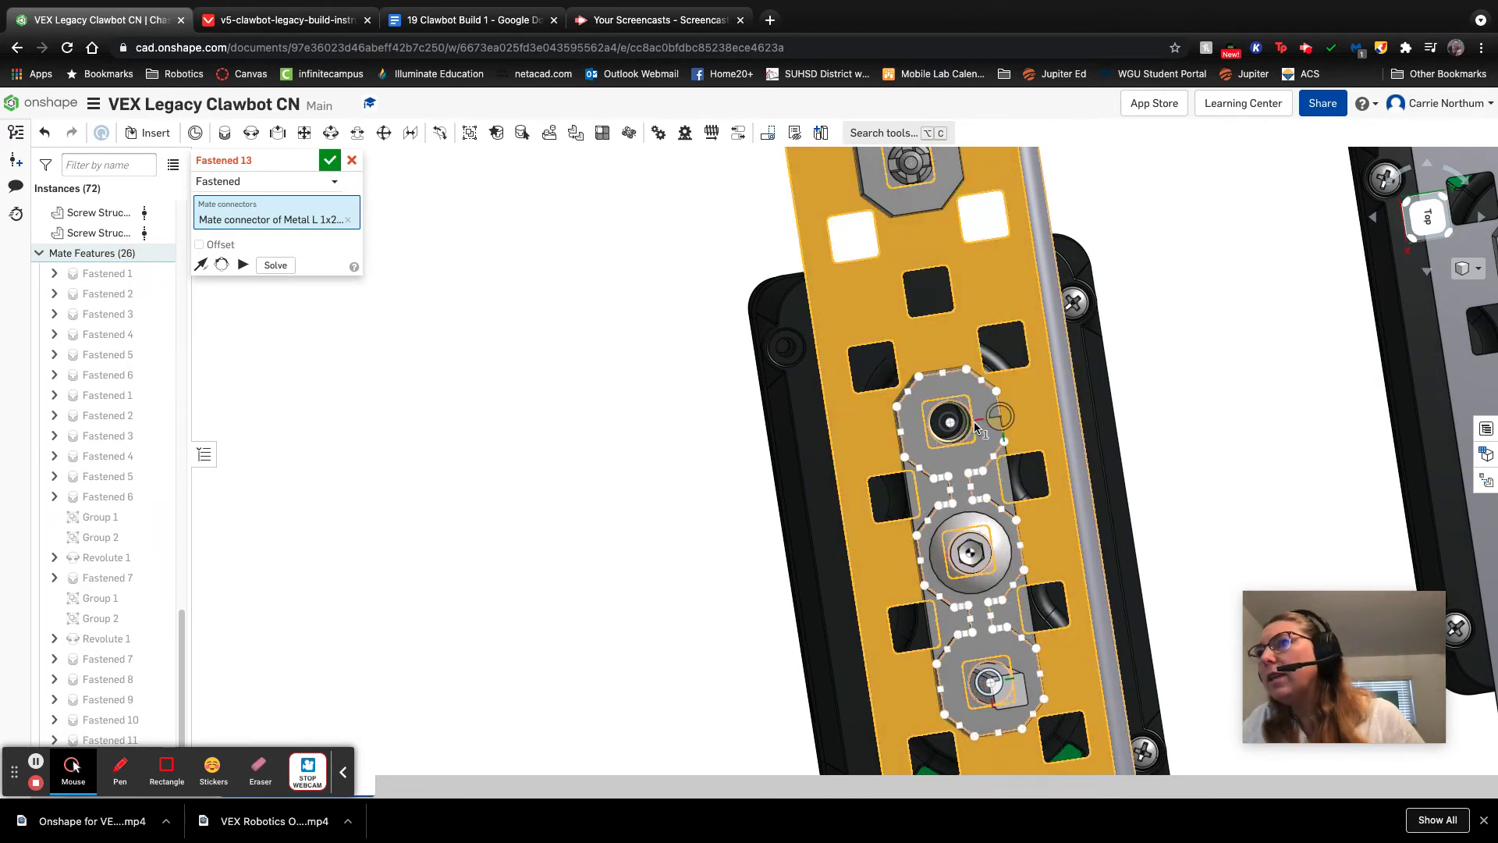
click(347, 219)
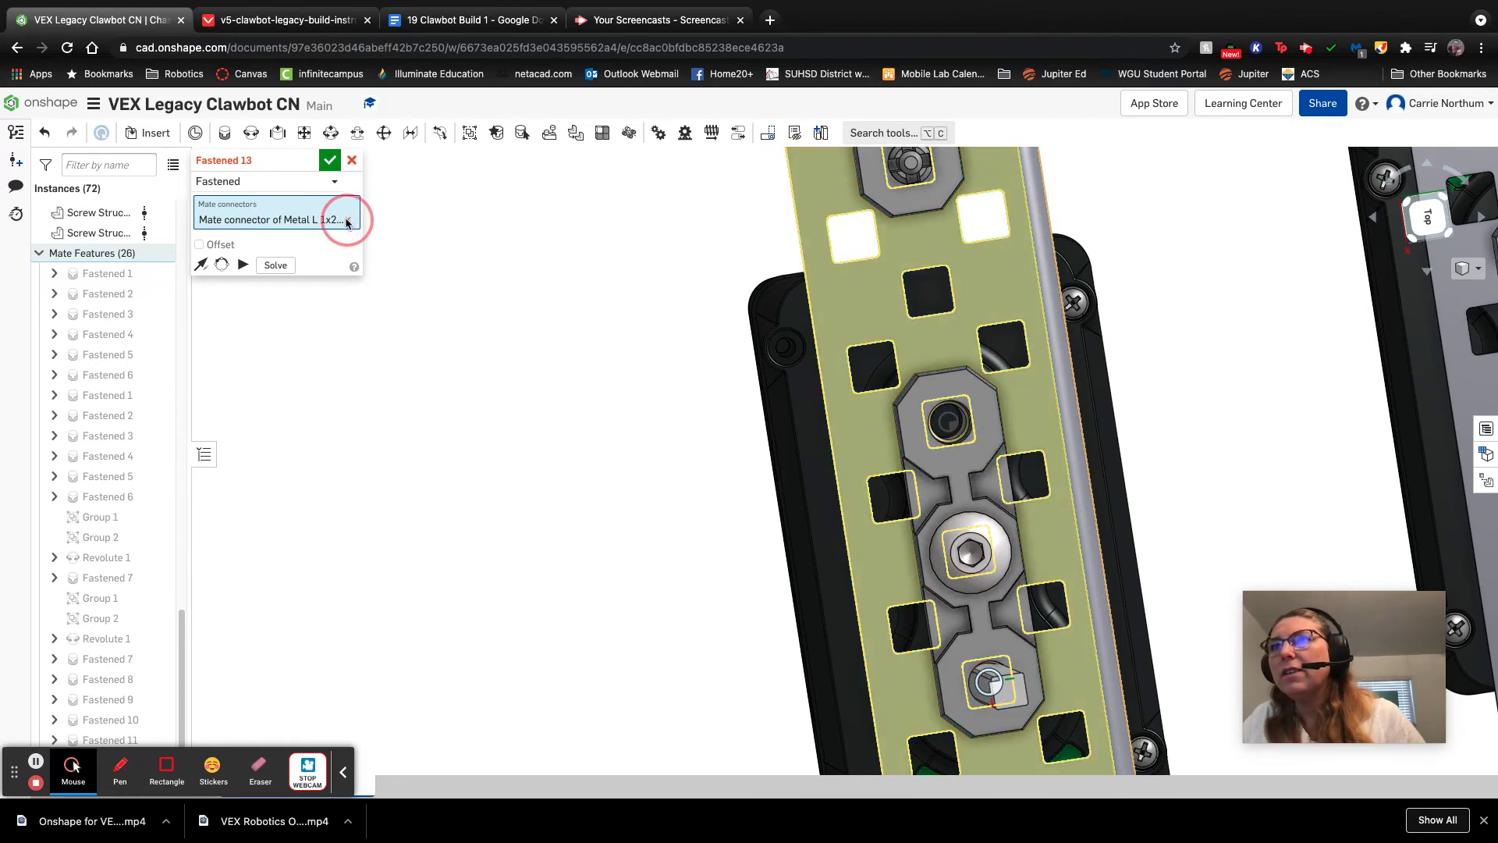
Step: Fasten the remaining screw beside the nearer rail to its central bearing flat's open end hole, with the primary axis flipped
scroll(534, 387, down, 3)
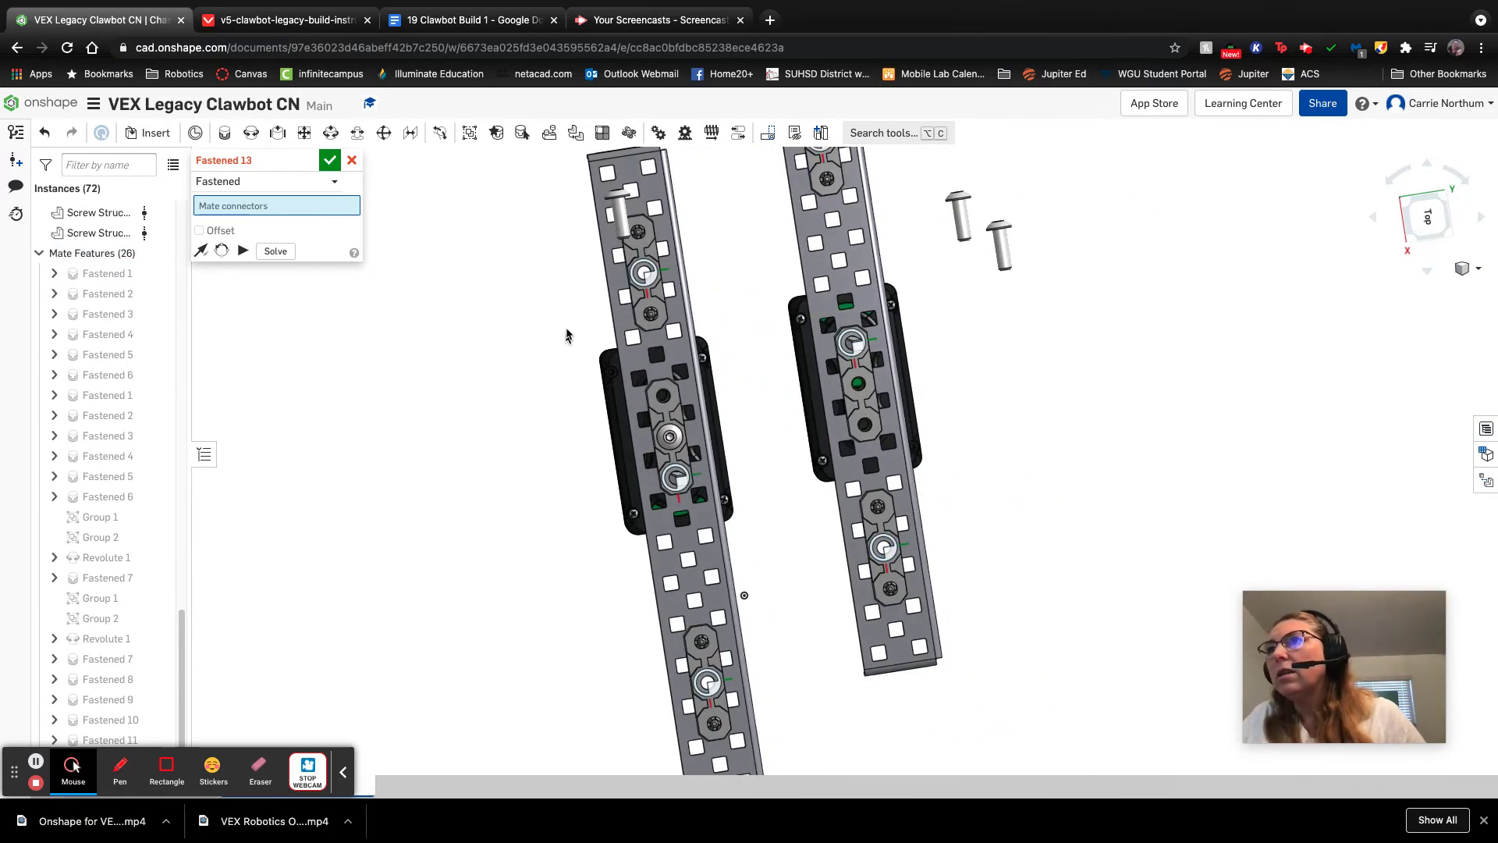
right_drag(679, 331, 742, 267)
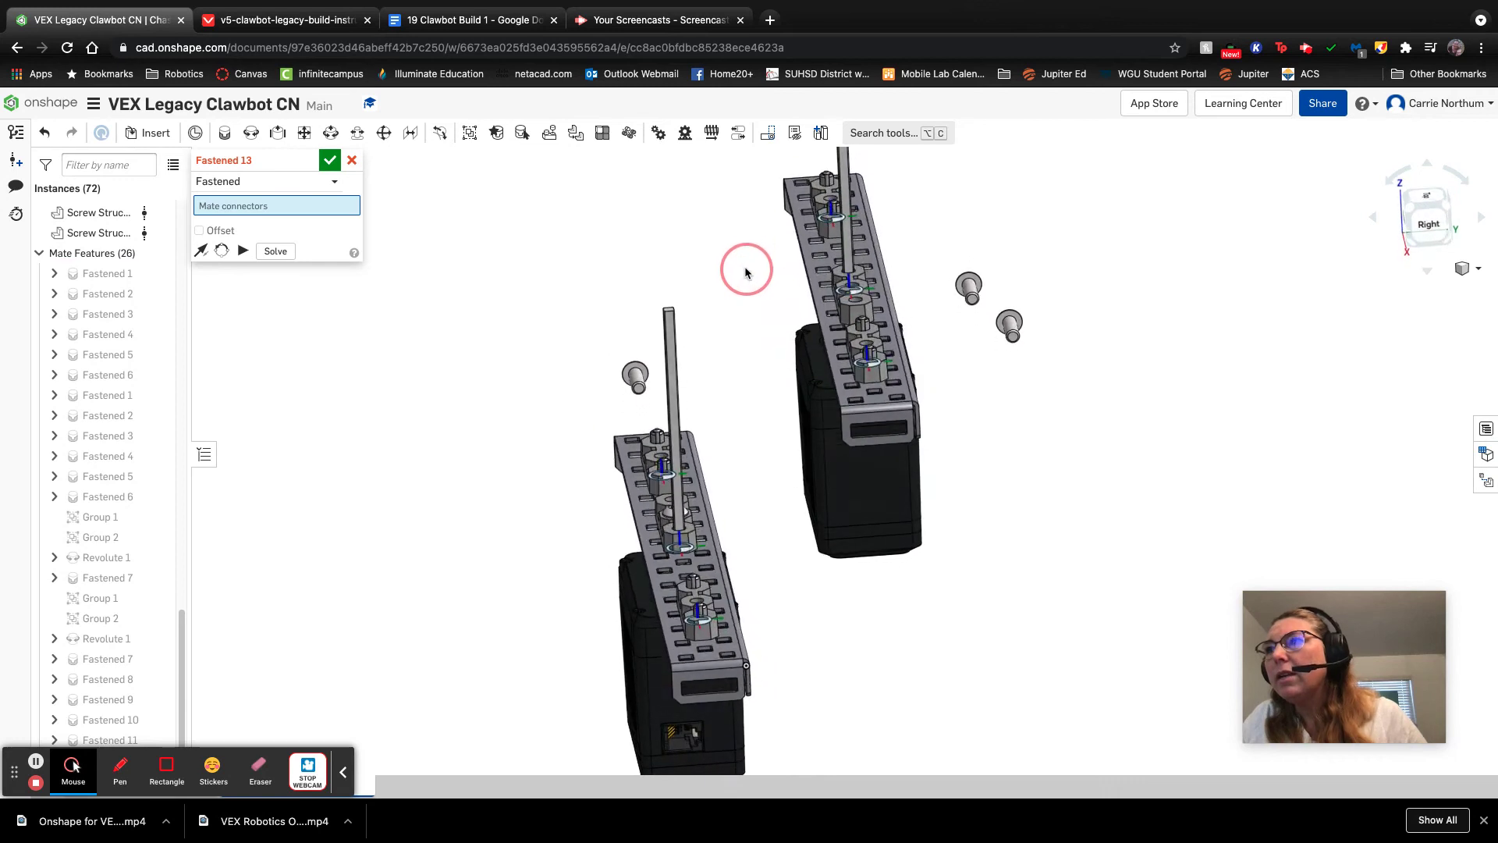
scroll(638, 359, up, 5)
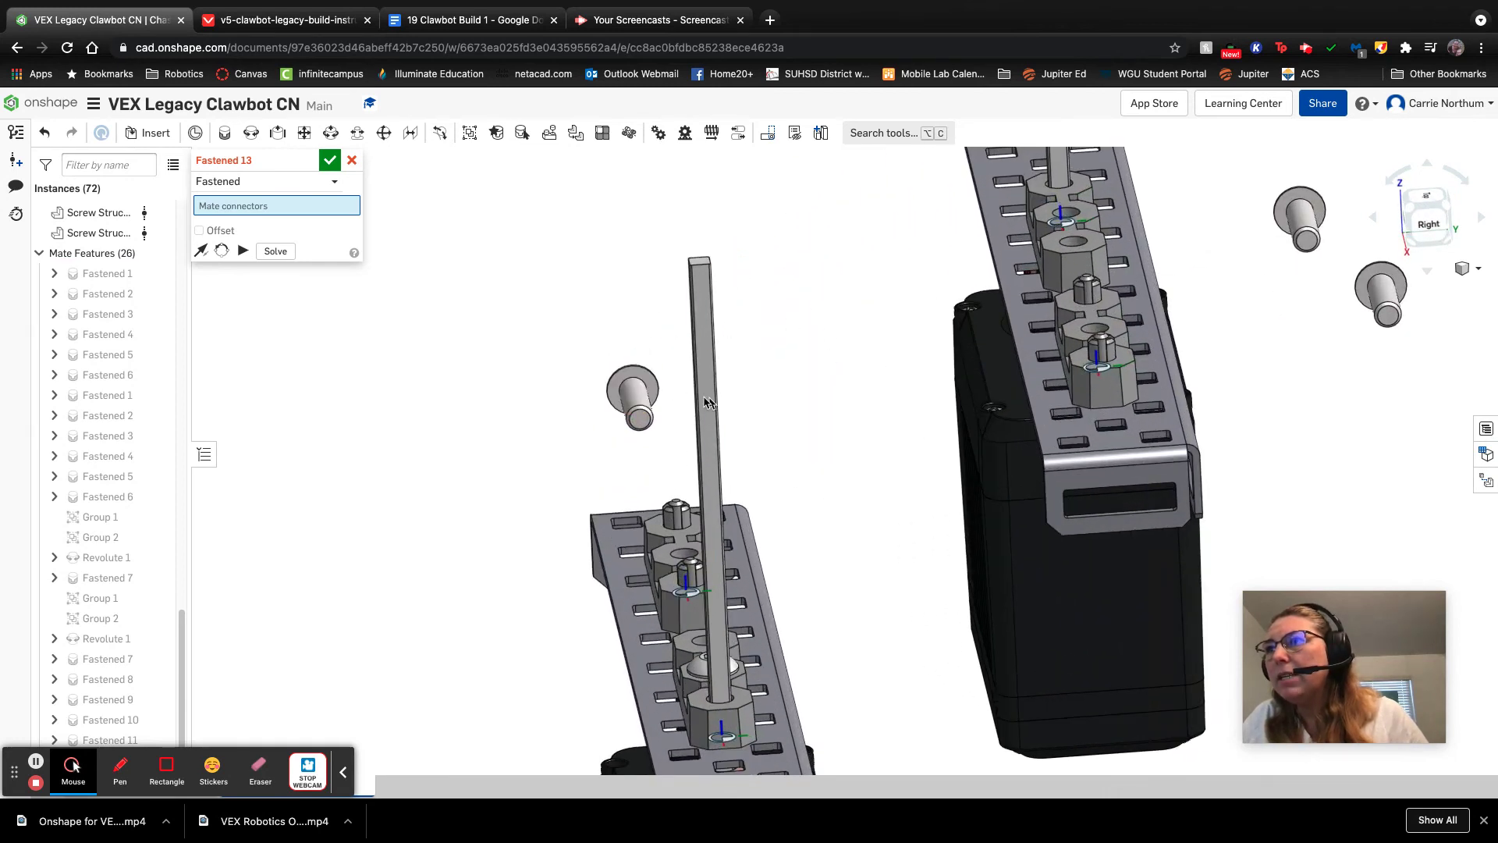
click(654, 387)
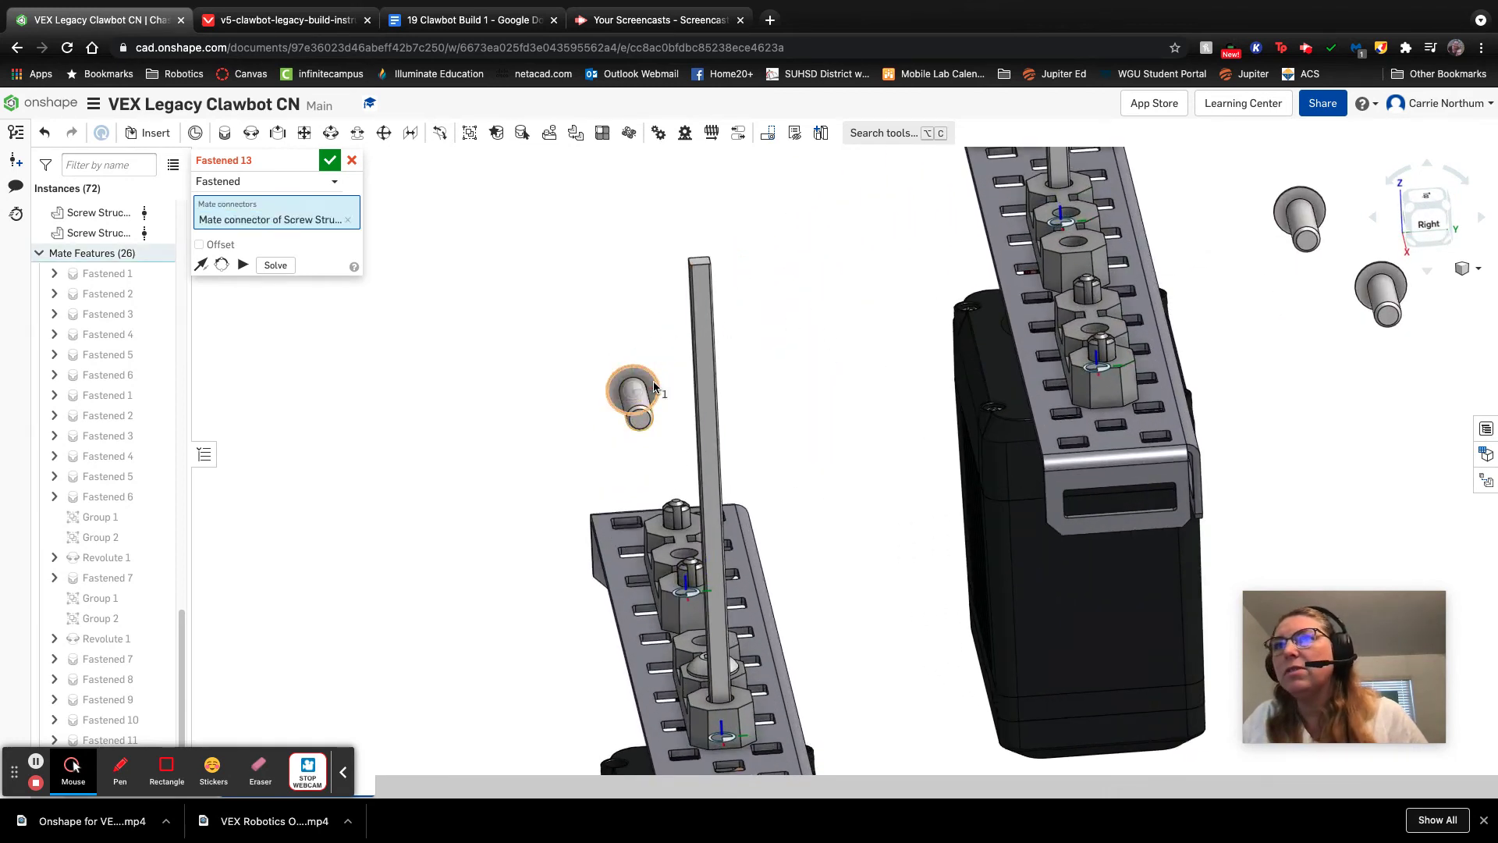
right_drag(832, 458, 846, 512)
scroll(678, 515, up, 2)
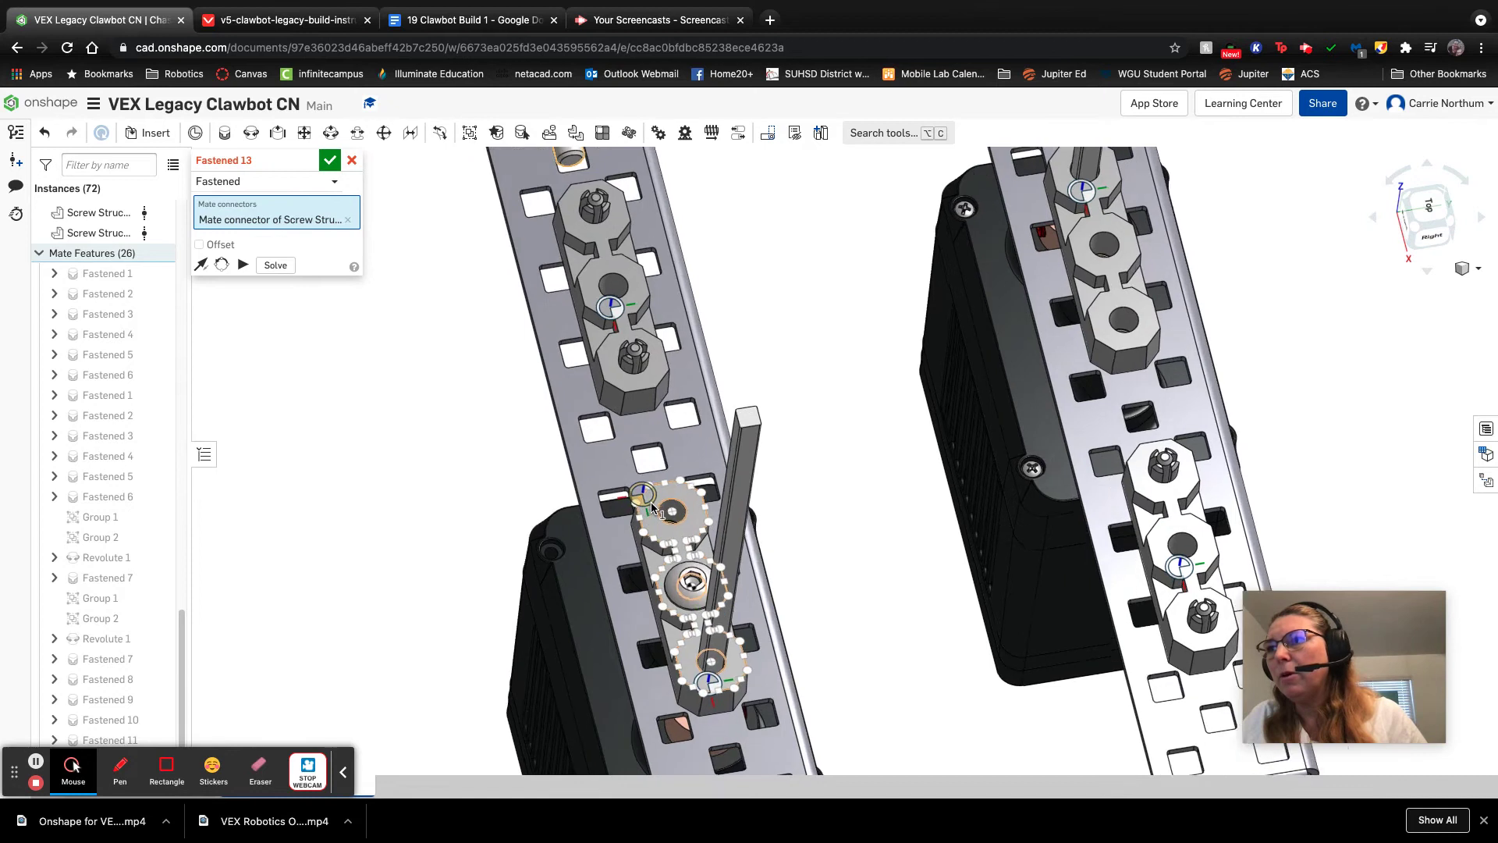
click(676, 518)
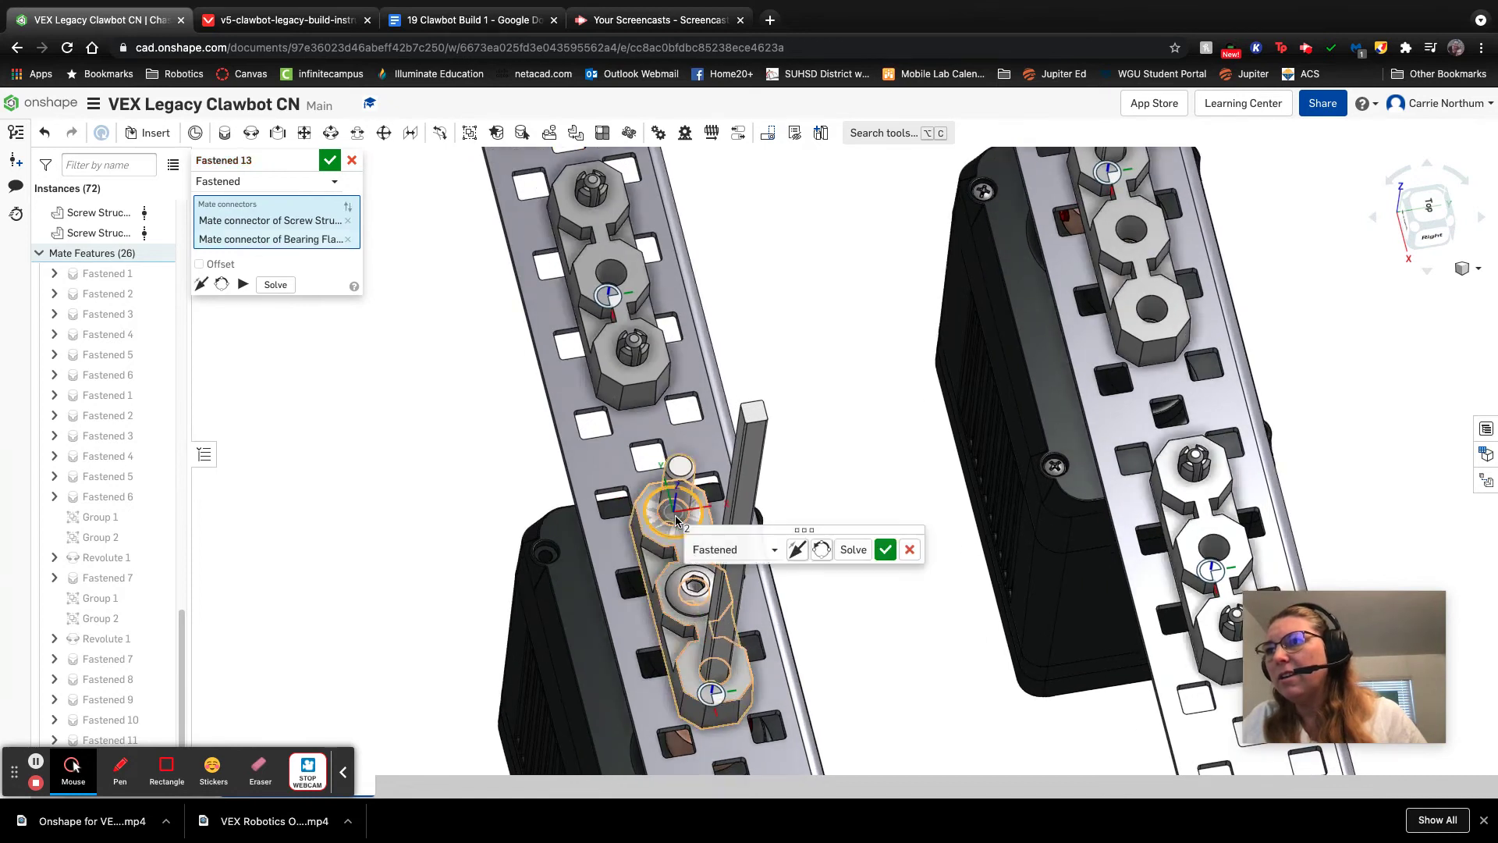
click(798, 551)
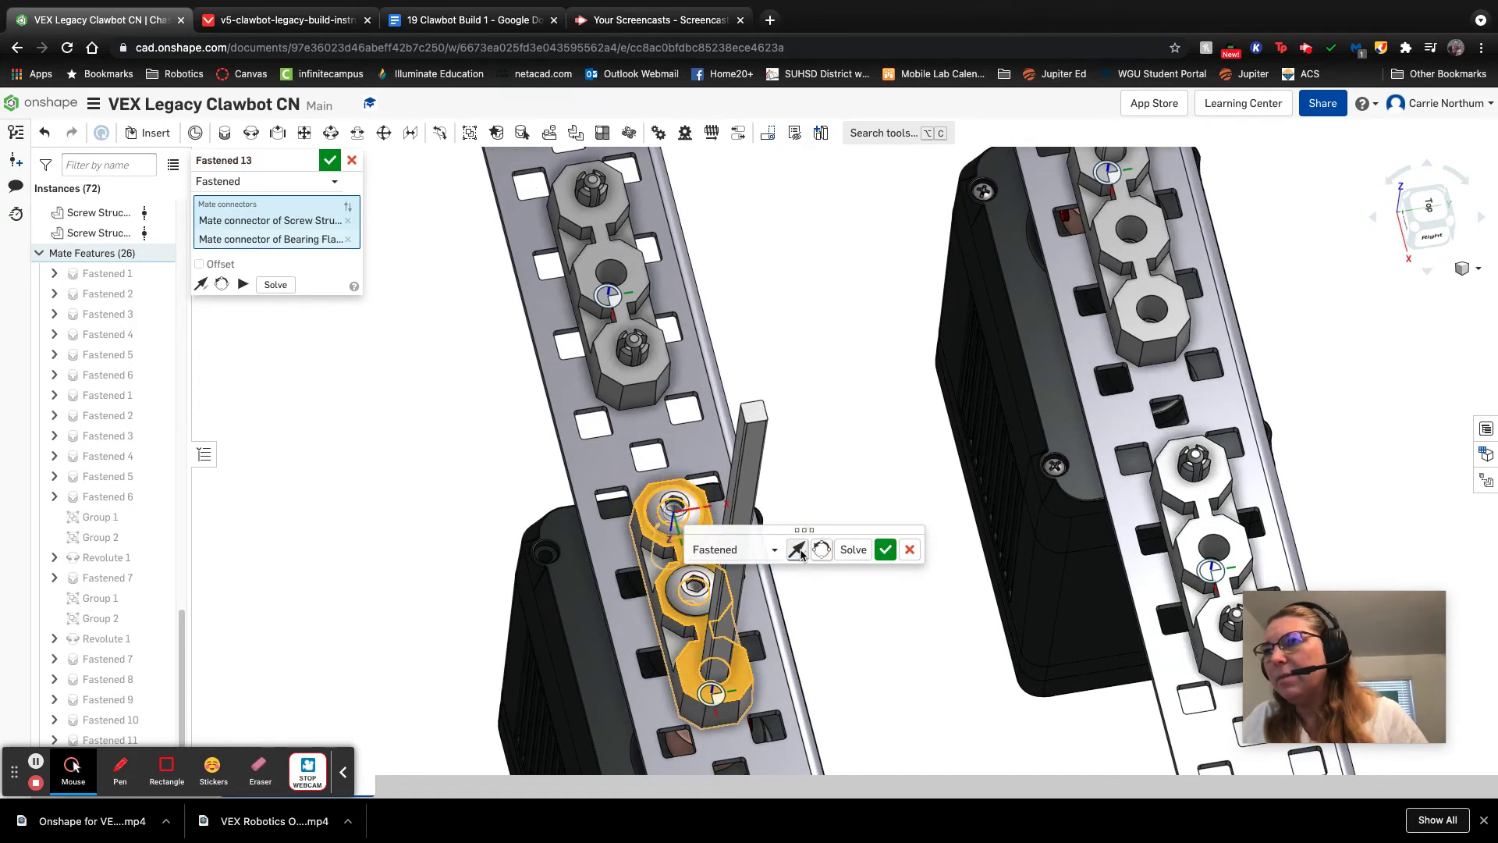
click(885, 550)
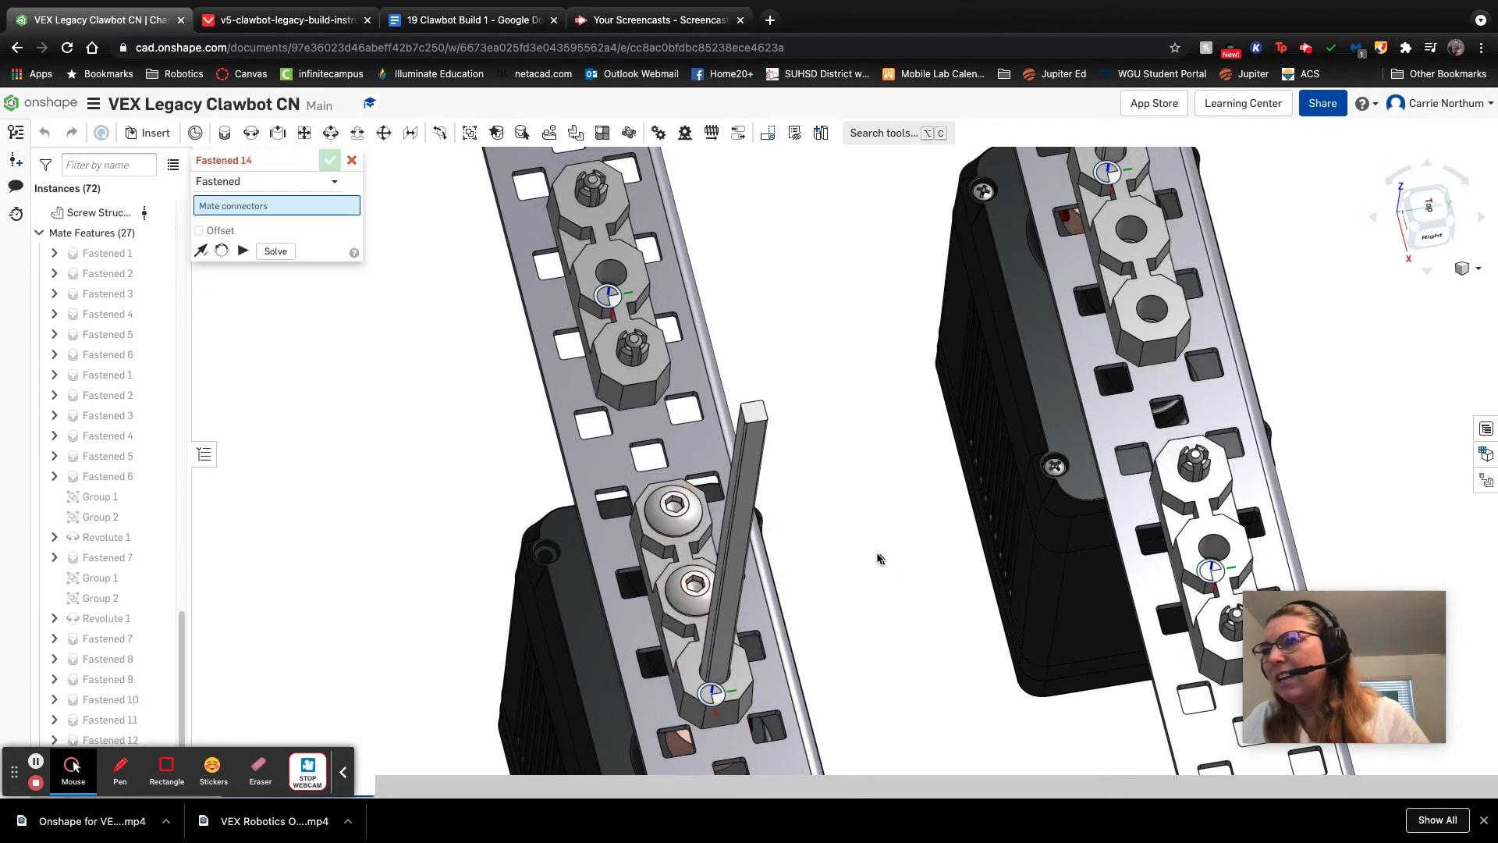
Step: Try to fasten a loose screw beside the farther motorised rail at its central bearing flat's middle hole, with the primary axis flipped
scroll(837, 447, down, 5)
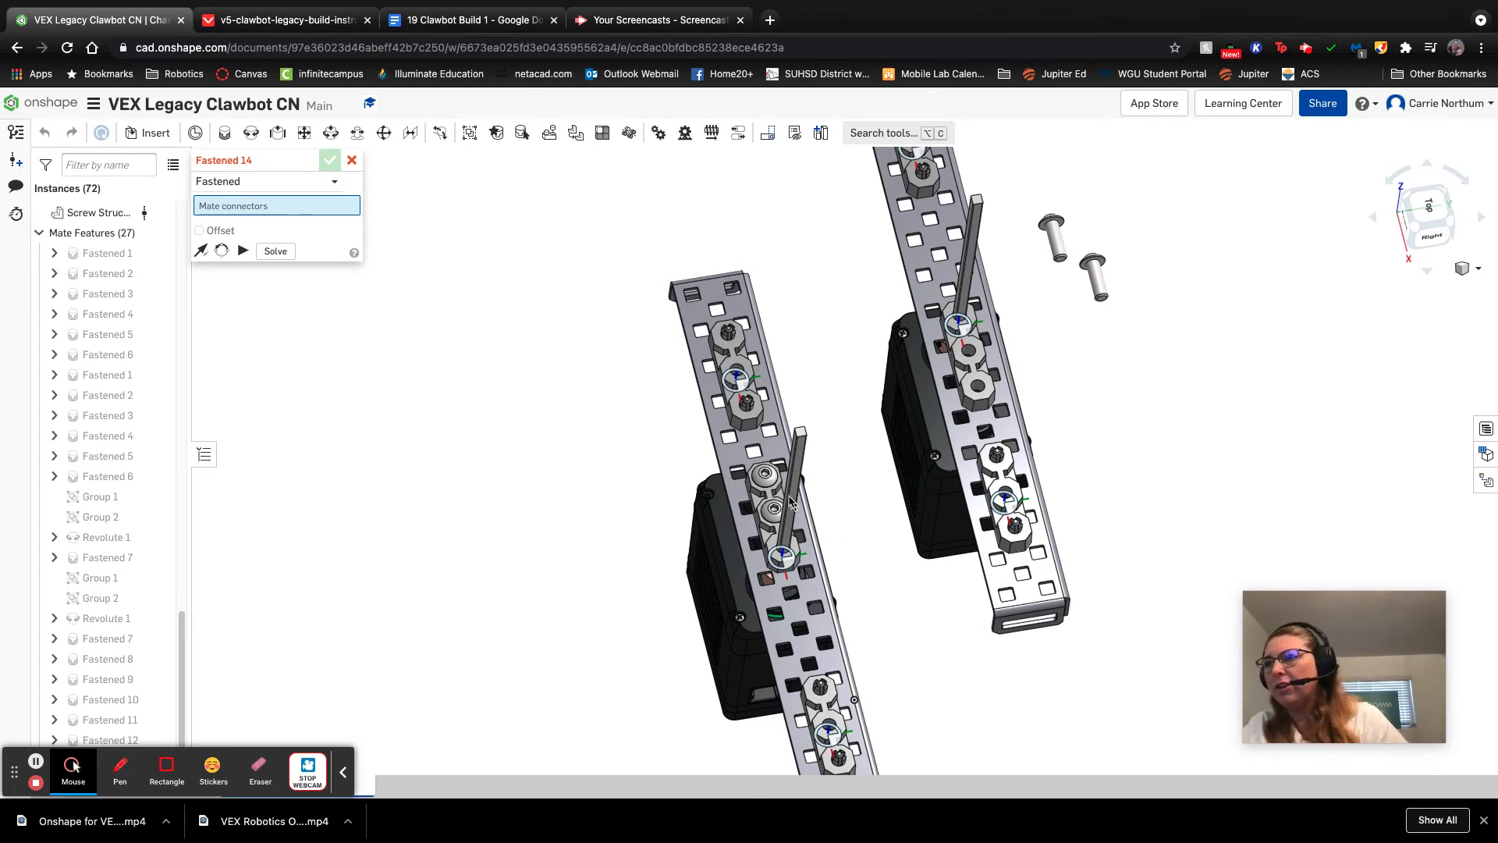
right_drag(1194, 370, 1126, 323)
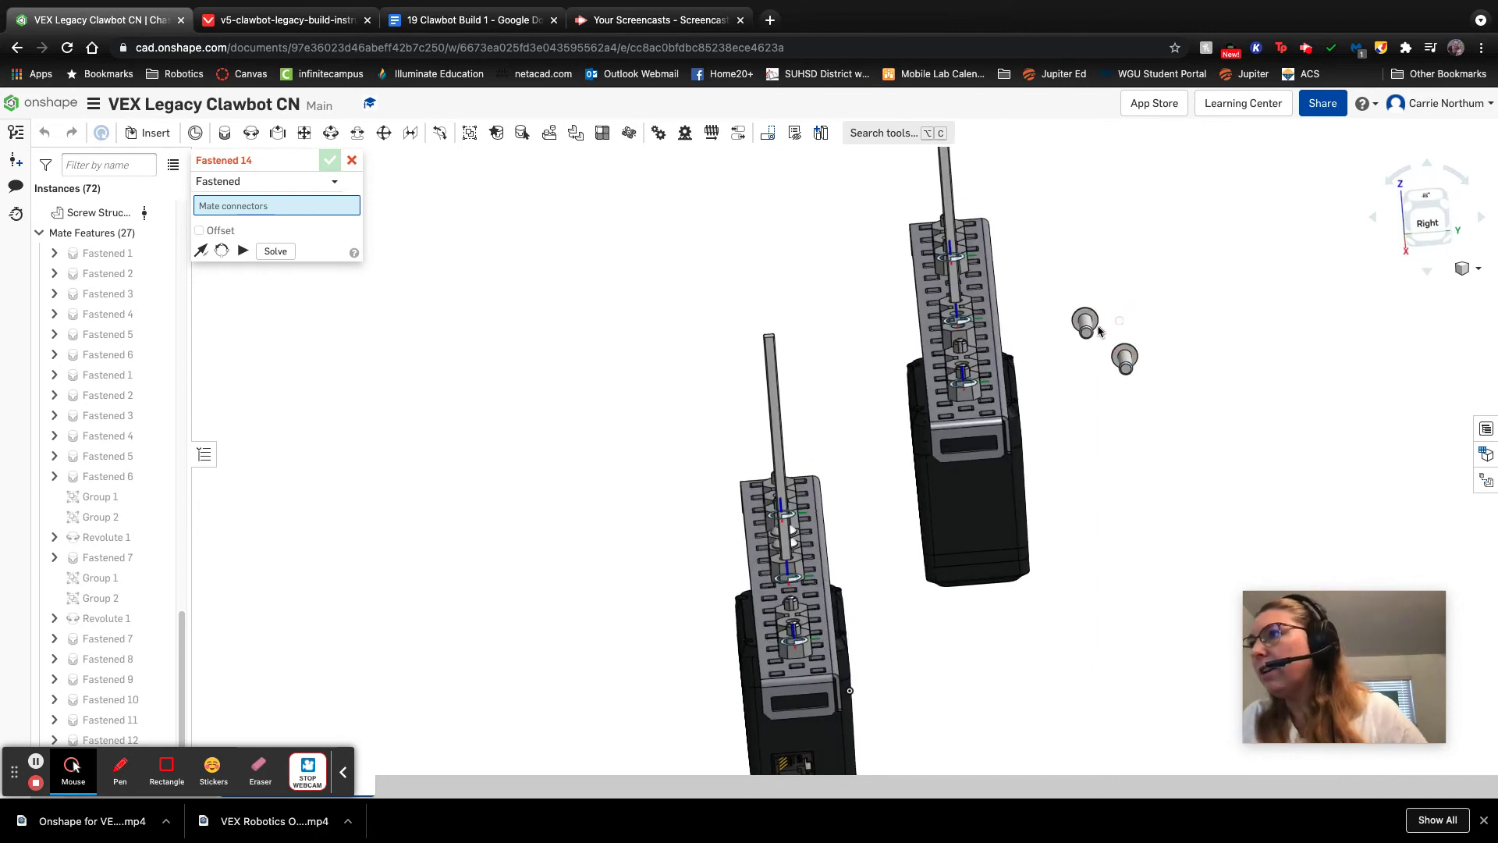
scroll(1098, 330, up, 5)
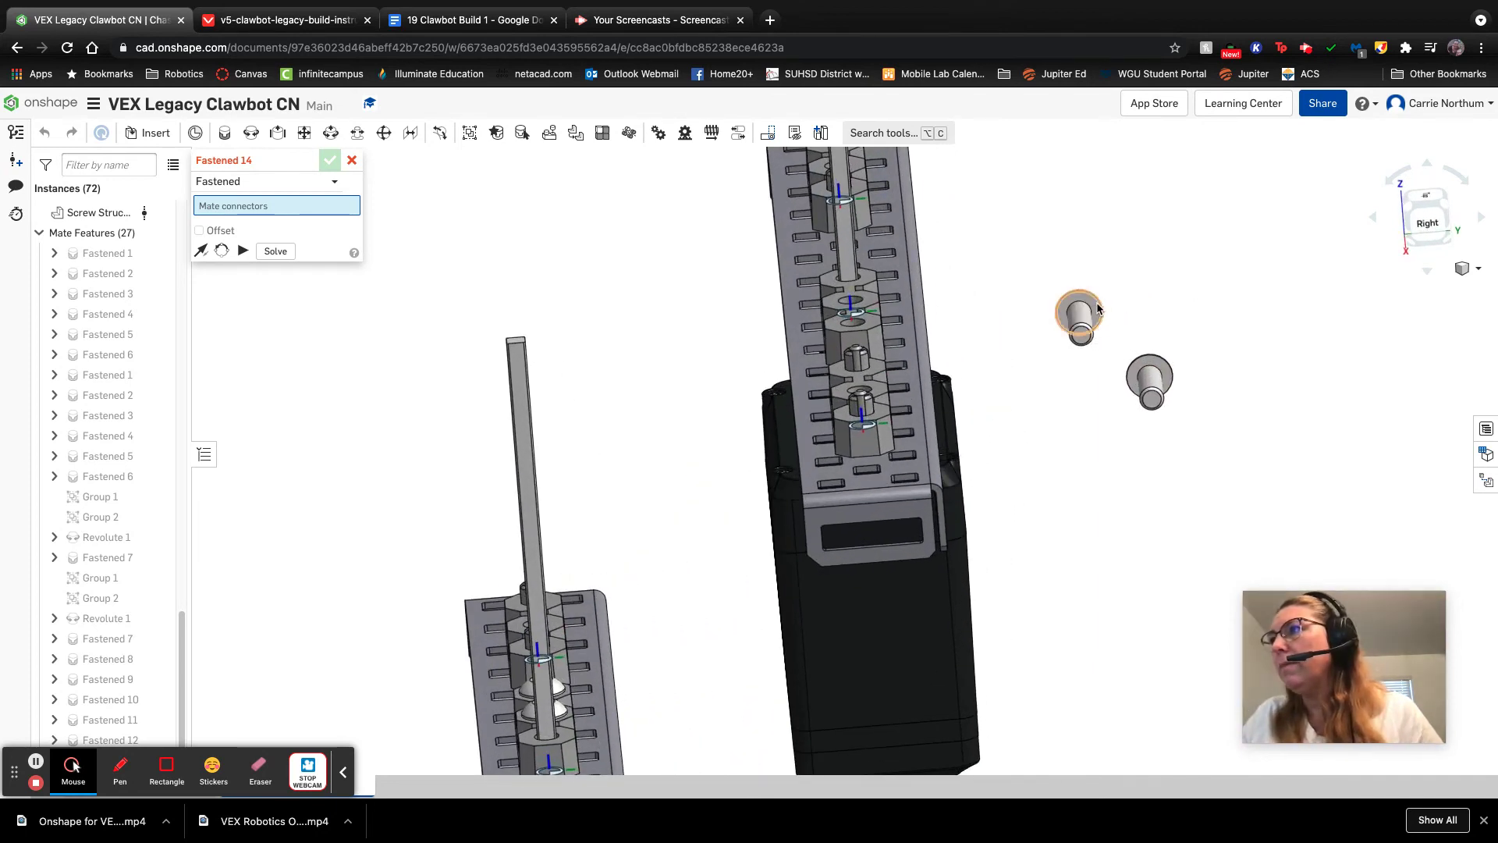
click(1080, 312)
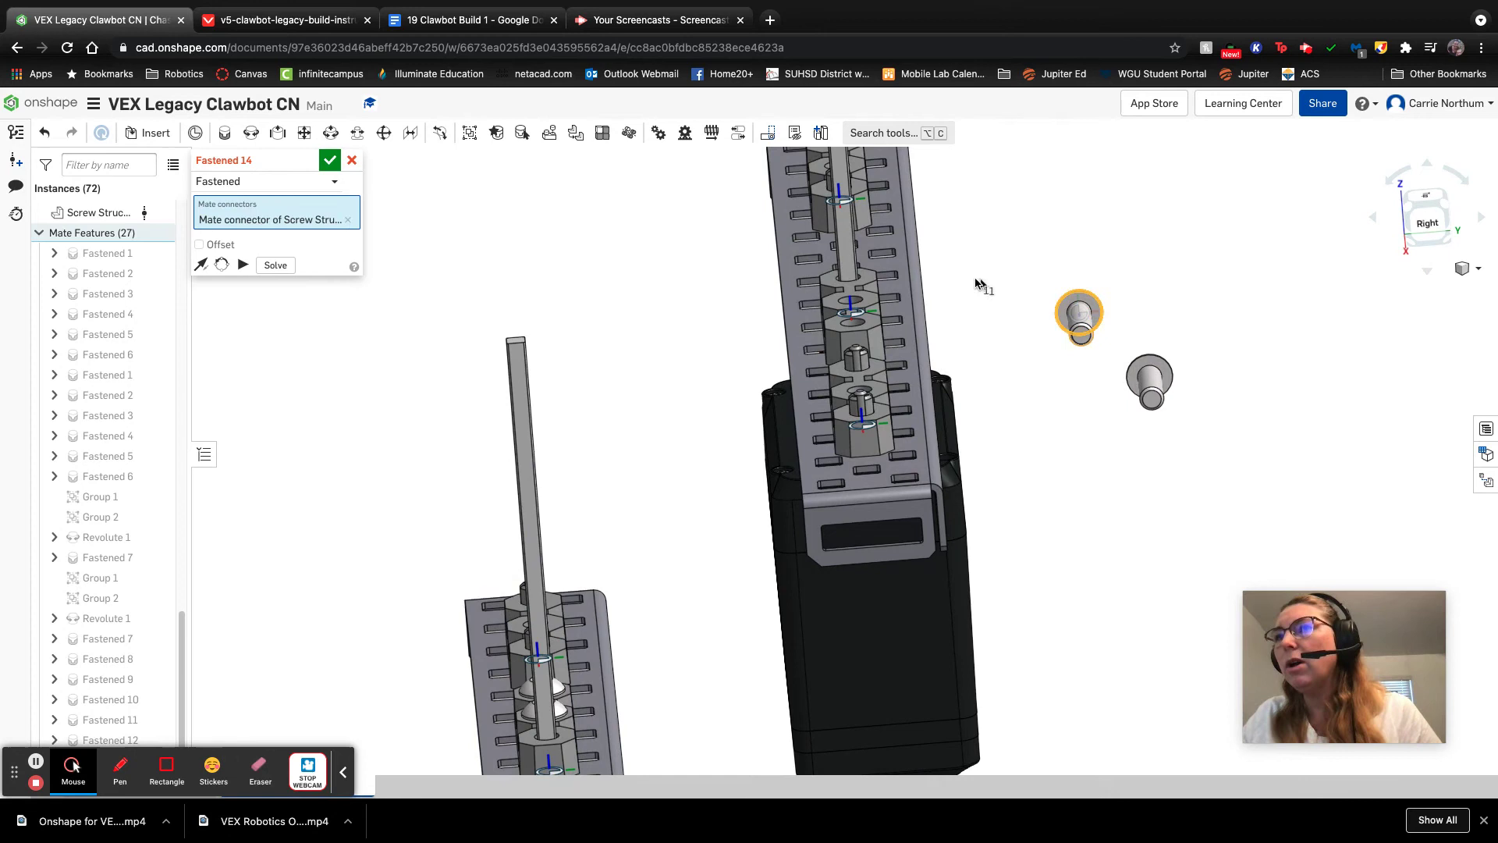
right_drag(952, 260, 920, 366)
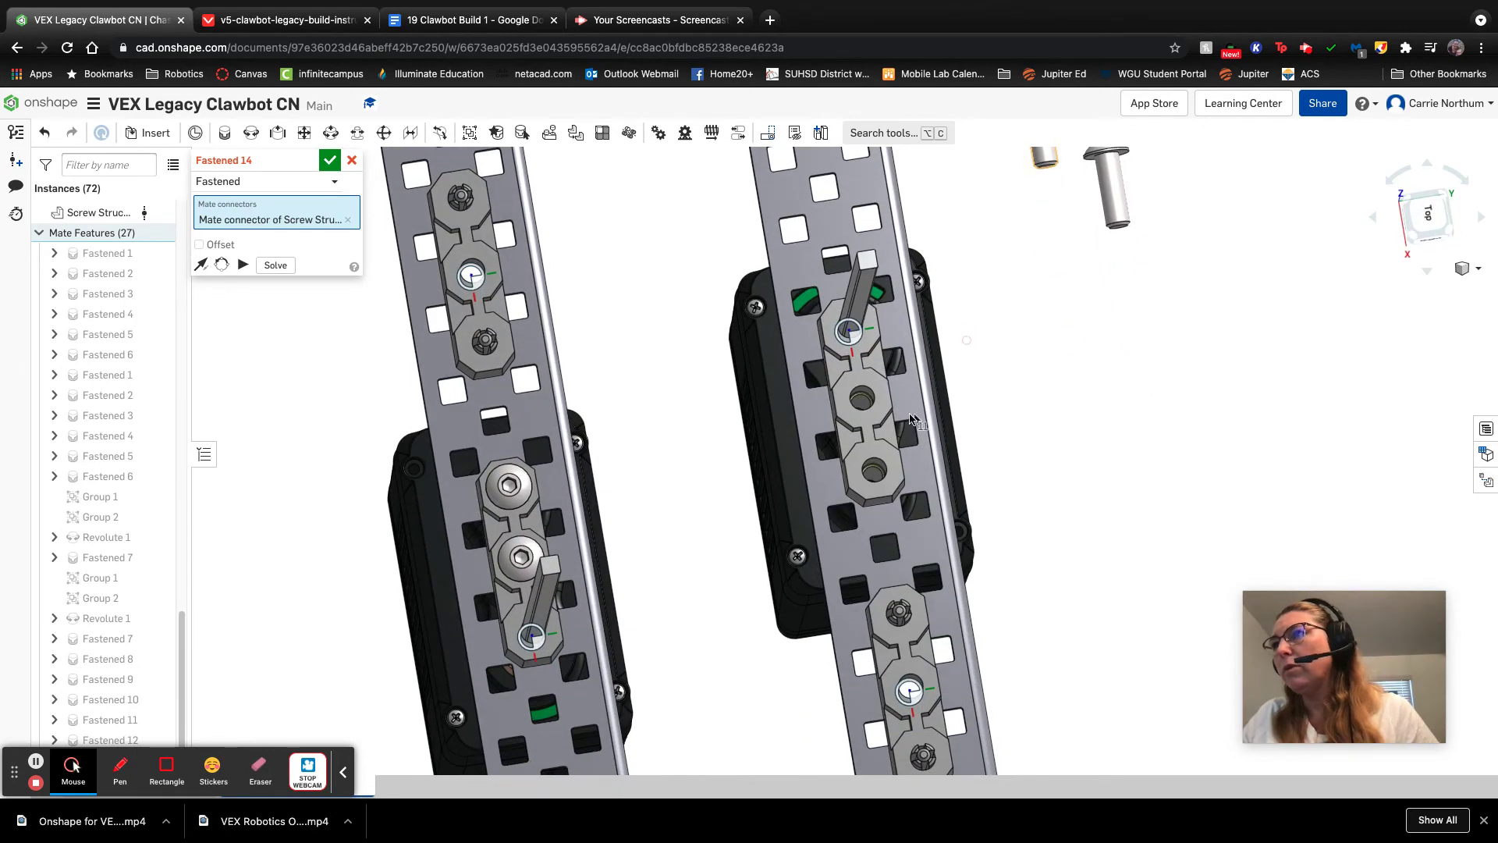
click(861, 401)
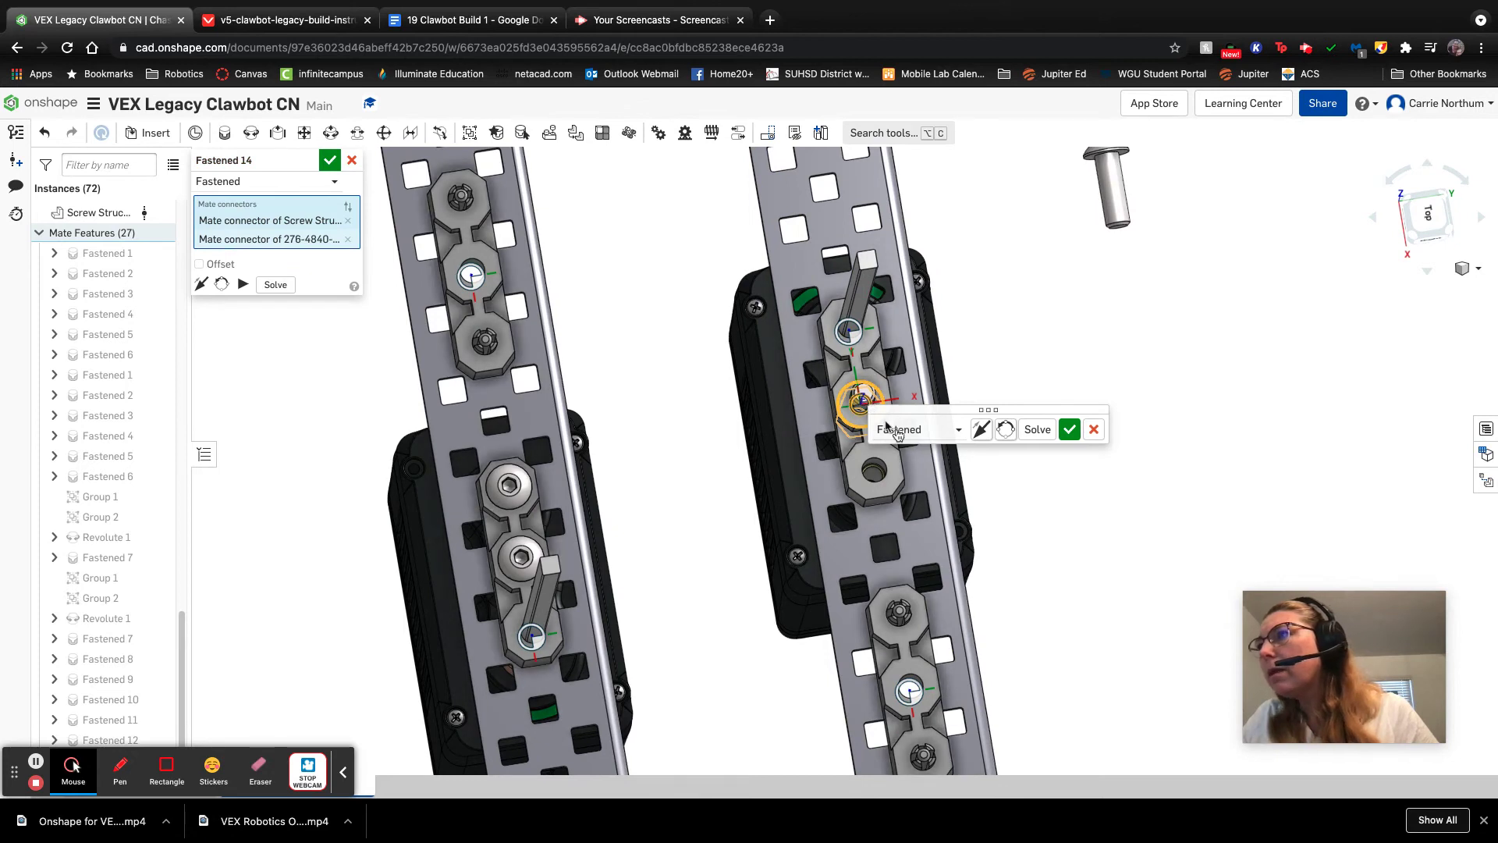
click(981, 431)
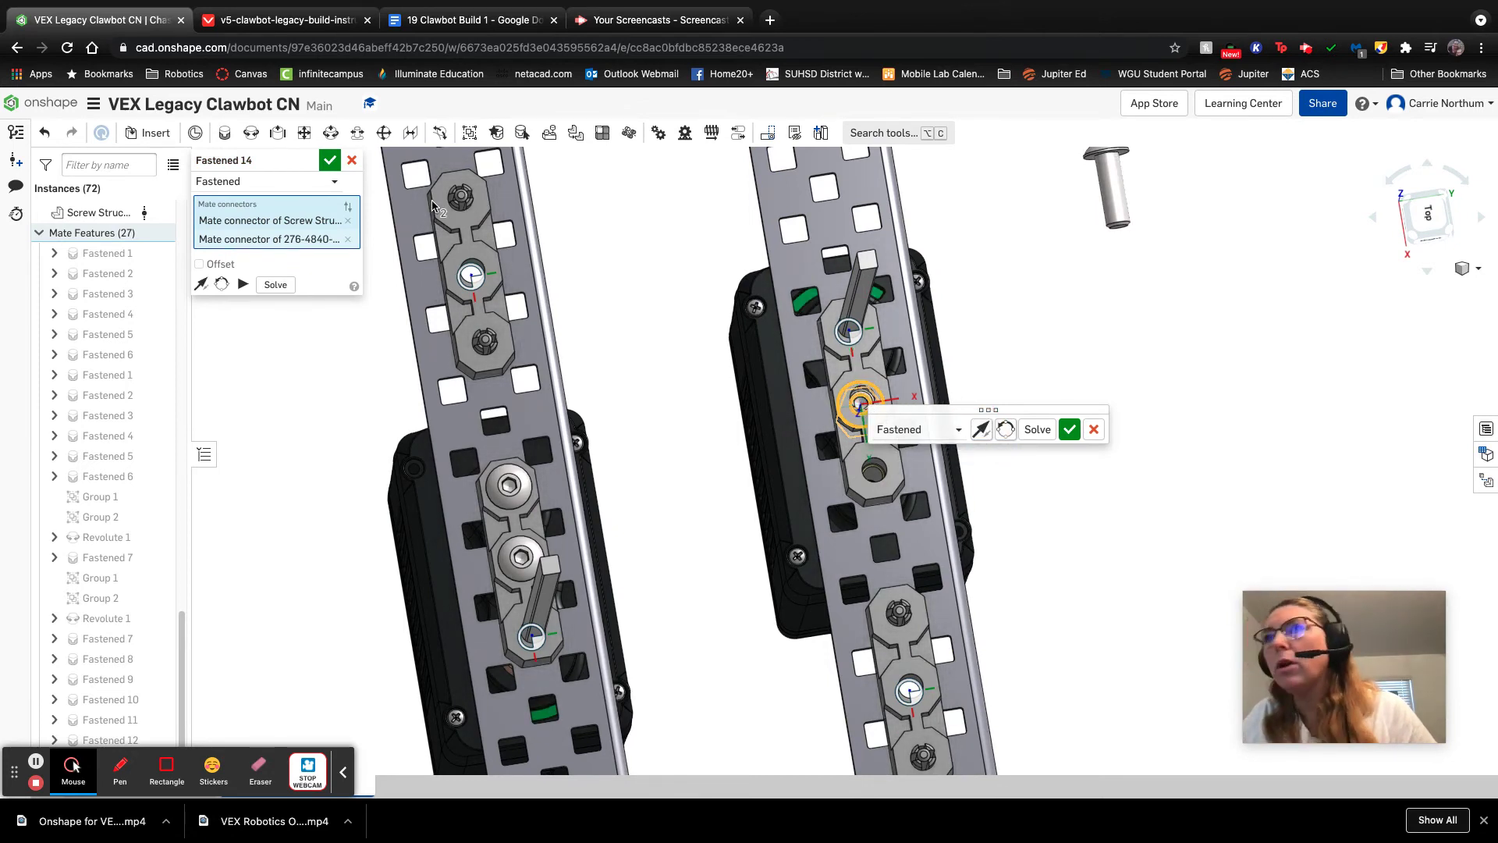
click(348, 239)
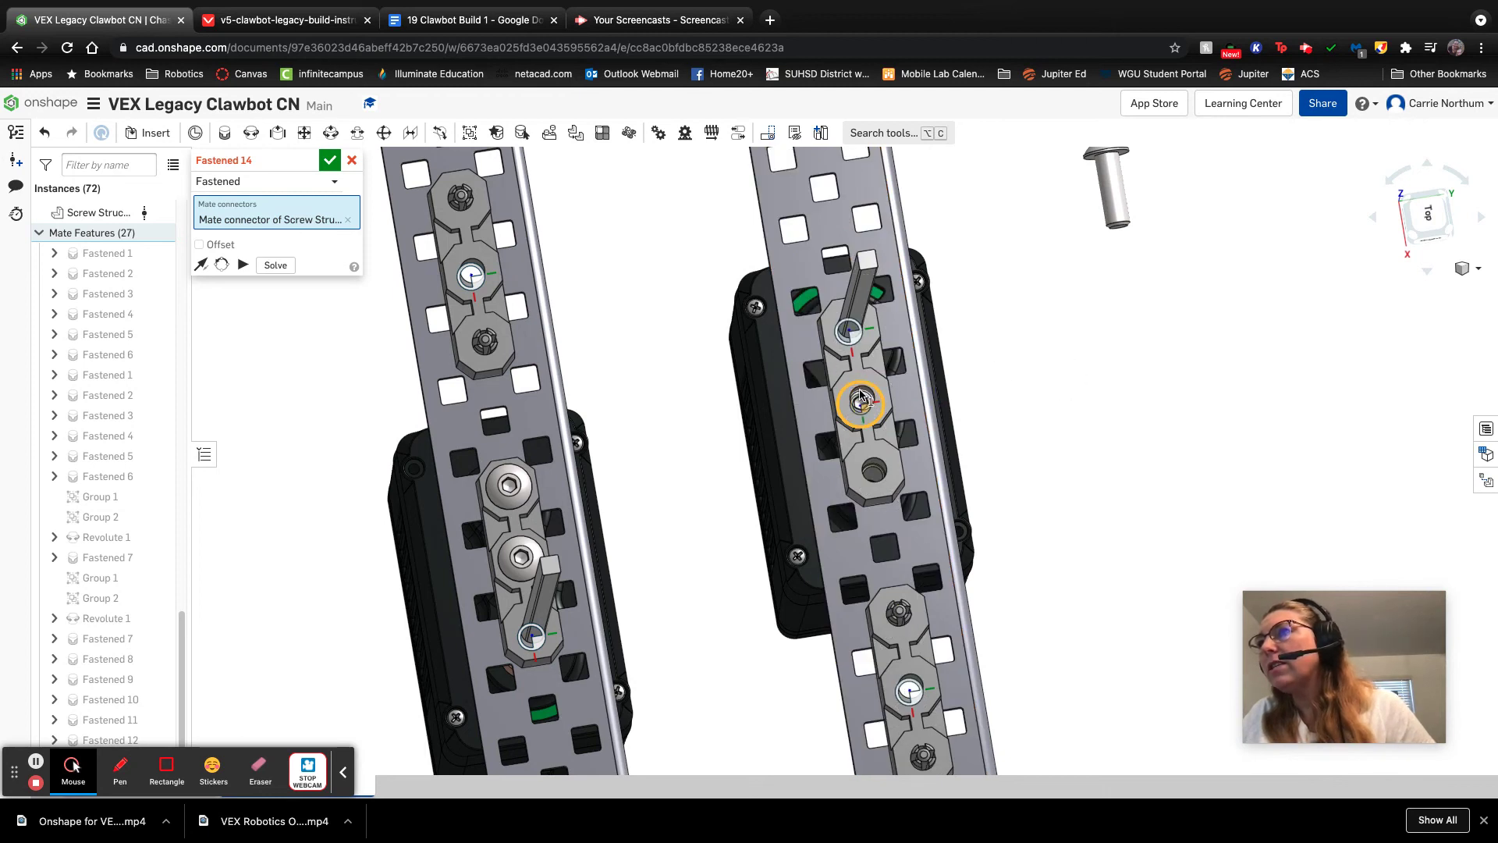
scroll(860, 398, up, 5)
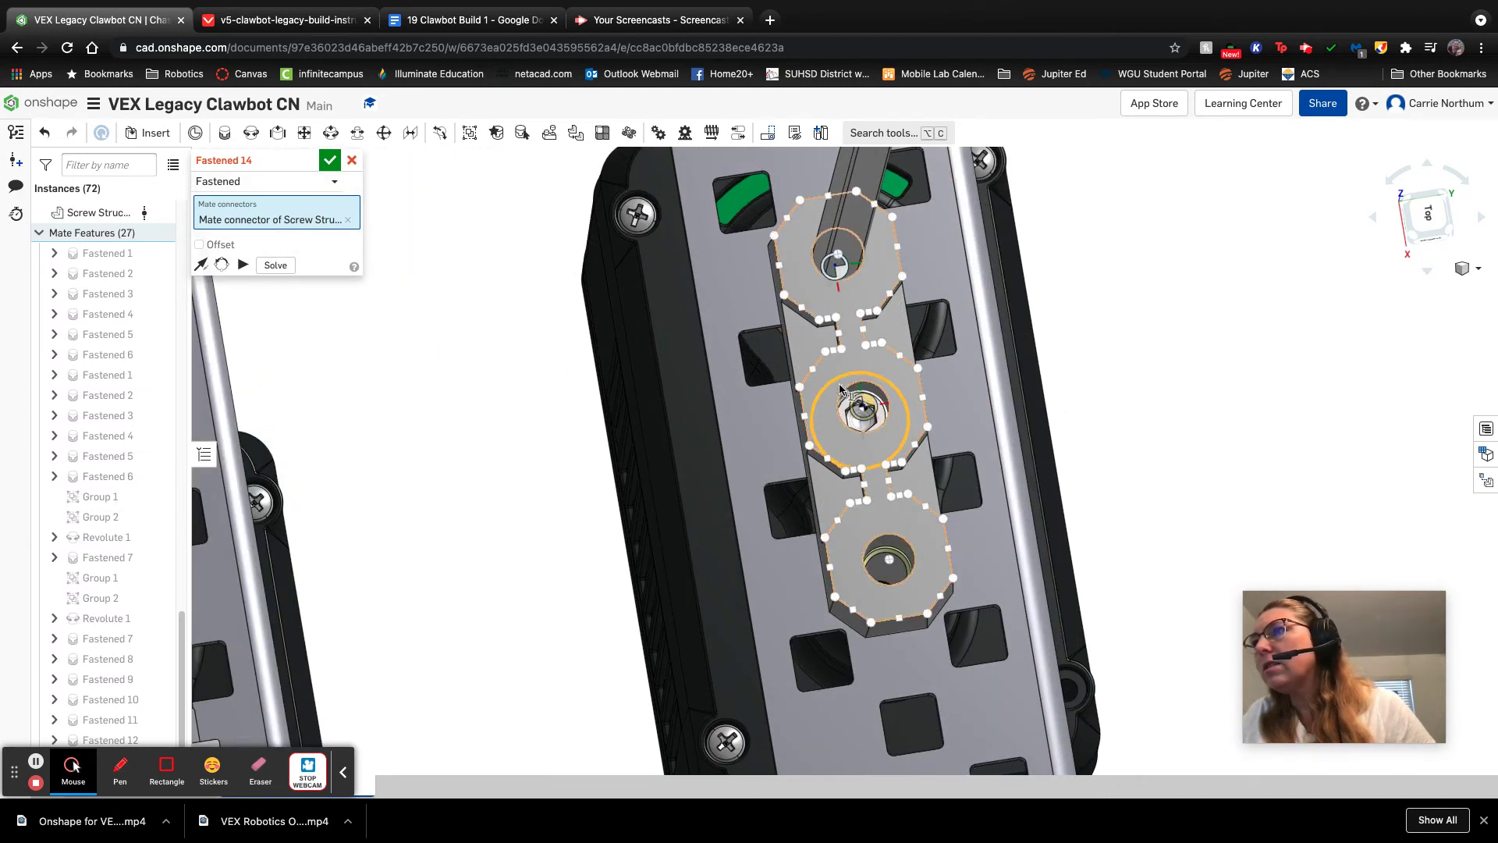
click(352, 162)
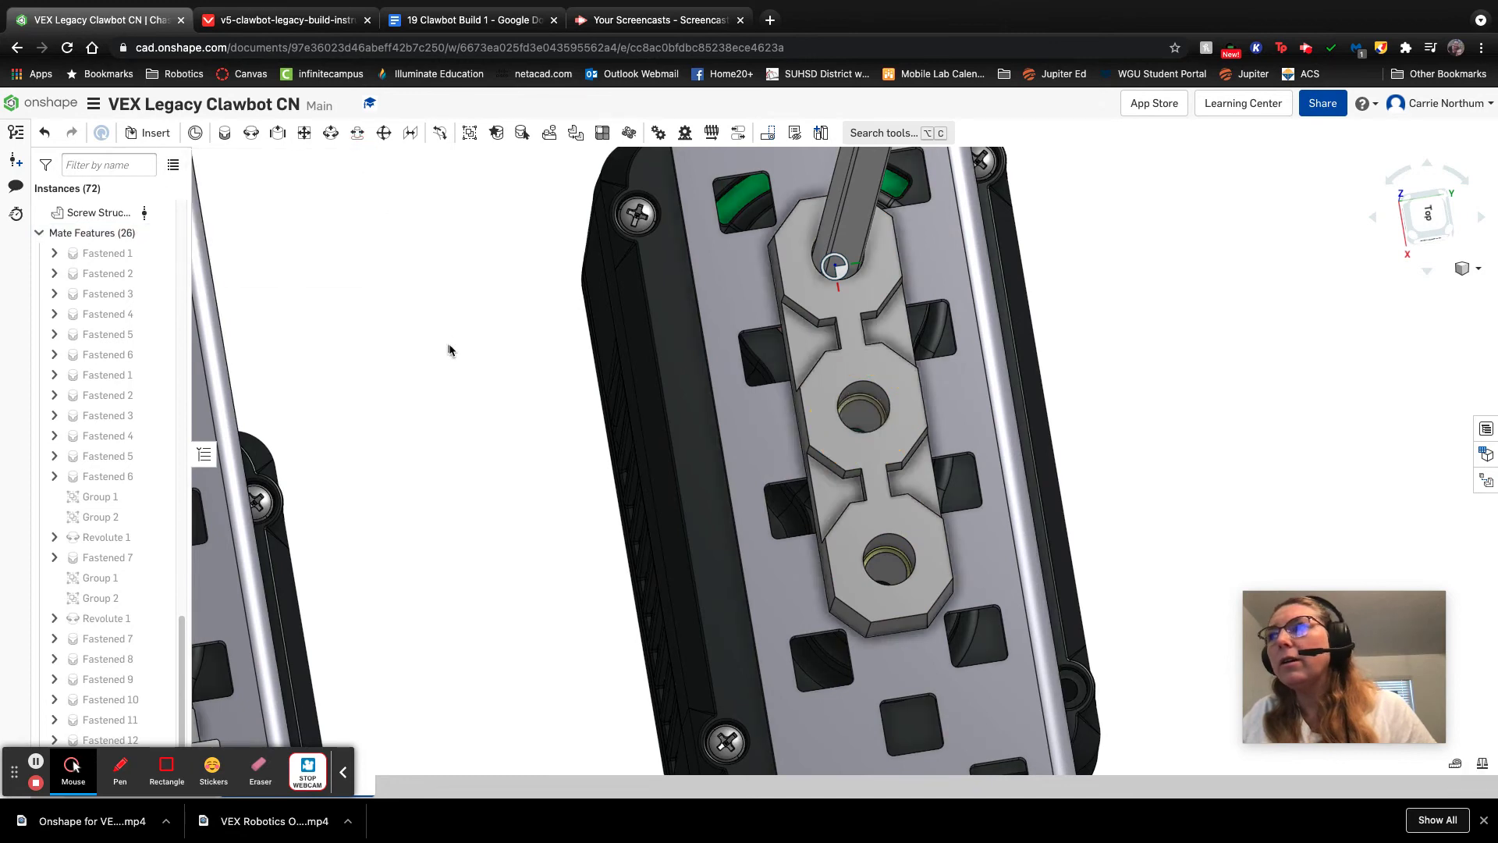
scroll(460, 340, down, 5)
right_drag(870, 407, 849, 334)
scroll(772, 195, up, 2)
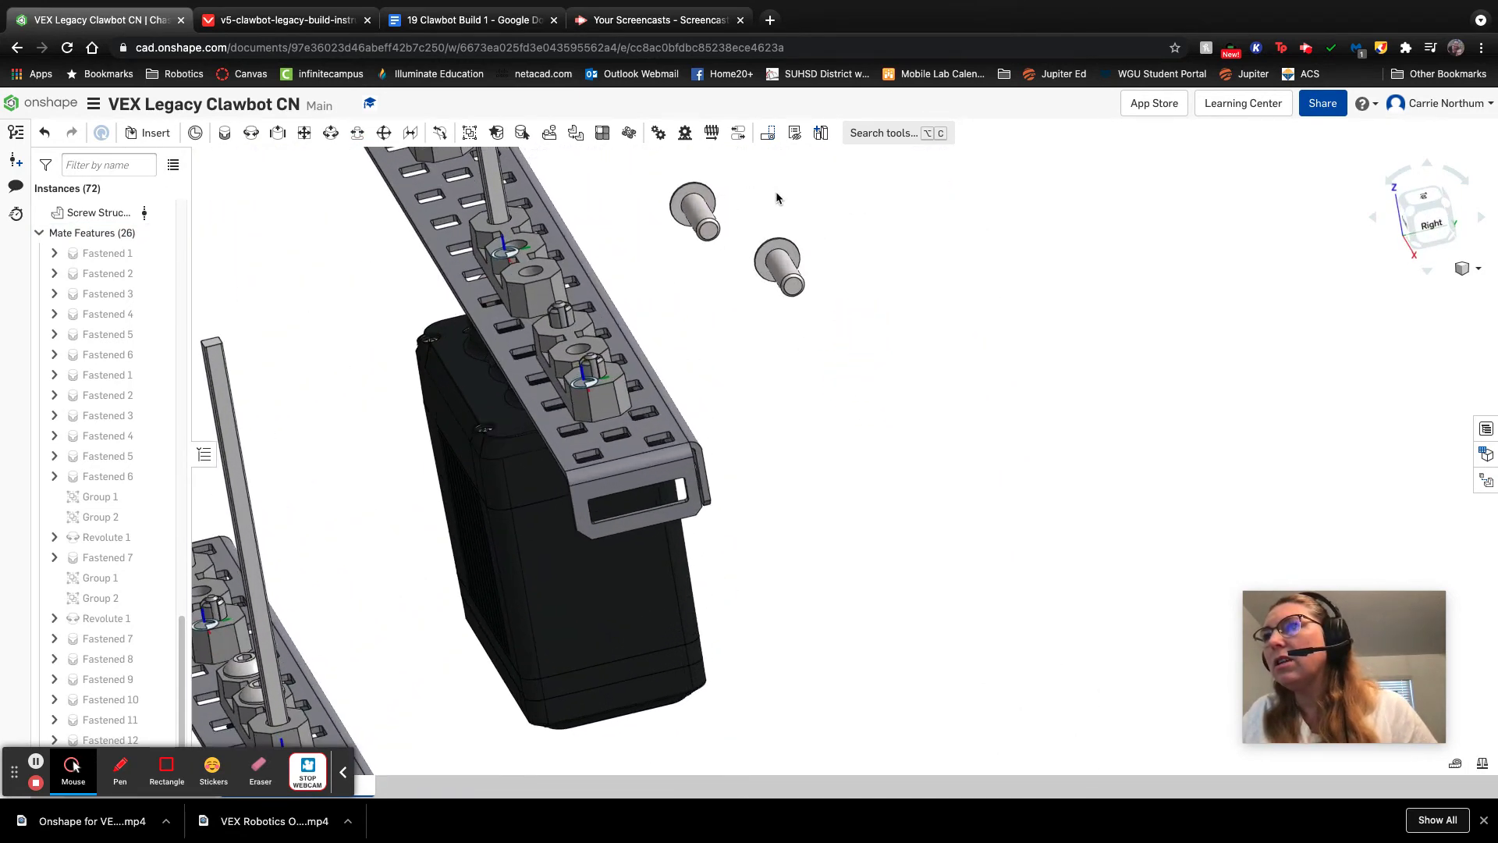
click(707, 197)
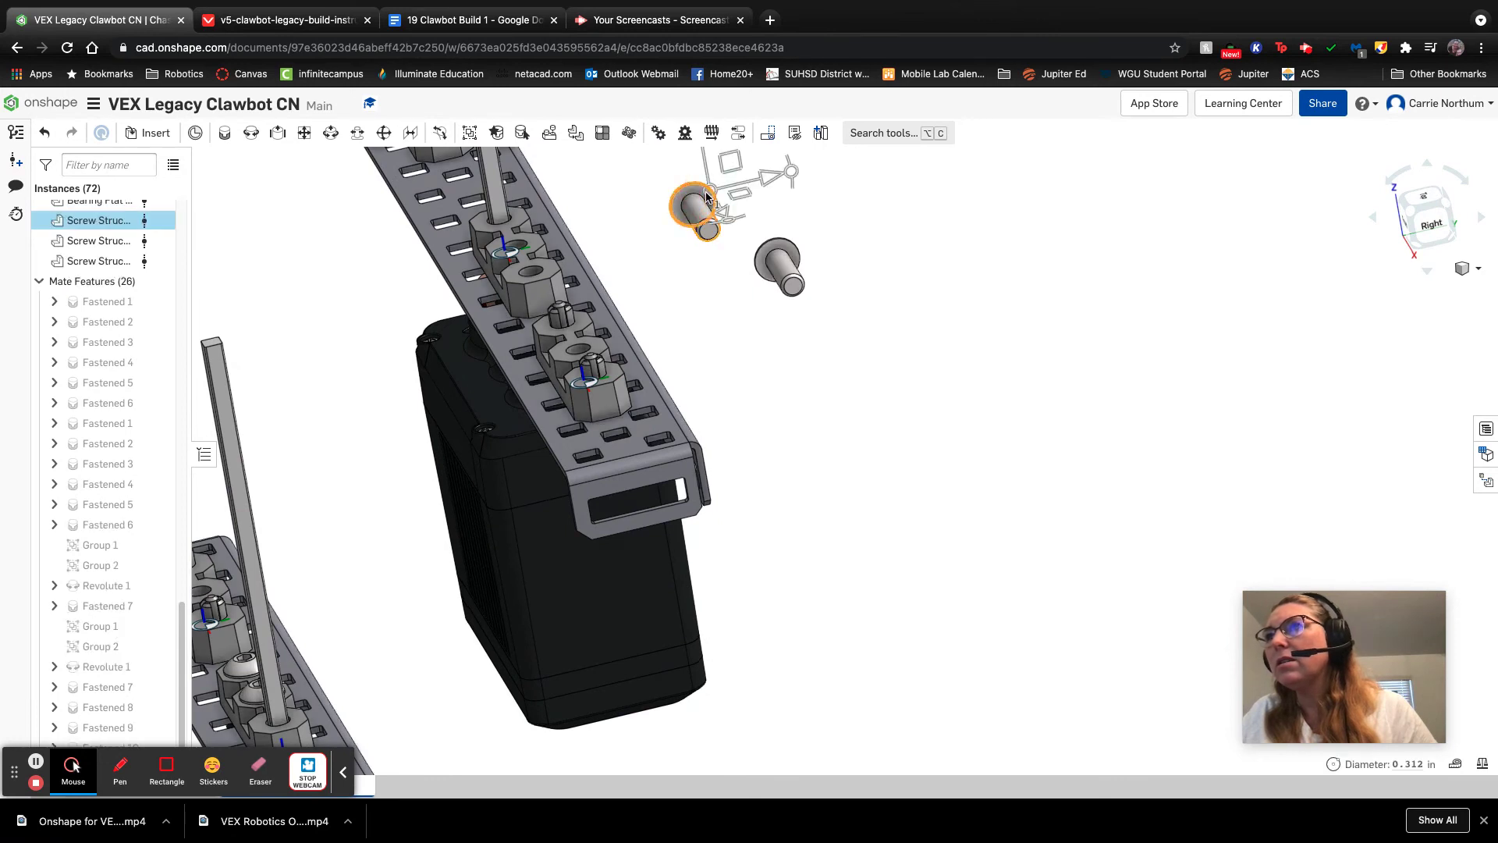
right_drag(693, 361, 713, 424)
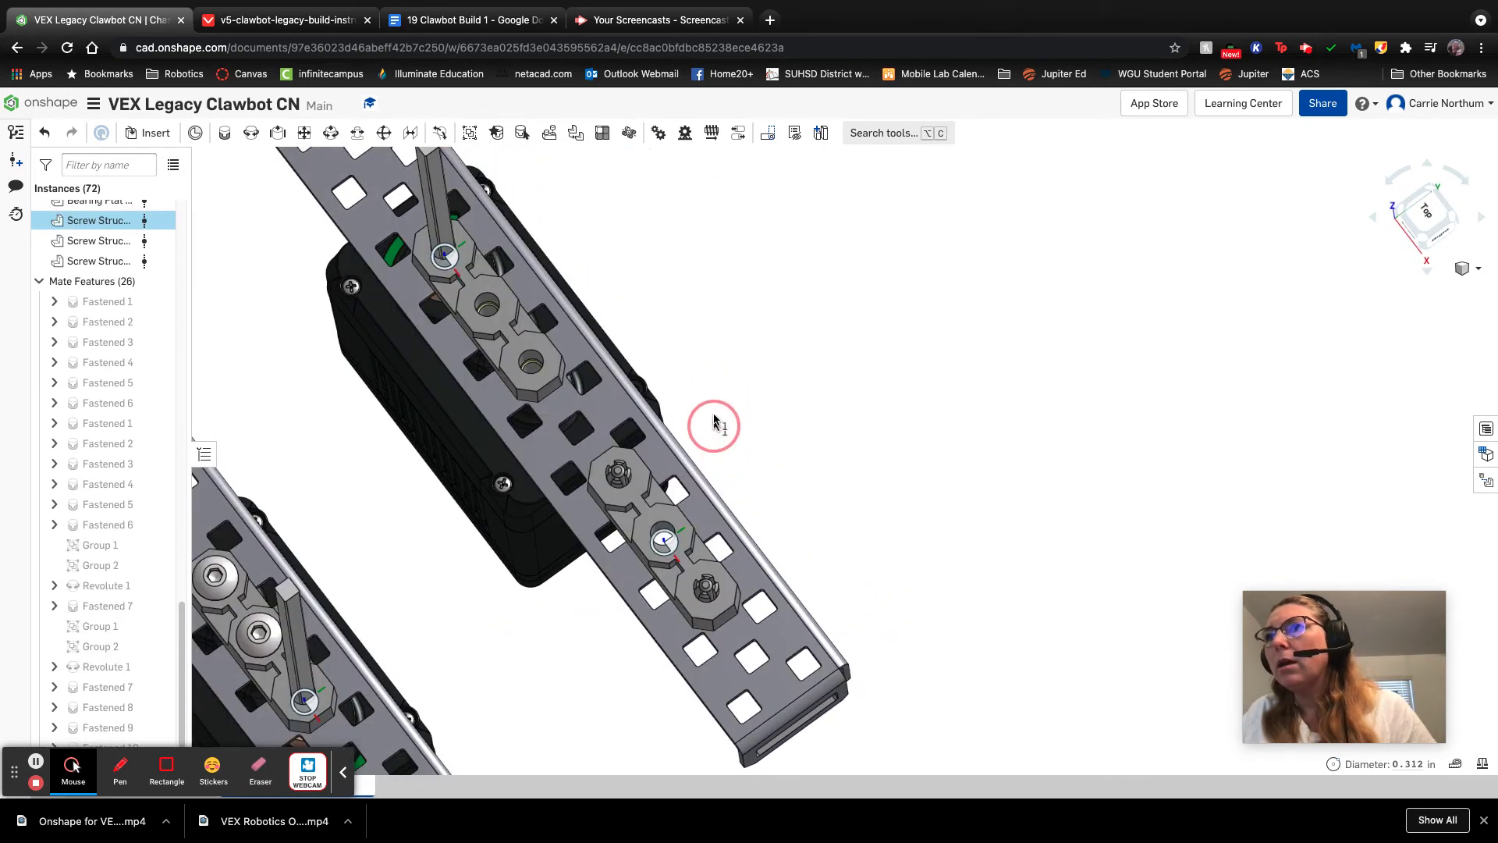
scroll(503, 304, up, 3)
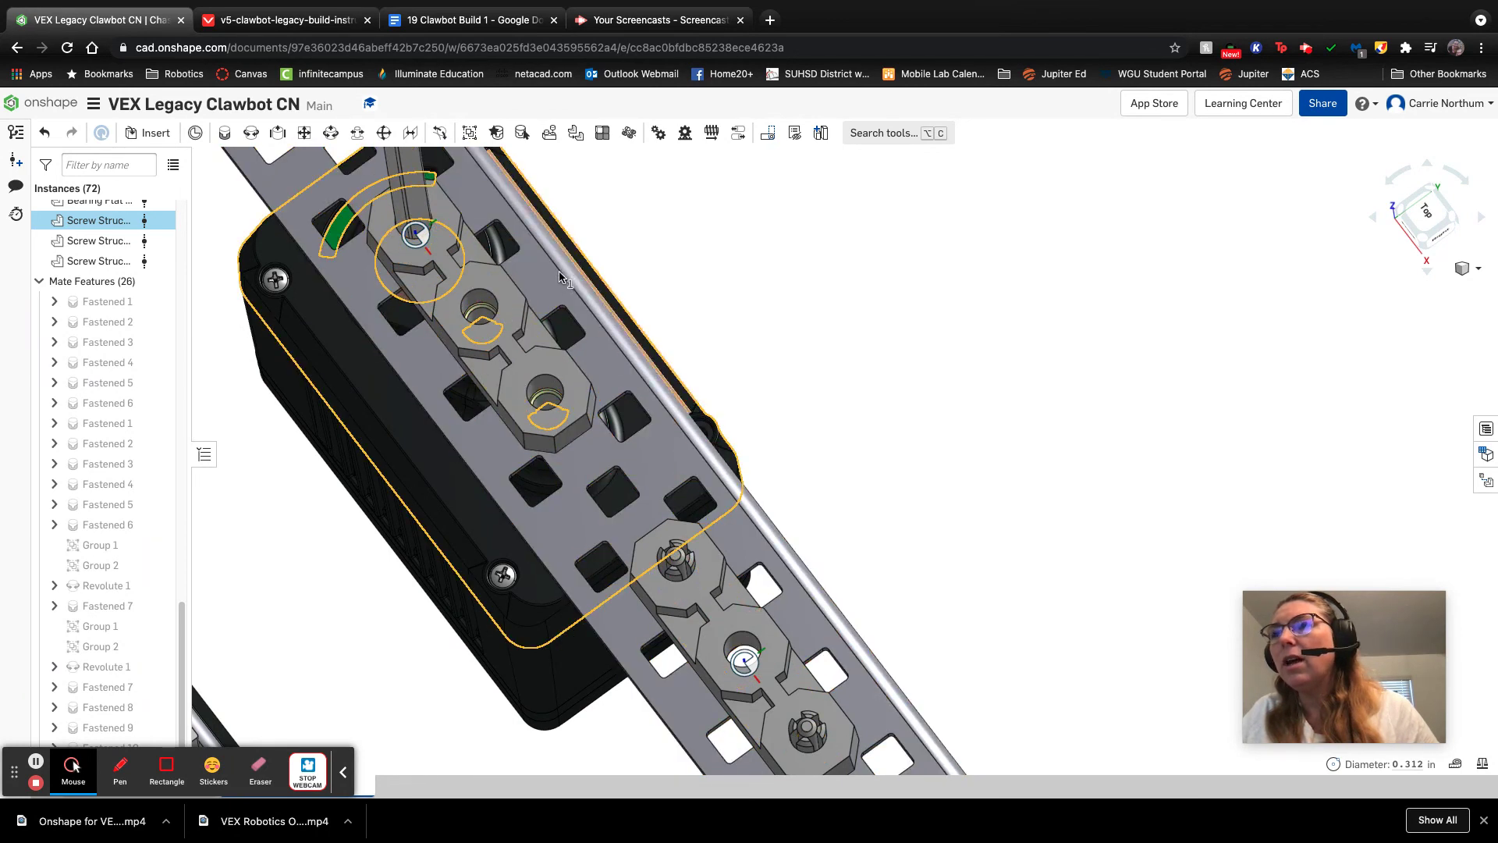
scroll(429, 303, up, 2)
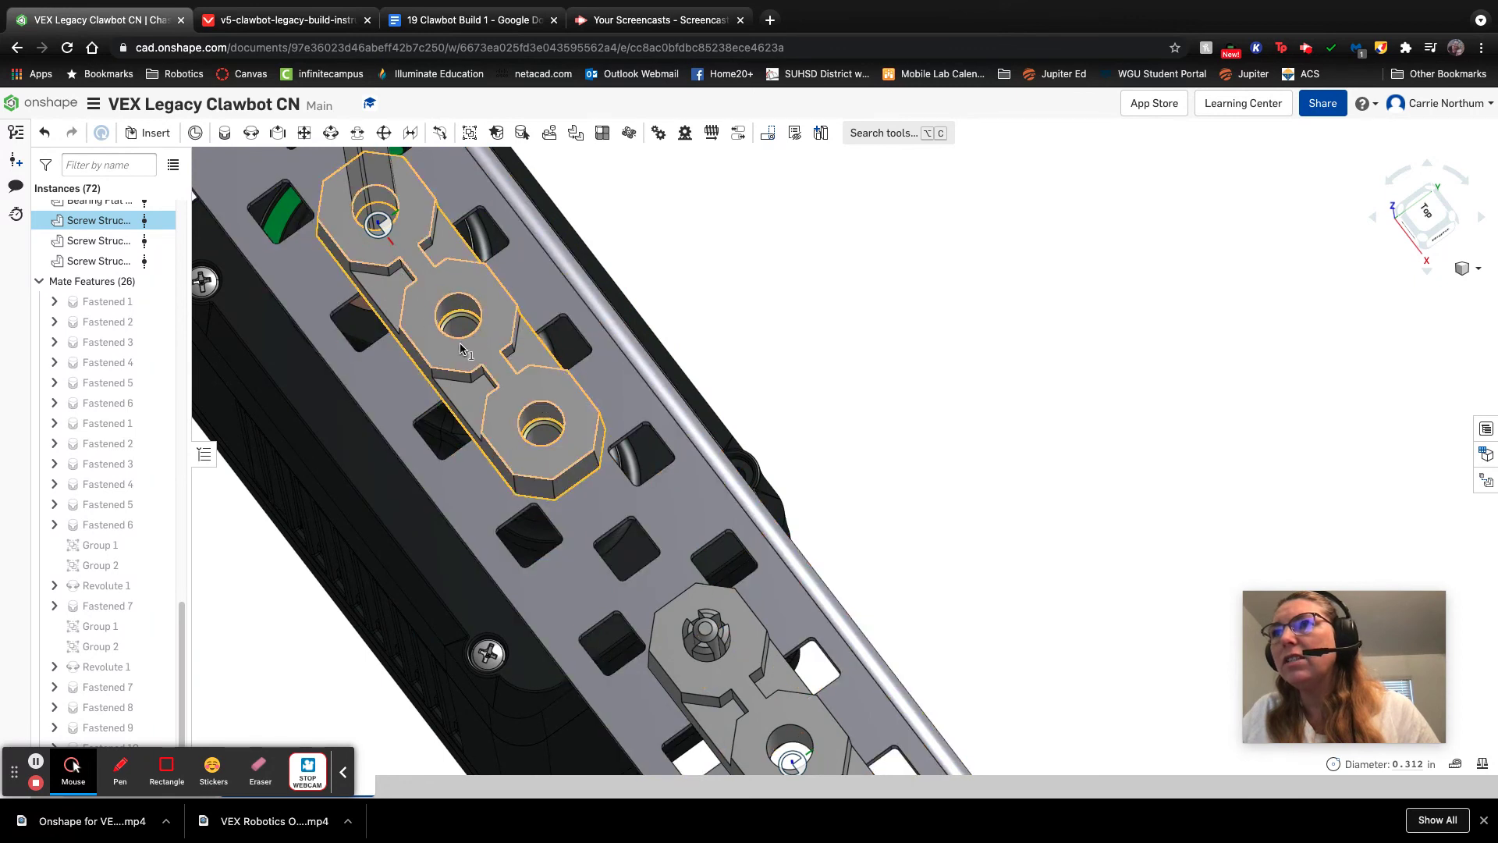
scroll(437, 301, up, 1)
scroll(437, 301, up, 2)
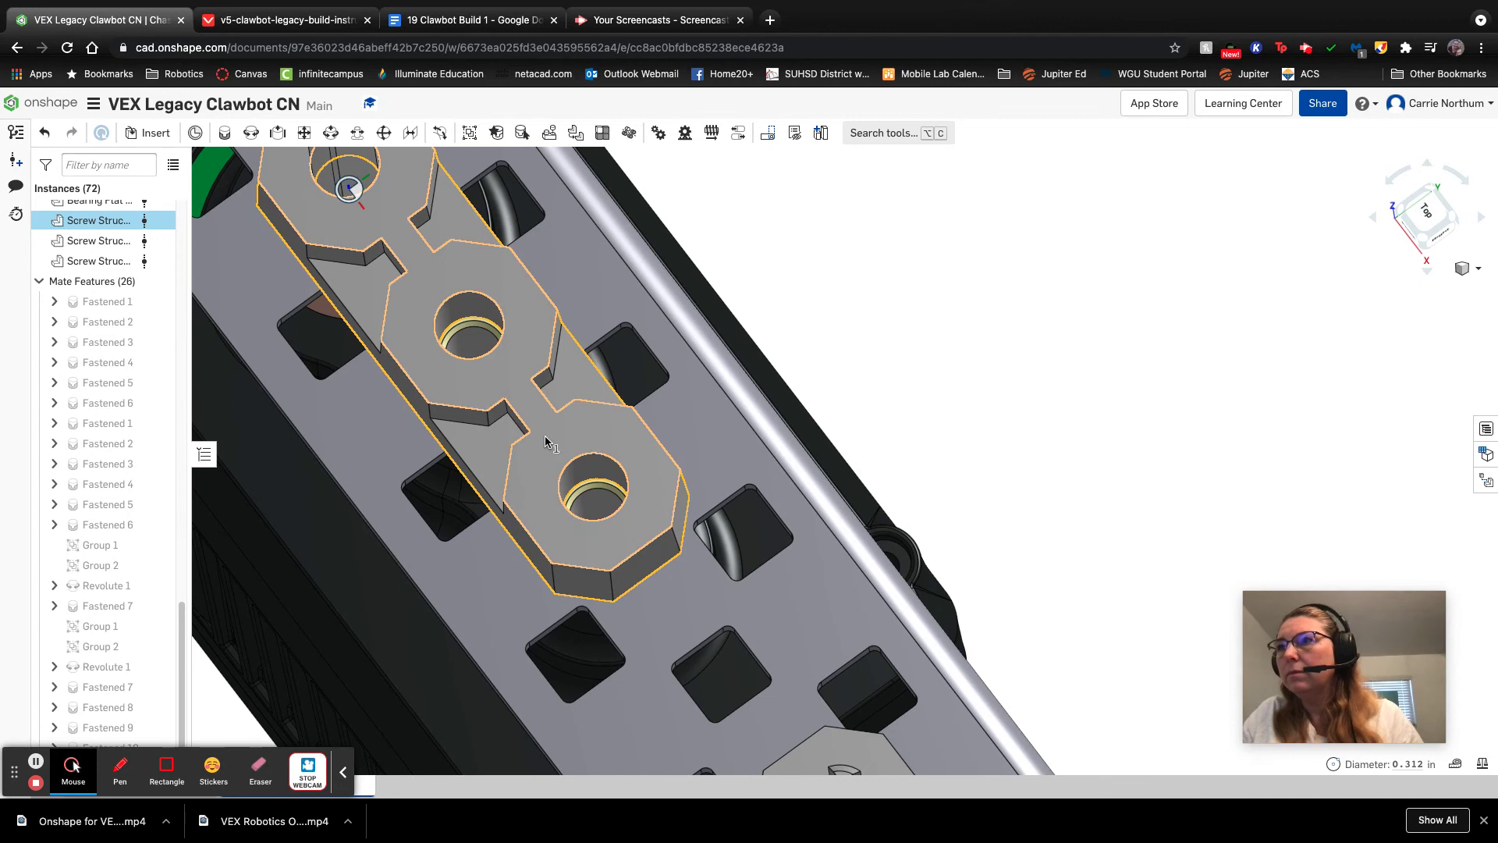
scroll(546, 441, down, 3)
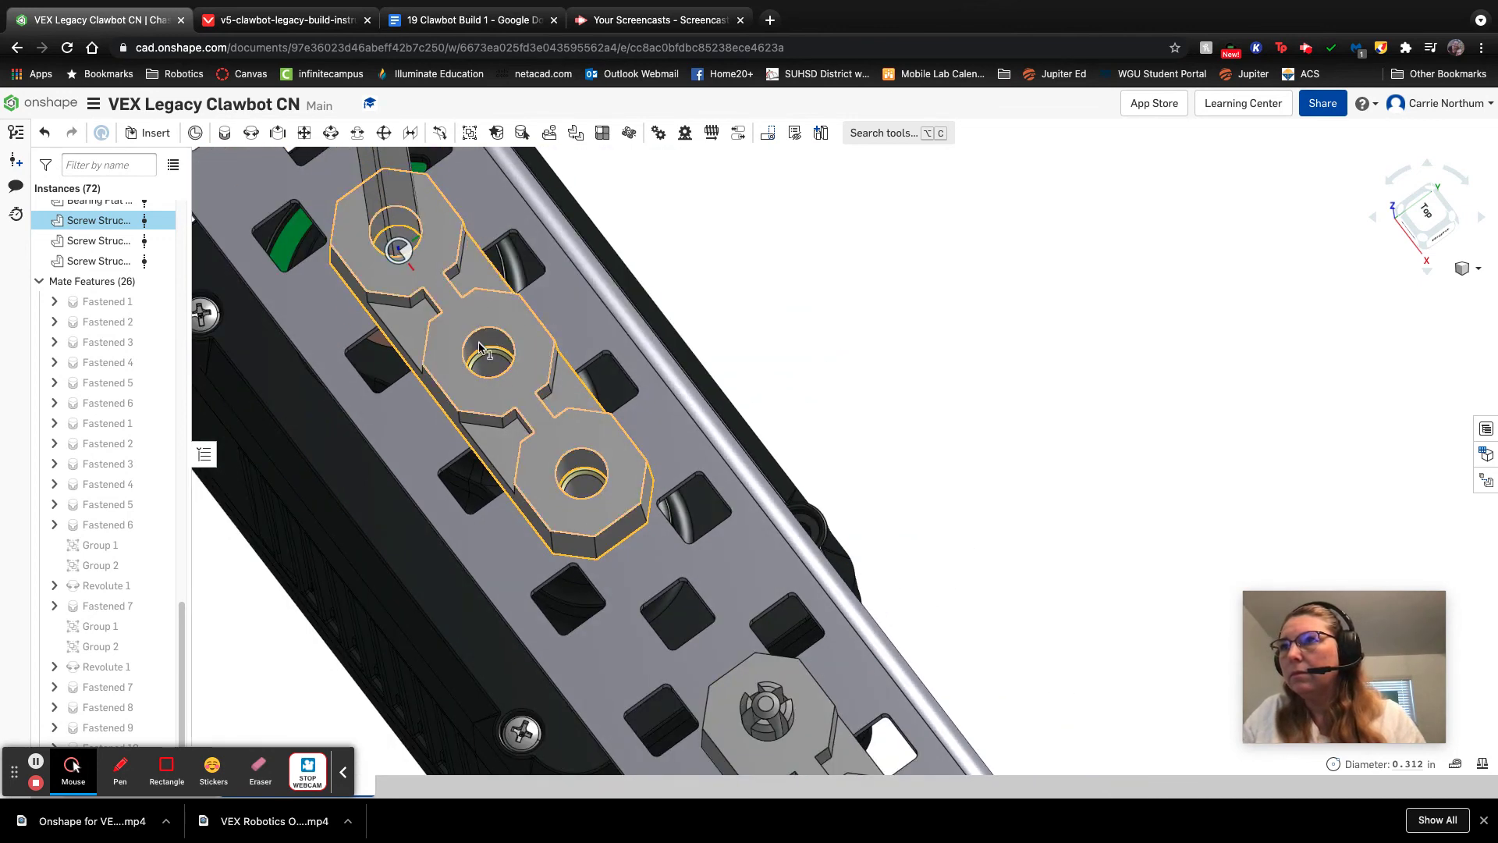
scroll(460, 363, down, 3)
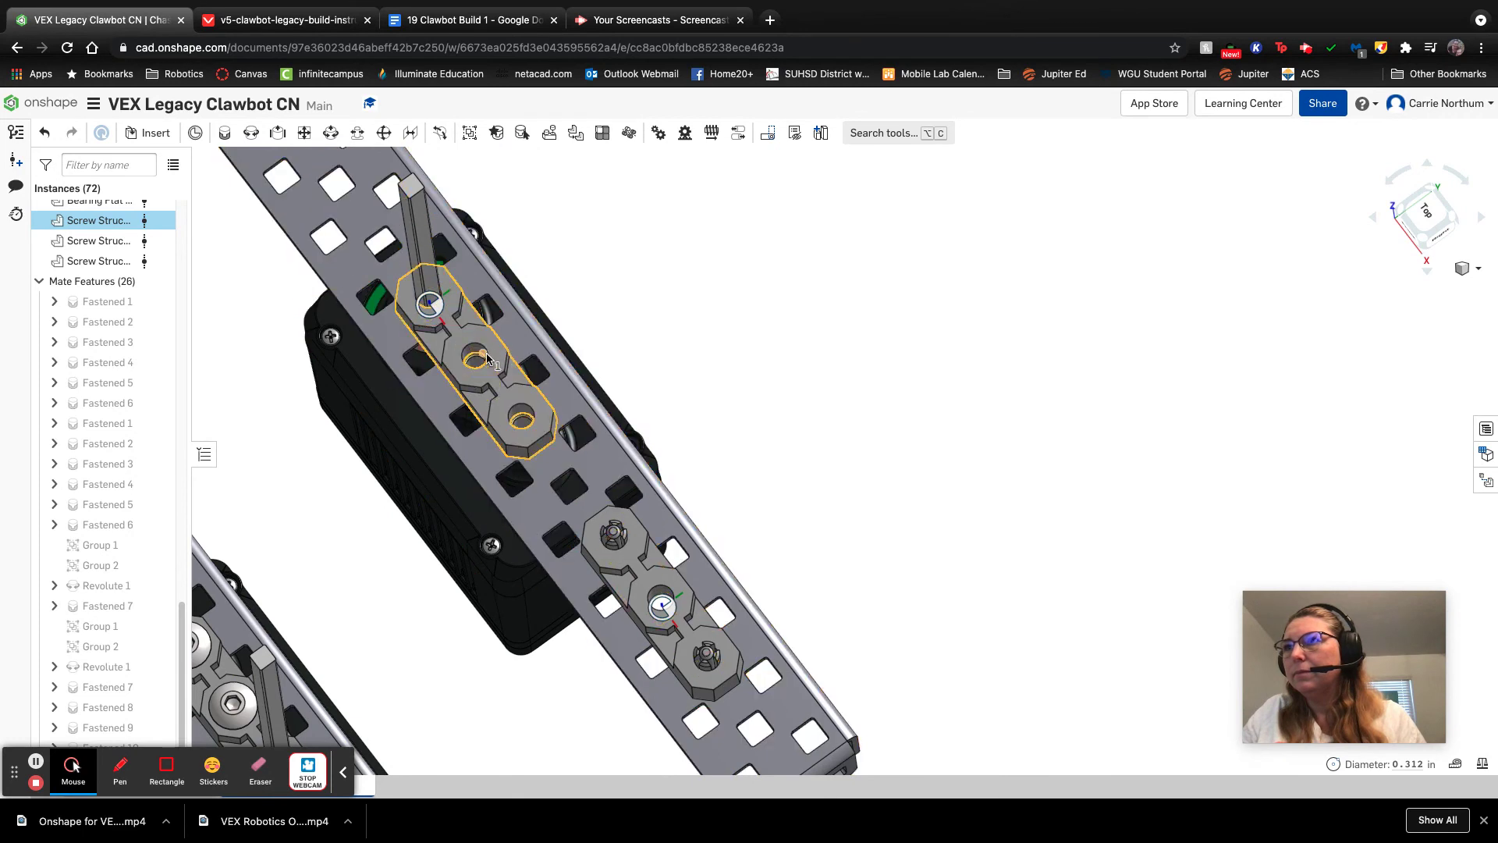
scroll(284, 232, down, 3)
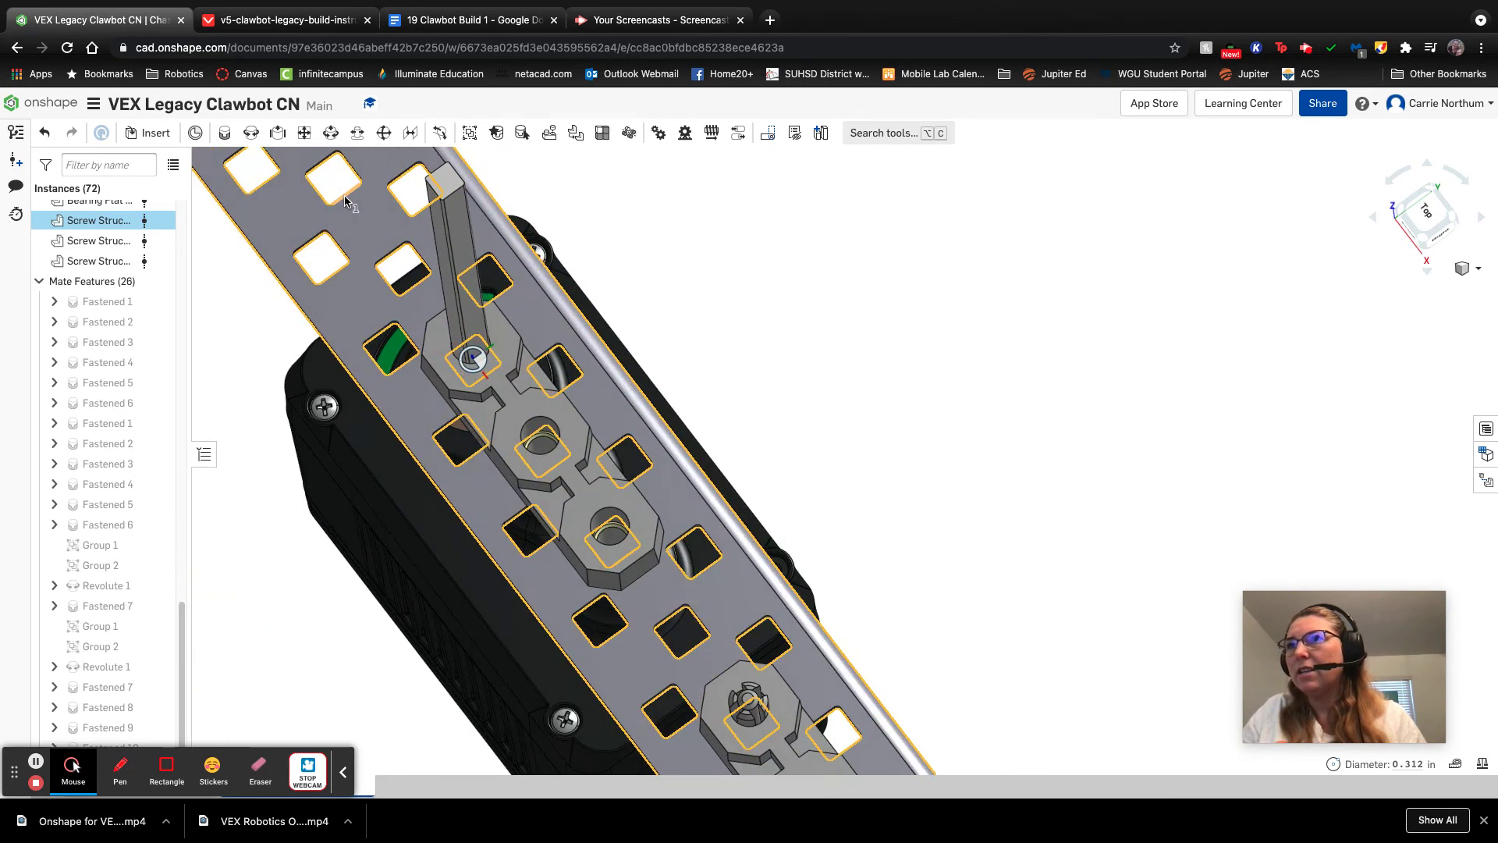
scroll(348, 200, down, 3)
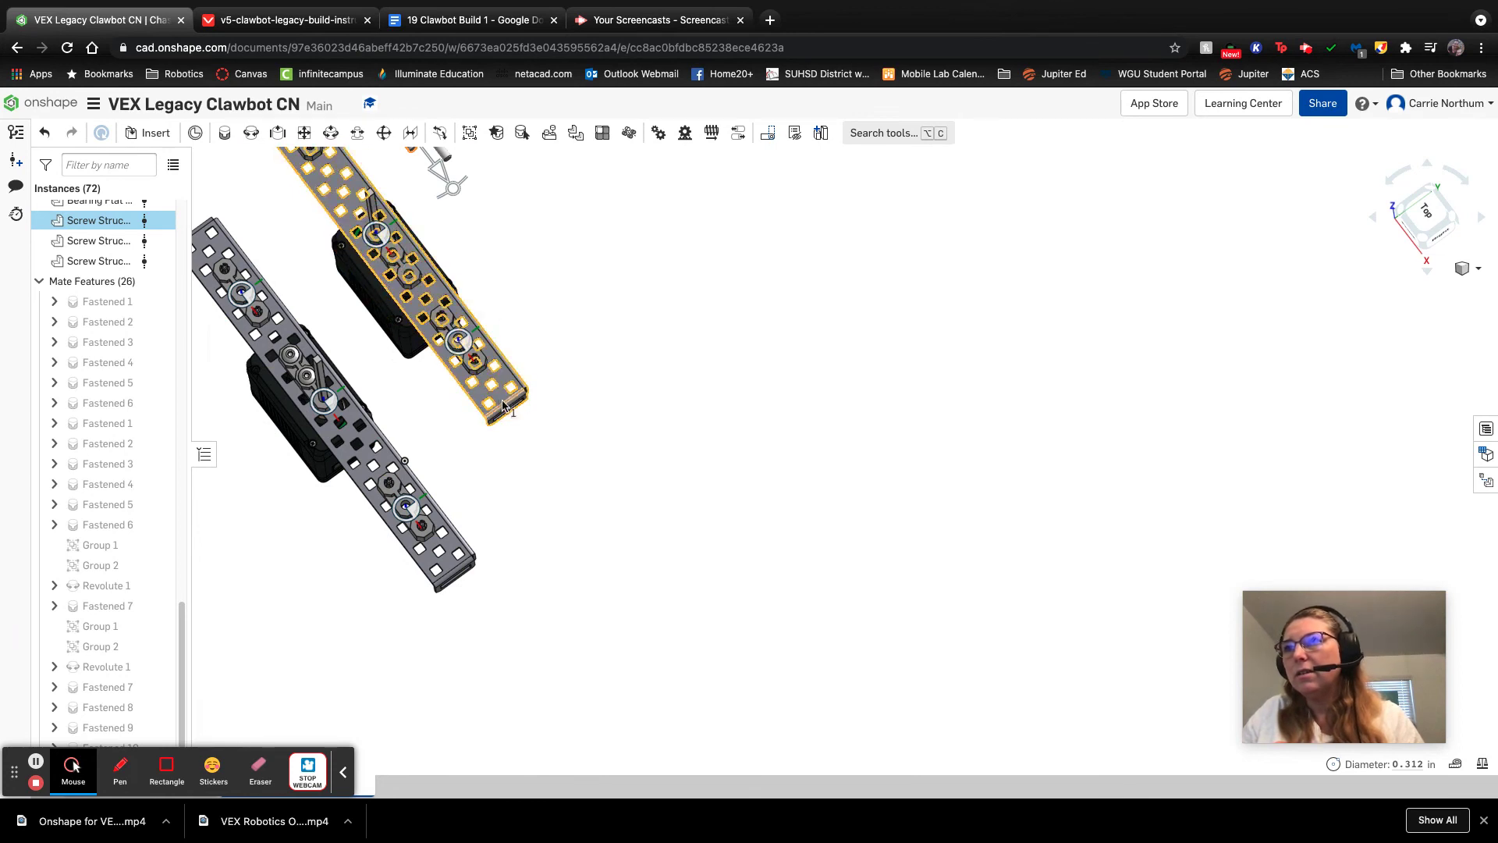
scroll(484, 403, up, 5)
scroll(485, 403, up, 3)
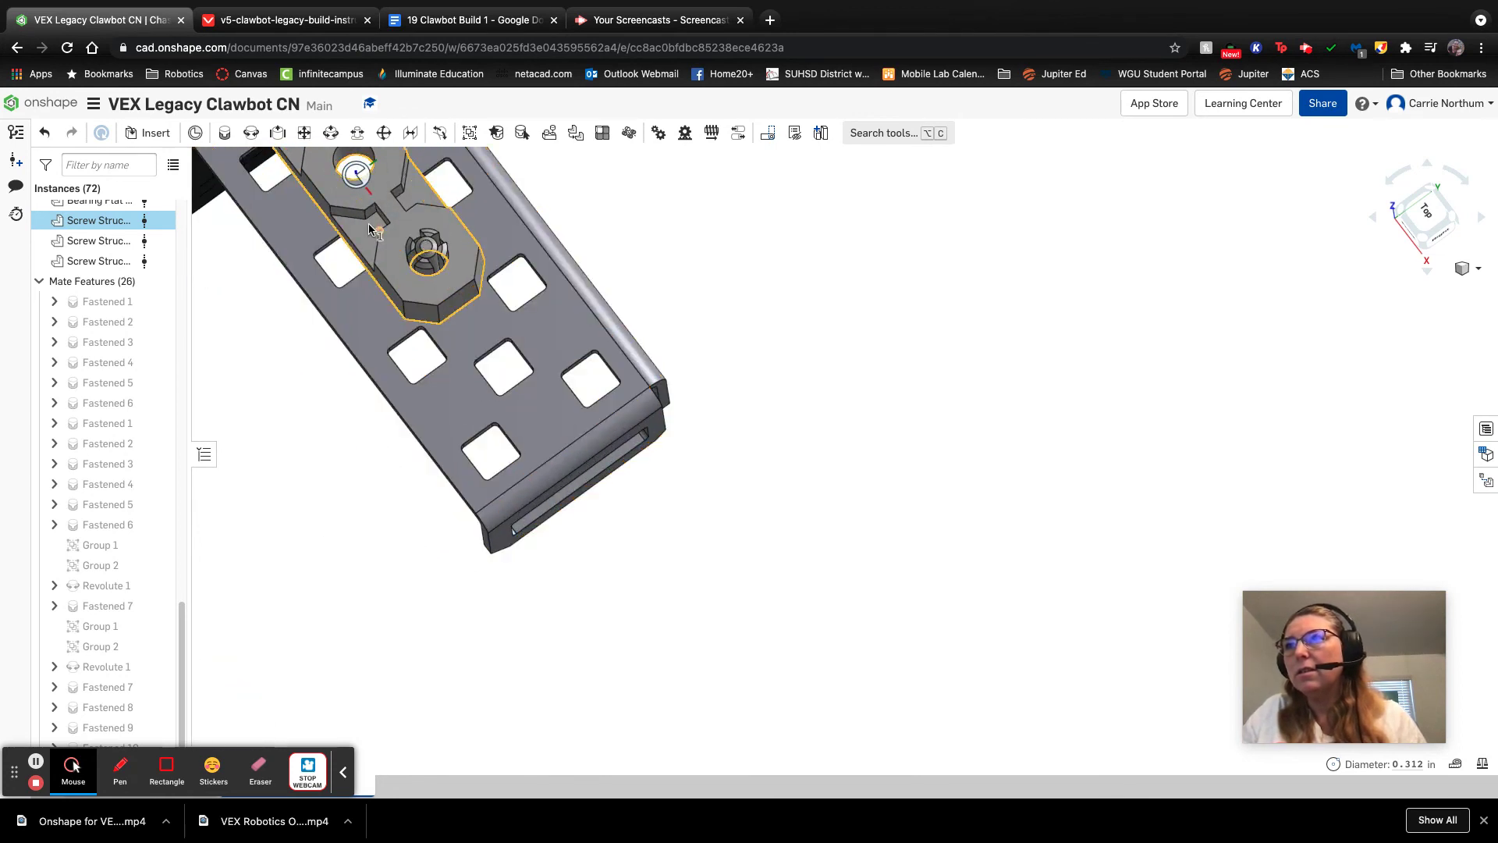
scroll(375, 231, down, 6)
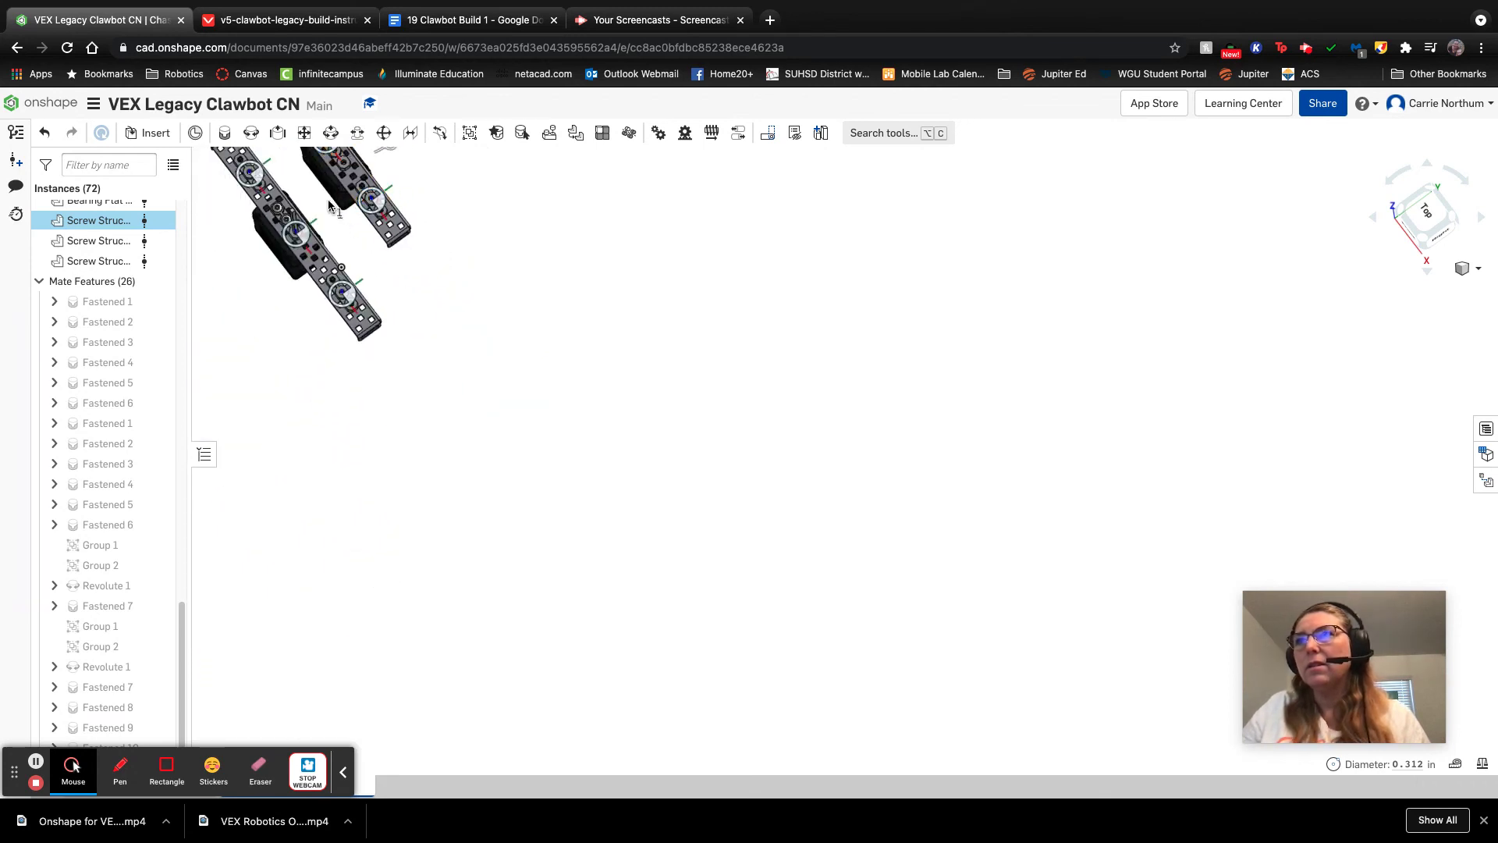
scroll(326, 167, up, 8)
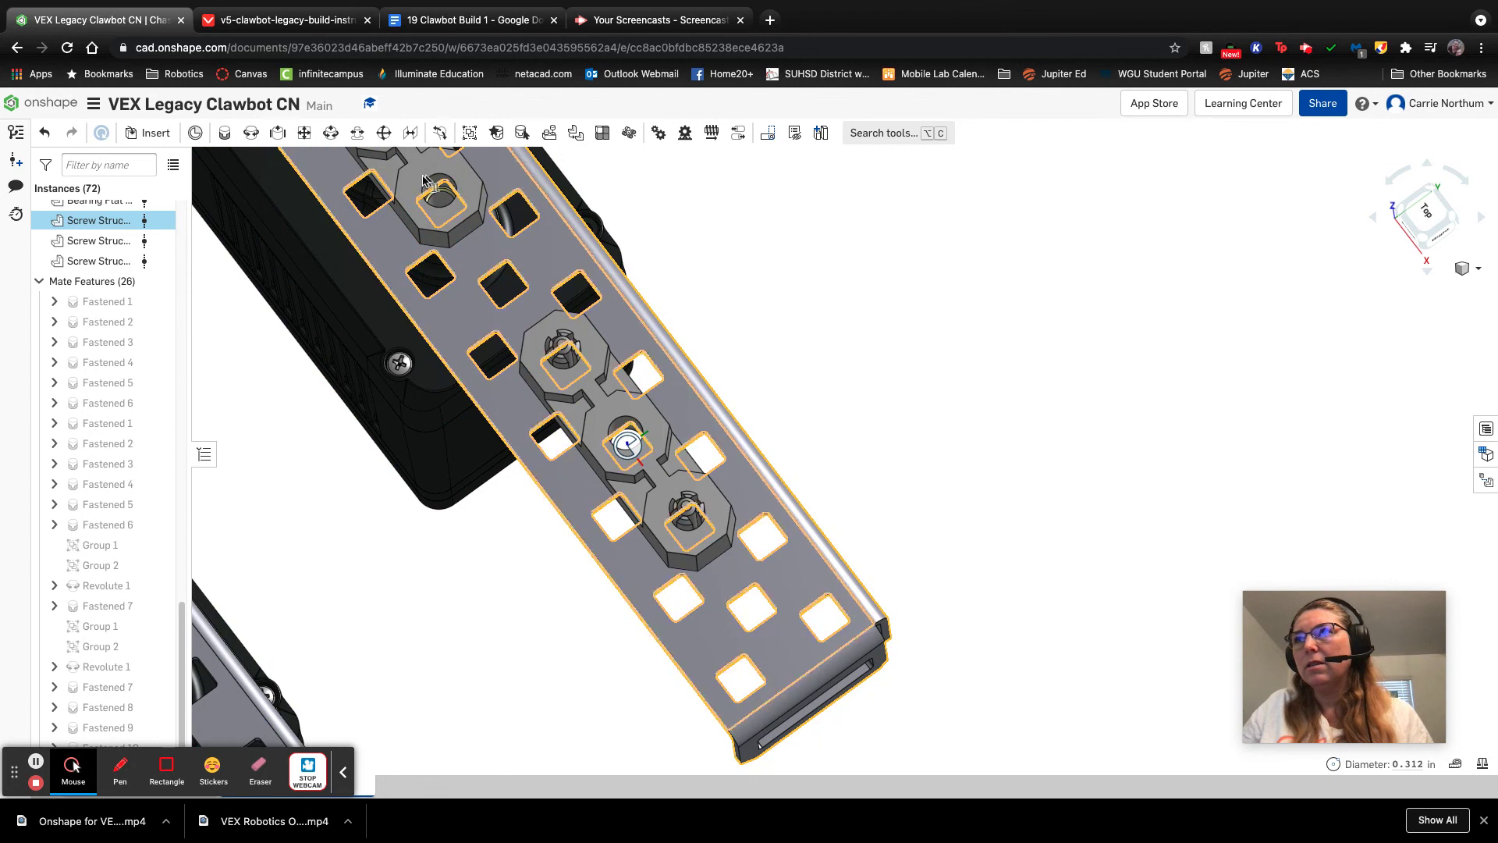
click(441, 189)
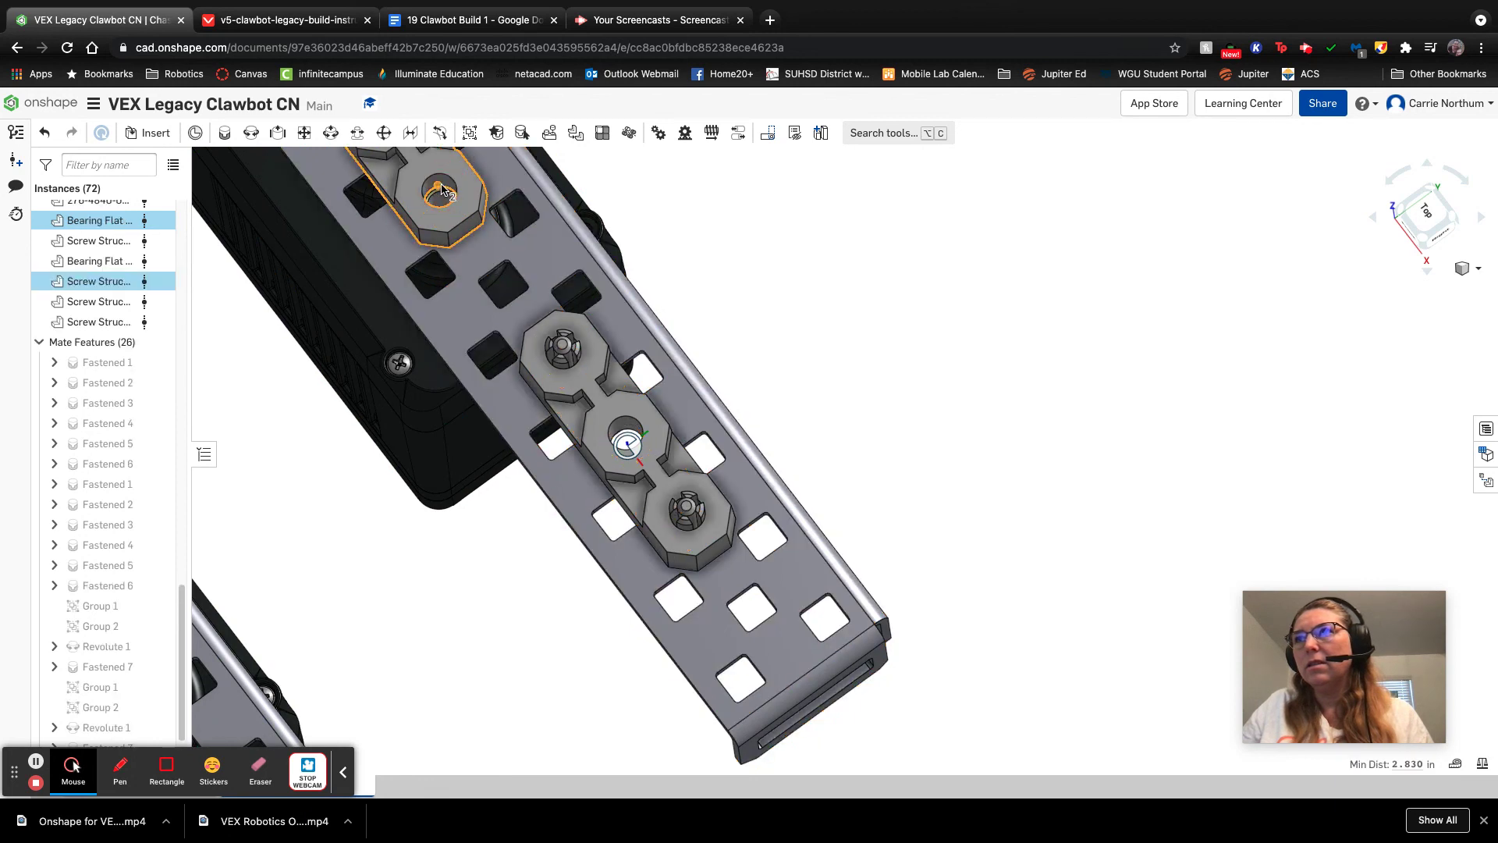
scroll(442, 189, down, 10)
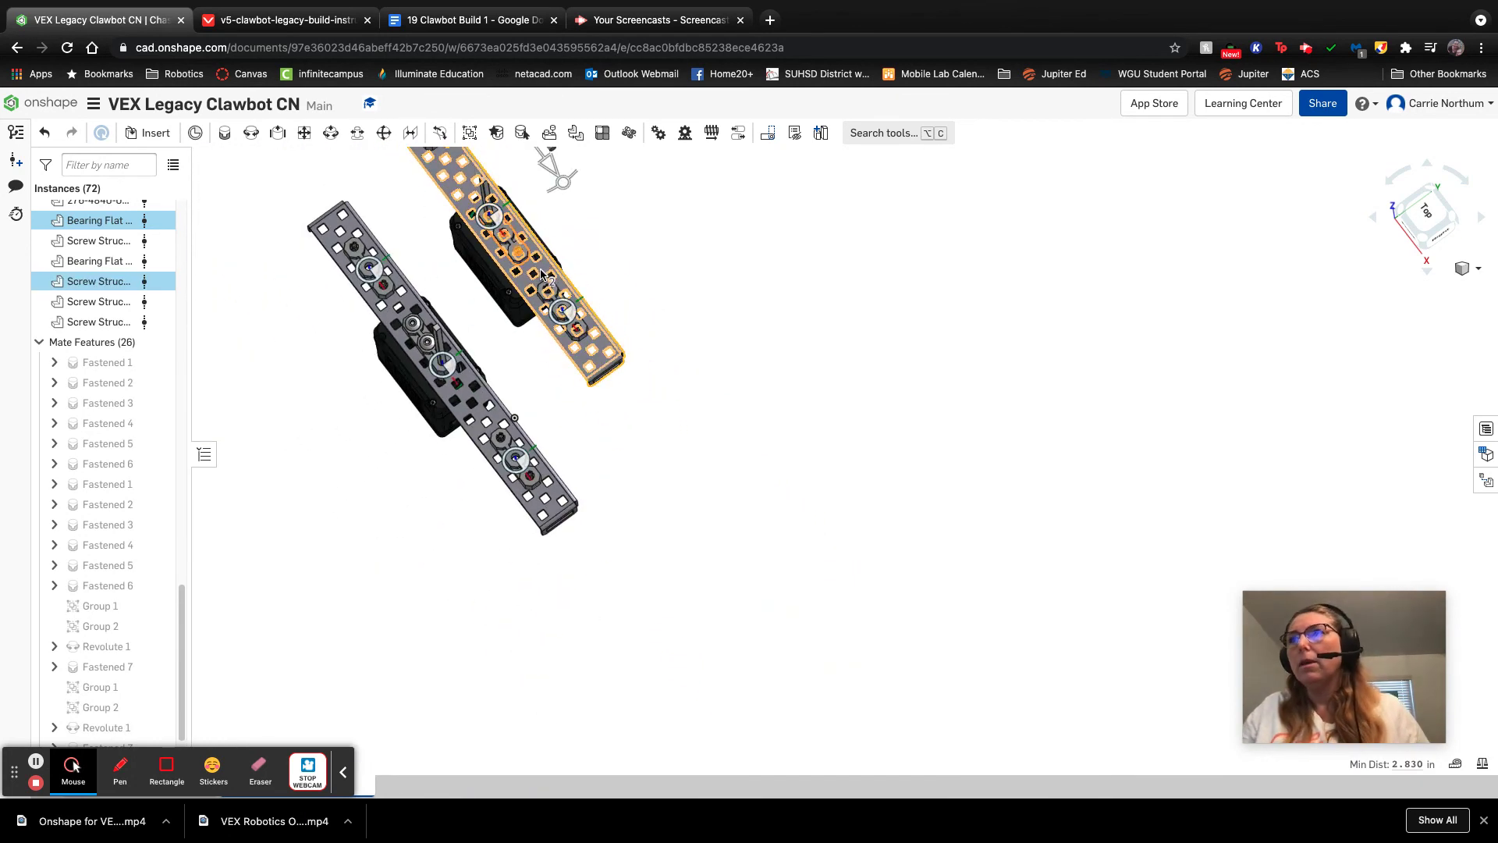
scroll(540, 275, down, 5)
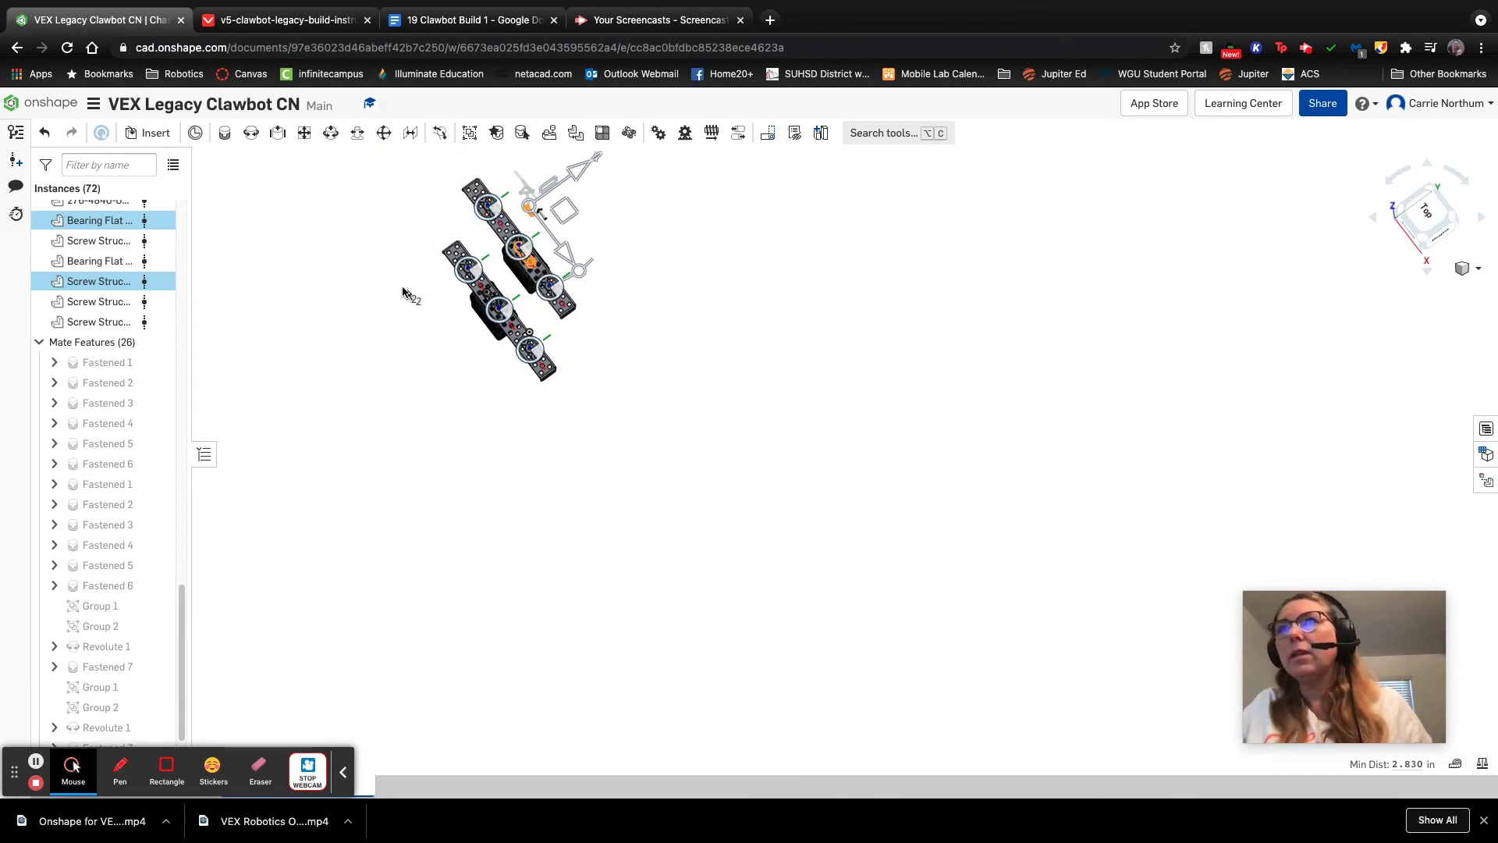
scroll(381, 278, up, 5)
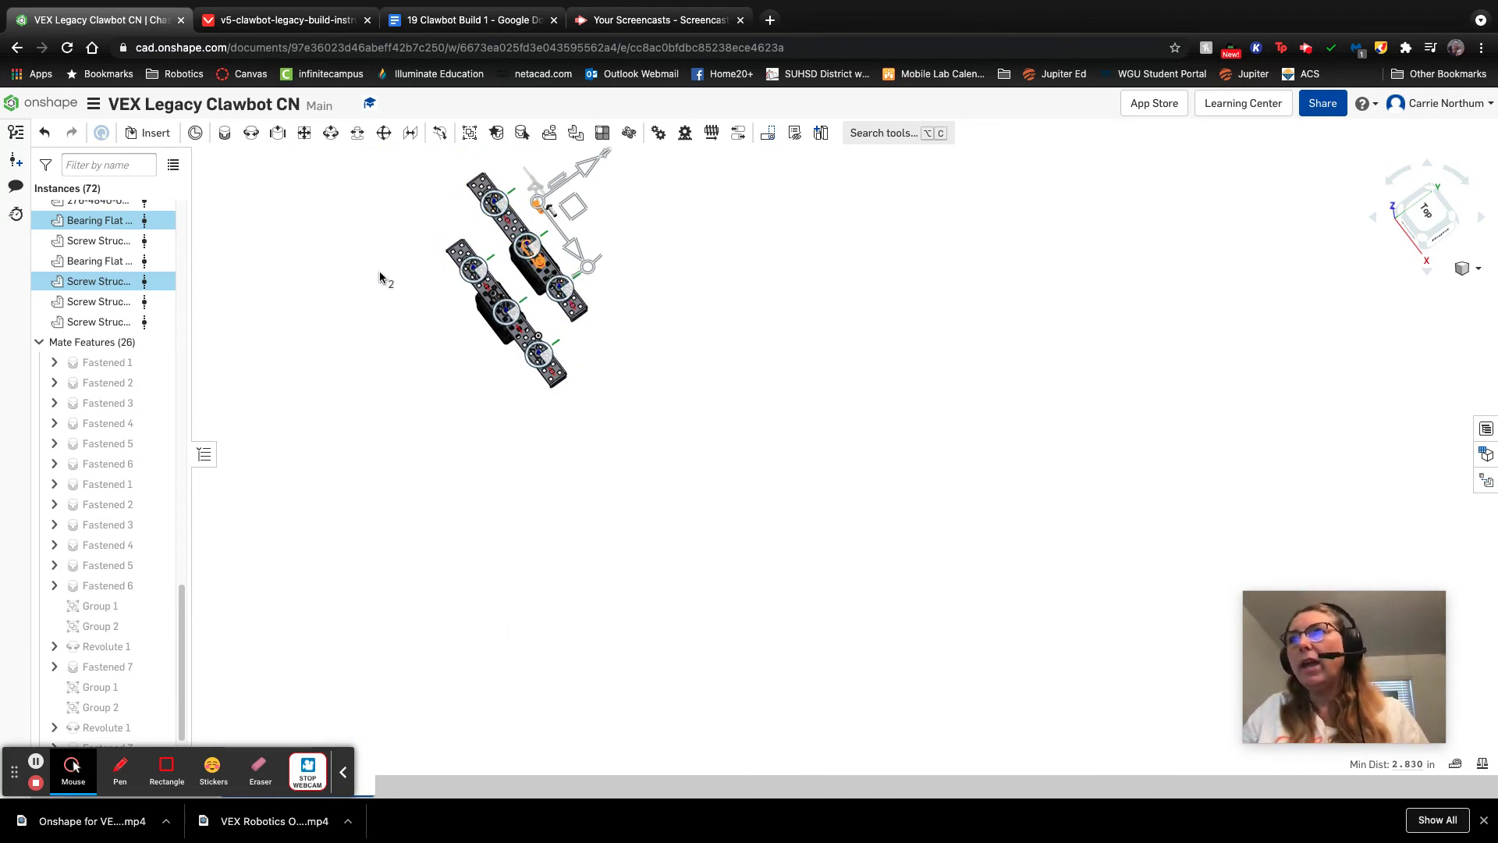
Step: Fasten one loose screw beside the farther rail into its central bearing flat's middle hole, with the primary axis flipped so the head faces outward
click(225, 137)
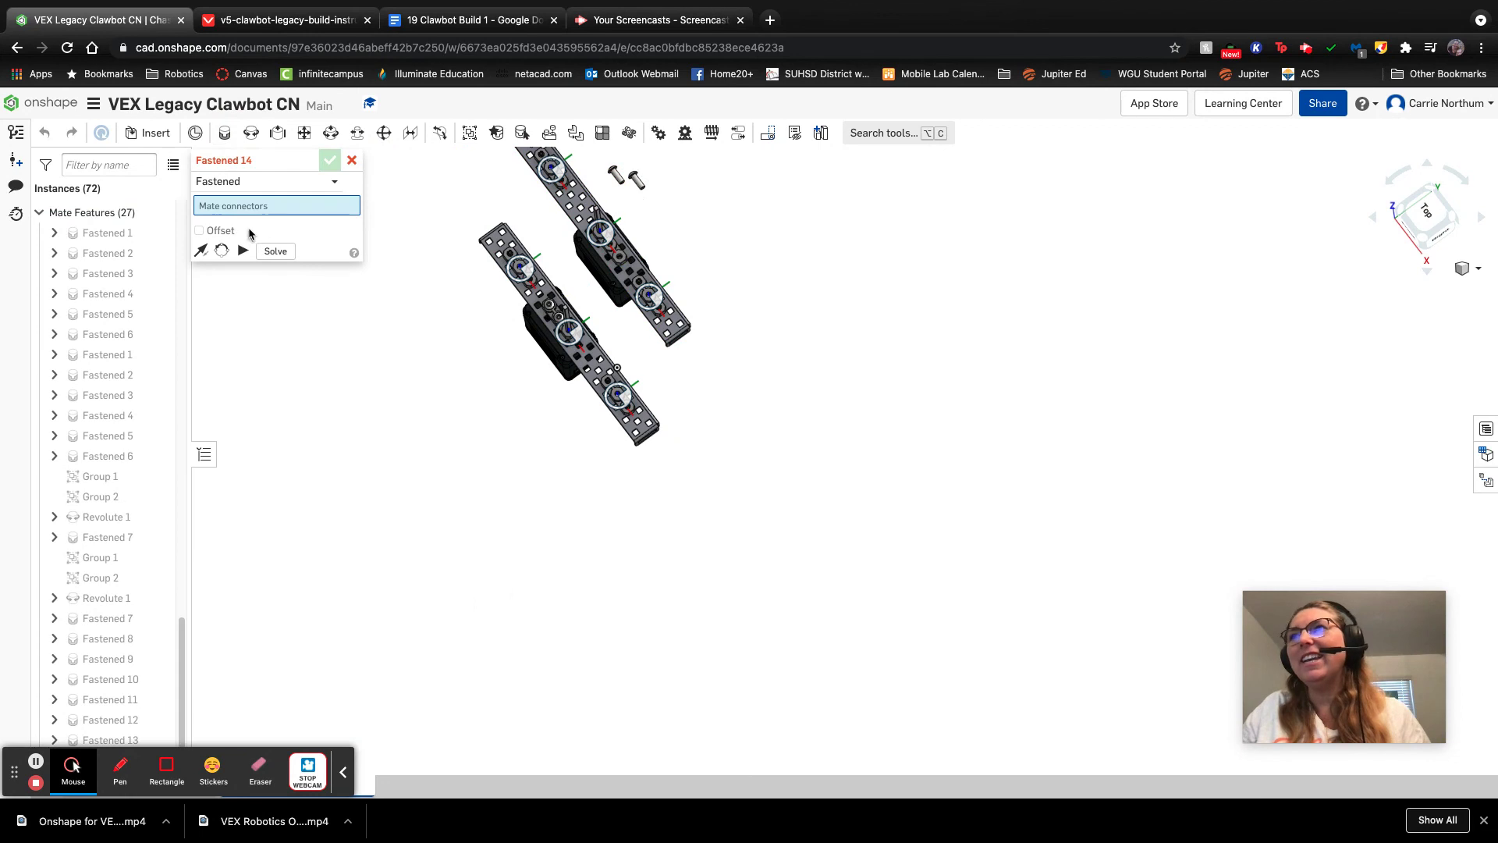
right_drag(733, 357, 648, 188)
scroll(647, 189, up, 5)
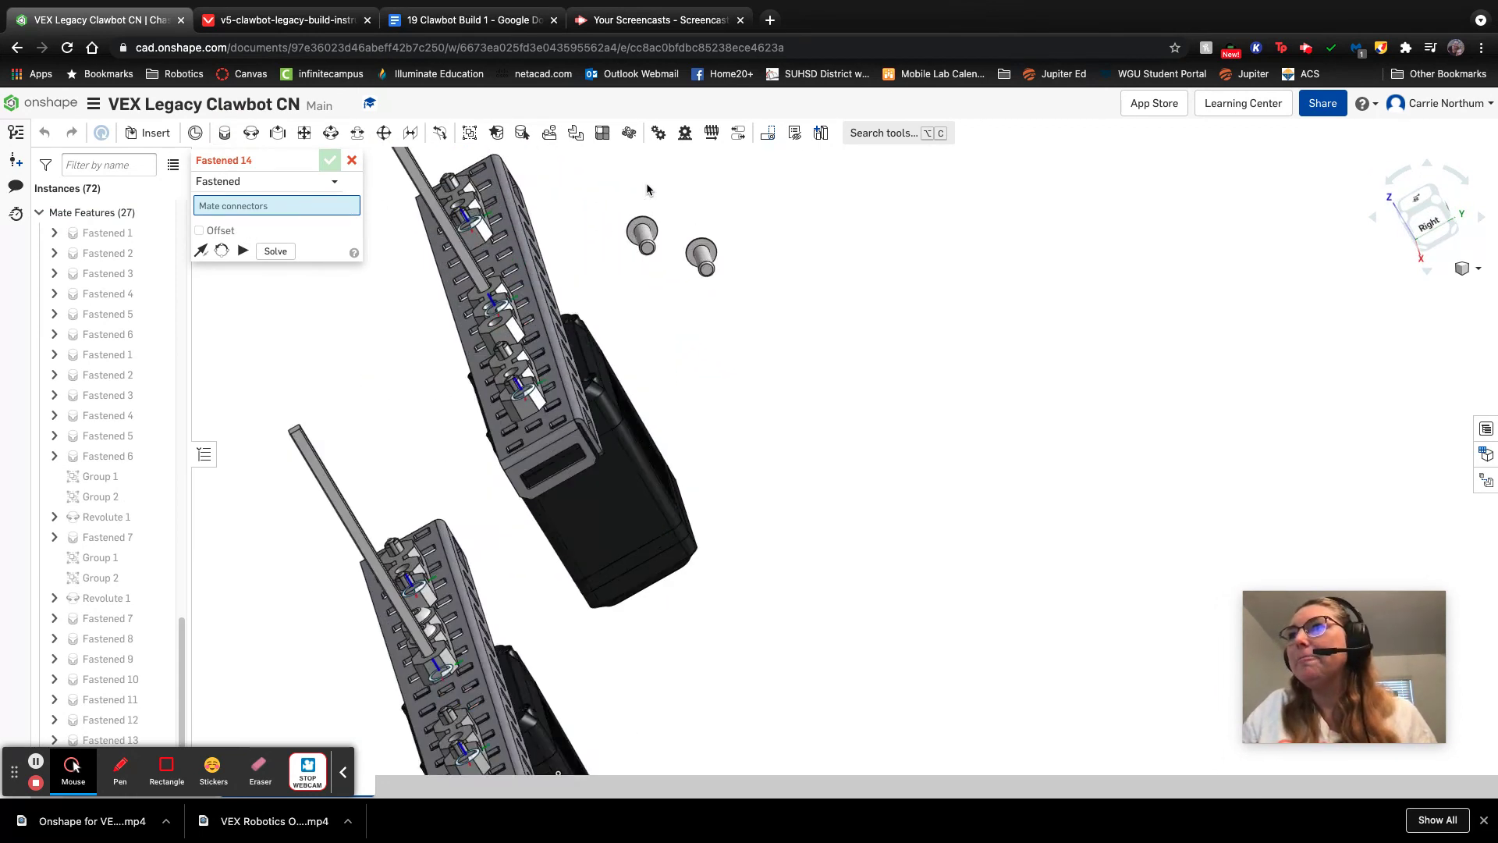
click(656, 248)
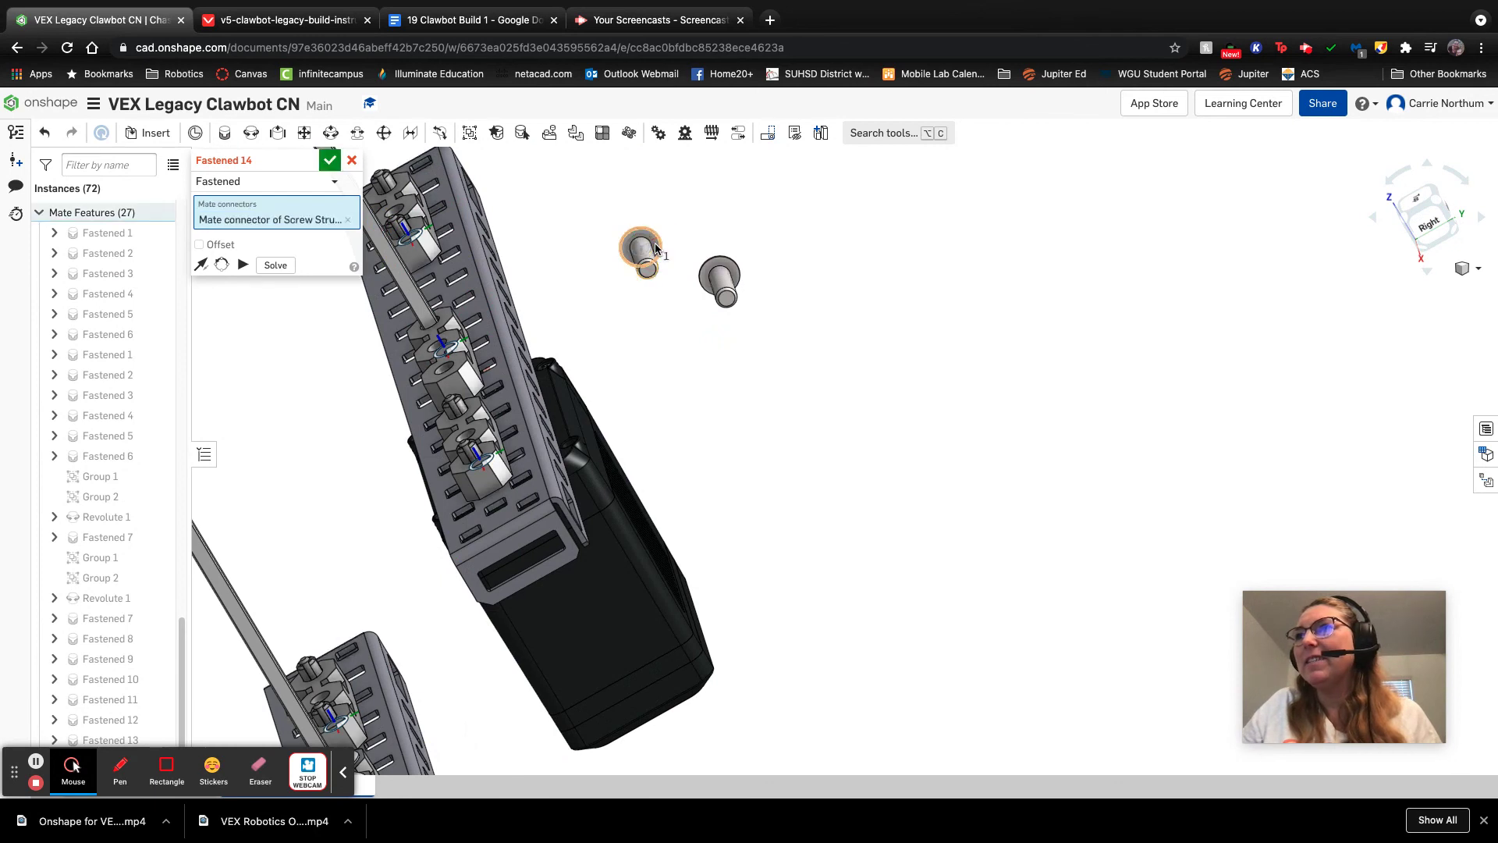
key(shift+7)
right_drag(761, 537, 544, 449)
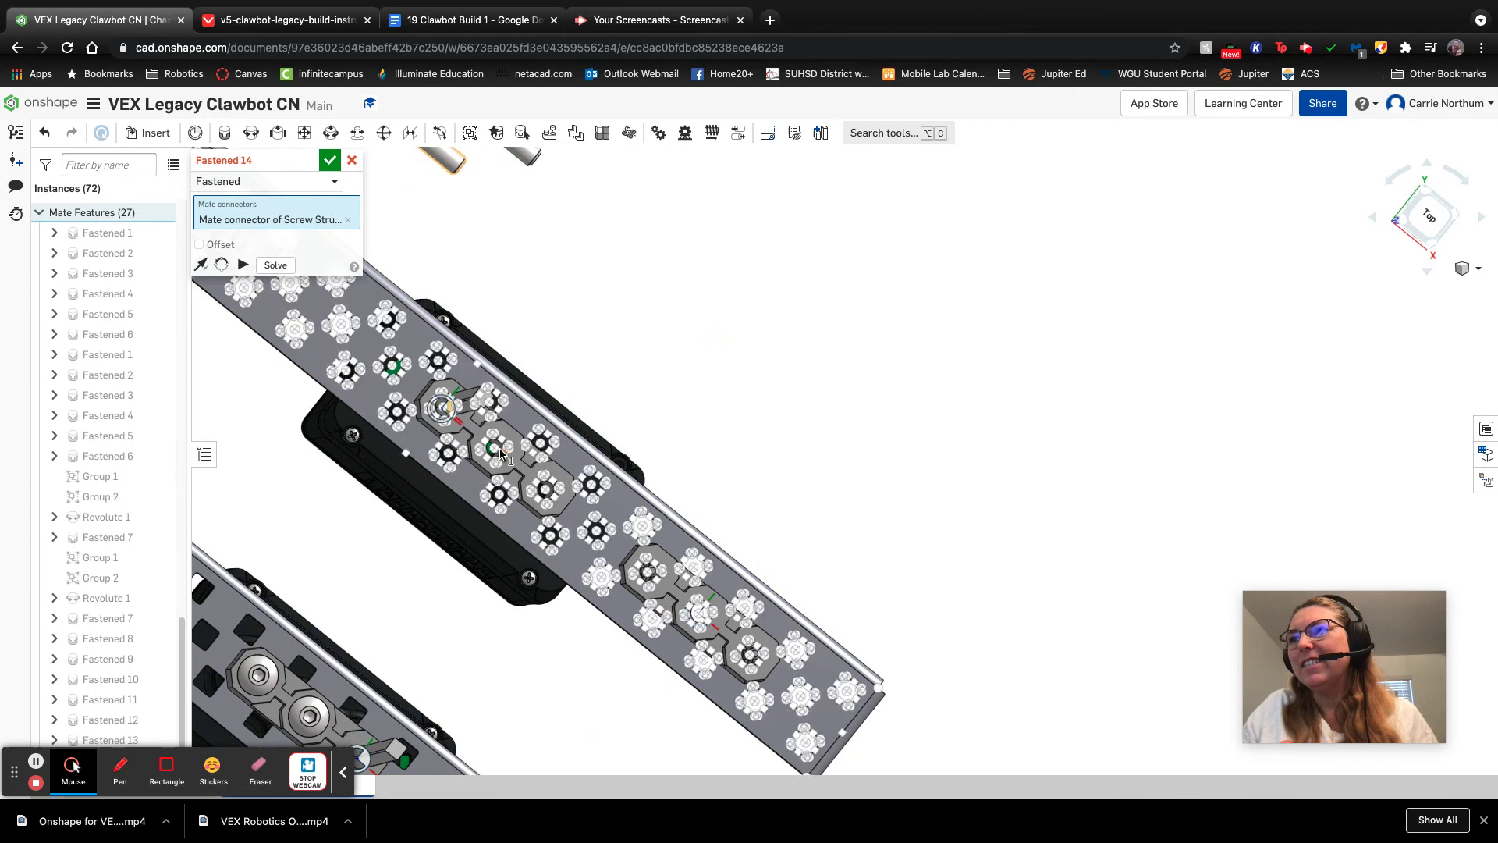
scroll(499, 445, up, 3)
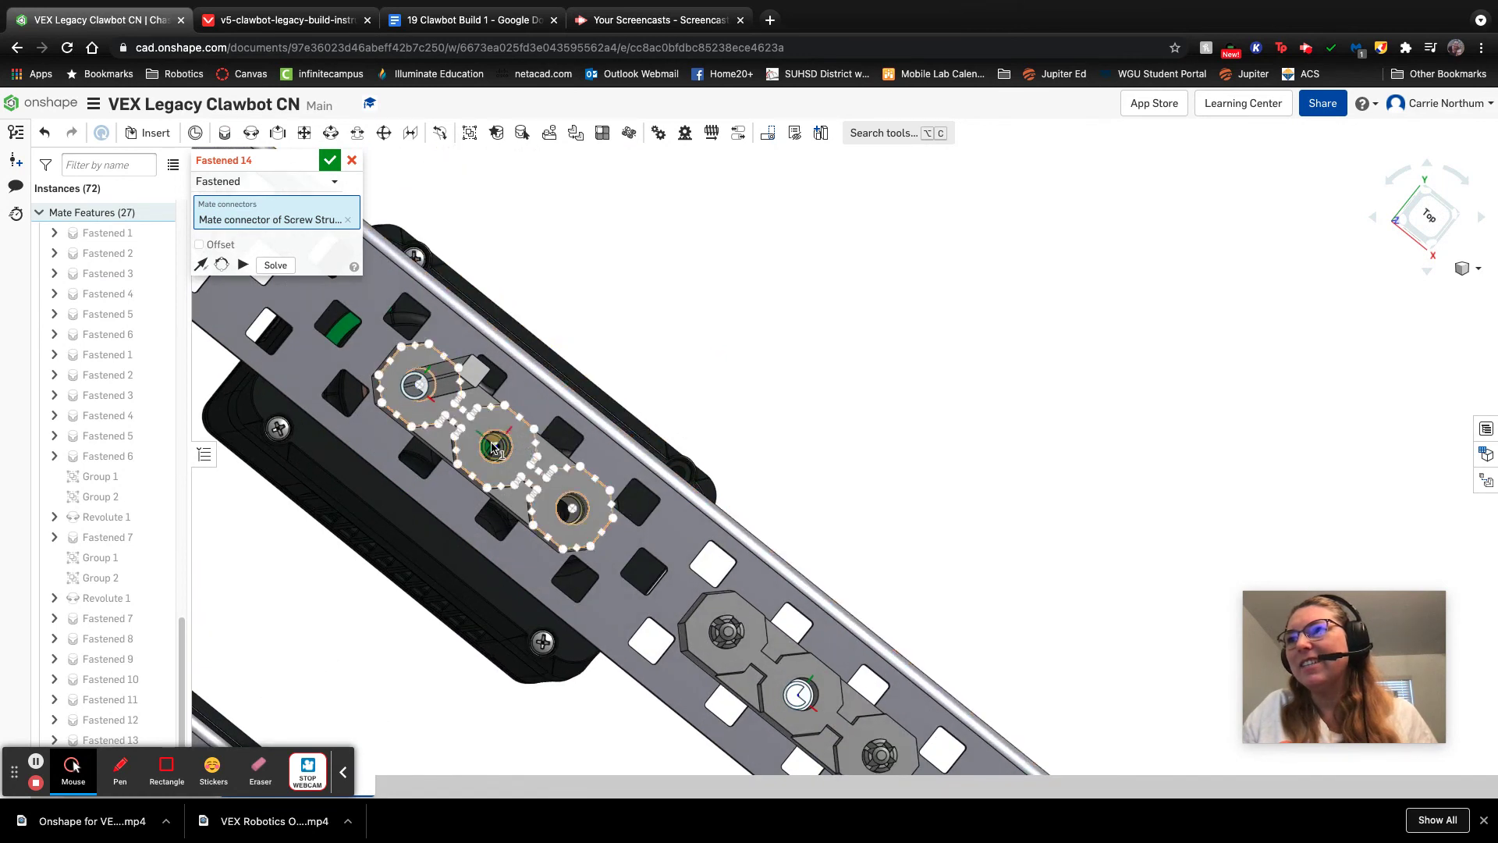
click(493, 447)
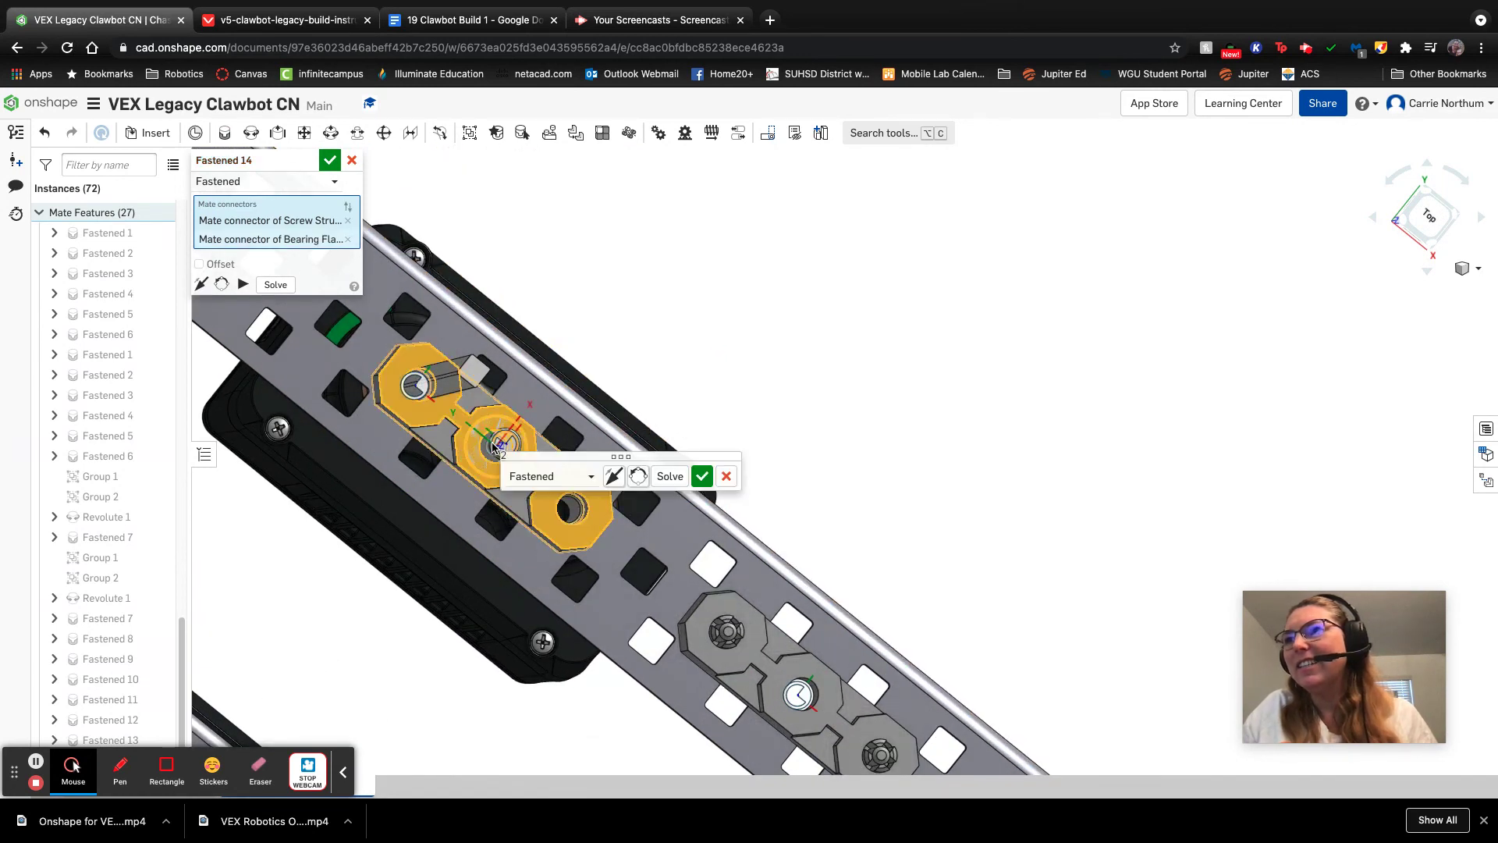
click(614, 478)
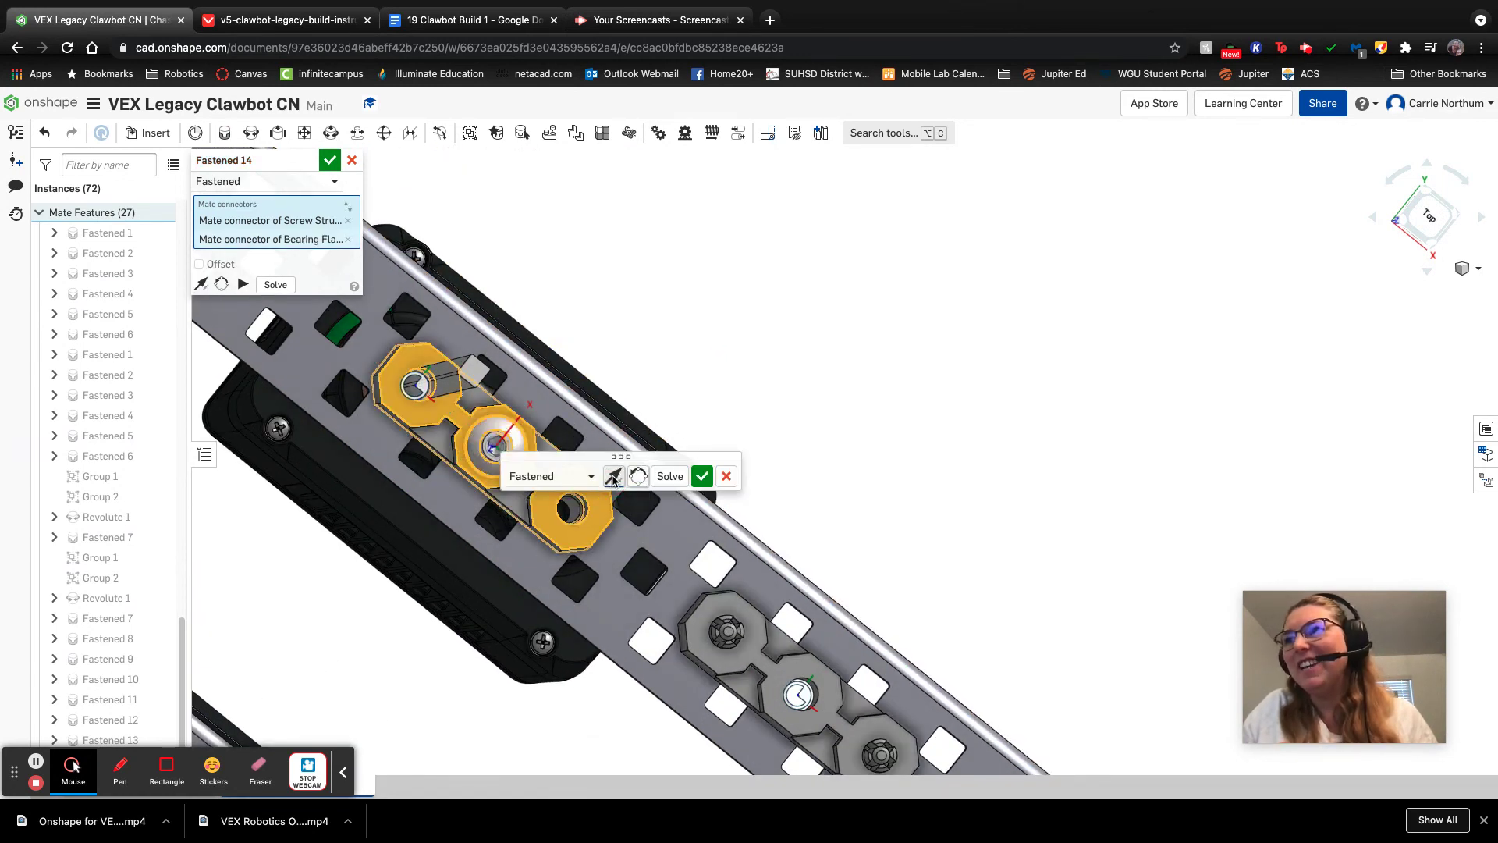
click(701, 476)
scroll(630, 326, down, 5)
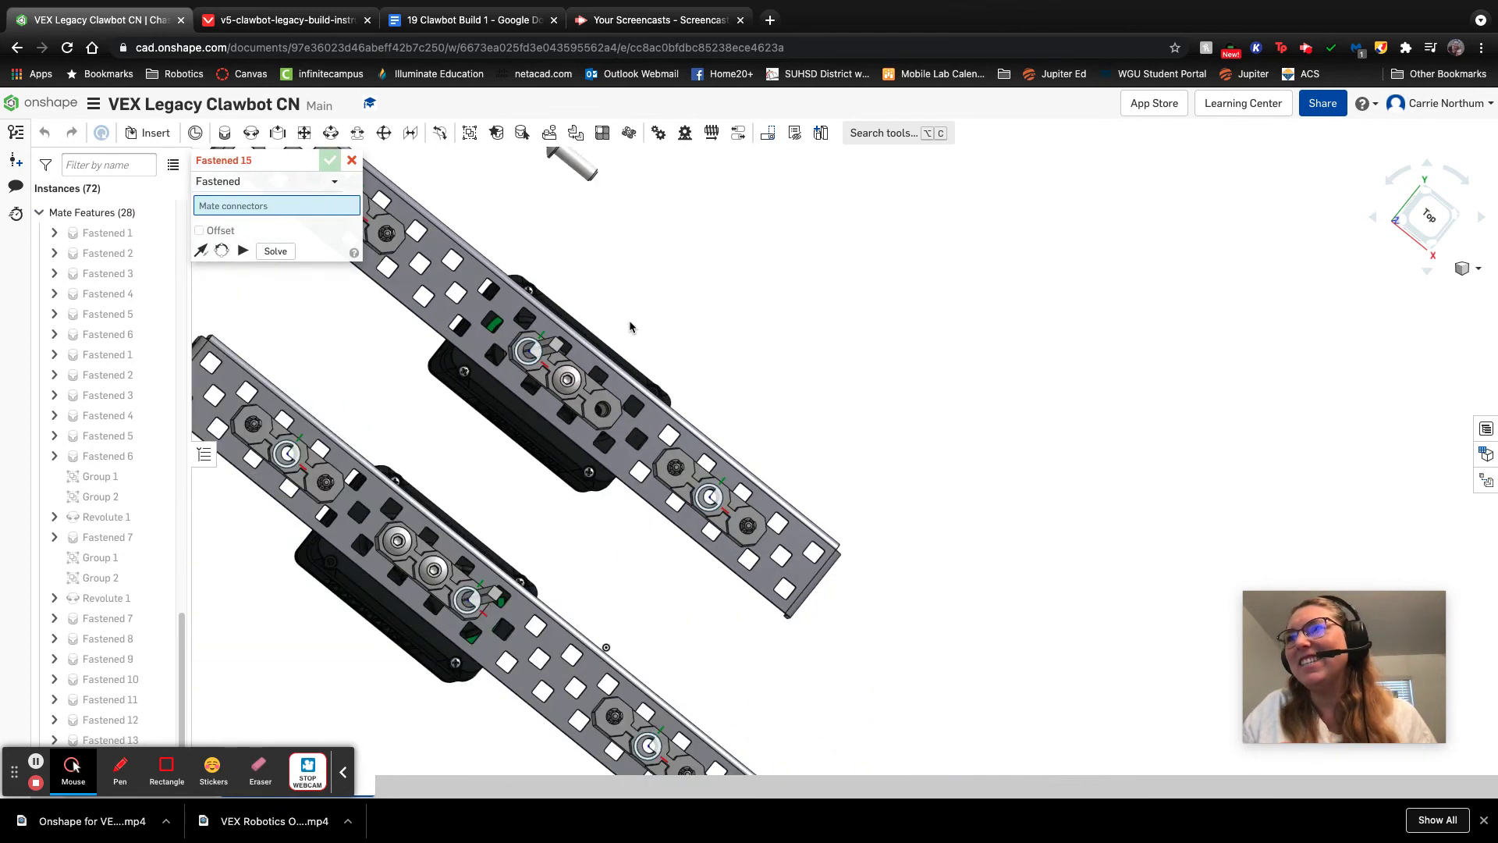
Step: Fasten the remaining loose screw beside the farther rail into its central bearing flat's open end hole, with the primary axis flipped
right_drag(629, 325, 640, 292)
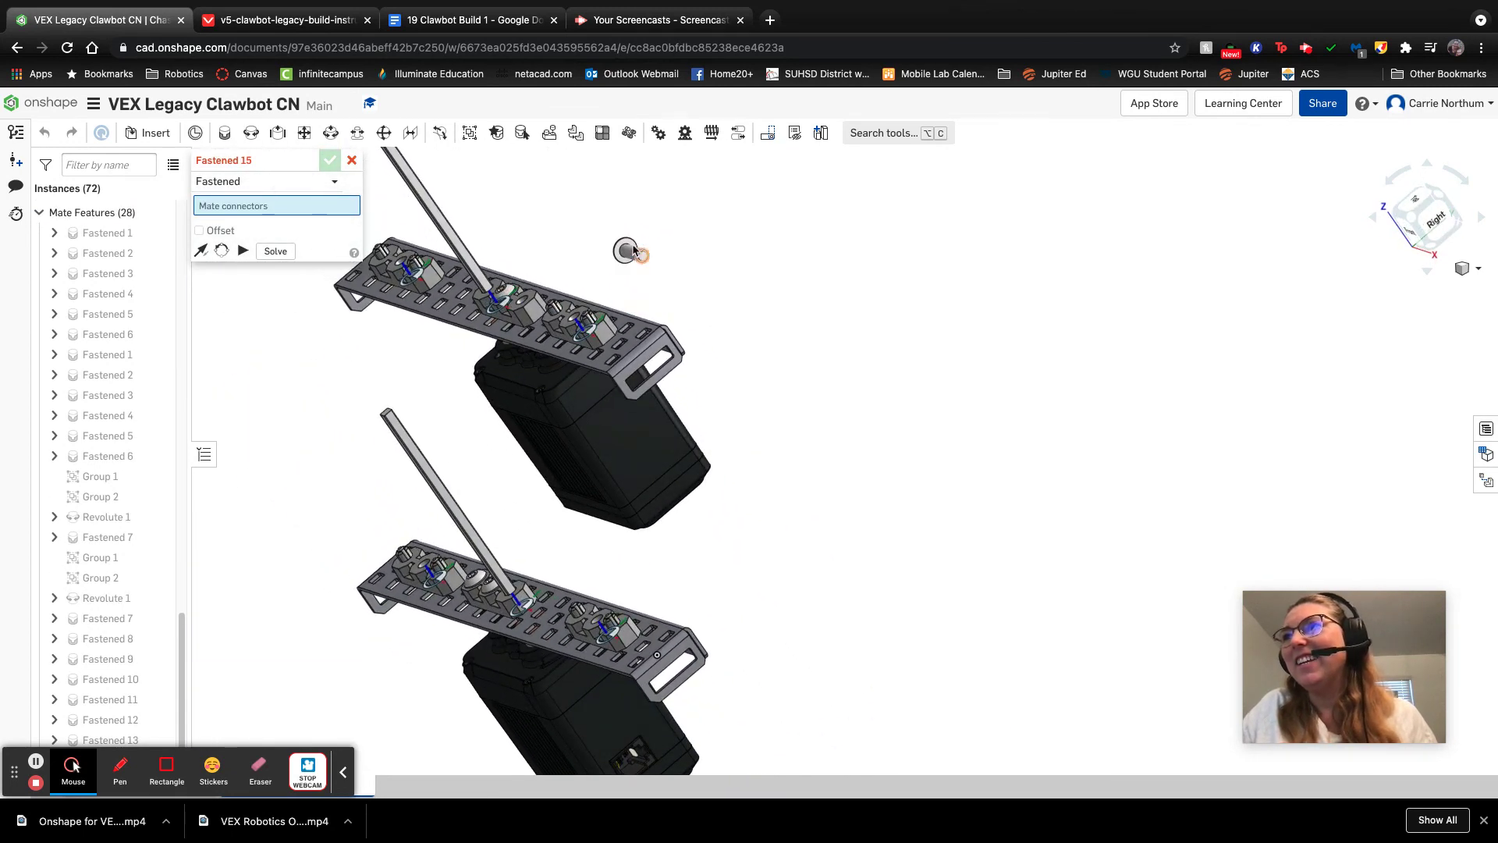
scroll(624, 248, up, 5)
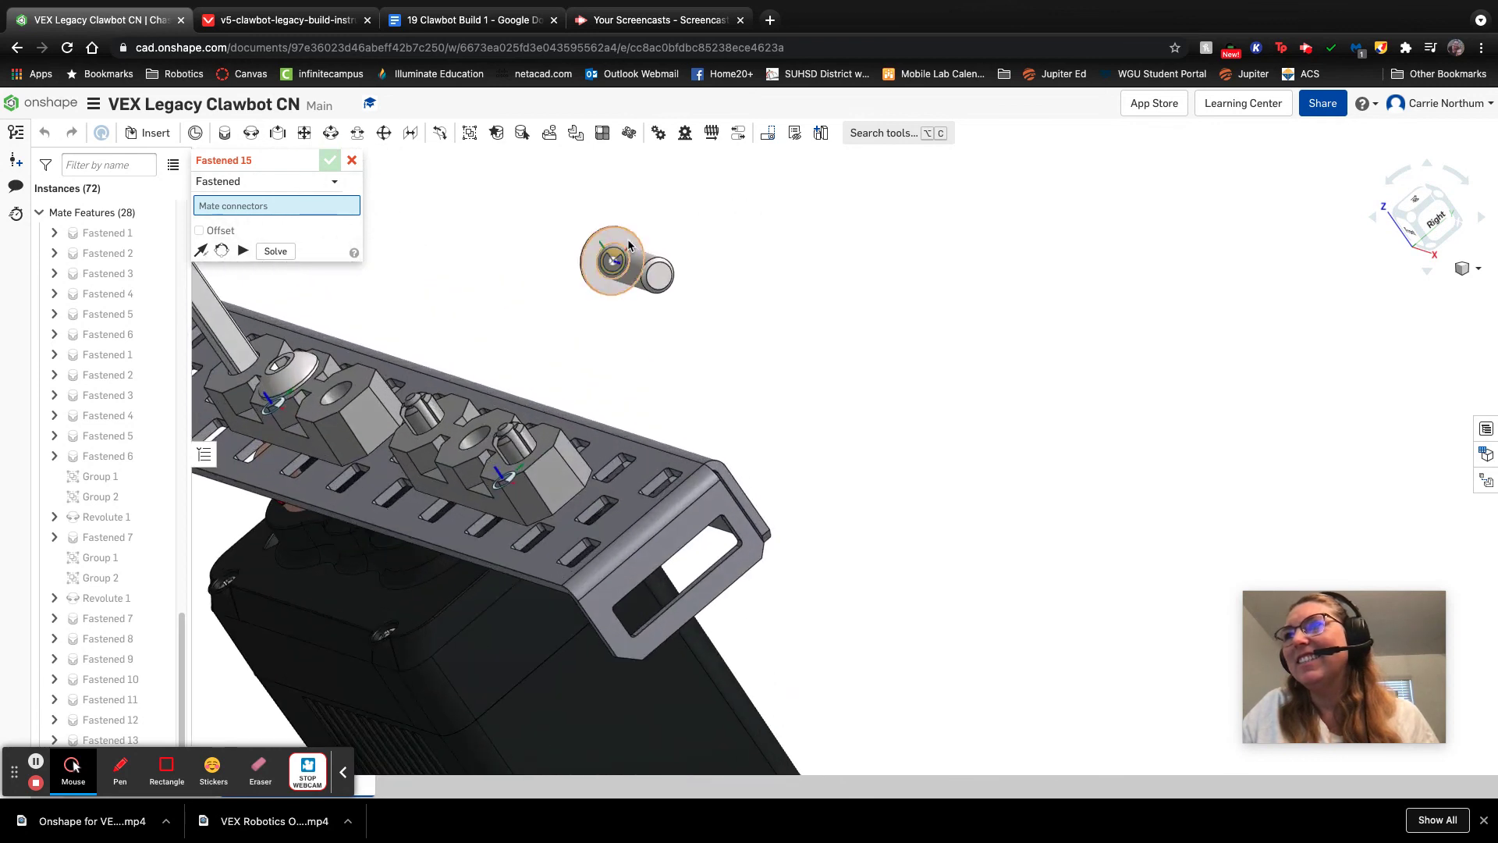
click(629, 236)
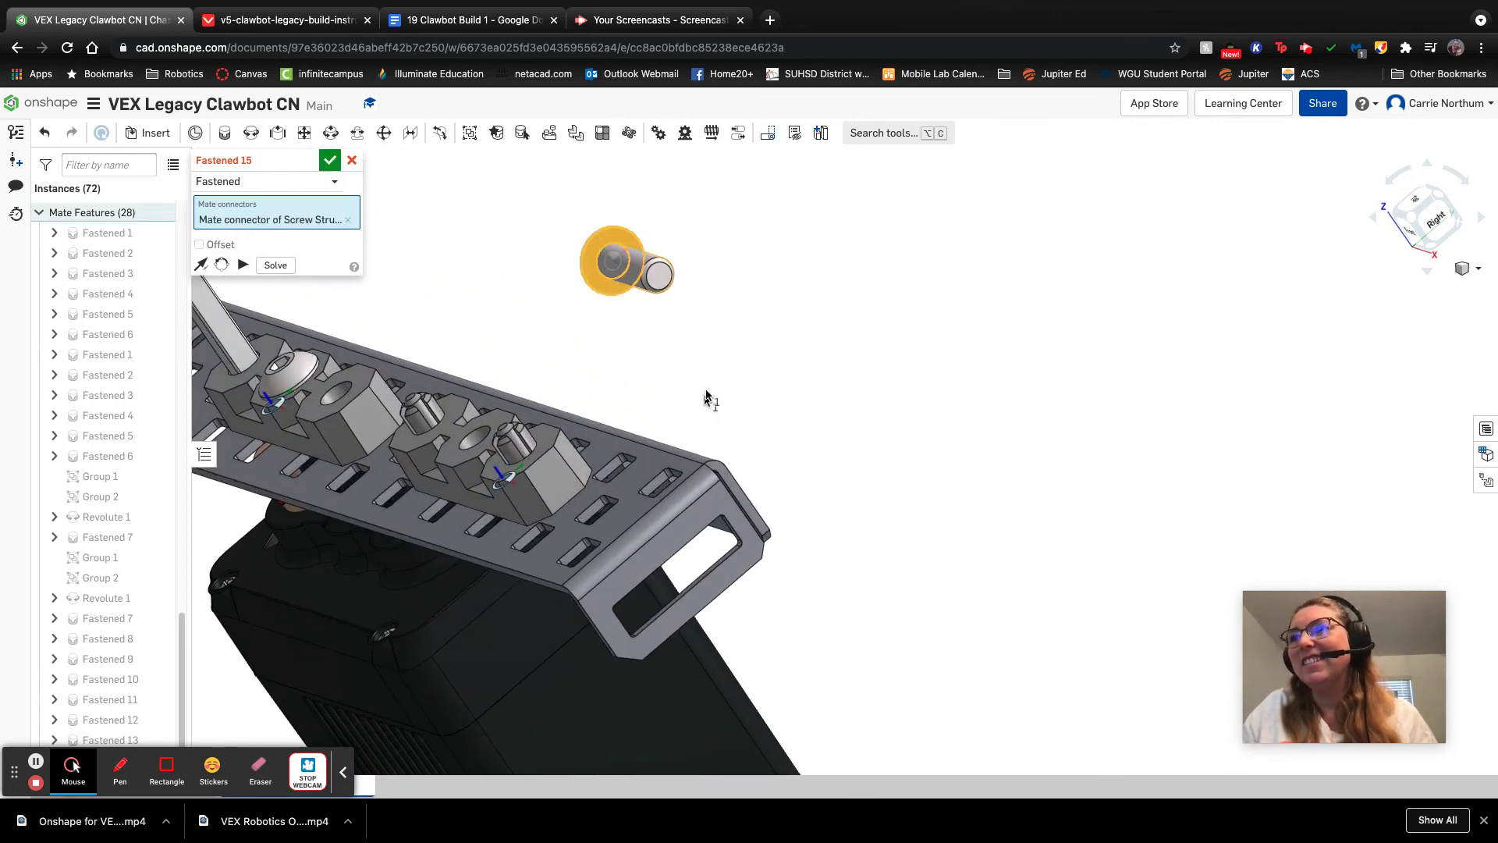
key(n)
scroll(706, 406, up, 2)
scroll(409, 457, up, 2)
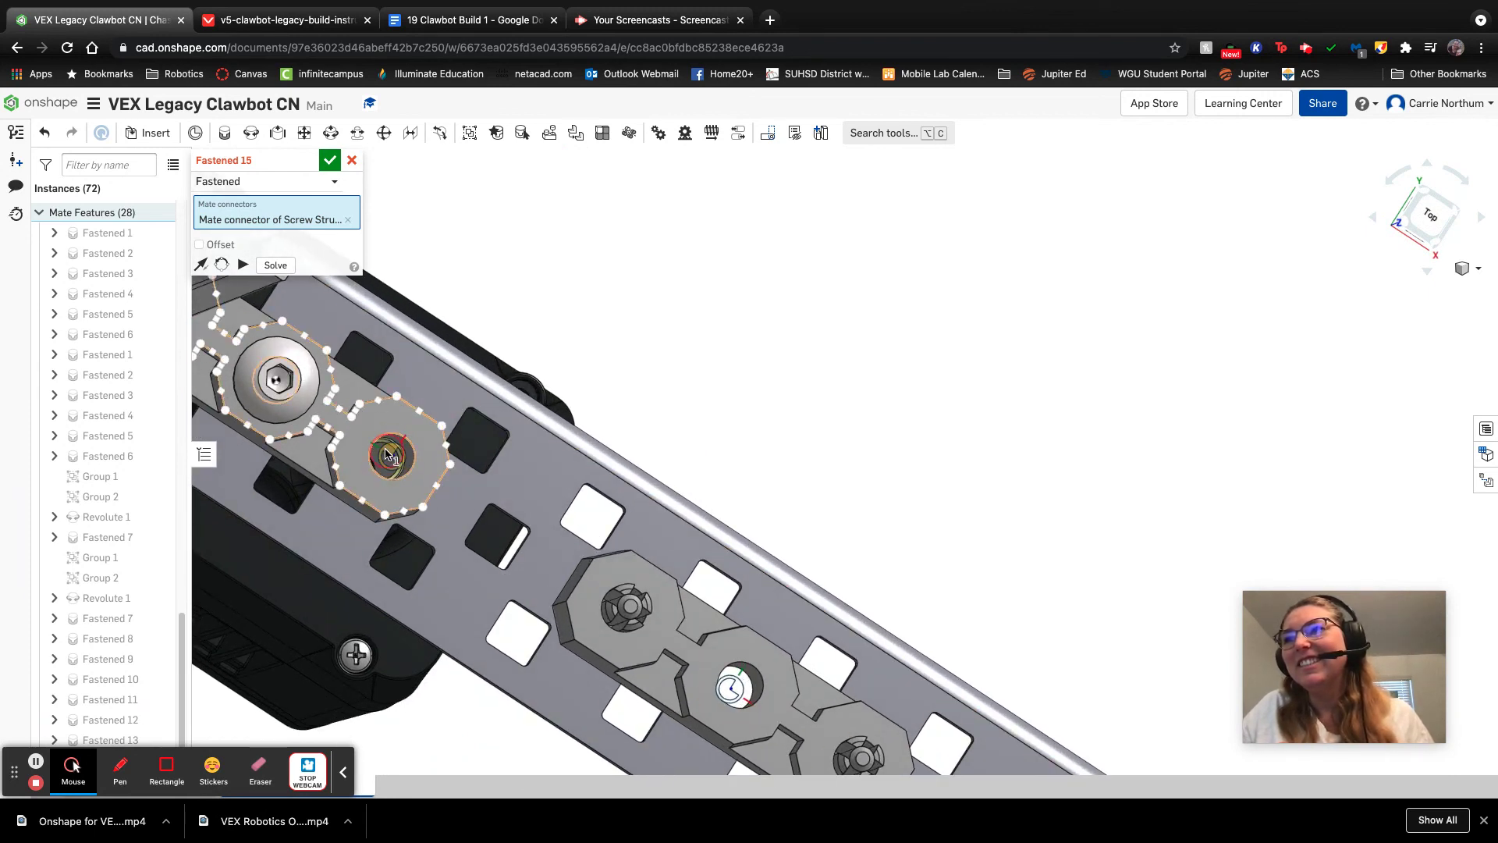
click(386, 455)
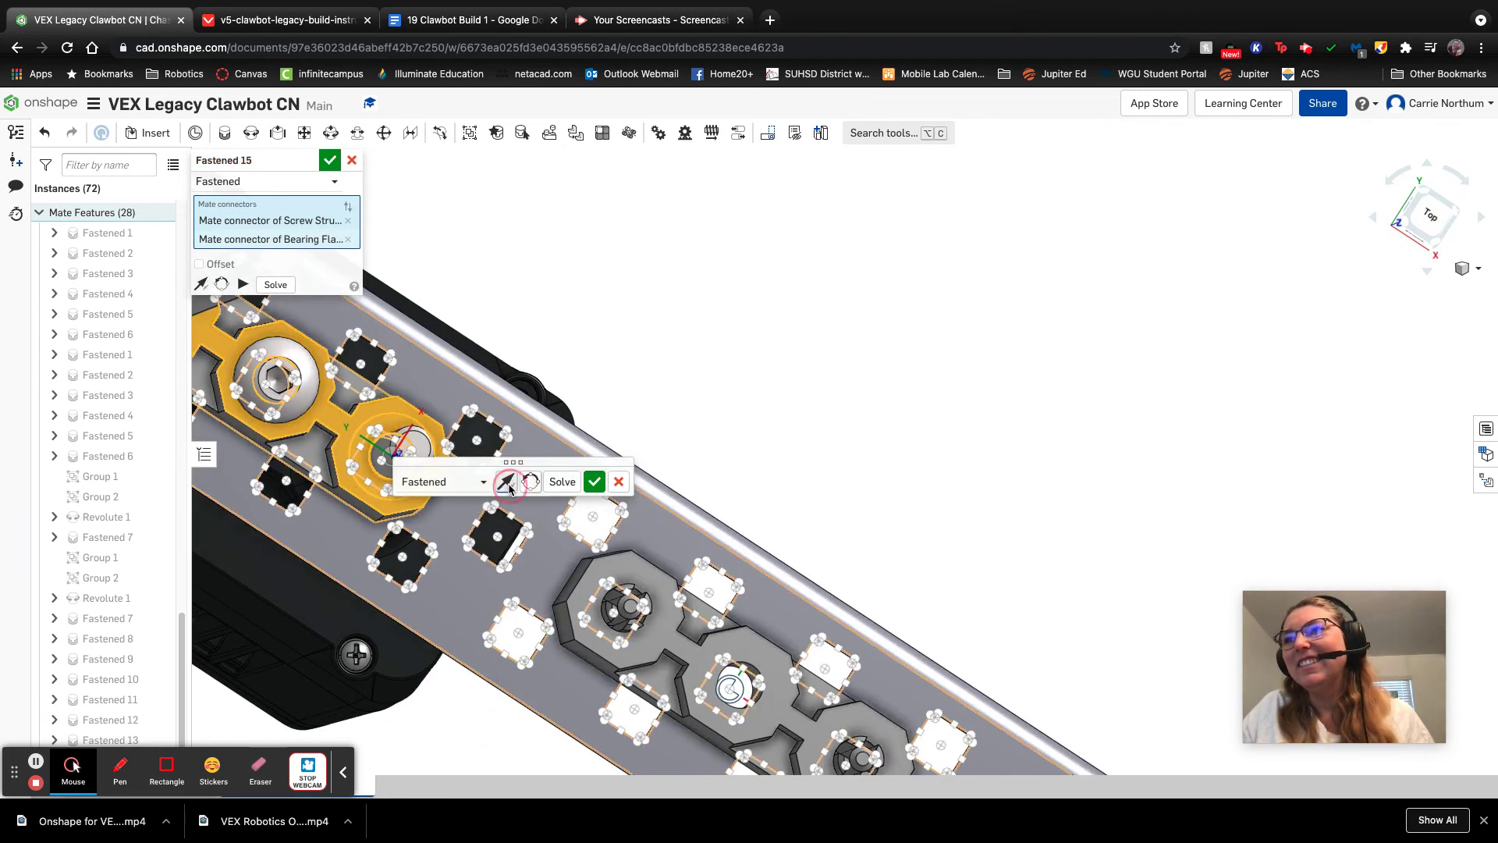
click(595, 482)
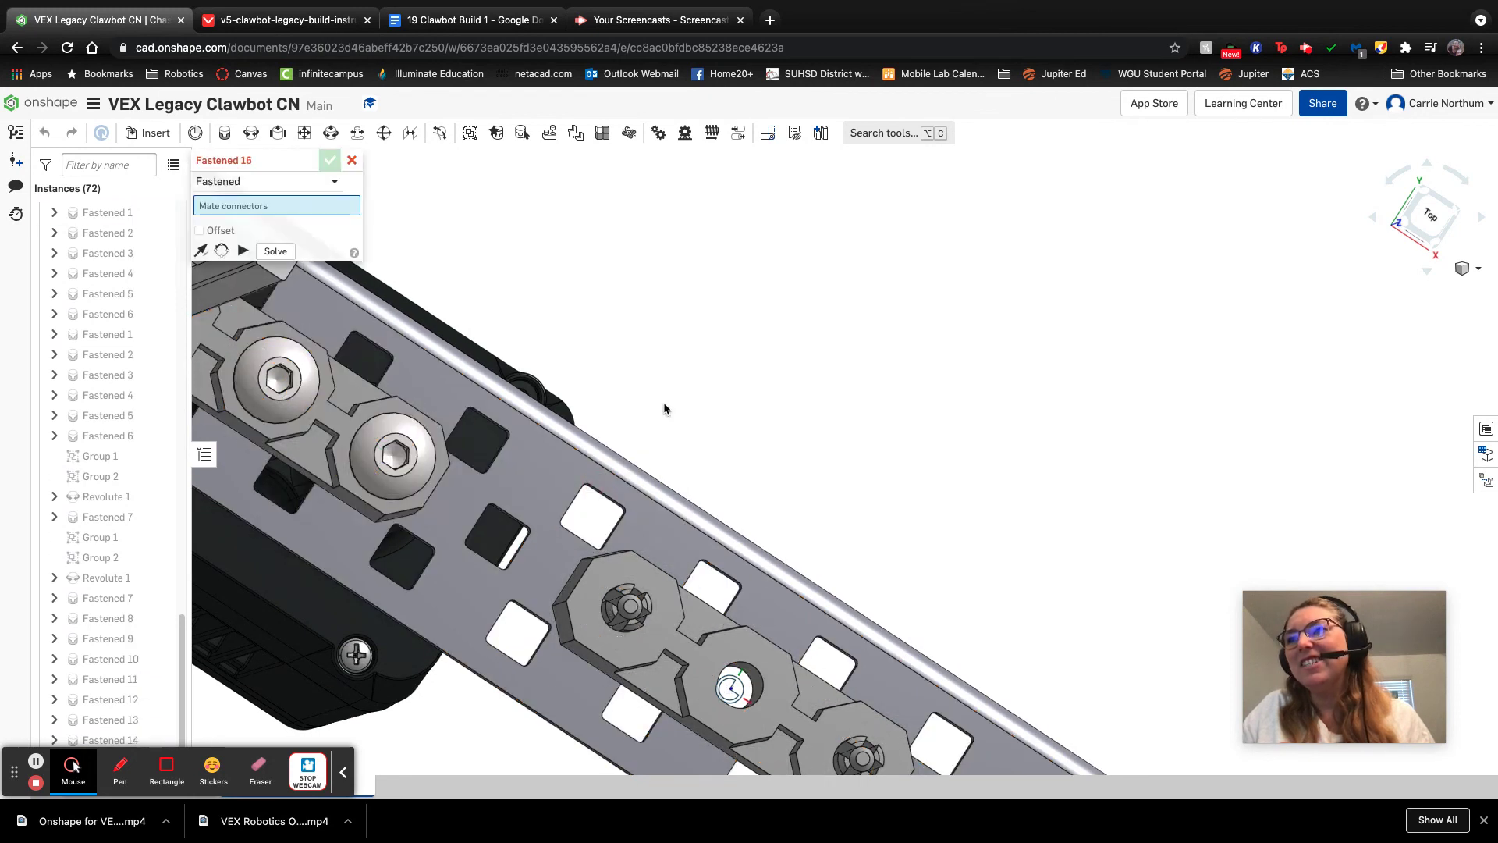
Step: Show both motorised rails of the assembly in the isometric view
scroll(664, 409, down, 5)
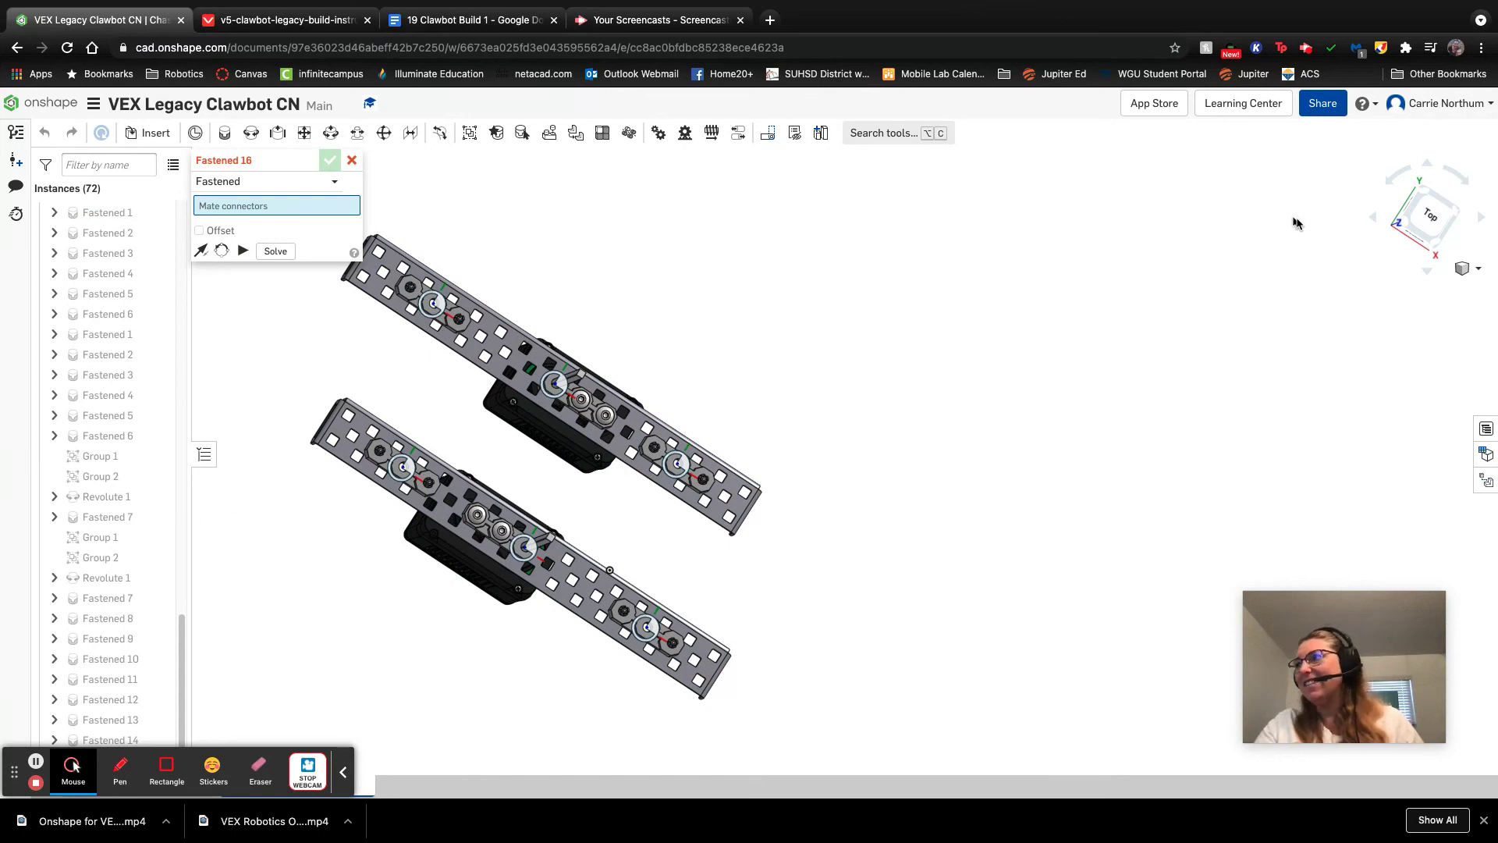
click(1476, 268)
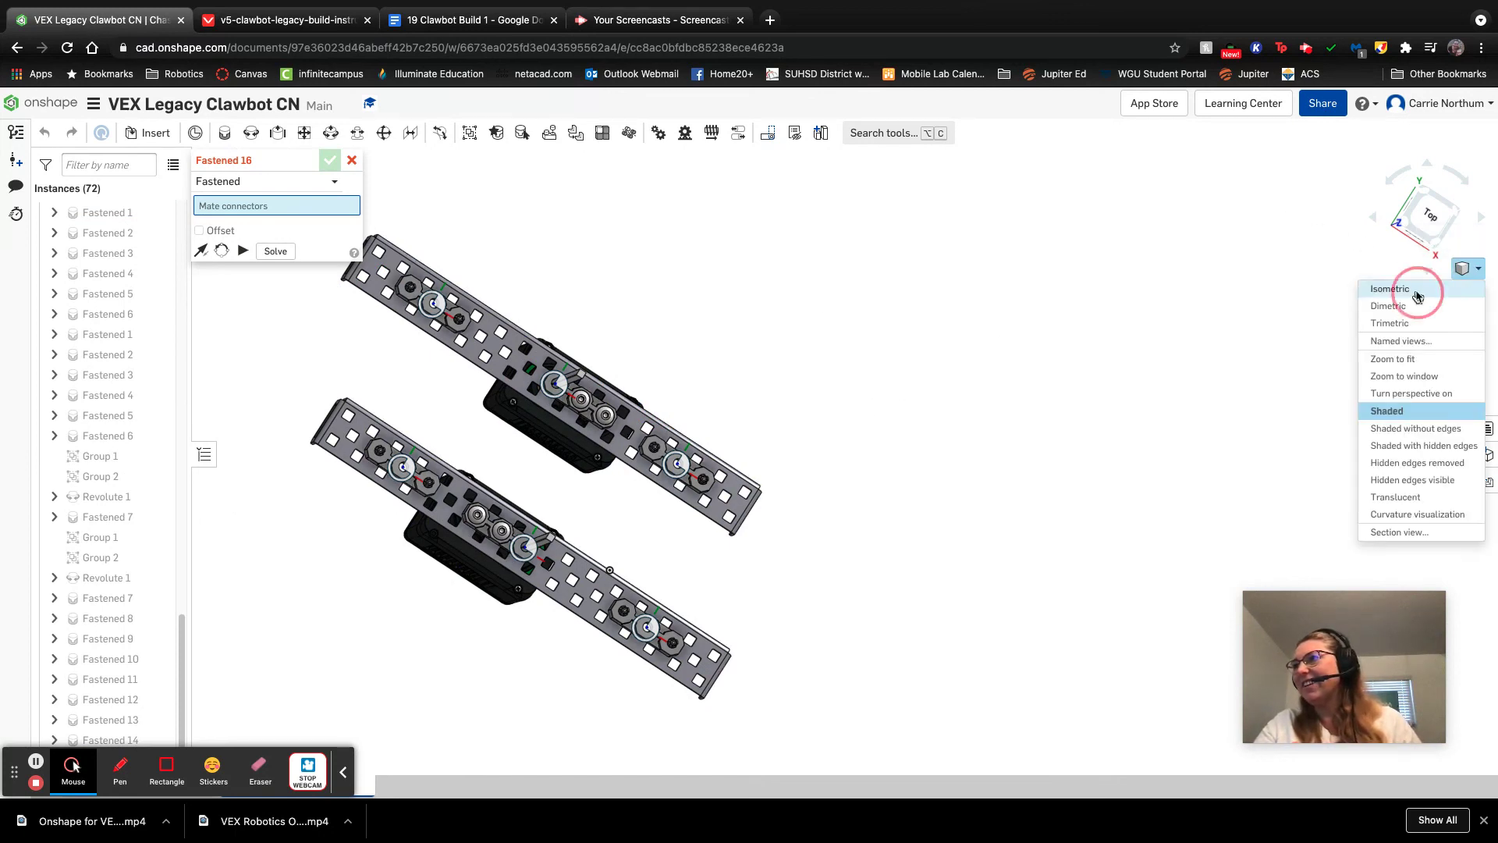
click(1418, 296)
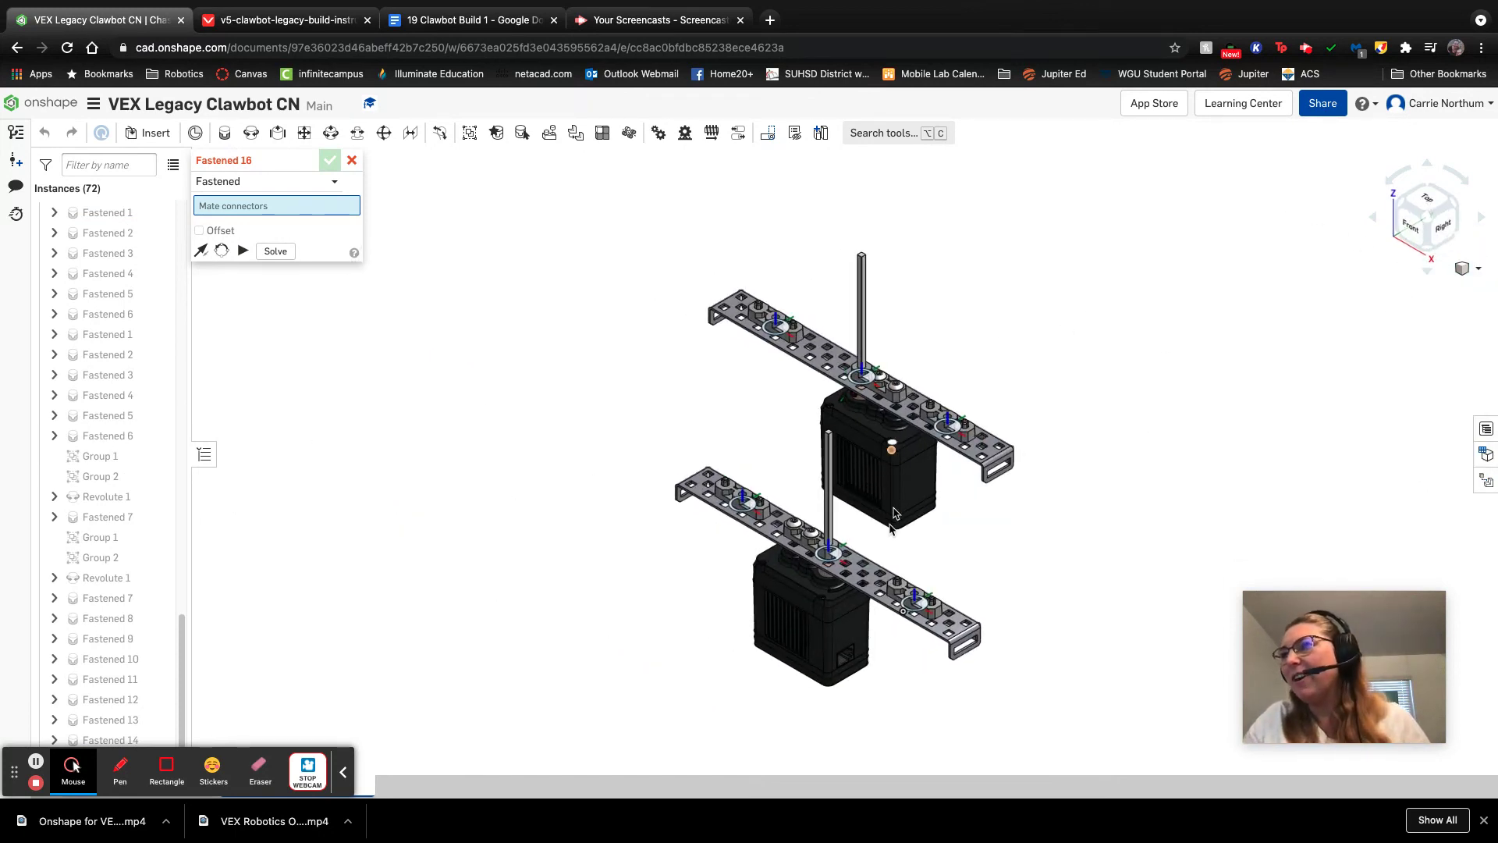